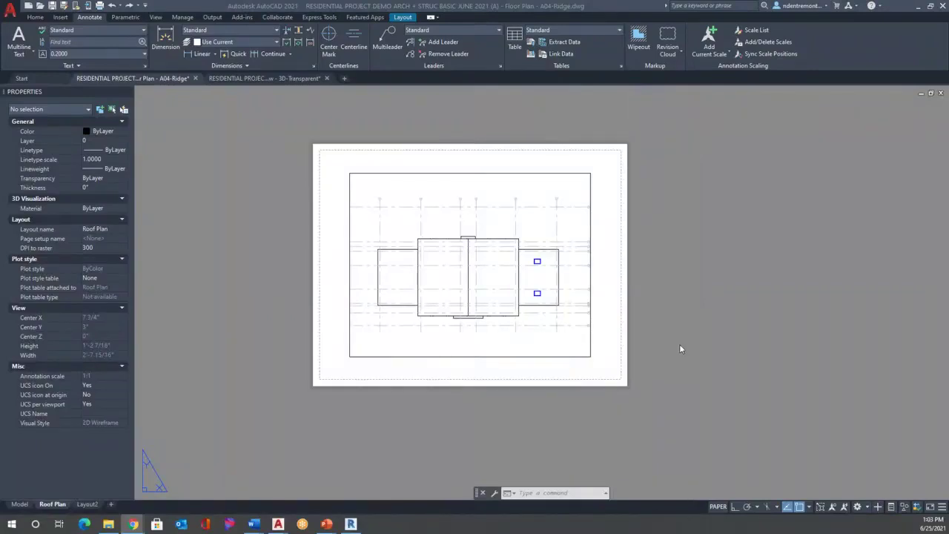
# Switch from AutoCAD to the Revit residential project and show its A - 3D-Transparent view.
pyautogui.scroll(2, 508, 303)
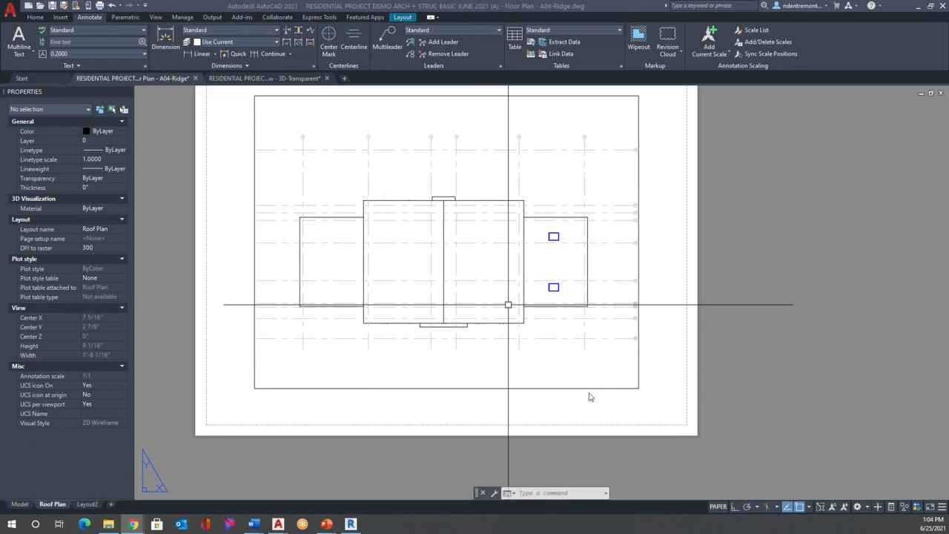
pyautogui.click(351, 524)
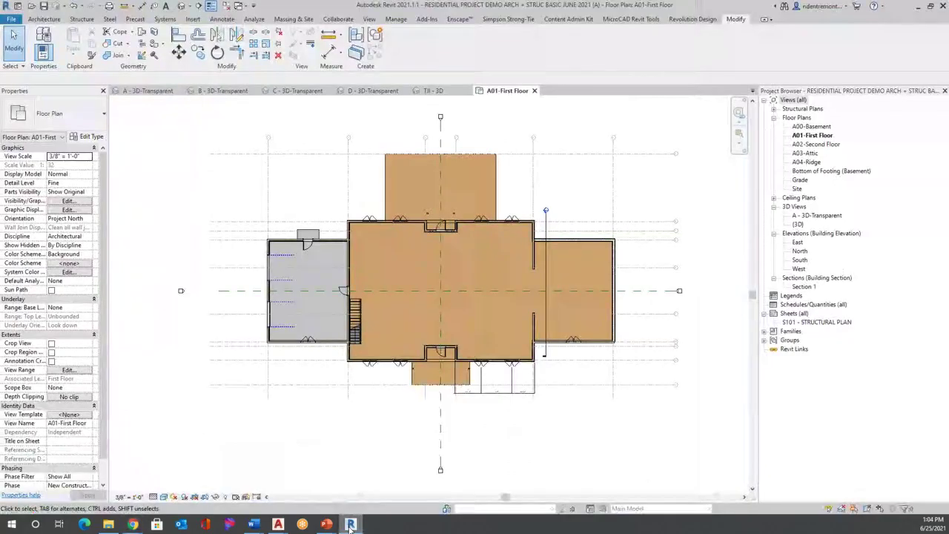
pyautogui.click(146, 91)
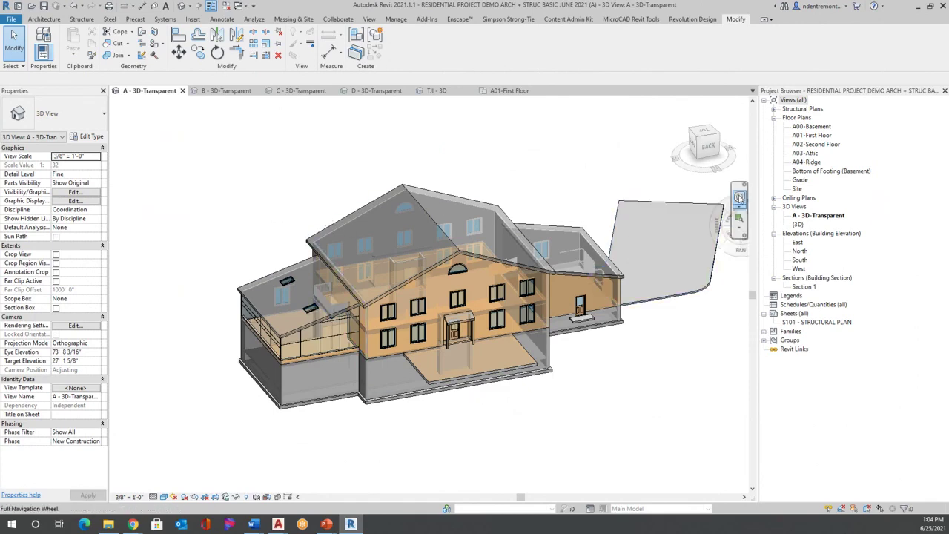
# Examine the transparent house model from the rear and garage side, inspecting the roofs, walls, windows and foundation.
pyautogui.click(739, 197)
pyautogui.moveTo(517, 224); pyautogui.dragTo(448, 224)
pyautogui.scroll(3, 349, 180)
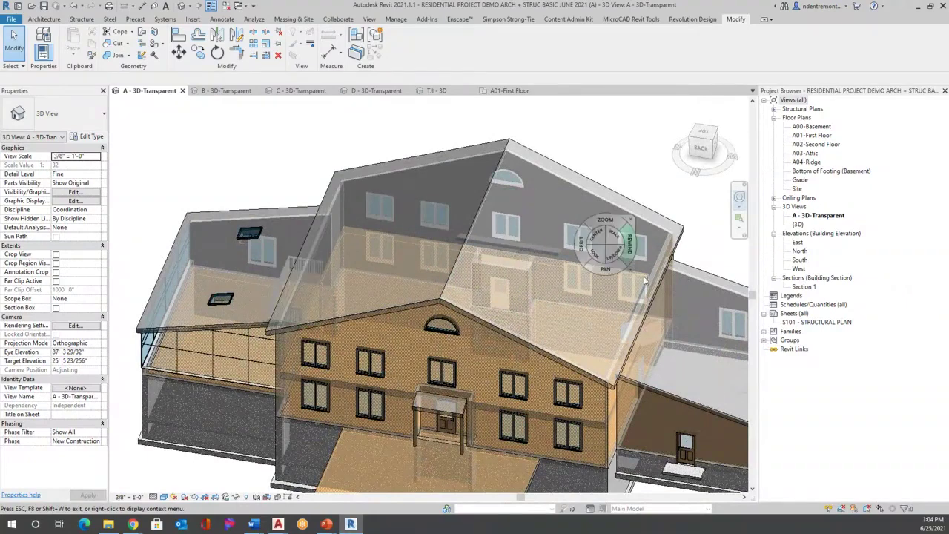
pyautogui.scroll(-2, 150, 237)
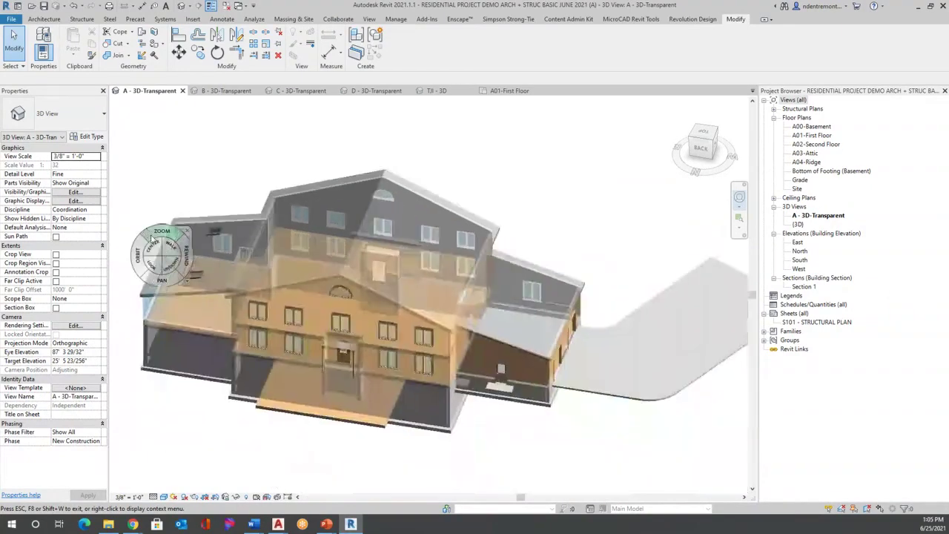
pyautogui.scroll(3, 449, 438)
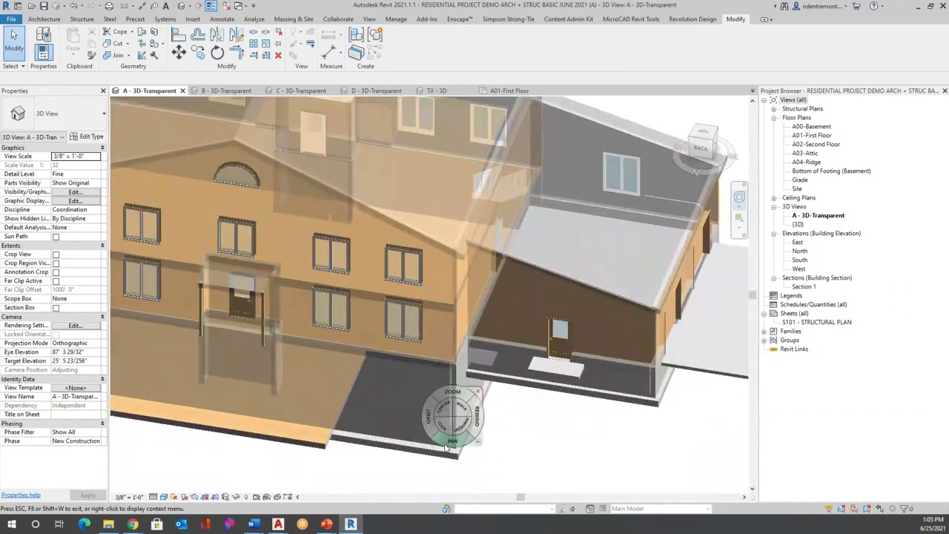
pyautogui.scroll(-1, 447, 444)
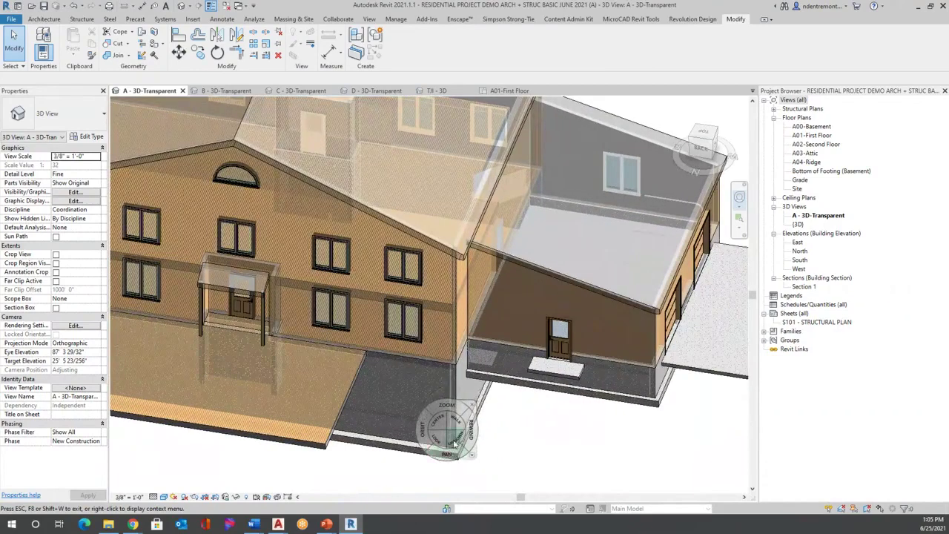
pyautogui.scroll(-3, 445, 438)
pyautogui.moveTo(419, 368); pyautogui.dragTo(398, 338)
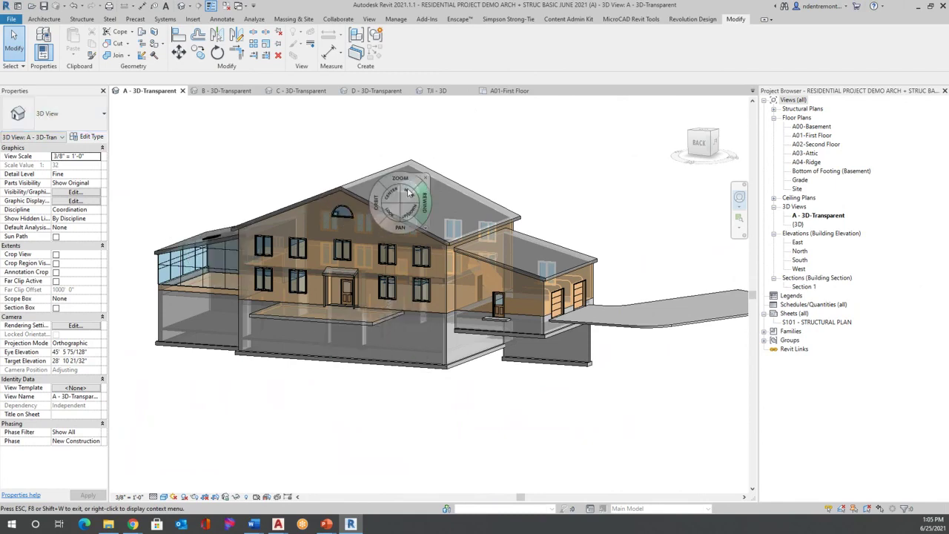
pyautogui.press('Escape')
# Review the type properties of the main gable roof, including its thermal values, and close them without changes.
pyautogui.scroll(4, 339, 180)
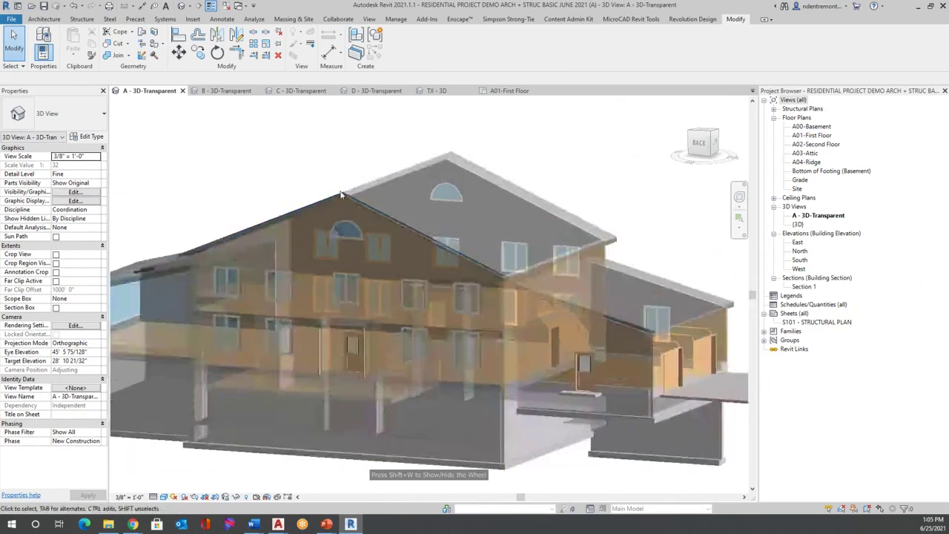
pyautogui.click(339, 181)
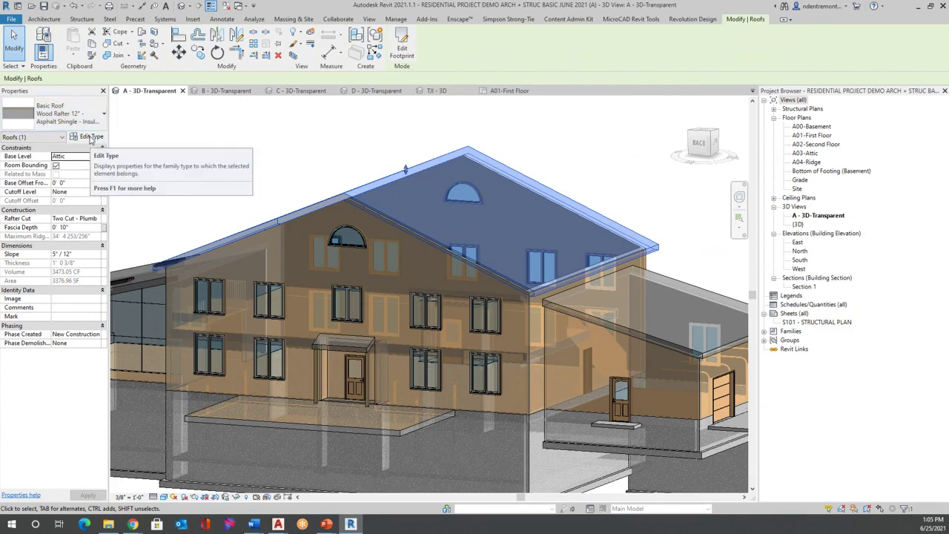
pyautogui.click(90, 137)
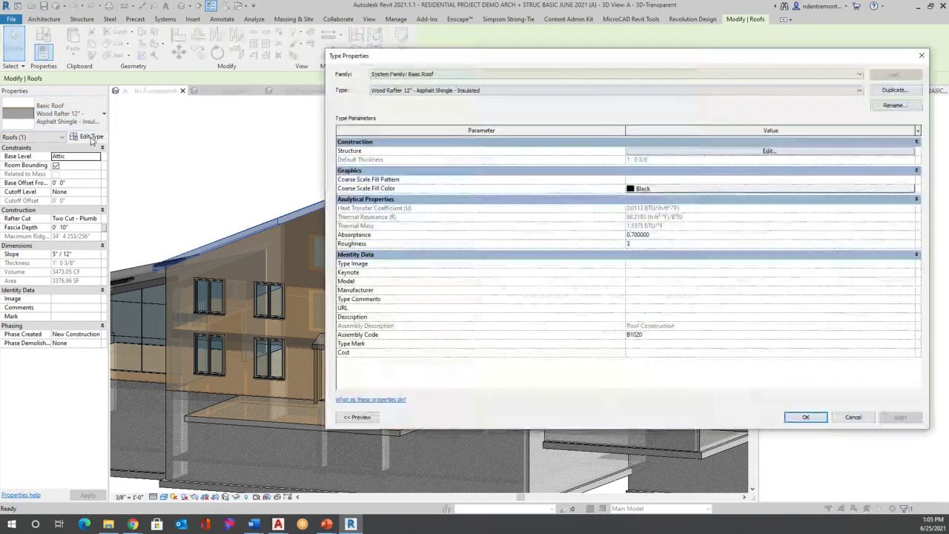
pyautogui.moveTo(745, 64); pyautogui.dragTo(556, 91)
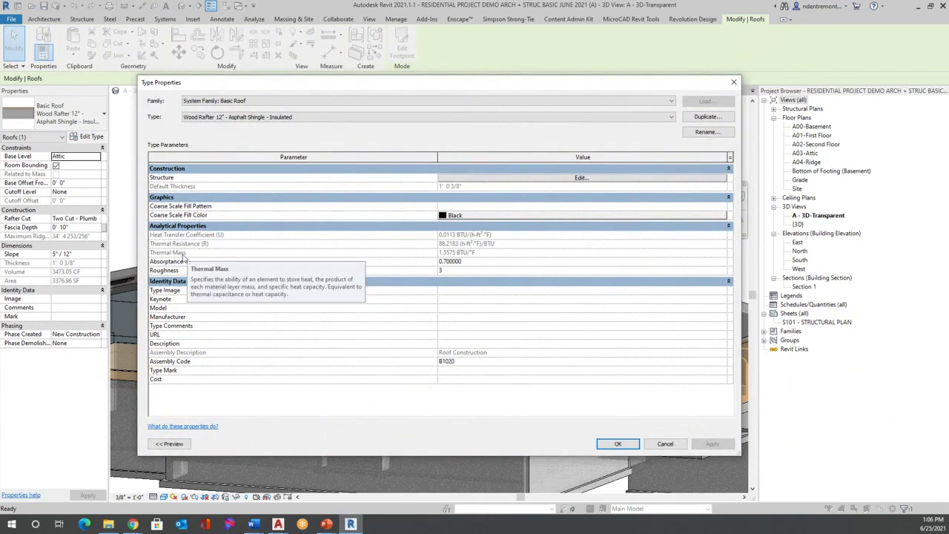
pyautogui.moveTo(181, 264)
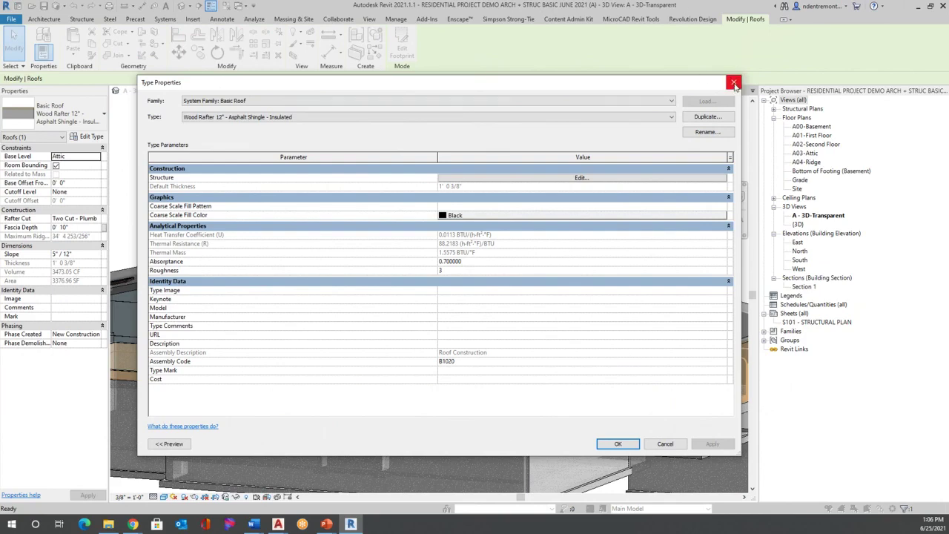
pyautogui.click(732, 83)
pyautogui.scroll(-2, 503, 135)
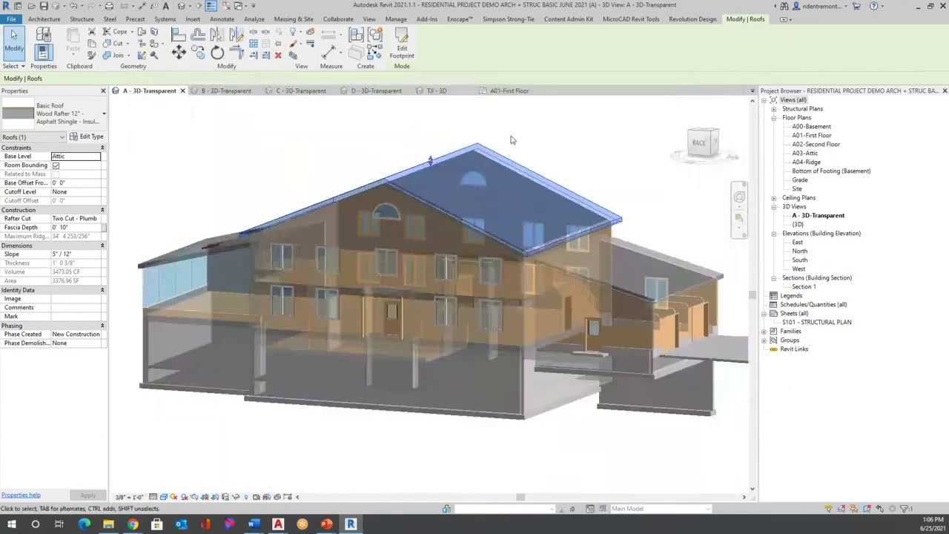
pyautogui.press('Escape')
# Examine the house from the front, focusing on the garage wing and its concrete foundation.
pyautogui.scroll(2, 167, 361)
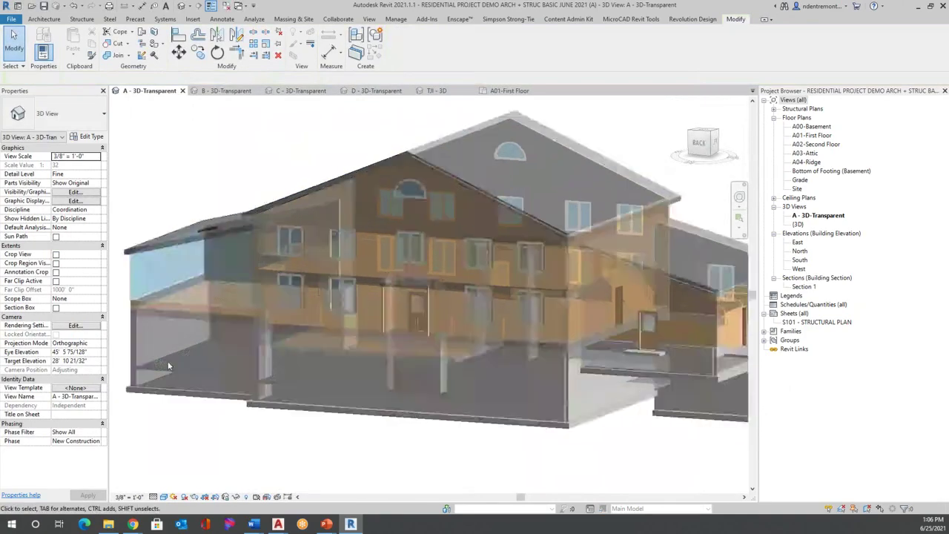
pyautogui.scroll(-3, 281, 256)
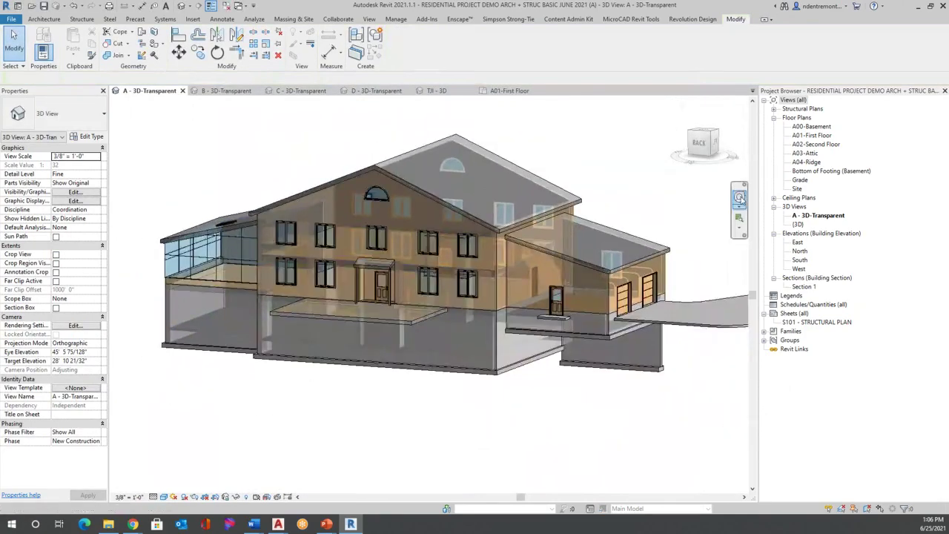
pyautogui.click(739, 196)
pyautogui.moveTo(383, 281); pyautogui.dragTo(113, 278)
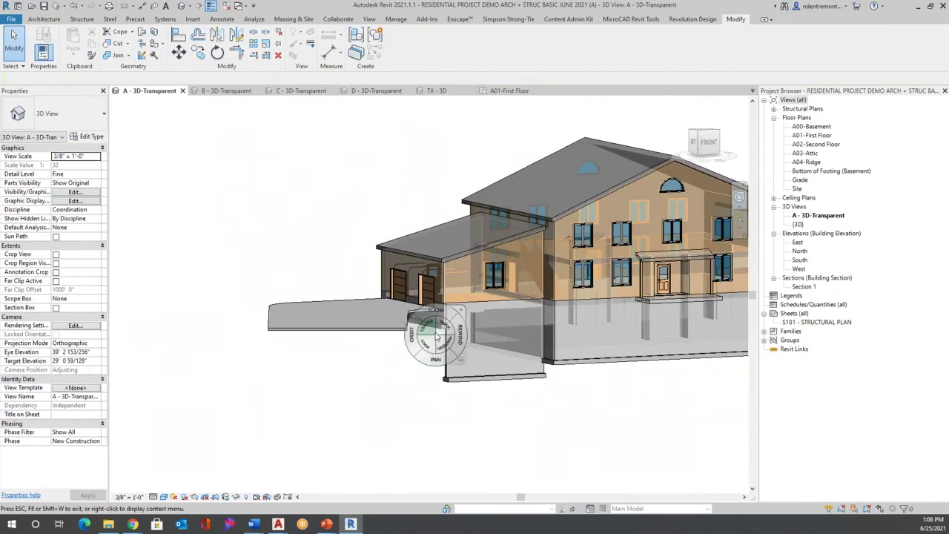
pyautogui.scroll(5, 482, 326)
pyautogui.scroll(-5, 488, 306)
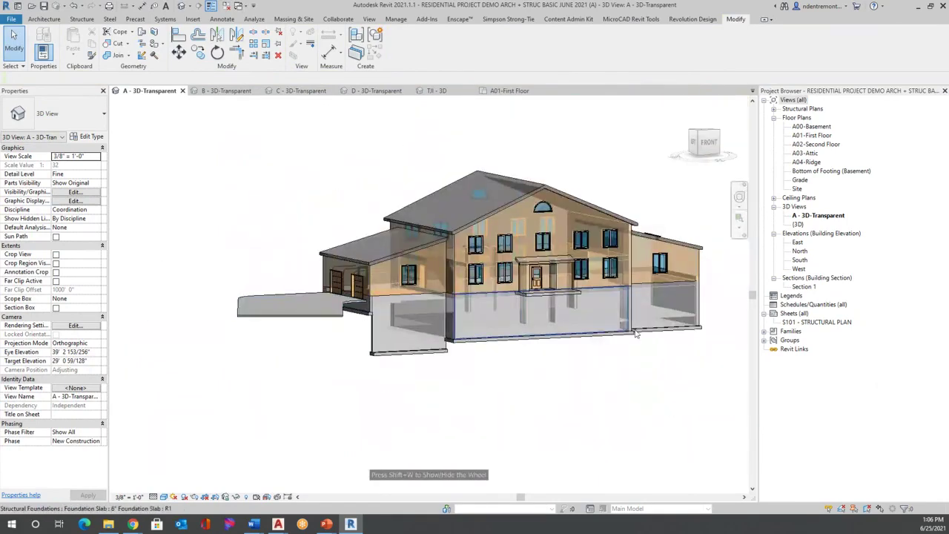
pyautogui.scroll(5, 416, 349)
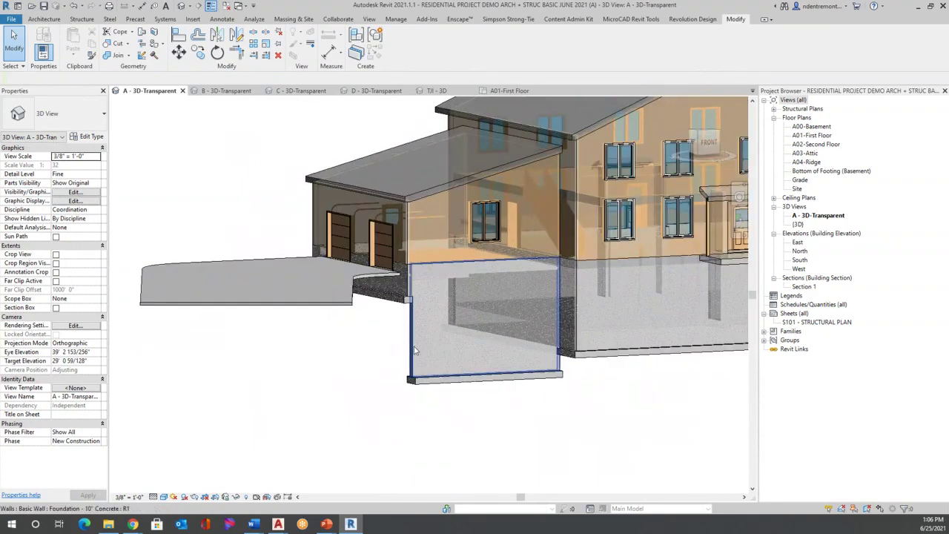
# Stretch the base of the foundation wall beneath the garage's front side downward, and raise it to a base offset of about -5' 7" from Grade.
pyautogui.click(417, 349)
pyautogui.moveTo(485, 329); pyautogui.dragTo(498, 400)
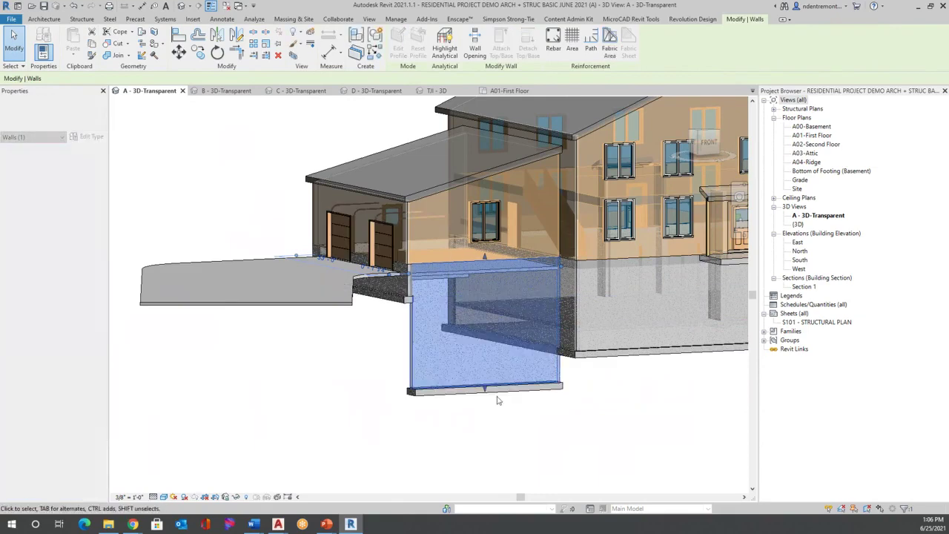
pyautogui.scroll(3, 497, 401)
pyautogui.click(371, 423)
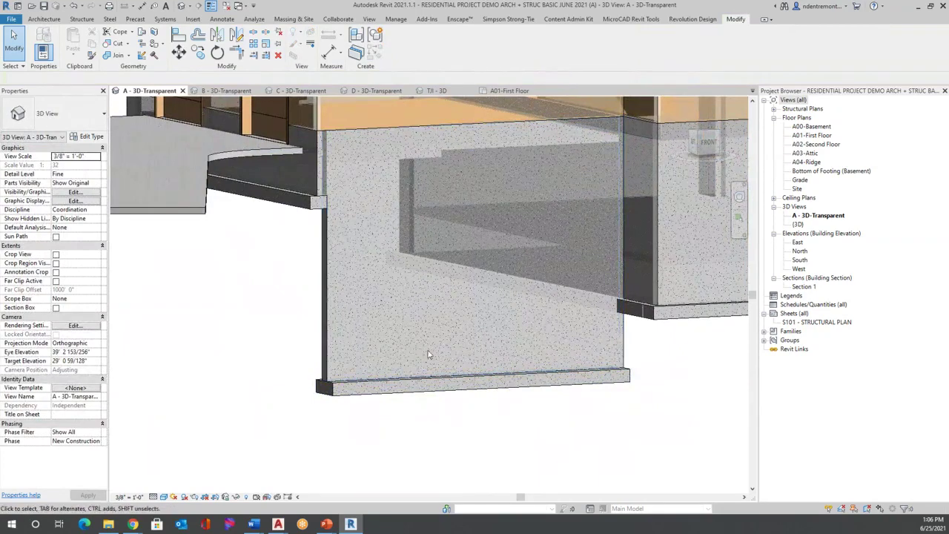
pyautogui.click(326, 361)
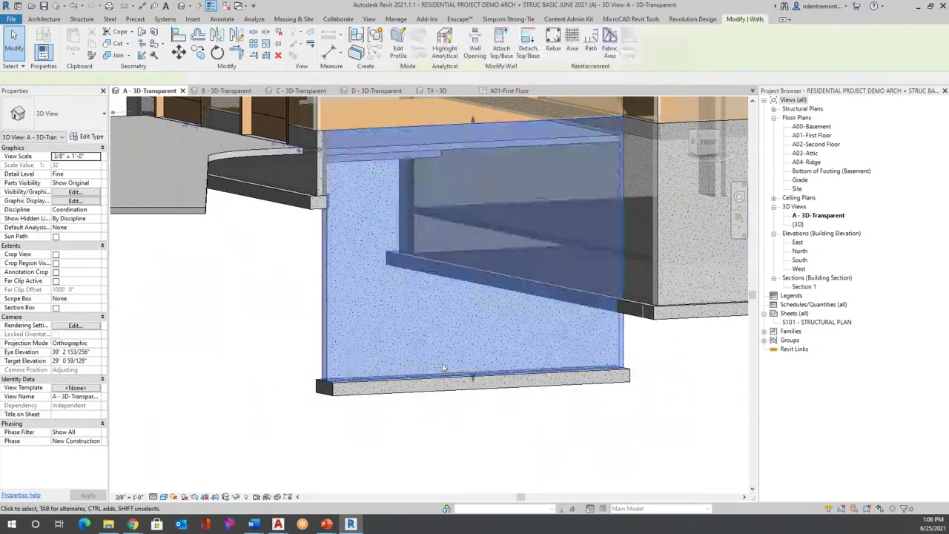
pyautogui.moveTo(472, 377); pyautogui.dragTo(471, 216)
# Open the East elevation and save the project.
pyautogui.doubleClick(797, 242)
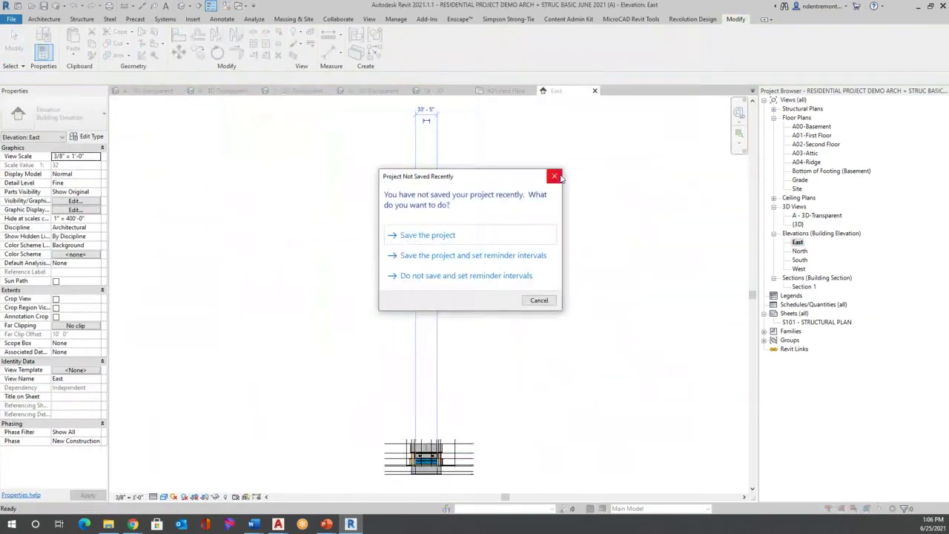
pyautogui.click(469, 235)
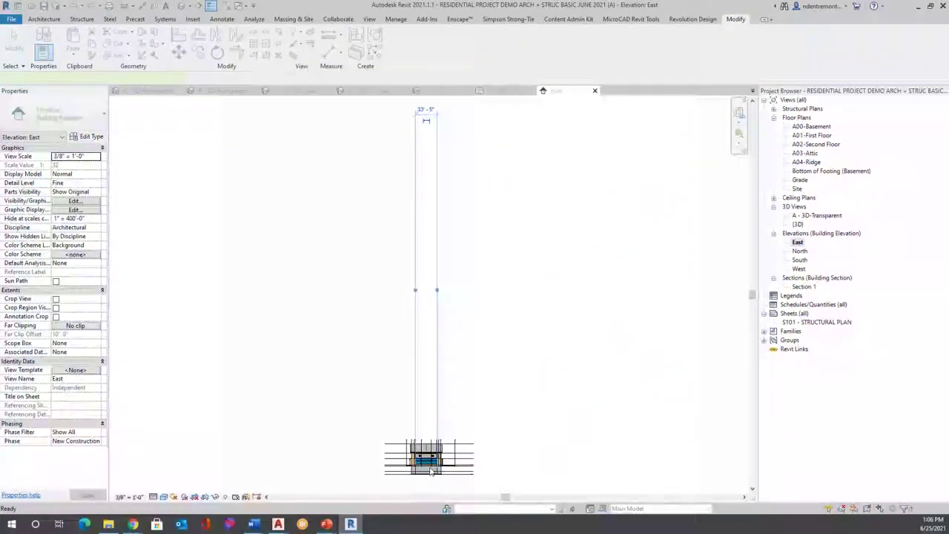
pyautogui.scroll(5, 425, 472)
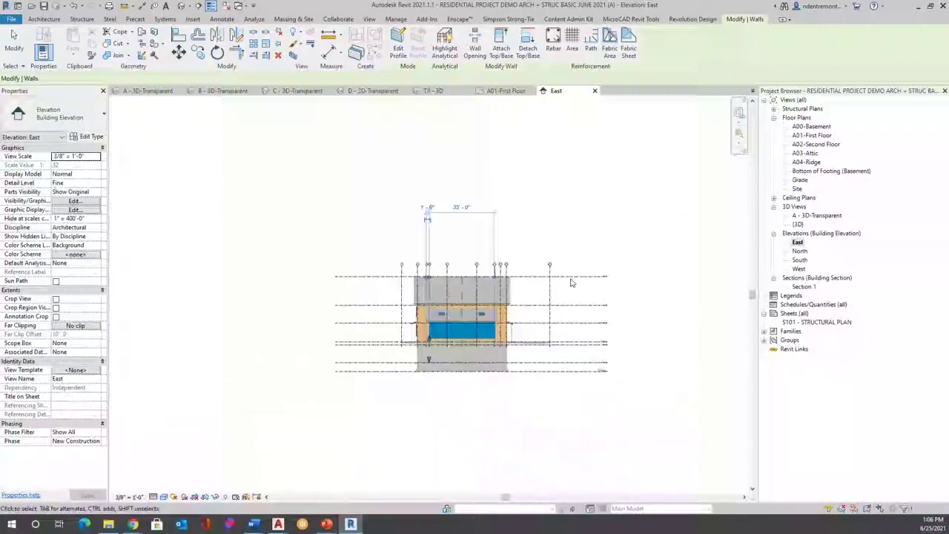
# Open the Section 1 view and examine the floors, foundation walls and footings.
pyautogui.doubleClick(807, 286)
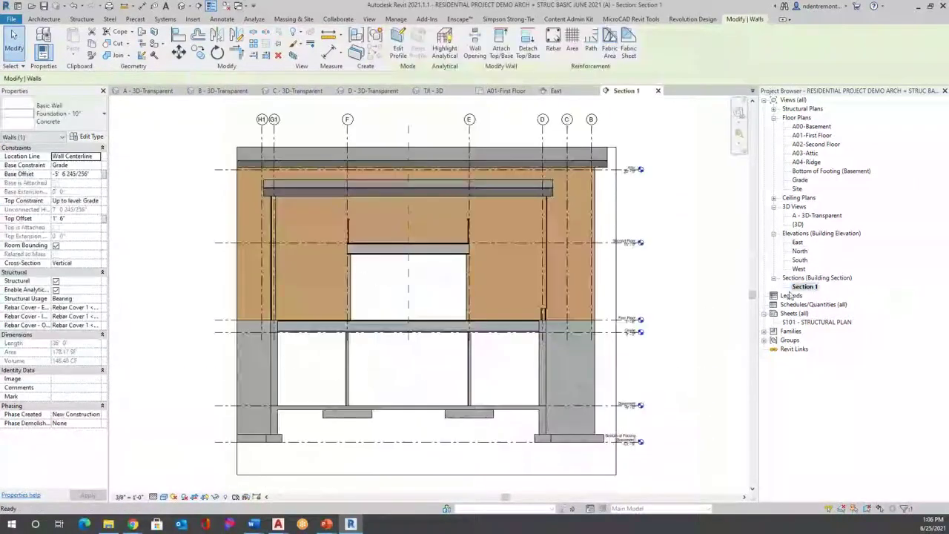
pyautogui.scroll(3, 368, 397)
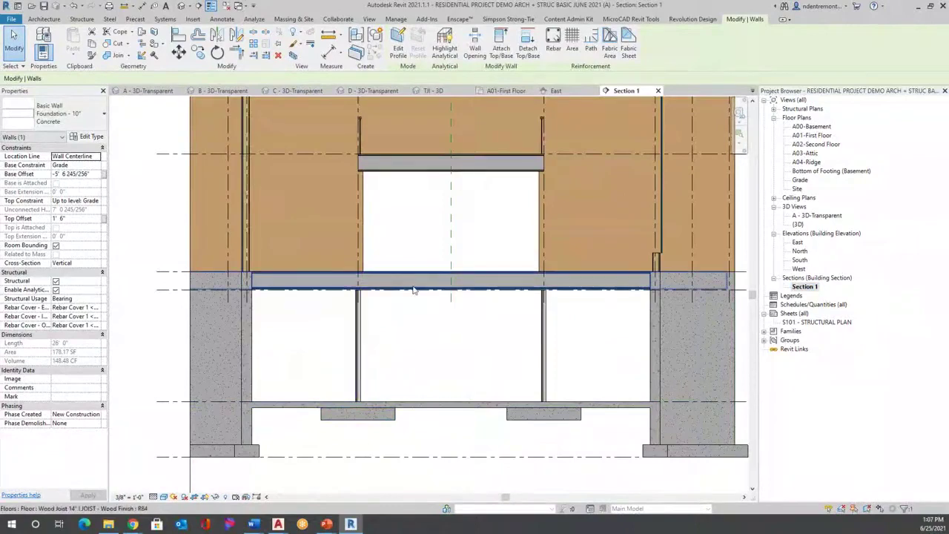
pyautogui.scroll(-2, 445, 299)
pyautogui.scroll(-1, 487, 360)
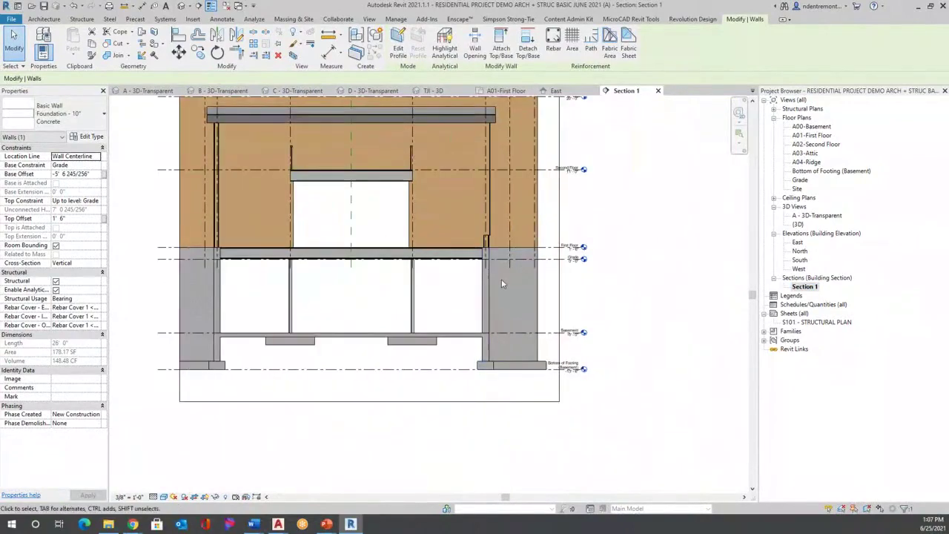
pyautogui.scroll(-3, 475, 311)
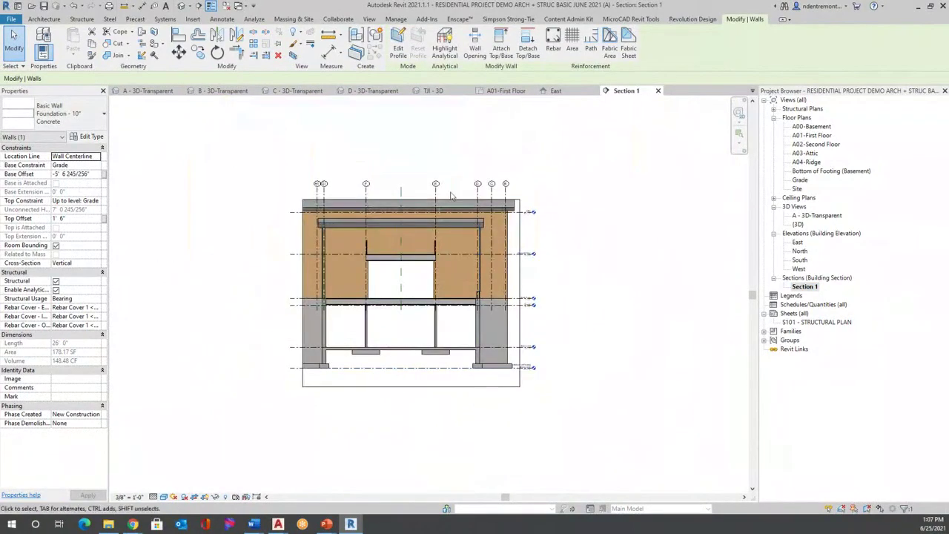
# Extend the crop region of Section 1 upward above the roof and sideways past grid J1.
pyautogui.click(525, 220)
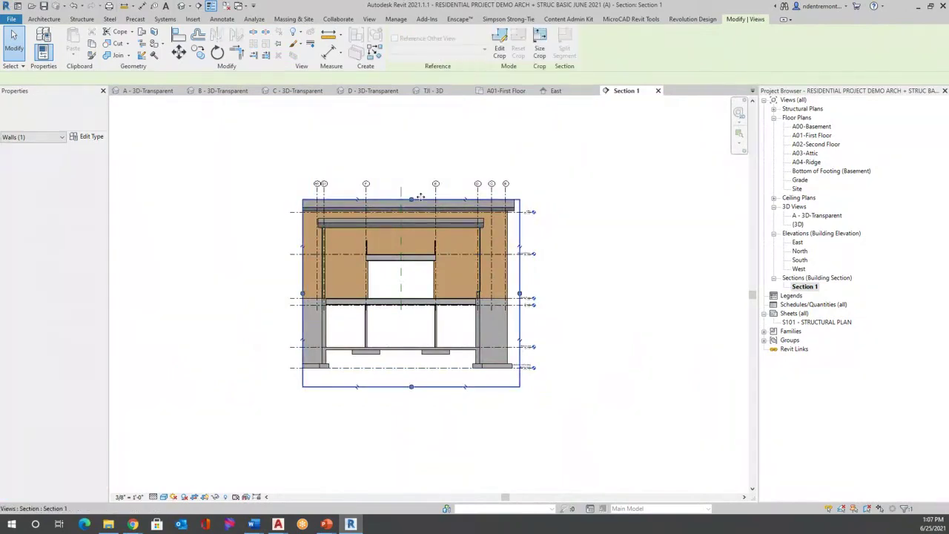
pyautogui.moveTo(411, 200); pyautogui.dragTo(411, 157)
pyautogui.moveTo(302, 271); pyautogui.dragTo(218, 272)
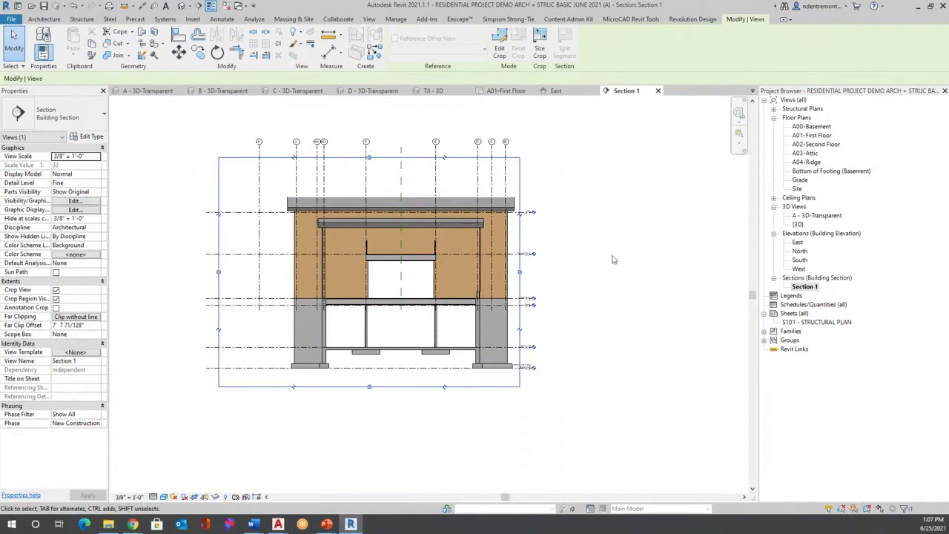
pyautogui.scroll(4, 364, 212)
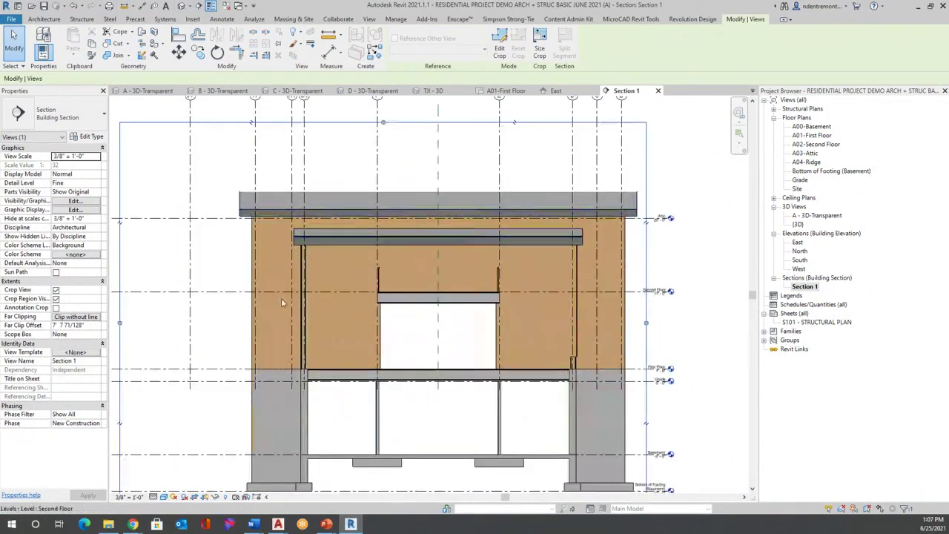
pyautogui.scroll(-2, 281, 301)
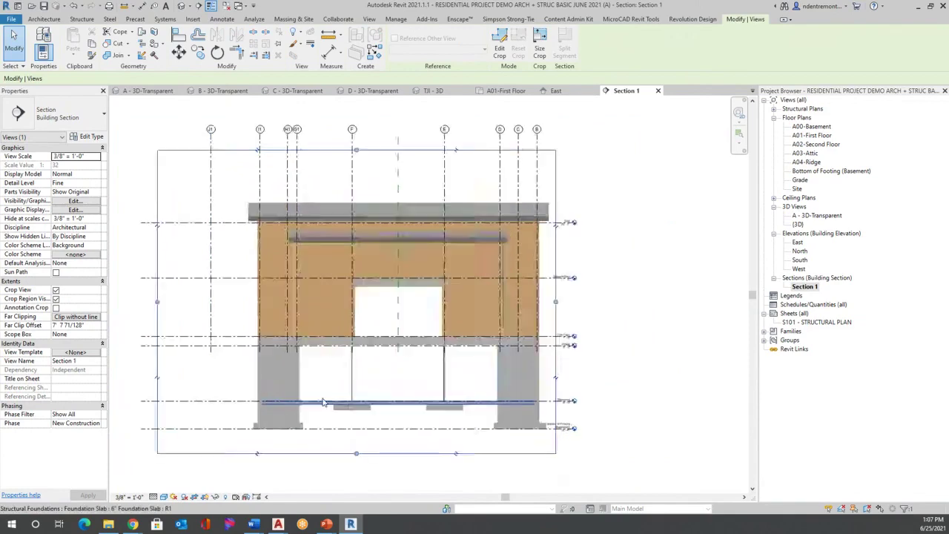
pyautogui.scroll(2, 315, 400)
pyautogui.scroll(-2, 242, 359)
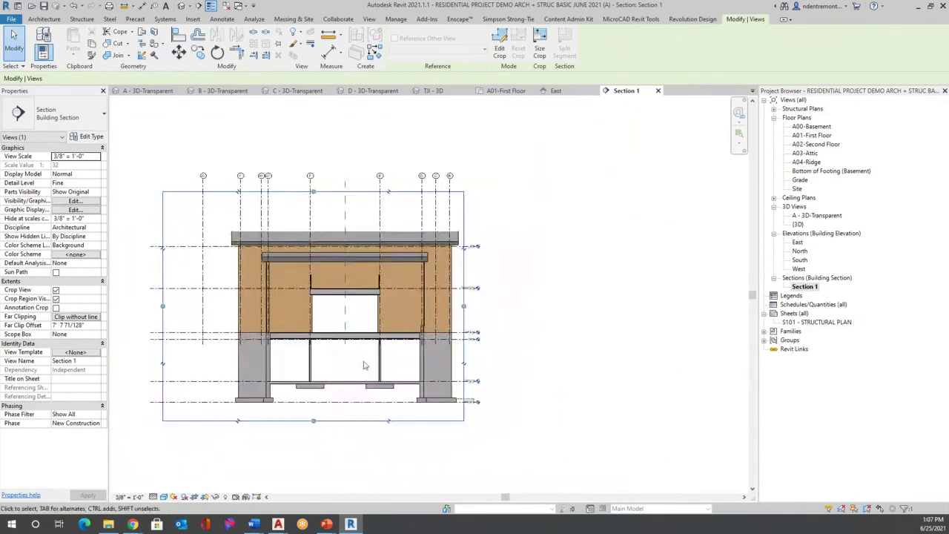
pyautogui.scroll(3, 316, 367)
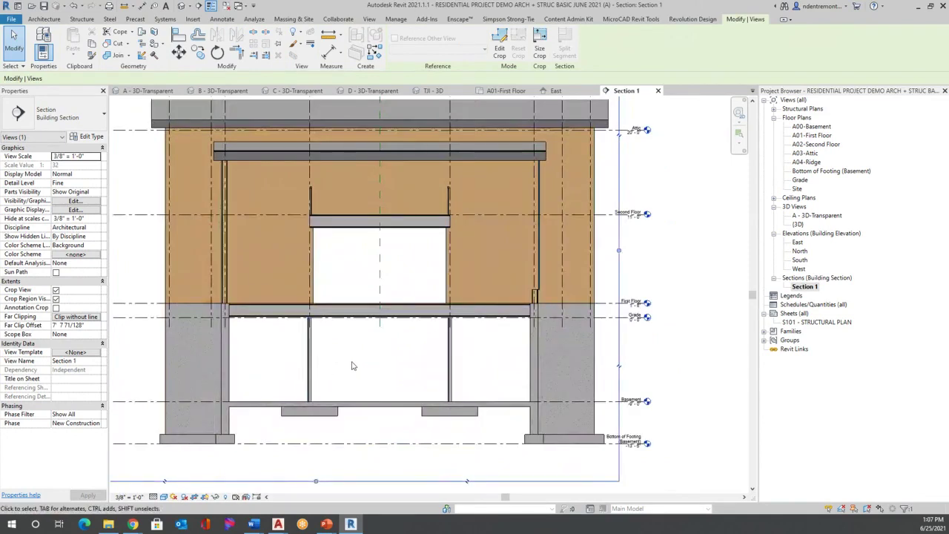
# Open the B - 3D-Transparent view of the house model and save the project.
pyautogui.click(212, 90)
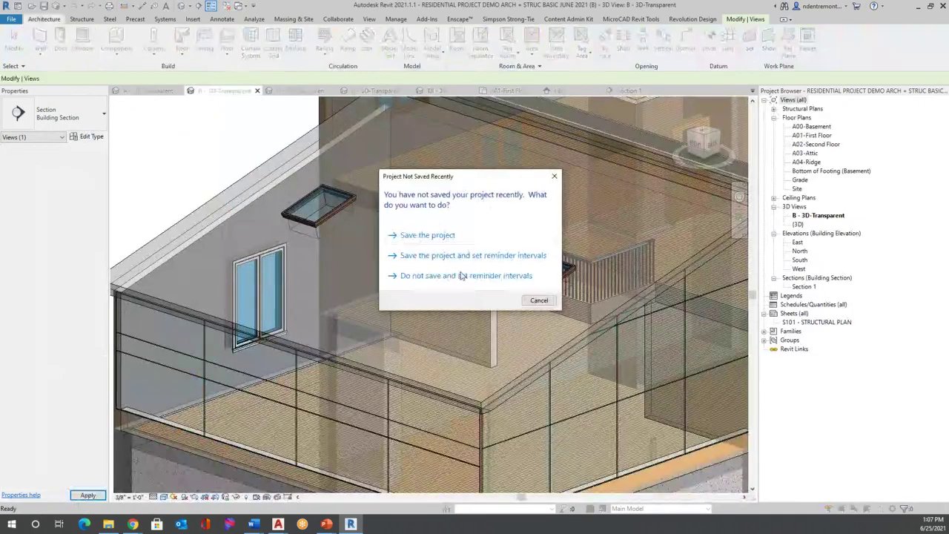
pyautogui.click(452, 235)
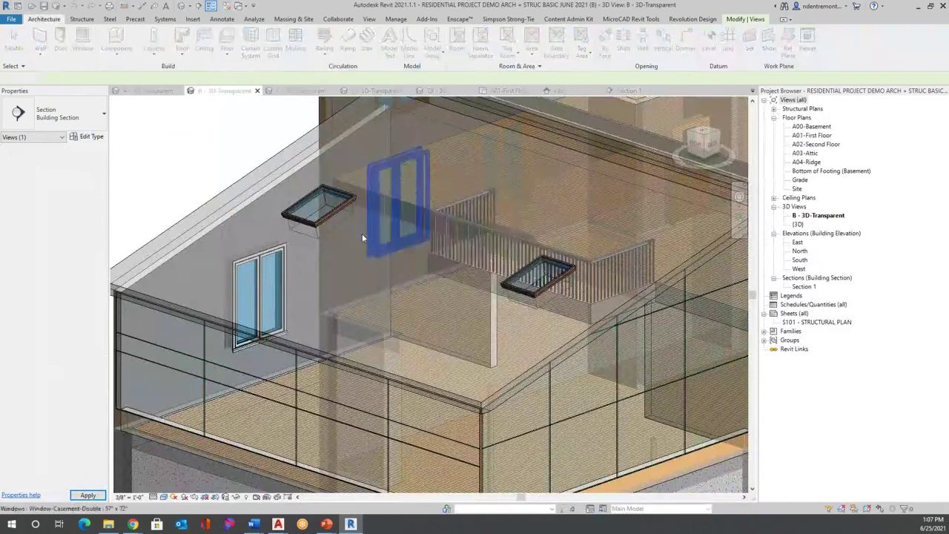
pyautogui.scroll(-5, 363, 236)
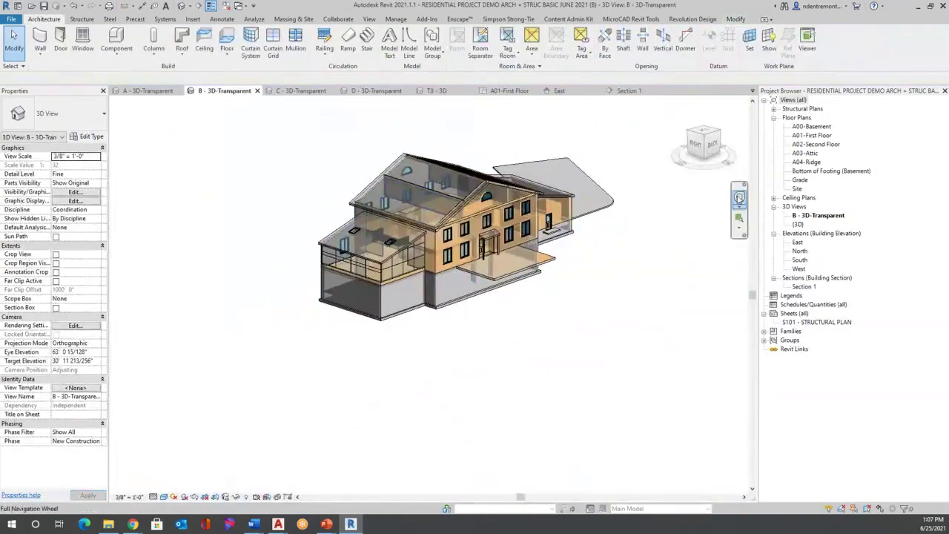
# Examine the roof framing above the front gable and select the LVL ridge beam to review its properties.
pyautogui.click(740, 197)
pyautogui.moveTo(420, 241); pyautogui.dragTo(625, 241)
pyautogui.scroll(7, 511, 190)
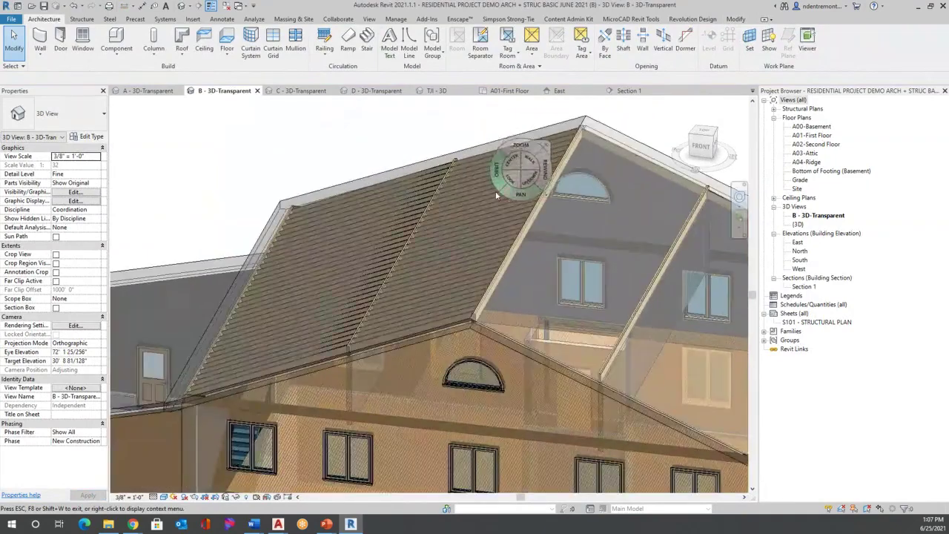
pyautogui.press('Escape')
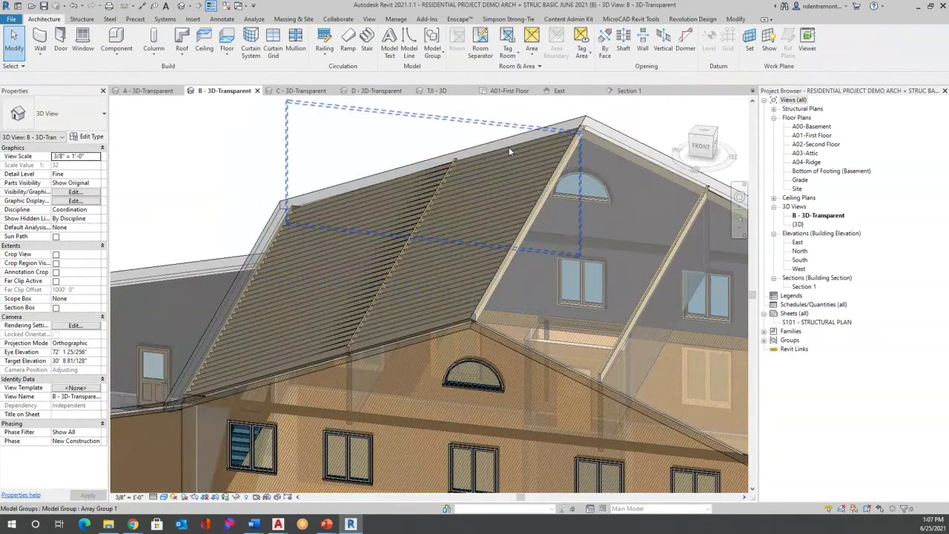
pyautogui.scroll(-3, 330, 271)
pyautogui.scroll(5, 330, 271)
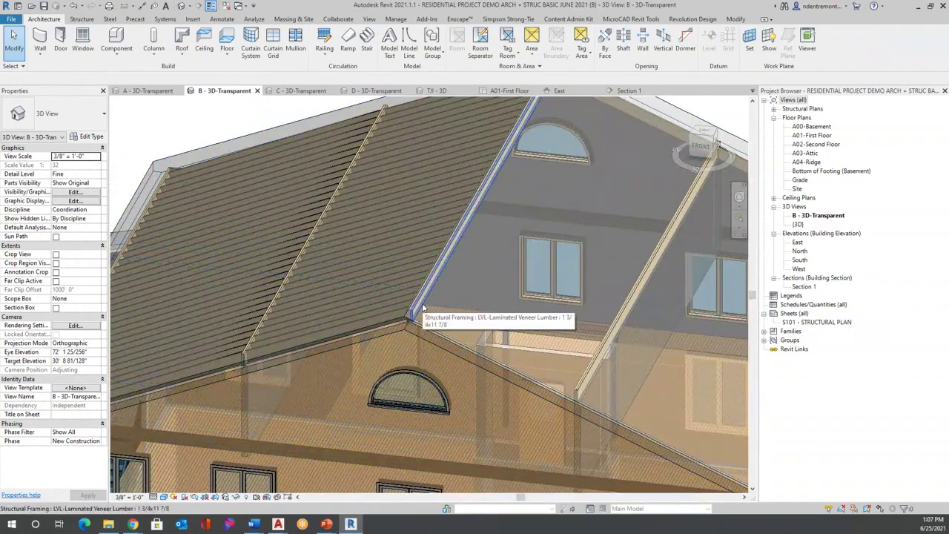
pyautogui.click(423, 307)
pyautogui.scroll(3, 469, 261)
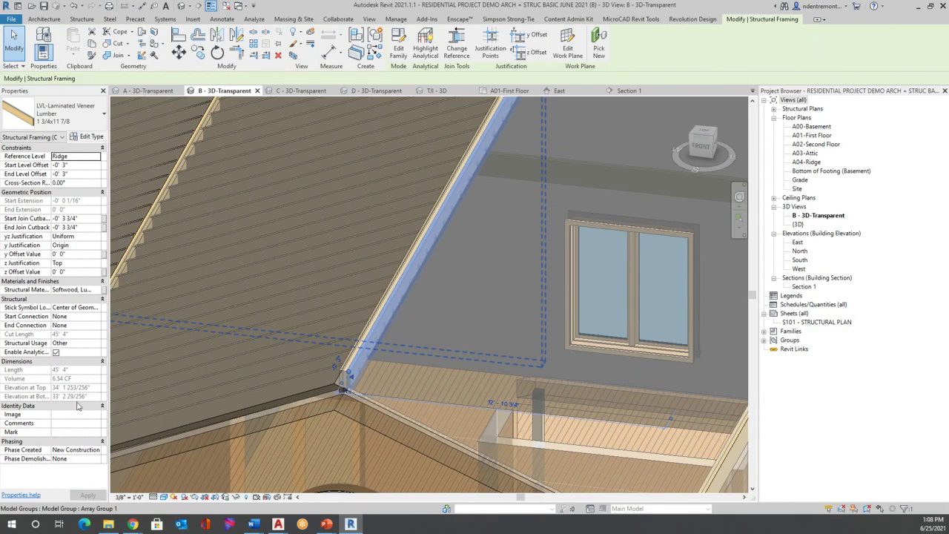
# Select the attic partition wall beneath the roof beam beside the ridge and review its constraints and dimensions.
pyautogui.scroll(-5, 428, 277)
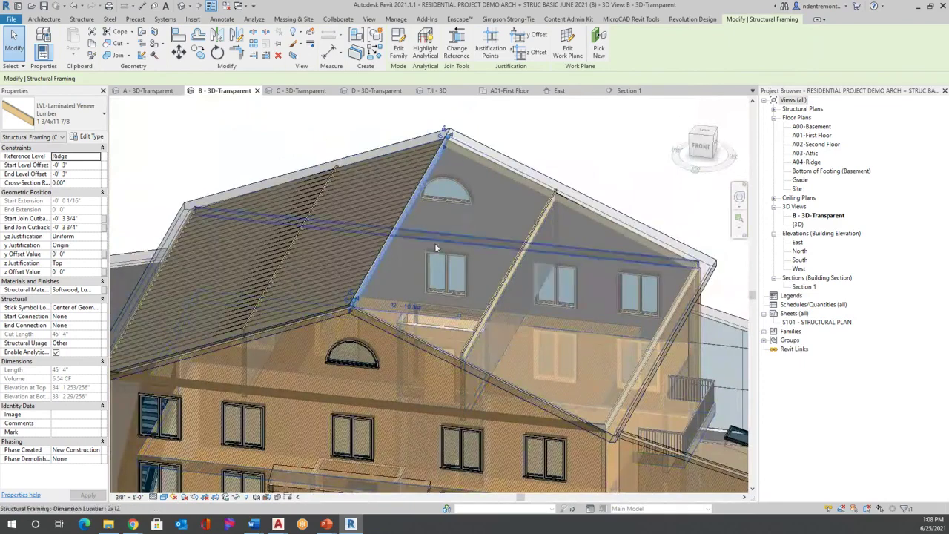
pyautogui.scroll(-1, 482, 270)
pyautogui.scroll(5, 475, 349)
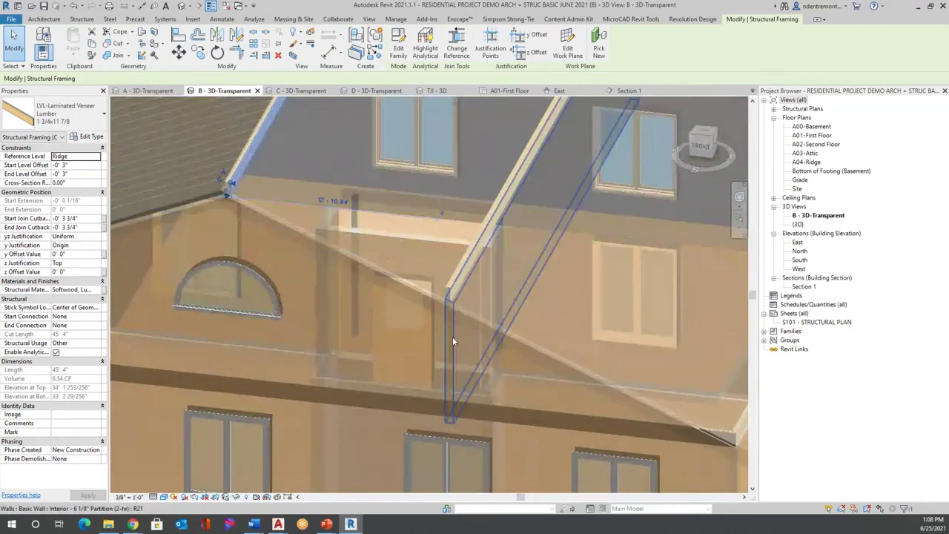
pyautogui.click(448, 331)
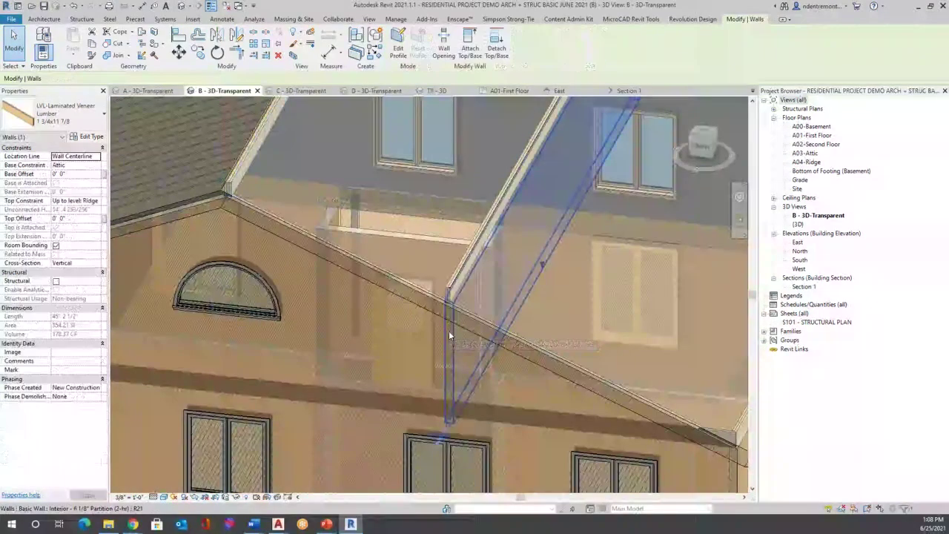
pyautogui.scroll(-6, 478, 221)
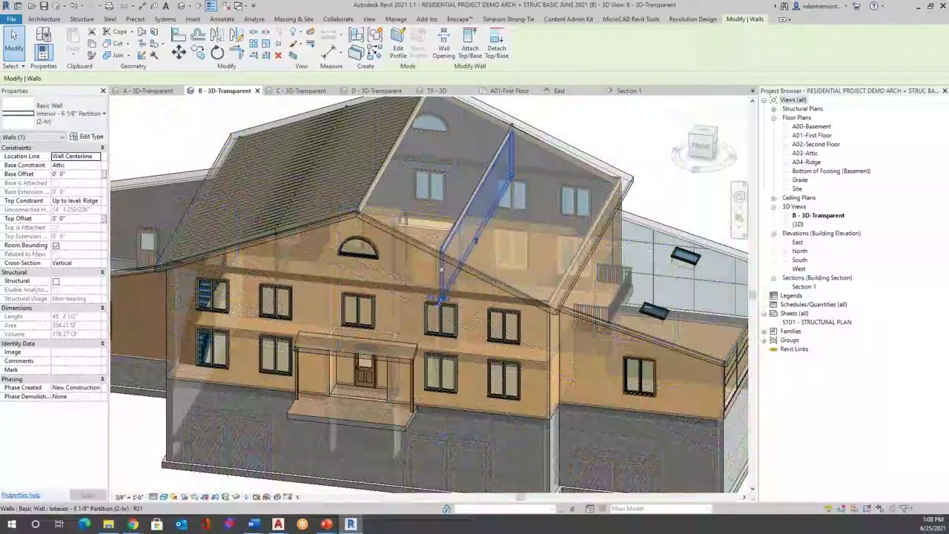
# Clear the wall selection and inspect the transparent foundation walls, basement columns and footings from below the front entrance.
pyautogui.scroll(-3, 397, 194)
pyautogui.click(739, 196)
pyautogui.moveTo(697, 221); pyautogui.dragTo(626, 261)
pyautogui.scroll(5, 396, 276)
pyautogui.press('Escape')
pyautogui.press('Escape')
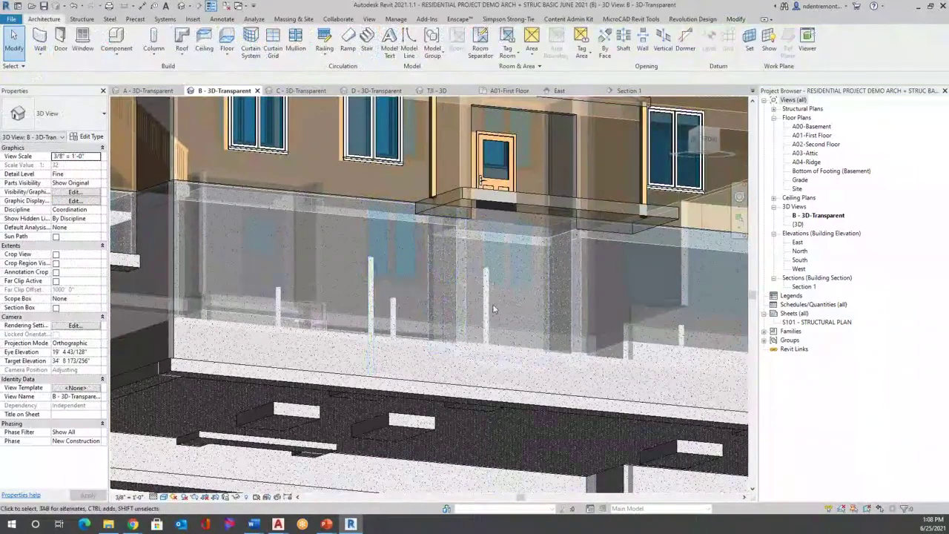
pyautogui.scroll(-5, 394, 301)
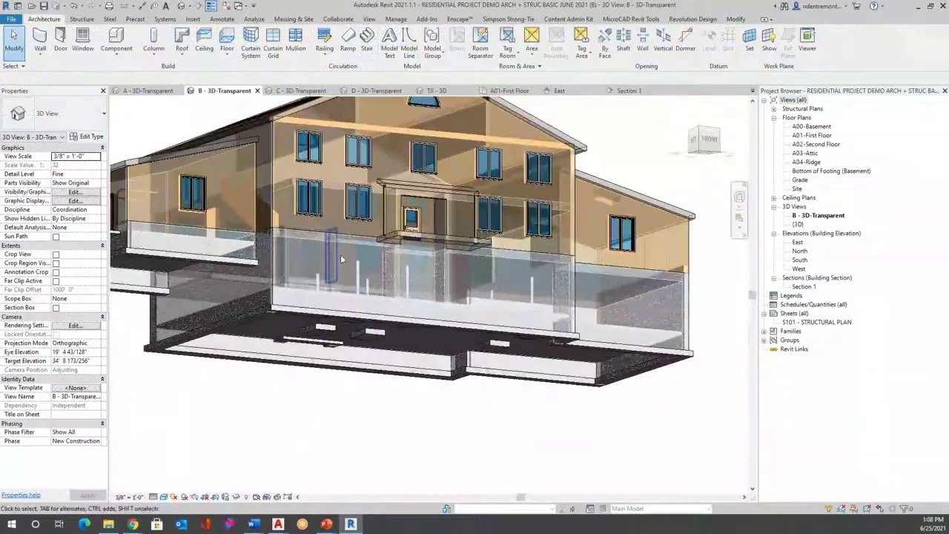
pyautogui.scroll(6, 314, 223)
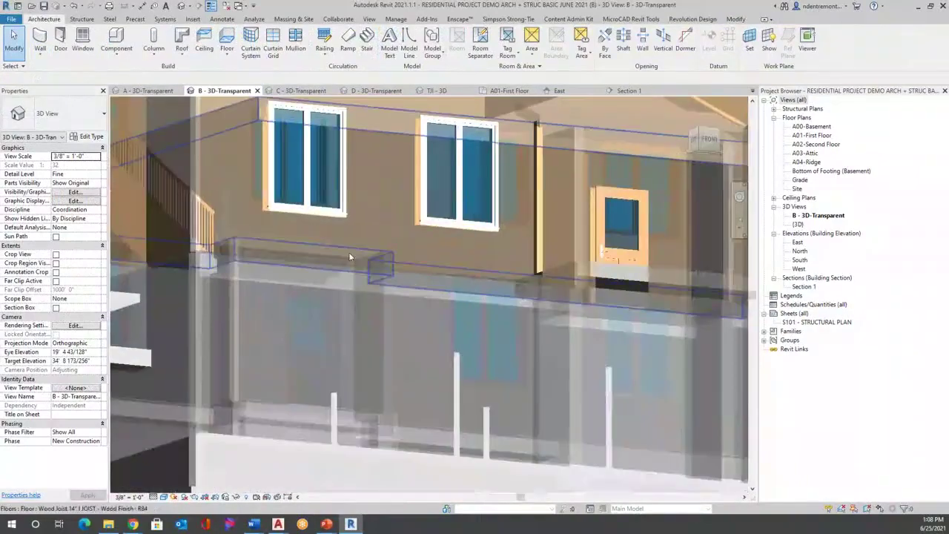
pyautogui.scroll(-3, 685, 194)
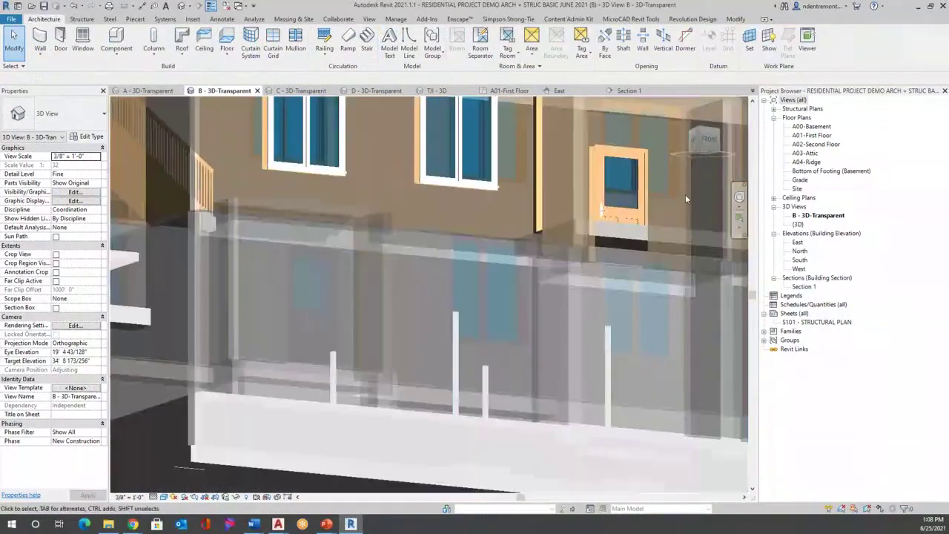
pyautogui.click(739, 197)
pyautogui.moveTo(386, 237); pyautogui.dragTo(399, 282)
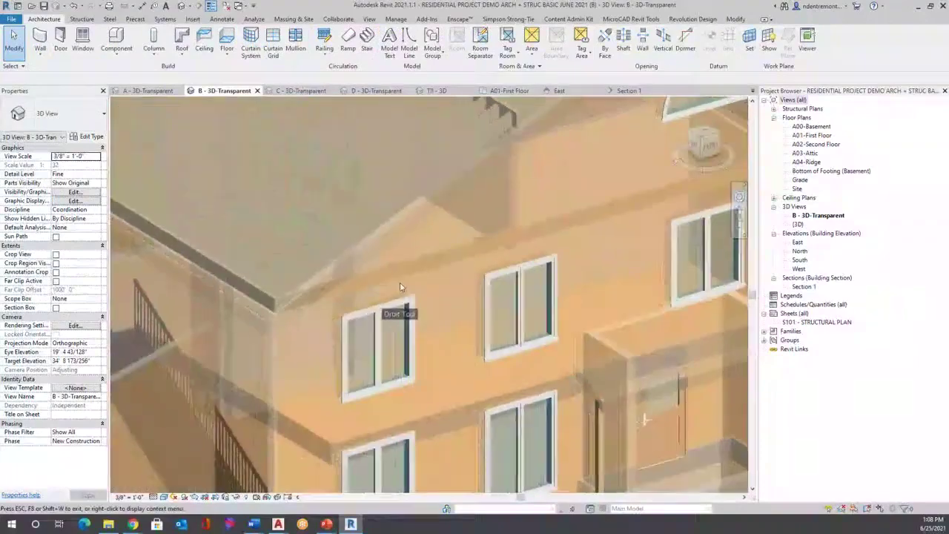
pyautogui.scroll(-4, 400, 282)
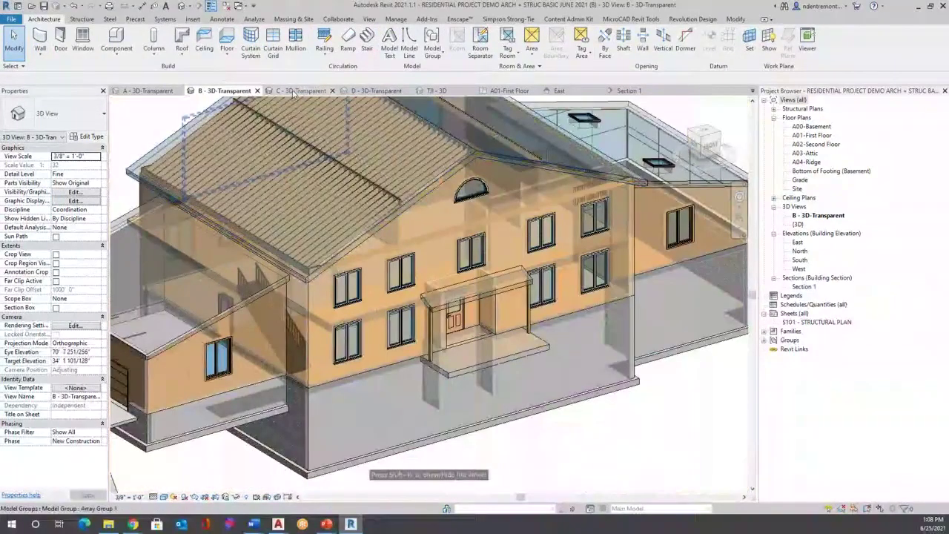
# Open the C - 3D-Transparent view of the house model and save the project.
pyautogui.click(294, 91)
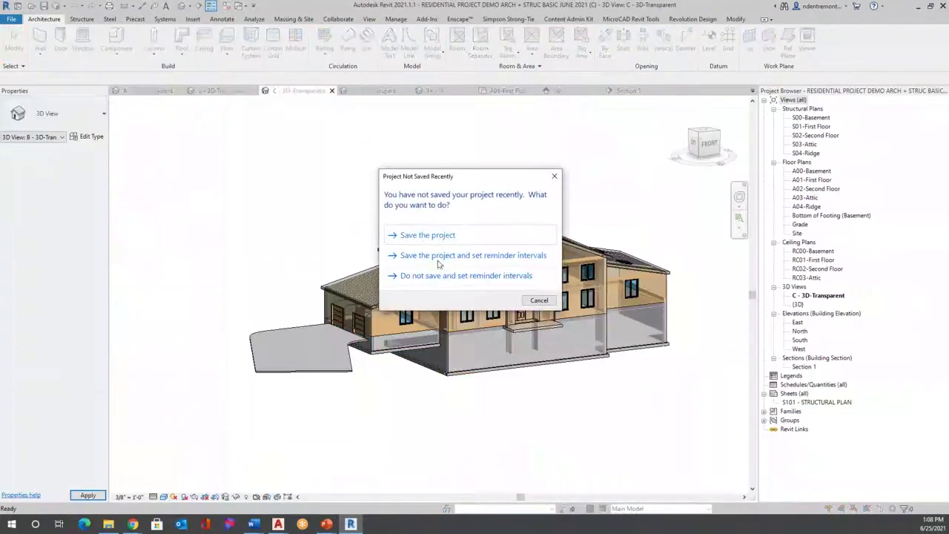
pyautogui.click(442, 236)
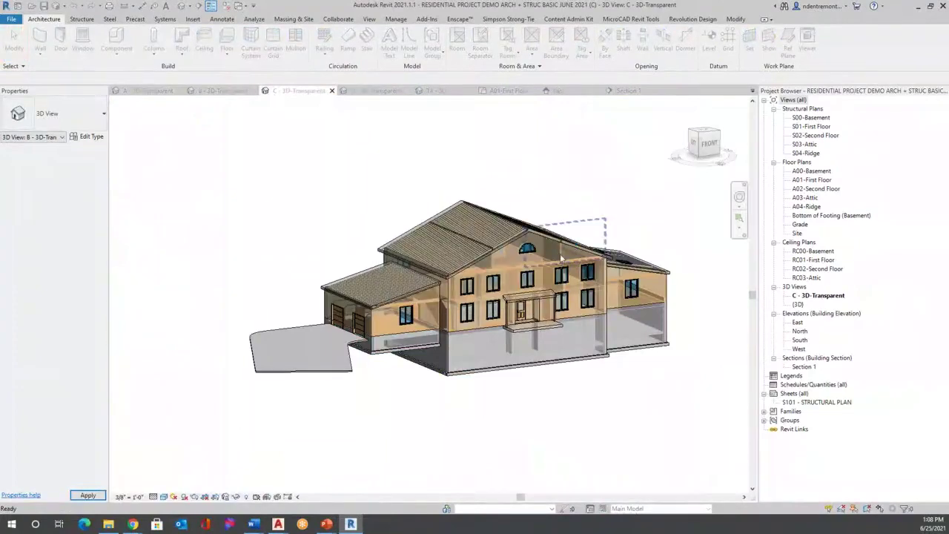
pyautogui.scroll(4, 528, 265)
pyautogui.scroll(-5, 340, 317)
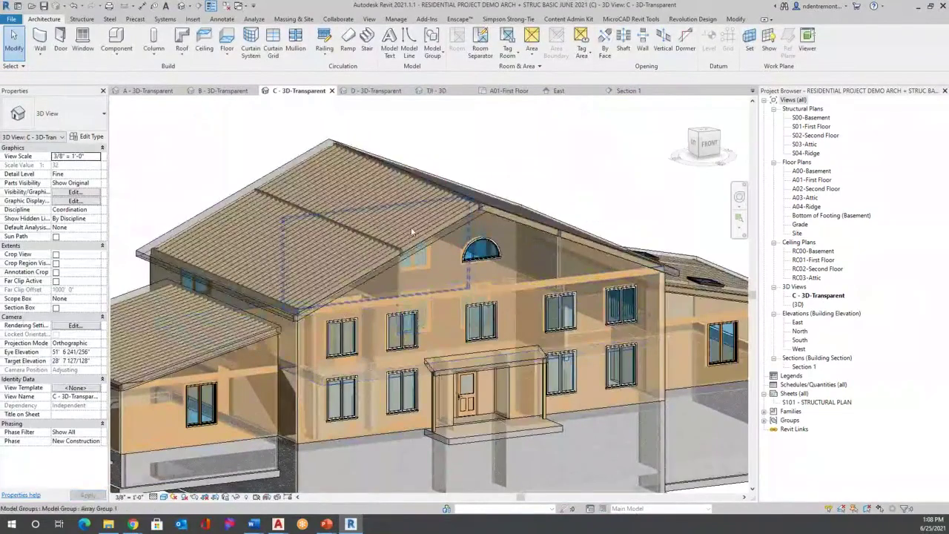
# Examine the rafters of the main roof and the lower side roof around its two skylights from above.
pyautogui.click(740, 197)
pyautogui.moveTo(652, 222); pyautogui.dragTo(671, 342)
pyautogui.scroll(4, 704, 368)
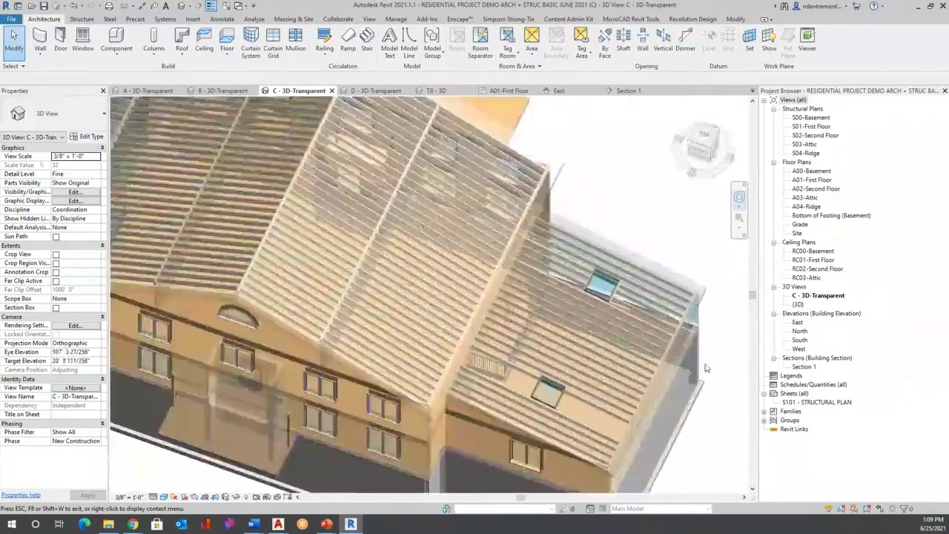
pyautogui.scroll(3, 565, 223)
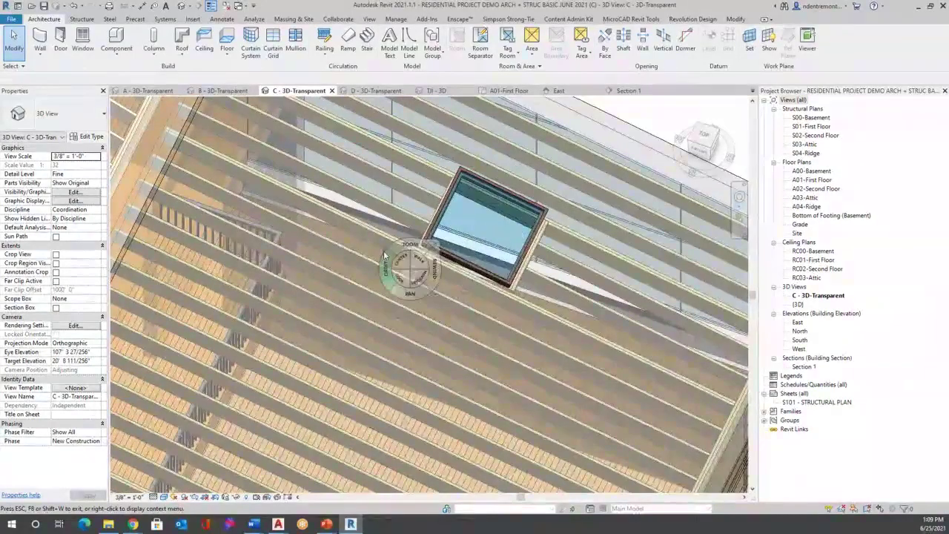
pyautogui.scroll(-2, 509, 185)
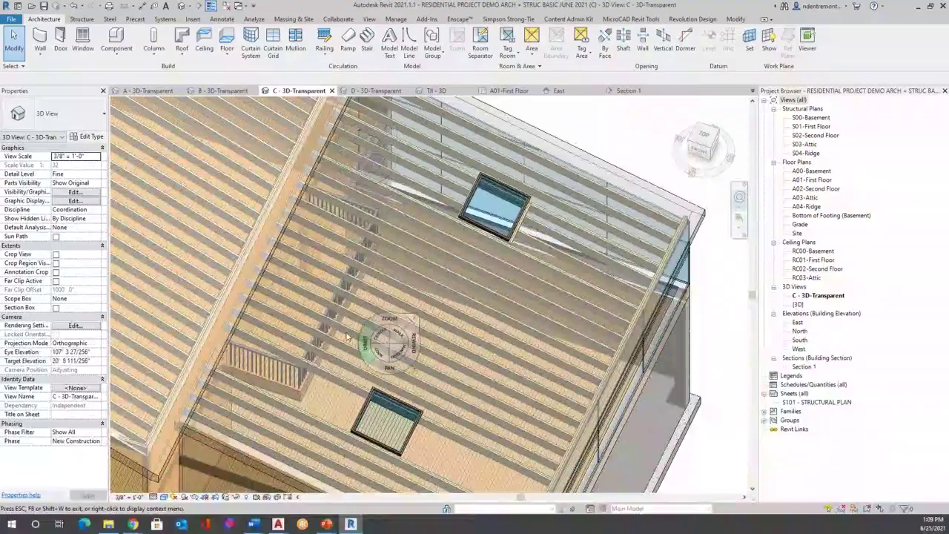
pyautogui.scroll(4, 475, 189)
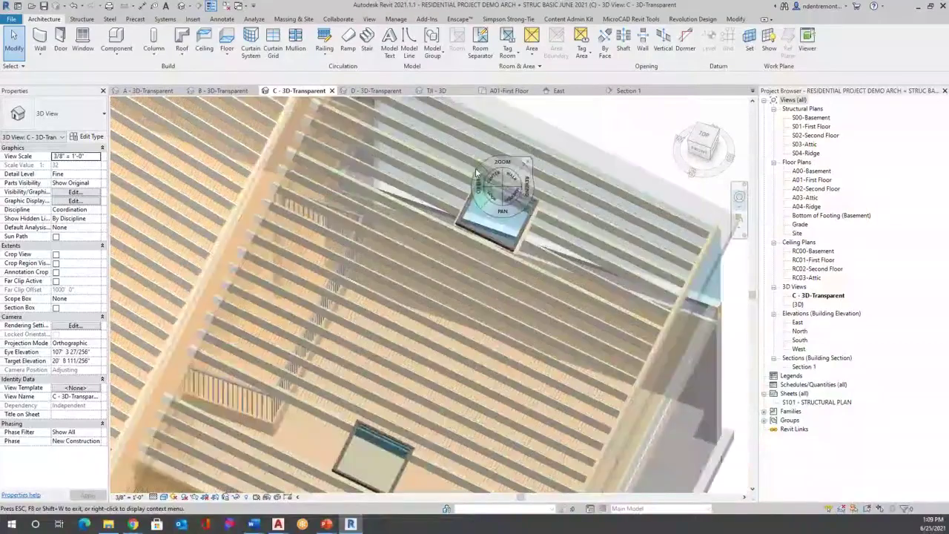
# Select the 2x12 rafter passing through the rear skylight opening and compare it with the surrounding skylight framing.
pyautogui.press('Escape')
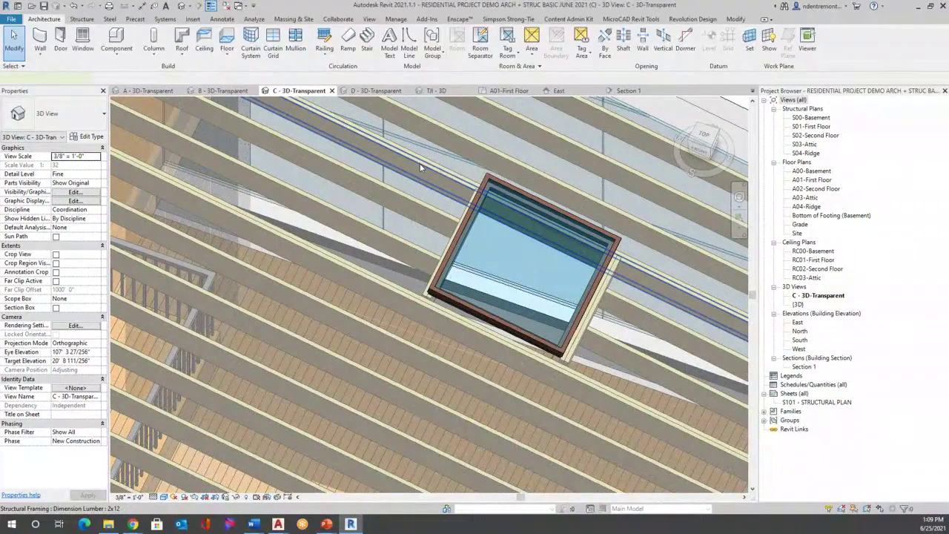
pyautogui.click(420, 166)
pyautogui.scroll(5, 427, 298)
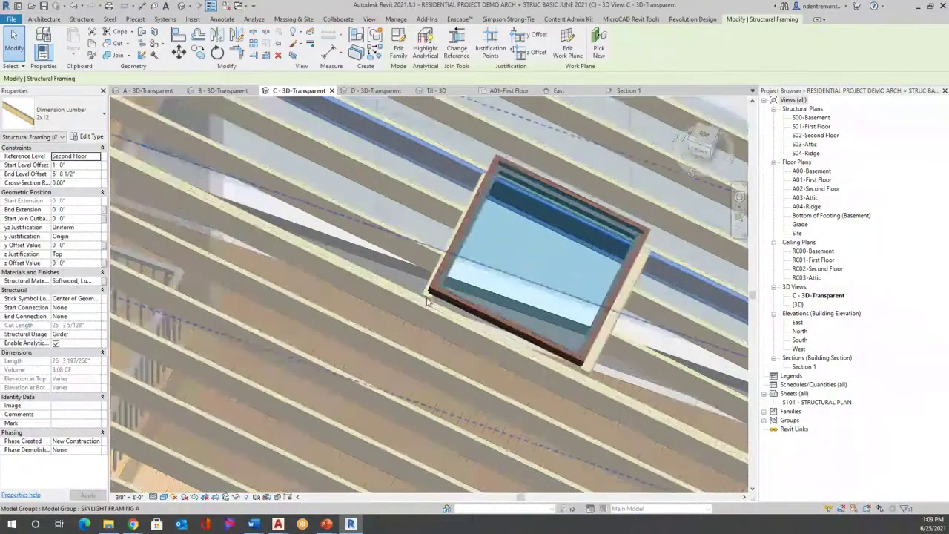
pyautogui.scroll(-5, 427, 298)
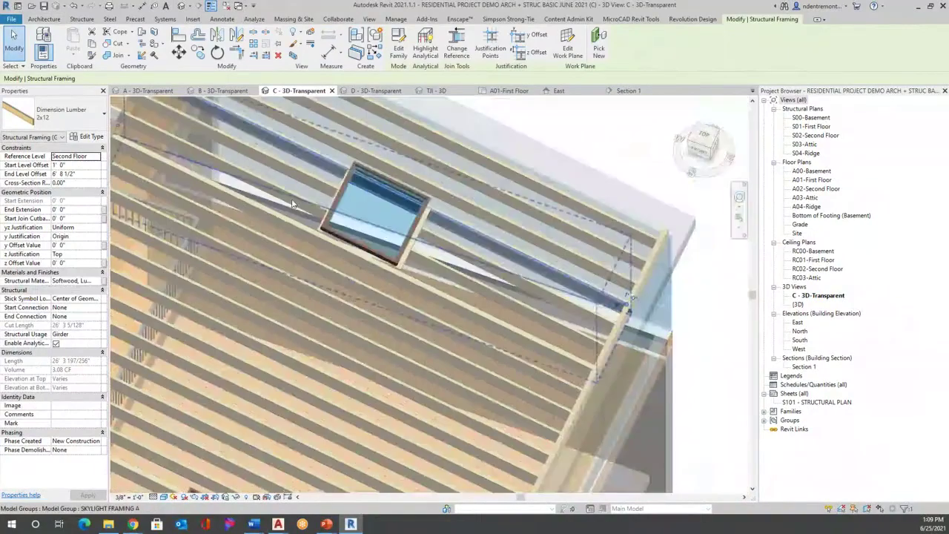
pyautogui.scroll(3, 342, 278)
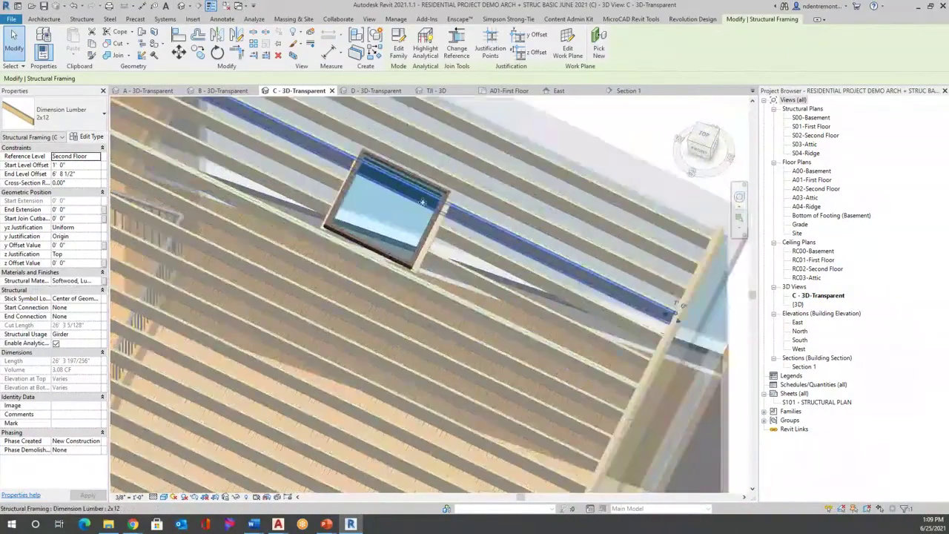
pyautogui.scroll(-3, 343, 278)
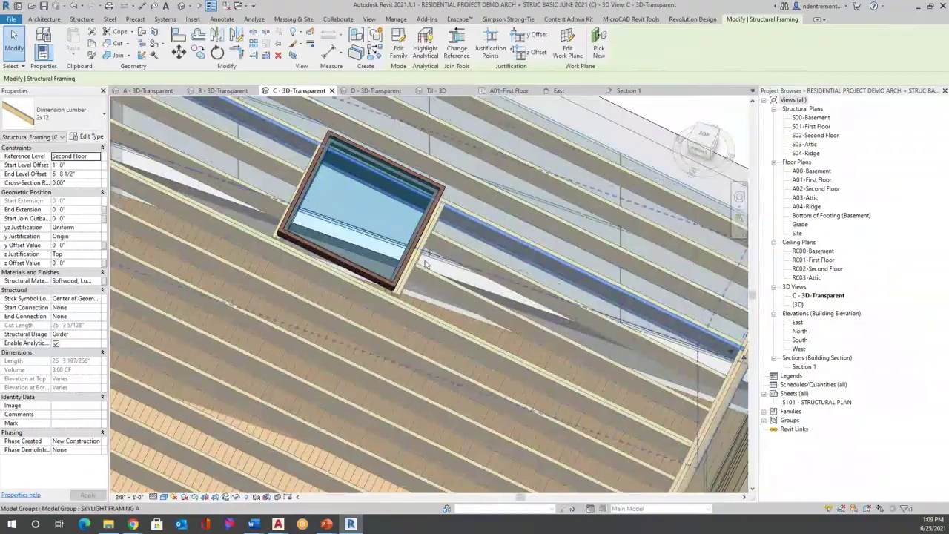
pyautogui.scroll(-2, 538, 177)
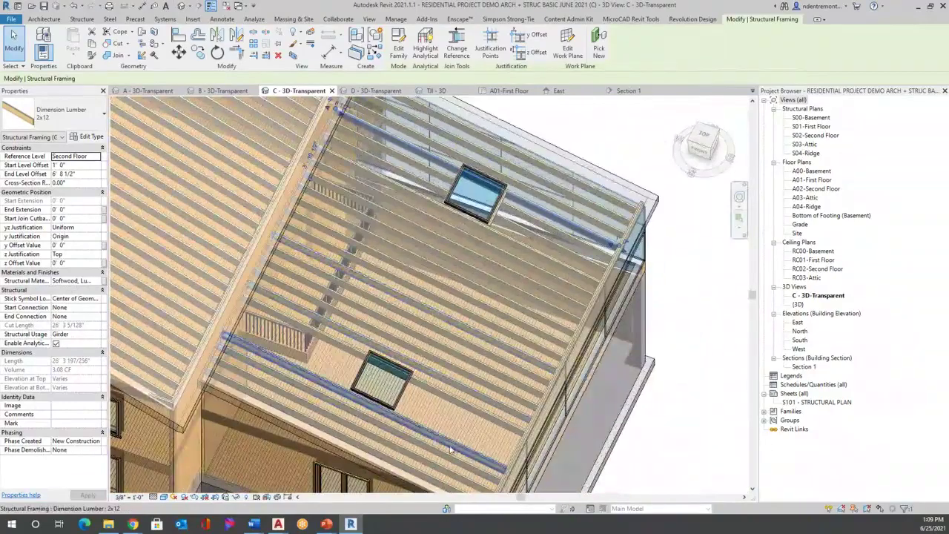
# Inspect the rafters and roof opening around the front skylight beside the balcony railing.
pyautogui.scroll(3, 378, 421)
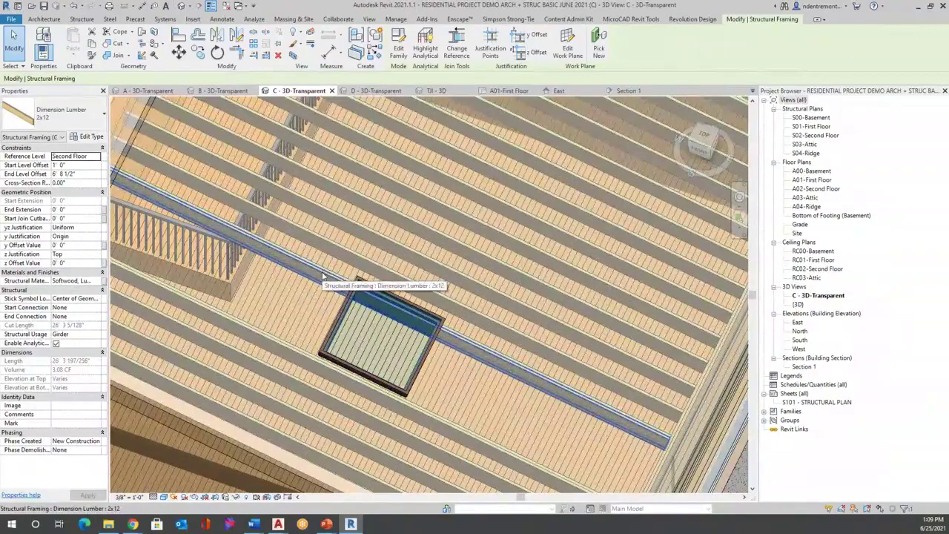
pyautogui.scroll(-3, 323, 275)
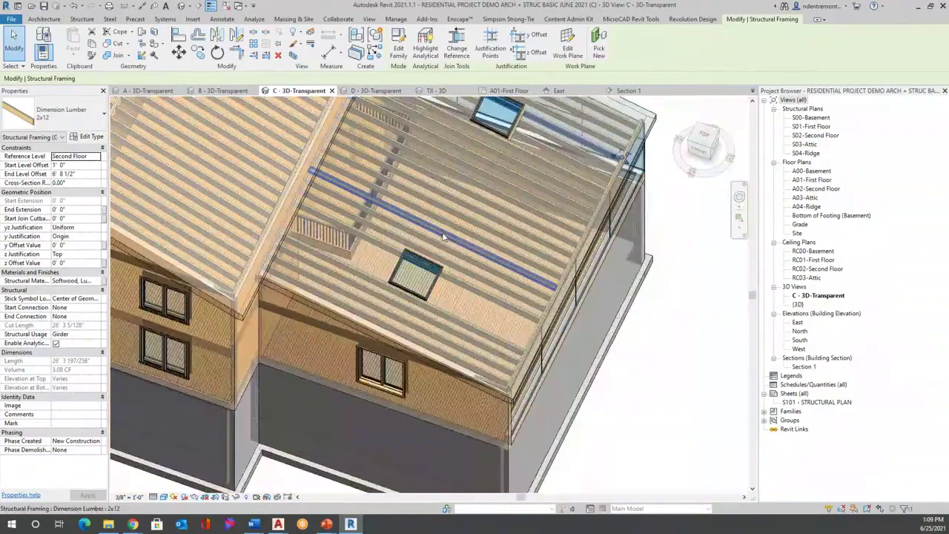
pyautogui.scroll(3, 442, 249)
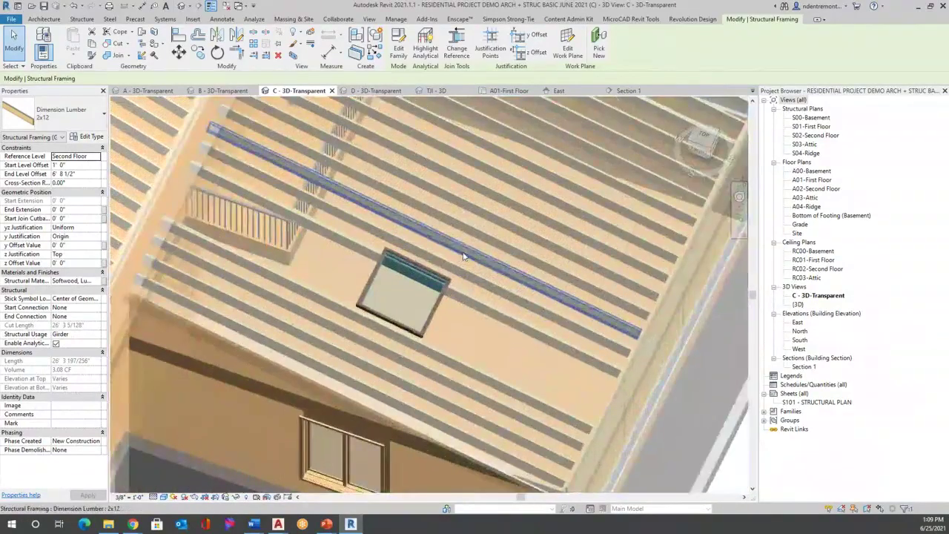
pyautogui.scroll(-2, 349, 271)
pyautogui.scroll(-2, 357, 274)
pyautogui.scroll(3, 357, 274)
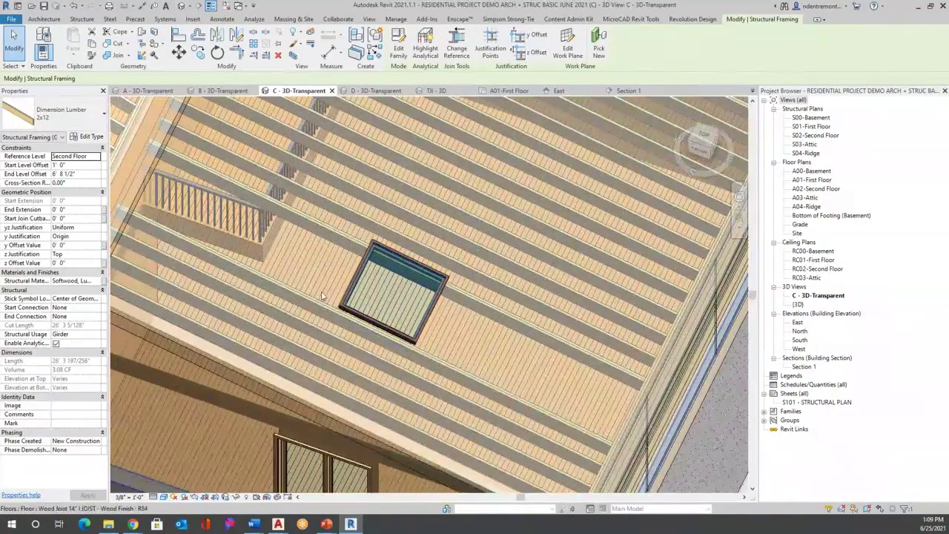
pyautogui.scroll(-3, 451, 322)
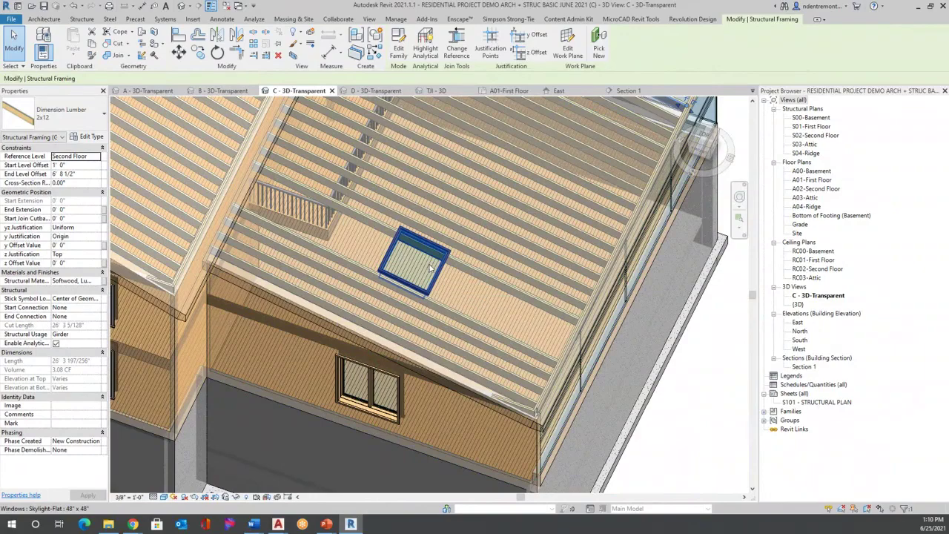
# Orbit the transparent model to its front elevation, clear the rafter selection and select each timber column supporting the entrance porch roof.
pyautogui.scroll(-5, 467, 250)
pyautogui.keyDown('shift'); pyautogui.moveTo(467, 250); pyautogui.dragTo(738, 213, button='middle'); pyautogui.keyUp('shift')
pyautogui.click(738, 212)
pyautogui.moveTo(632, 261); pyautogui.dragTo(139, 213)
pyautogui.scroll(3, 635, 275)
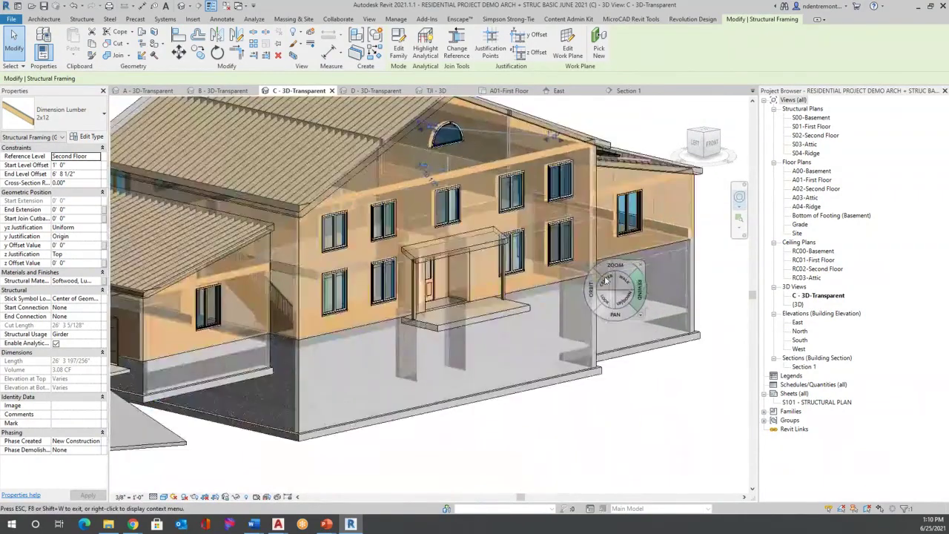
pyautogui.scroll(-2, 436, 256)
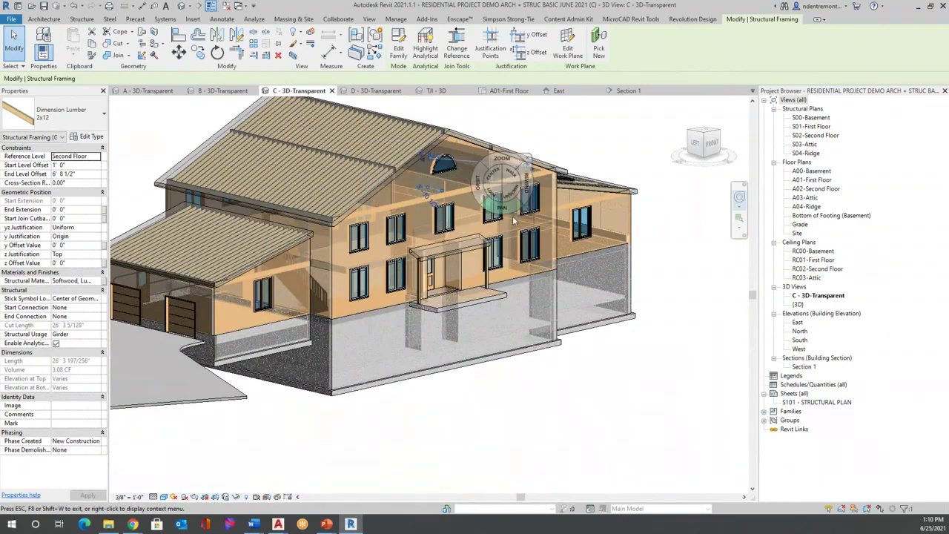
pyautogui.scroll(5, 493, 314)
pyautogui.press('Escape')
pyautogui.press('Escape')
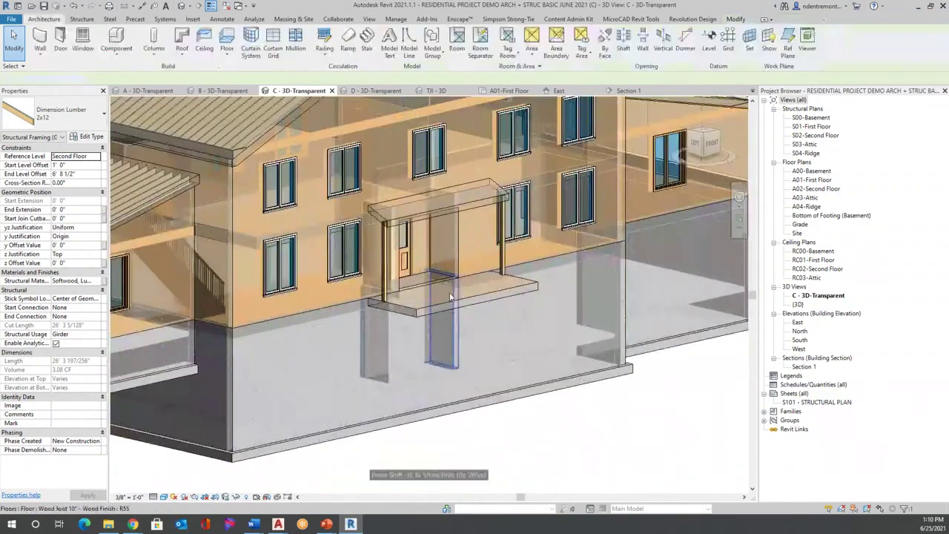
pyautogui.click(383, 264)
pyautogui.click(502, 249)
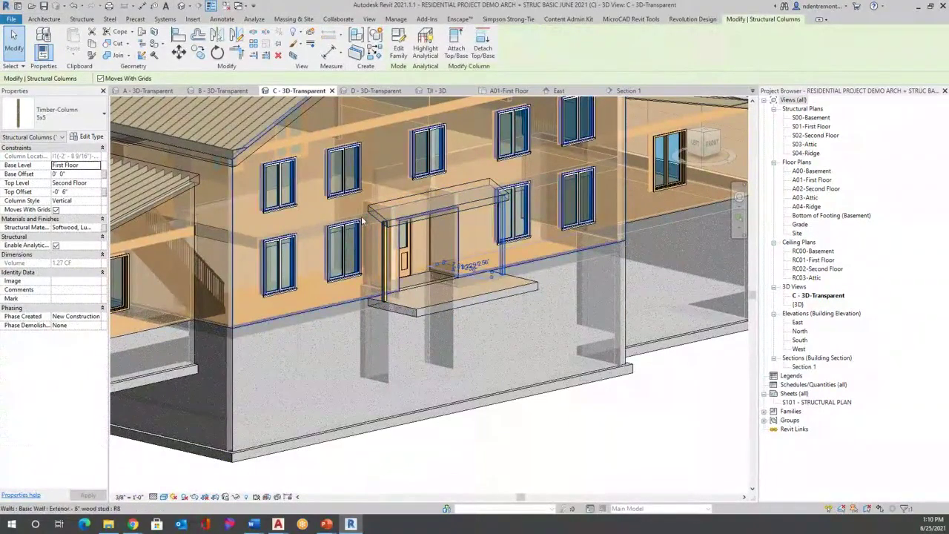
# Examine the foundation below the entrance porch and select the concrete foundation wall at the end of the far side wing.
pyautogui.scroll(-3, 456, 203)
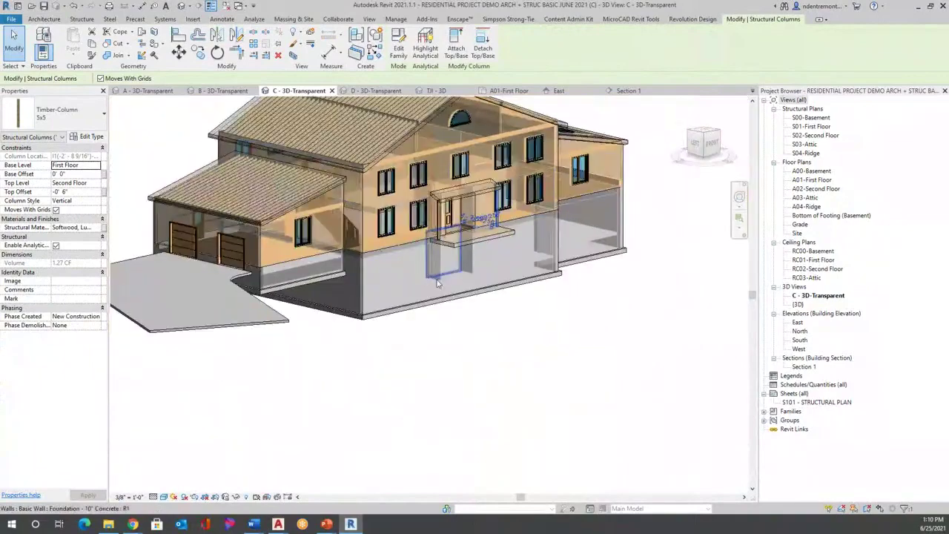
pyautogui.scroll(2, 464, 259)
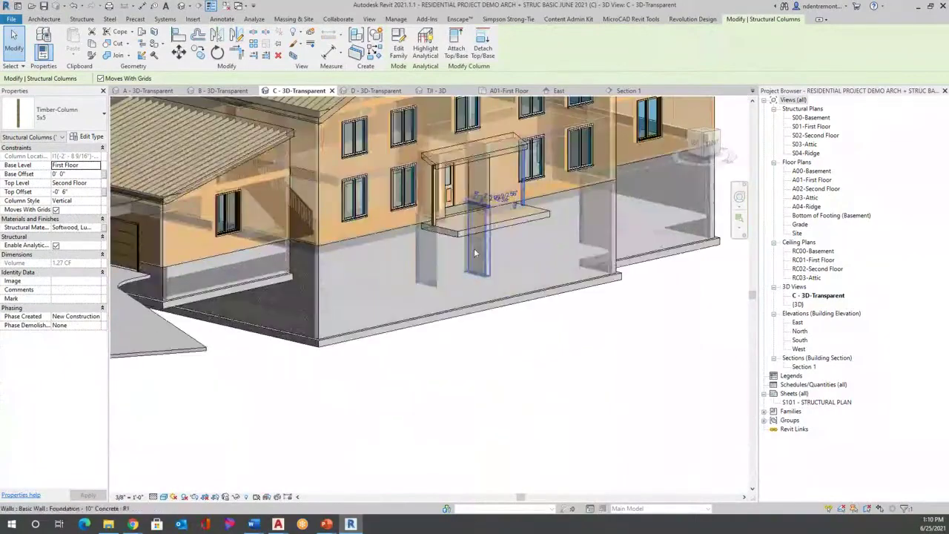
pyautogui.scroll(-4, 460, 241)
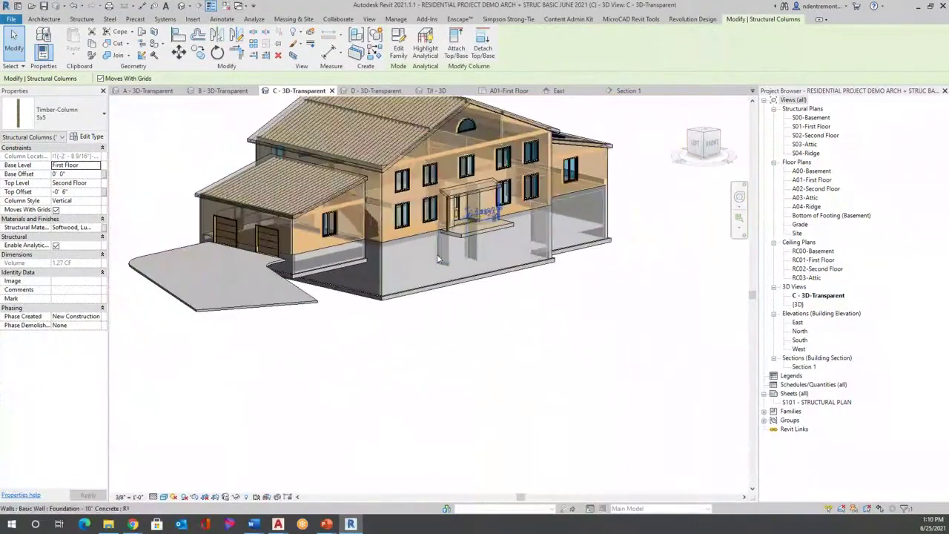
pyautogui.scroll(4, 560, 221)
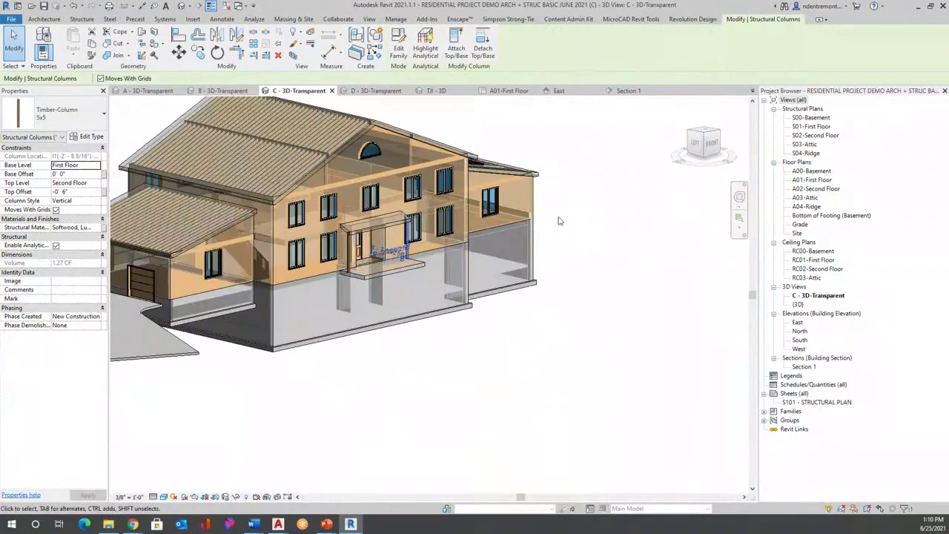
pyautogui.click(535, 246)
# Open the S01-First Floor structural plan and select the main block's rear exterior wall, followed by the rear deck floor.
pyautogui.doubleClick(811, 126)
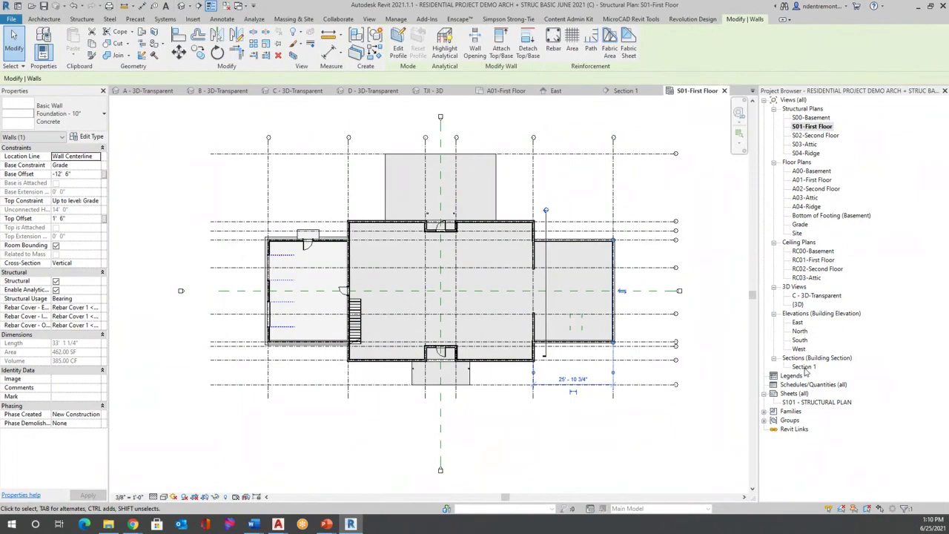
pyautogui.click(361, 176)
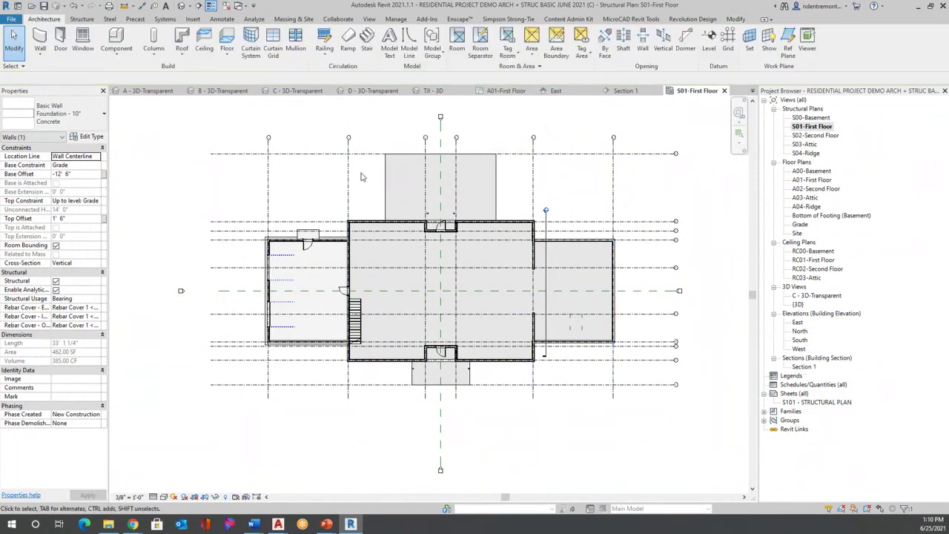
pyautogui.scroll(4, 299, 222)
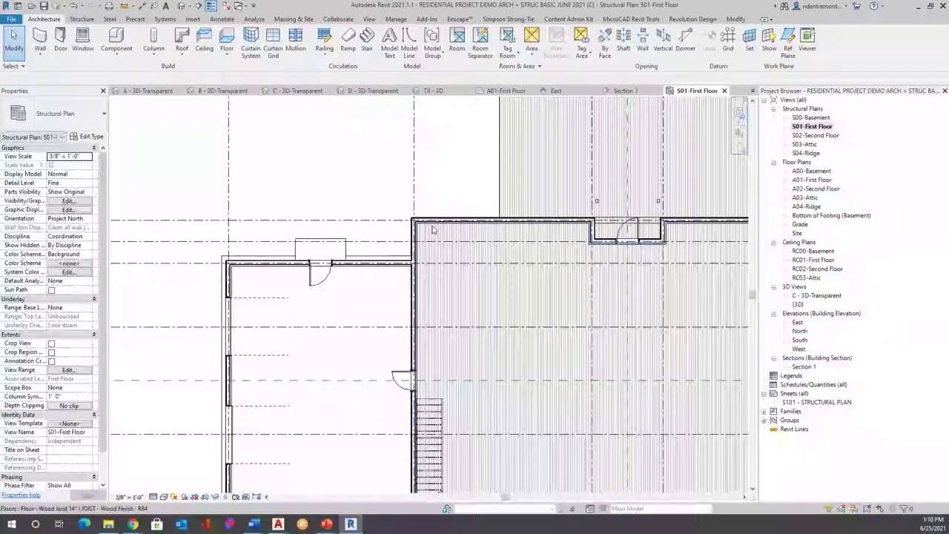
pyautogui.click(447, 219)
pyautogui.scroll(-3, 447, 219)
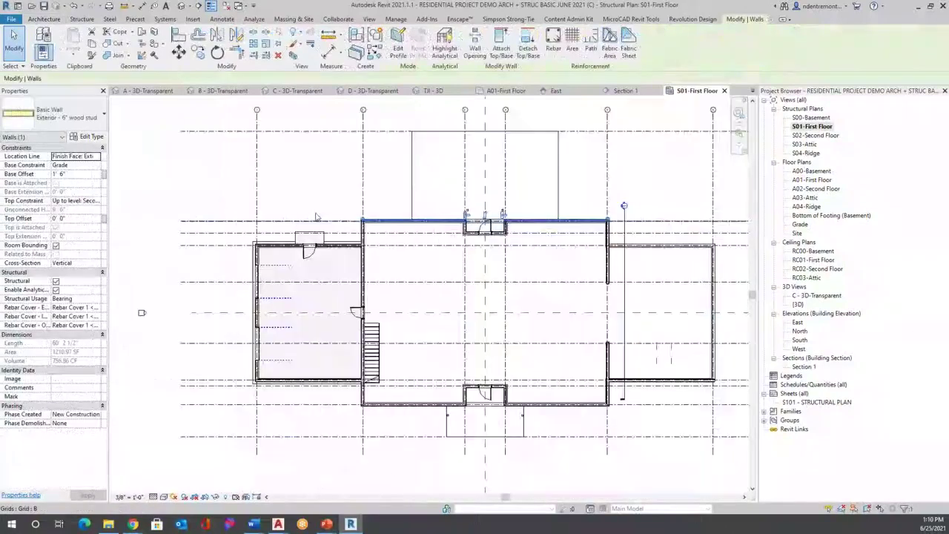
pyautogui.click(433, 157)
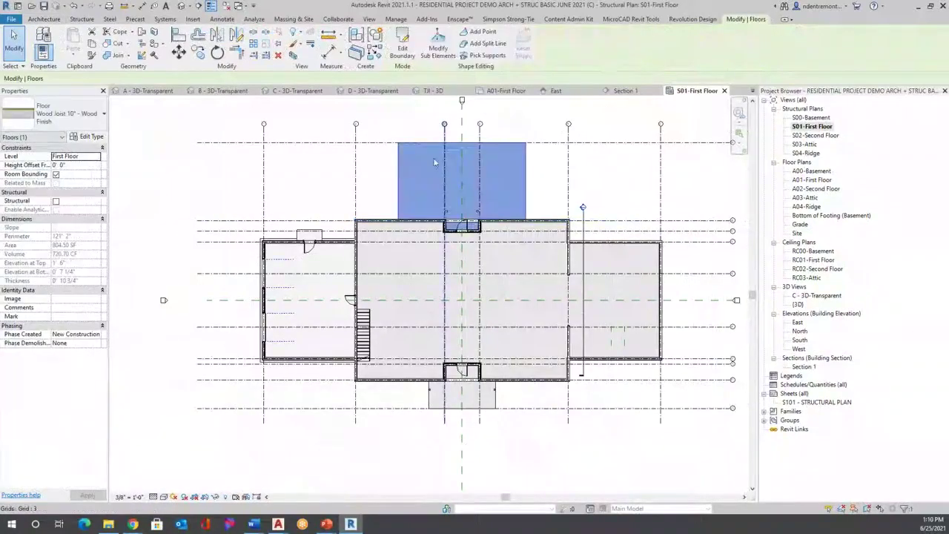
# Open the {3D} view and inspect the rear deck floor and the glazed side wing from outside the house.
pyautogui.doubleClick(799, 305)
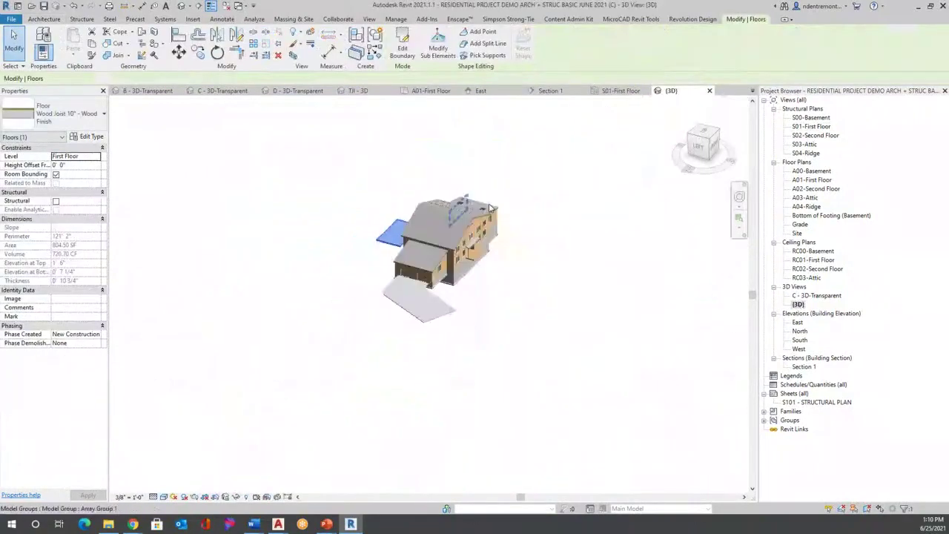
pyautogui.moveTo(576, 212)
pyautogui.keyDown('shift'); pyautogui.mouseDown(button='middle')
pyautogui.moveTo(494, 237)
pyautogui.moveTo(610, 250)
pyautogui.moveTo(692, 224)
pyautogui.moveTo(606, 269)
pyautogui.moveTo(483, 246)
pyautogui.moveTo(674, 206)
pyautogui.moveTo(716, 247)
pyautogui.moveTo(723, 241)
pyautogui.mouseUp(button='middle'); pyautogui.keyUp('shift')
pyautogui.scroll(5, 444, 196)
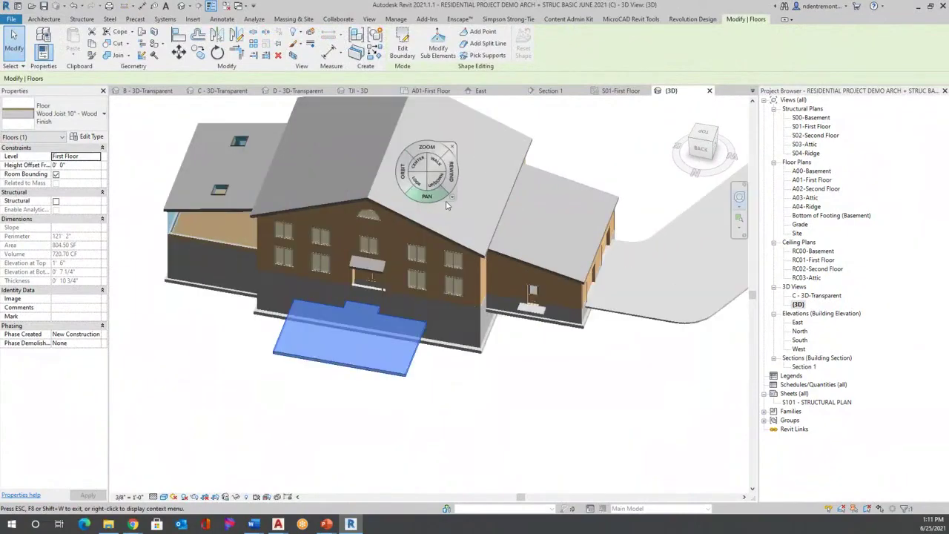
pyautogui.scroll(2, 447, 205)
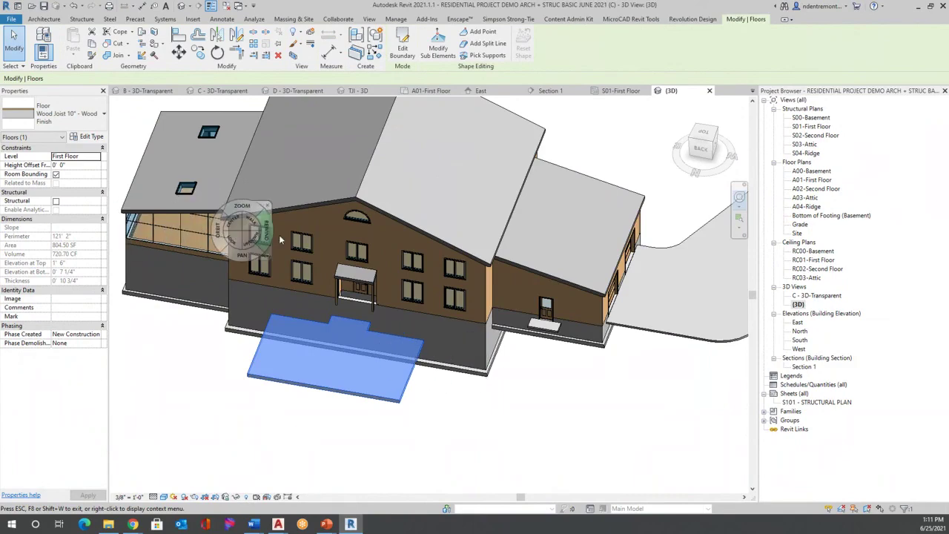
pyautogui.press('Escape')
pyautogui.press('Escape')
pyautogui.scroll(-2, 483, 242)
pyautogui.click(740, 196)
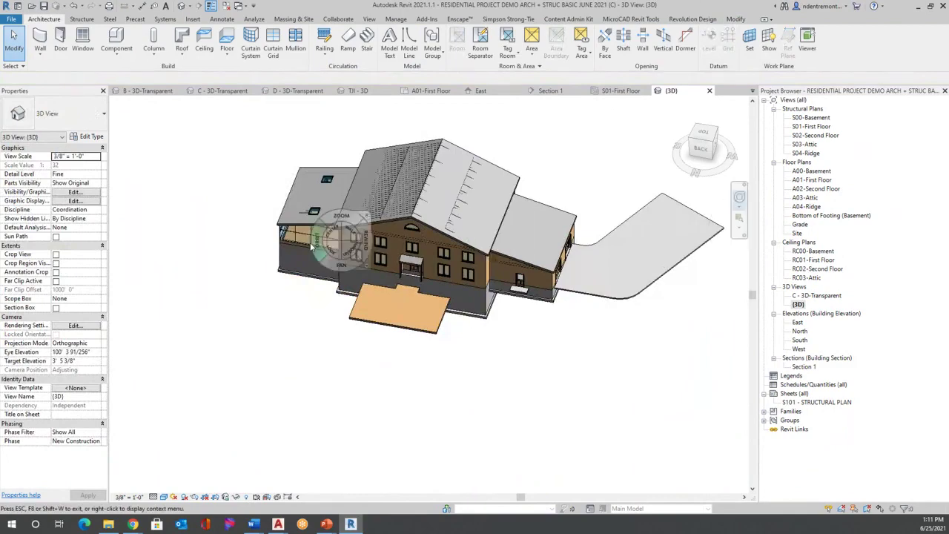
pyautogui.moveTo(314, 251); pyautogui.dragTo(473, 212)
pyautogui.scroll(4, 265, 312)
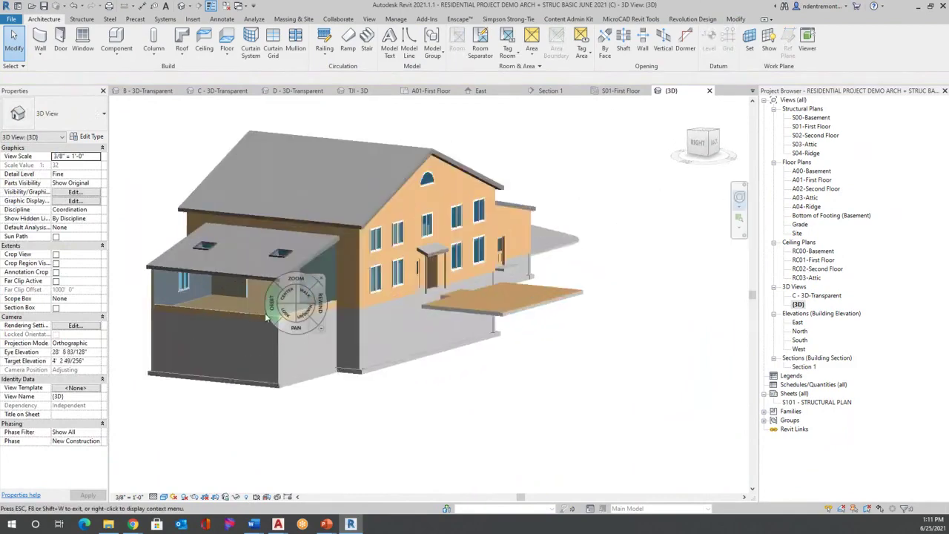
pyautogui.press('Escape')
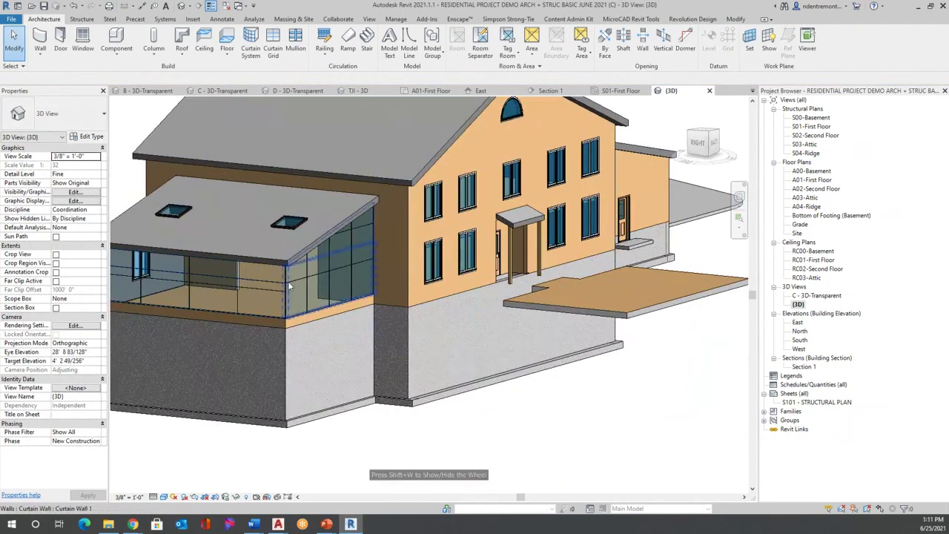
# Change the curtain wall on the deck-facing side of the glazed wing to Basic Wall type Exterior - 6" wood stud and review it.
pyautogui.click(287, 281)
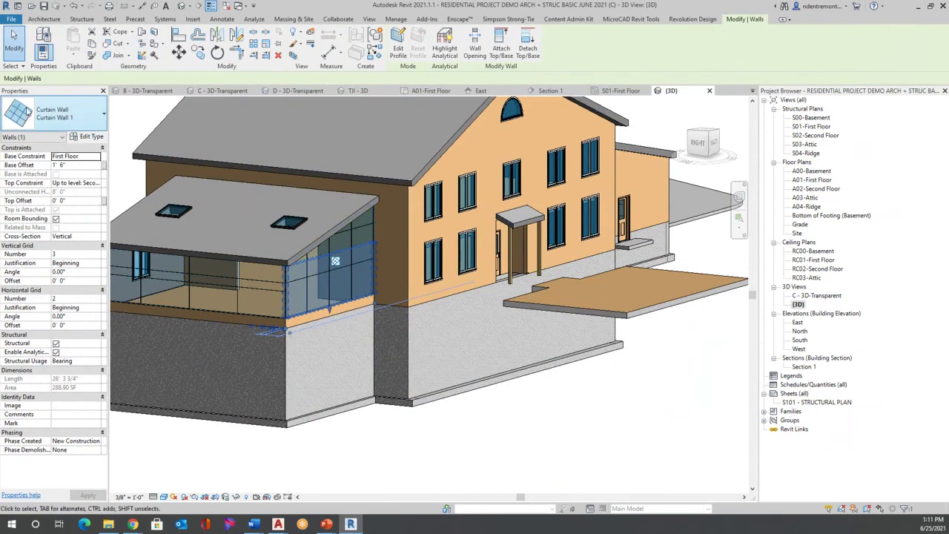
pyautogui.click(103, 118)
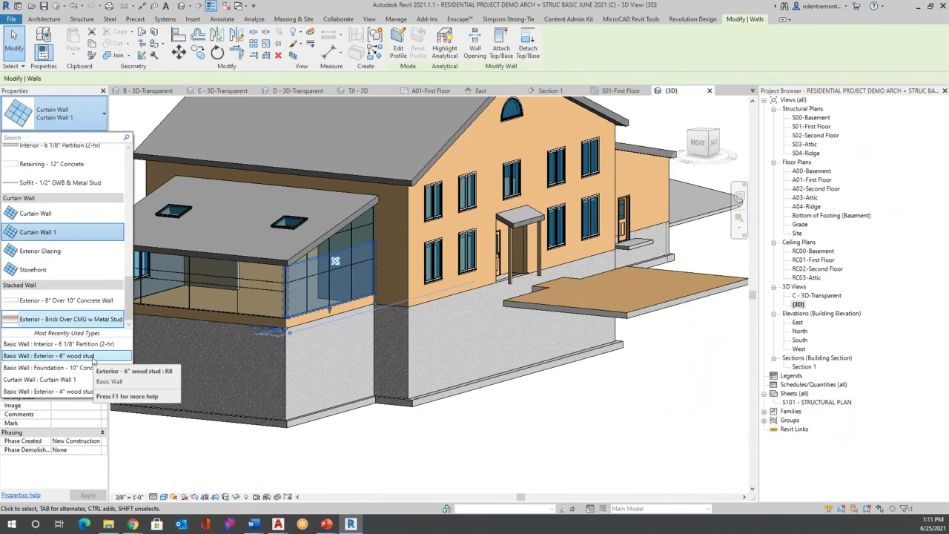
pyautogui.click(94, 357)
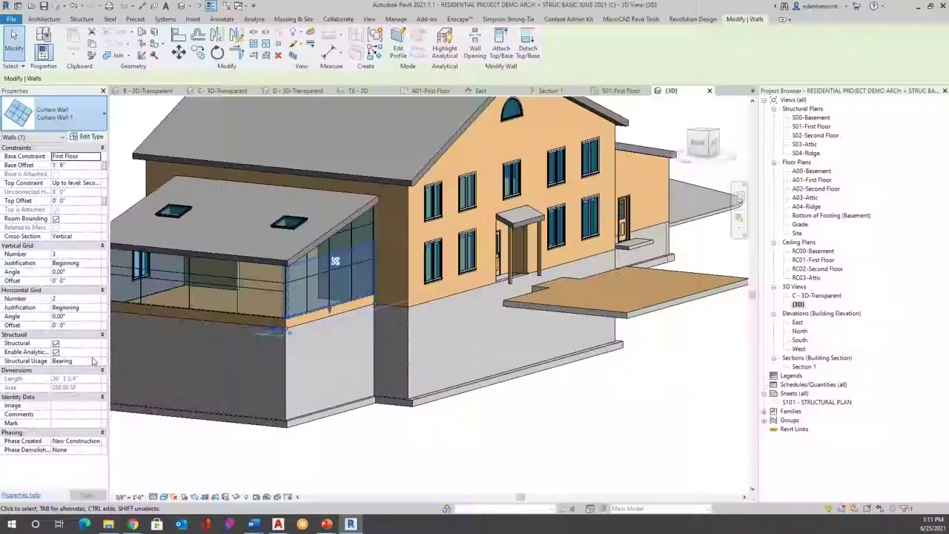
pyautogui.press('Escape')
pyautogui.scroll(2, 298, 261)
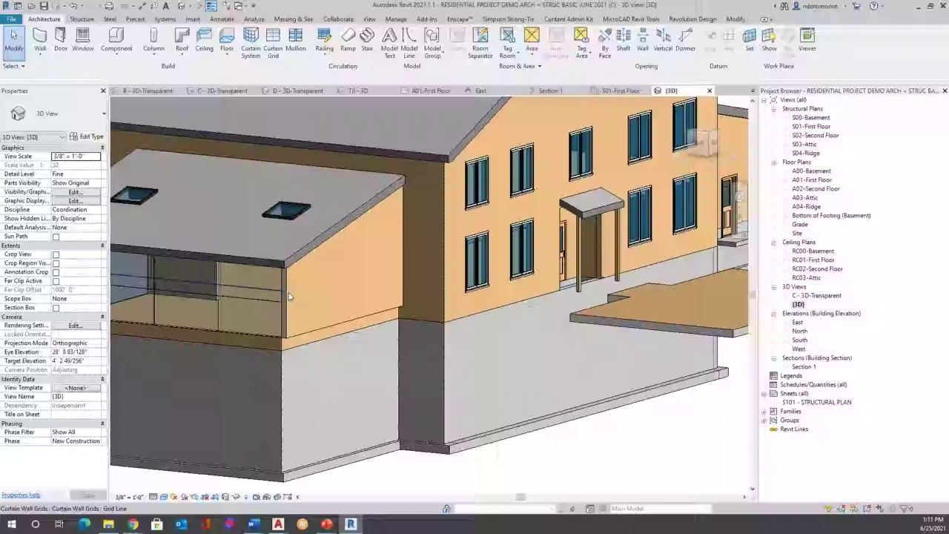
pyautogui.scroll(-2, 289, 296)
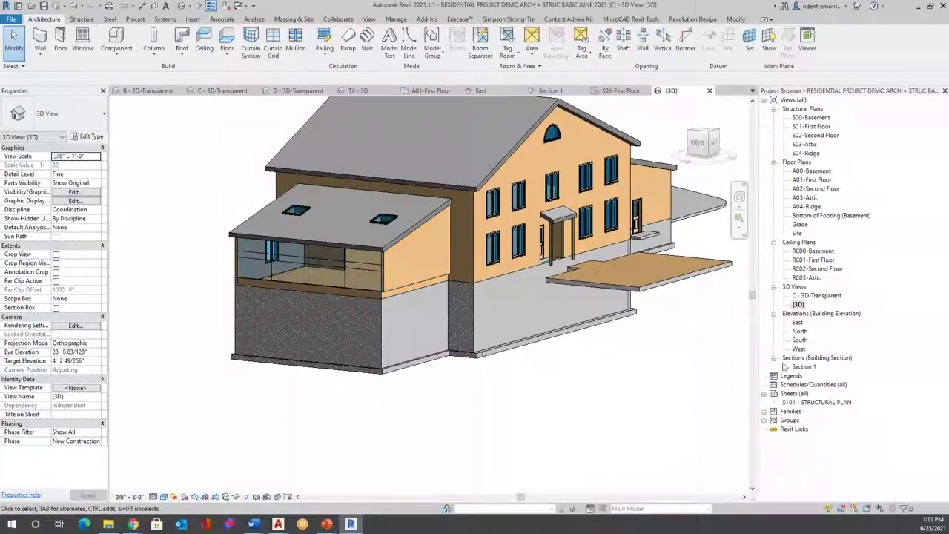
pyautogui.scroll(4, 450, 288)
pyautogui.scroll(-4, 310, 291)
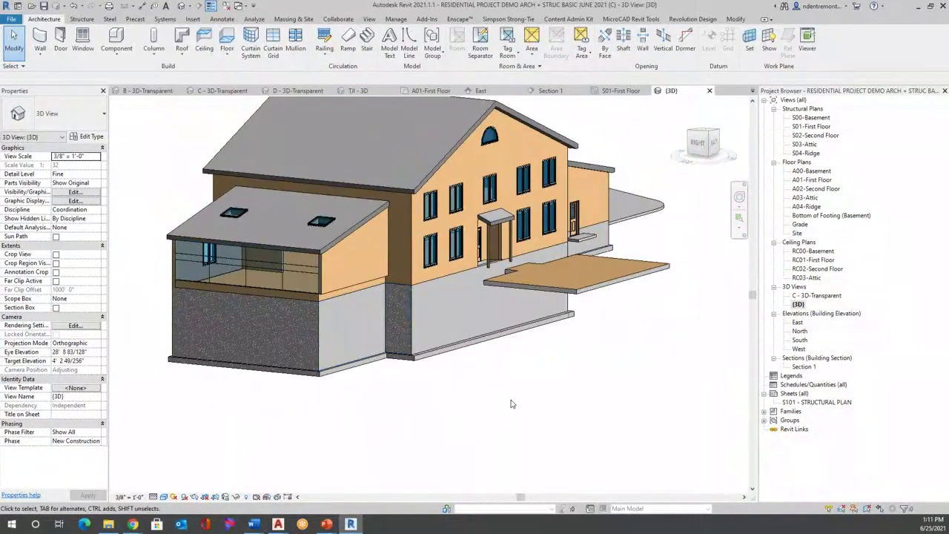
pyautogui.scroll(-2, 511, 404)
# Move the double casement window on the glazed wing's front wall closer to the glazed corner.
pyautogui.click(739, 198)
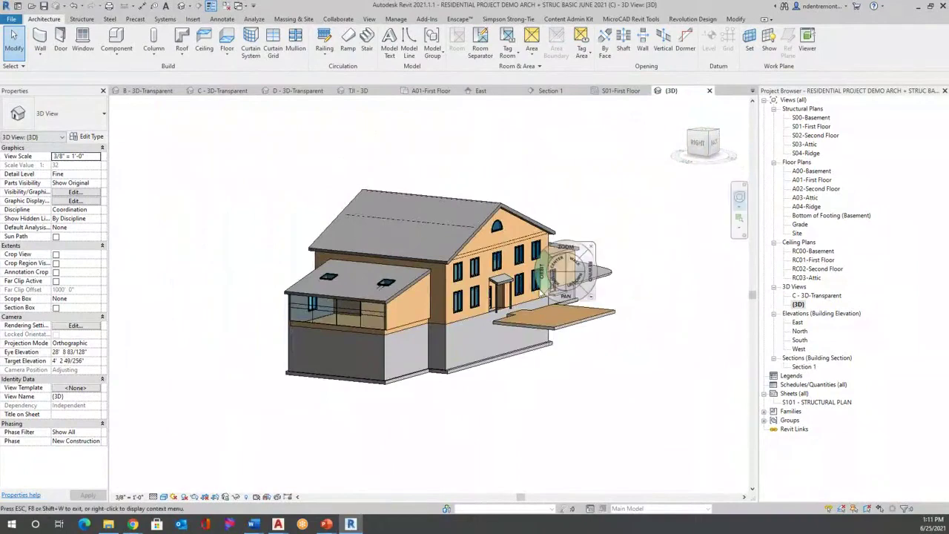
pyautogui.moveTo(543, 288); pyautogui.dragTo(126, 301)
pyautogui.scroll(4, 673, 384)
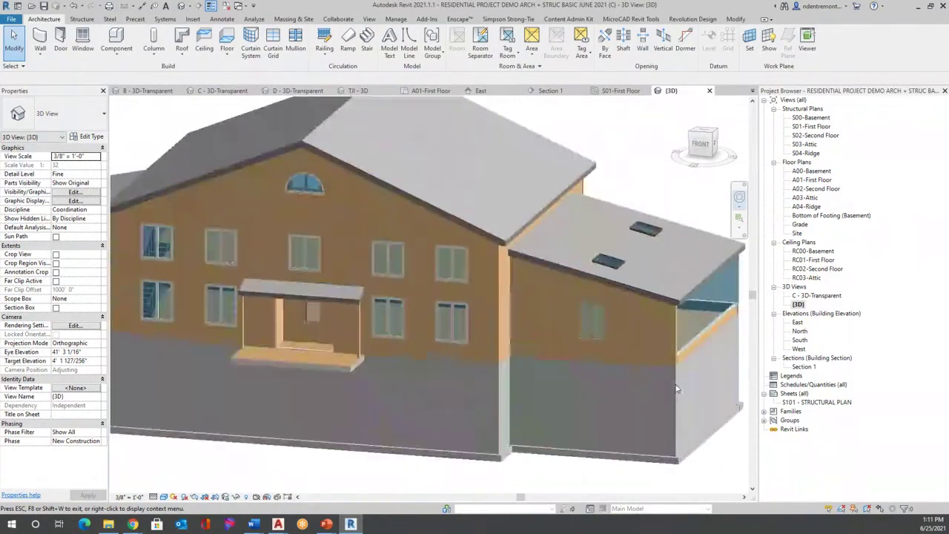
pyautogui.press('Escape')
pyautogui.click(592, 320)
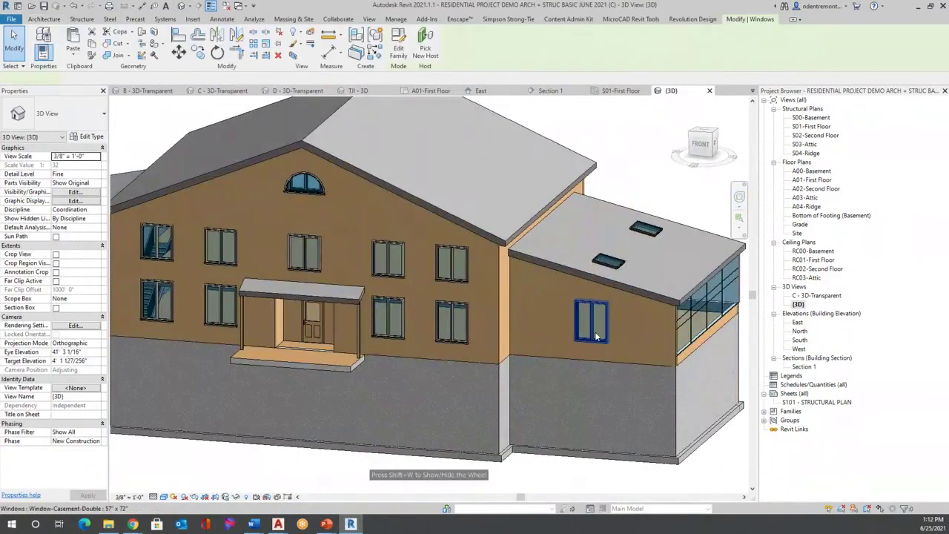
pyautogui.moveTo(592, 321); pyautogui.dragTo(538, 315)
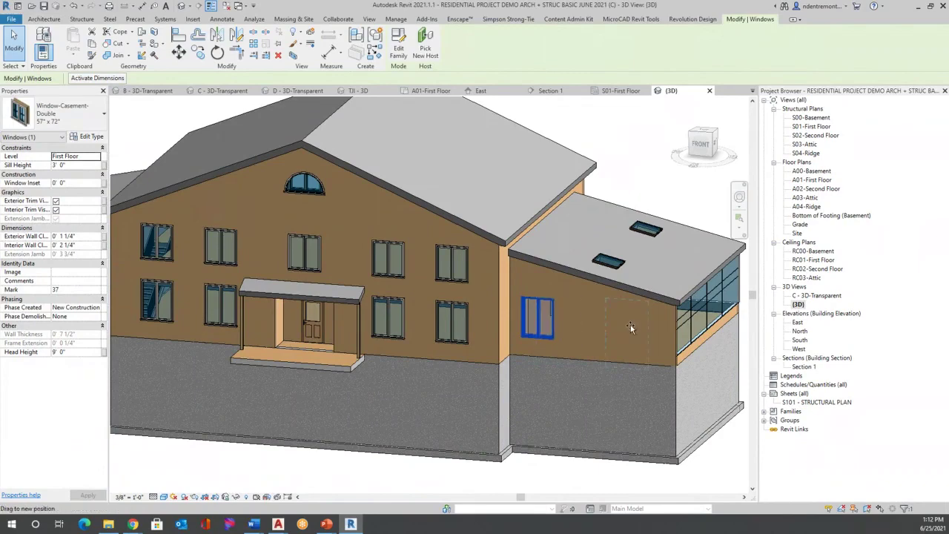
pyautogui.hotkey('ctrl', 'z')
# Move the second-floor casement window centred above the front porch beside its neighbour on the garage side.
pyautogui.keyDown('shift'); pyautogui.moveTo(581, 312); pyautogui.dragTo(469, 247, button='middle'); pyautogui.keyUp('shift')
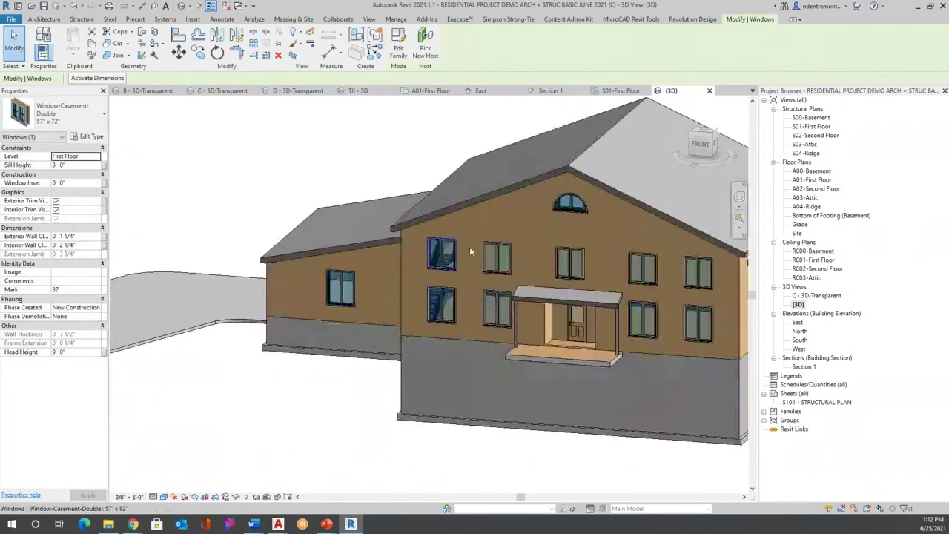
pyautogui.click(568, 259)
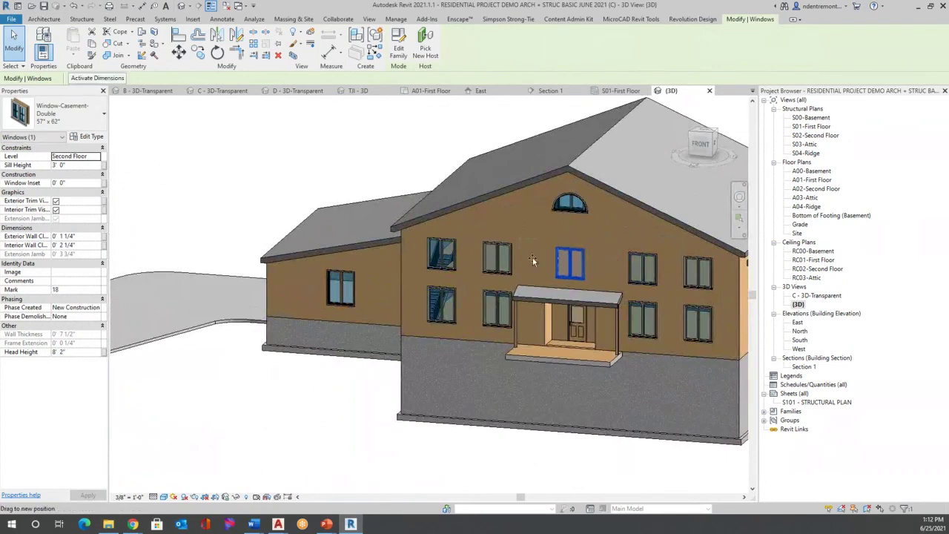
pyautogui.moveTo(533, 259); pyautogui.dragTo(530, 260)
# Create a similar 57" x 62" double casement window on the second floor, above the porch end nearest the glazed wing.
pyautogui.click(641, 263)
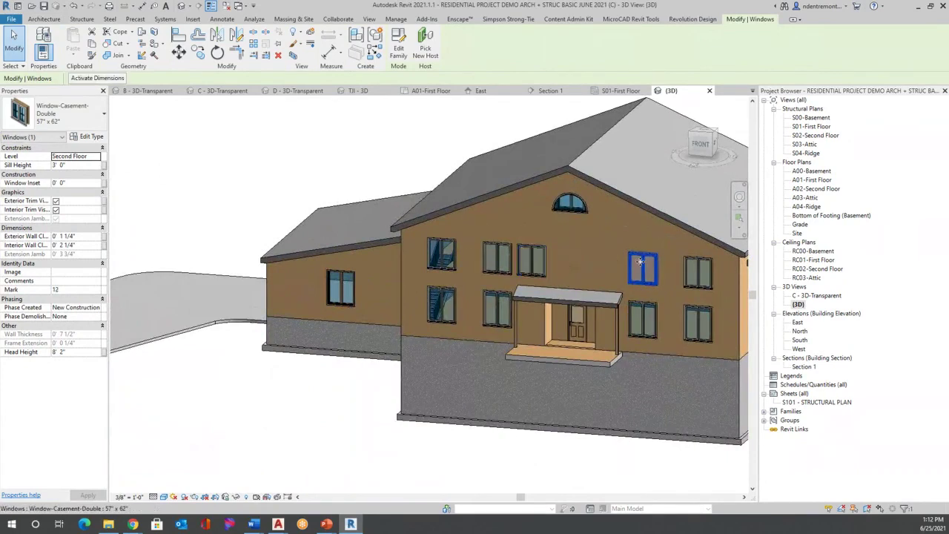
pyautogui.rightClick(645, 264)
pyautogui.click(667, 342)
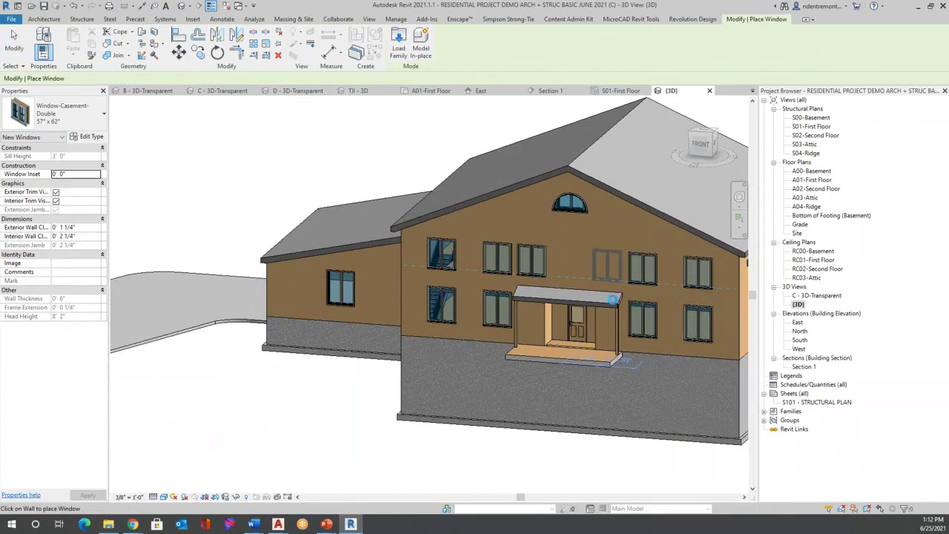
pyautogui.click(608, 296)
pyautogui.scroll(-3, 386, 239)
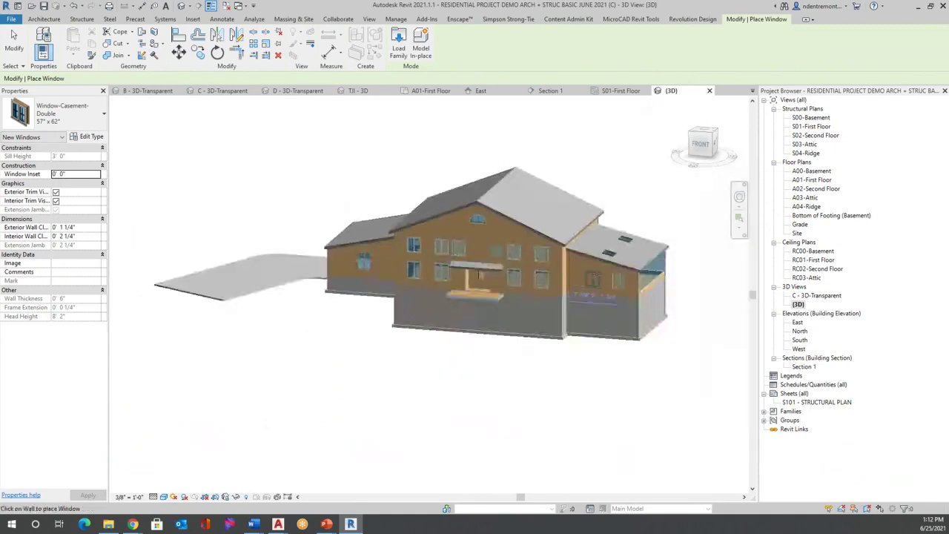
pyautogui.press('Escape')
pyautogui.scroll(3, 521, 255)
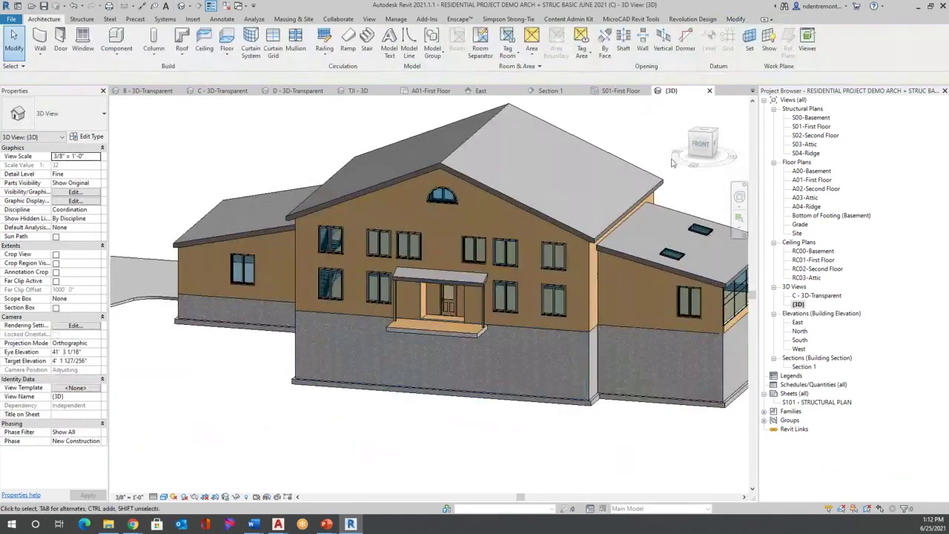
# Move the second-floor casement window on the garage side of the front porch closer to the middle of the porch.
pyautogui.click(417, 246)
pyautogui.moveTo(425, 243); pyautogui.dragTo(443, 248)
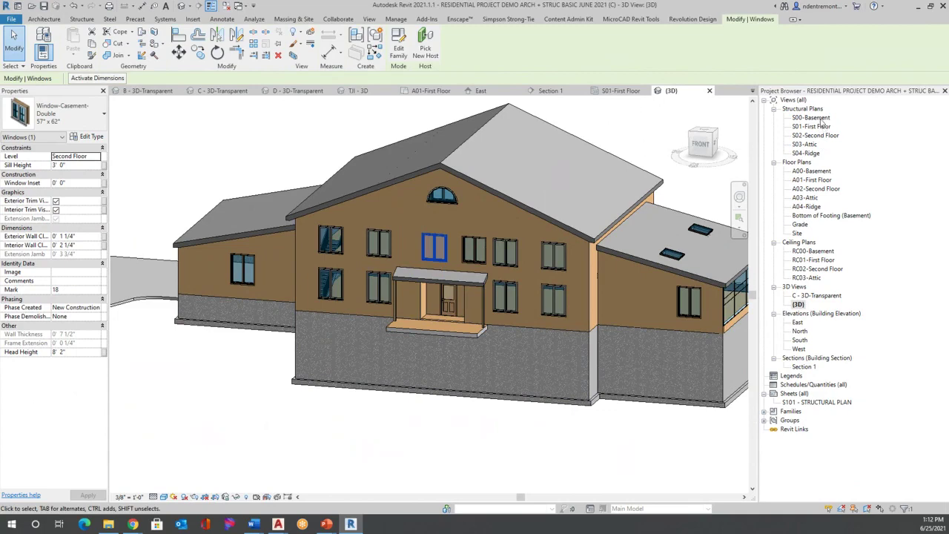
# Open the A02-Second Floor plan and flip the inward-facing casement window above the front porch so it opens outward.
pyautogui.click(814, 181)
pyautogui.doubleClick(815, 180)
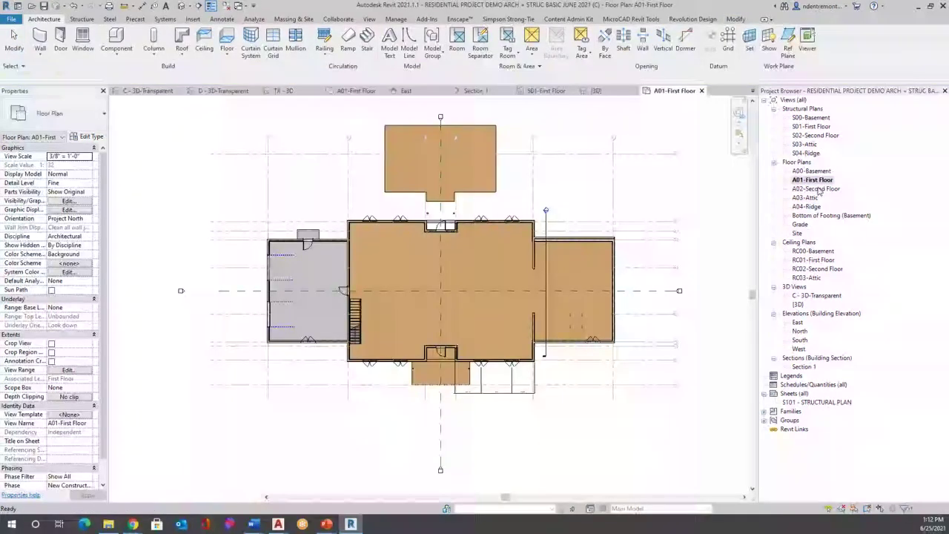
pyautogui.doubleClick(817, 189)
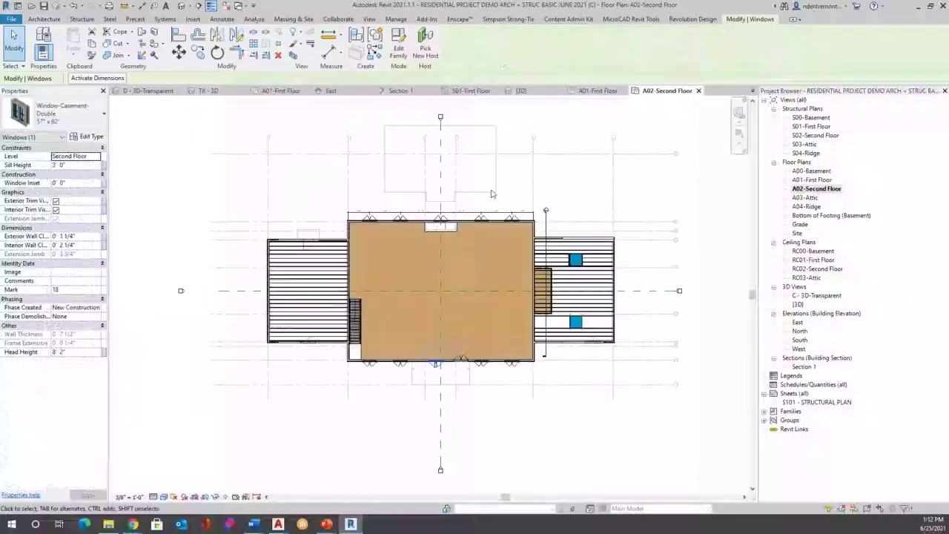
pyautogui.scroll(5, 448, 366)
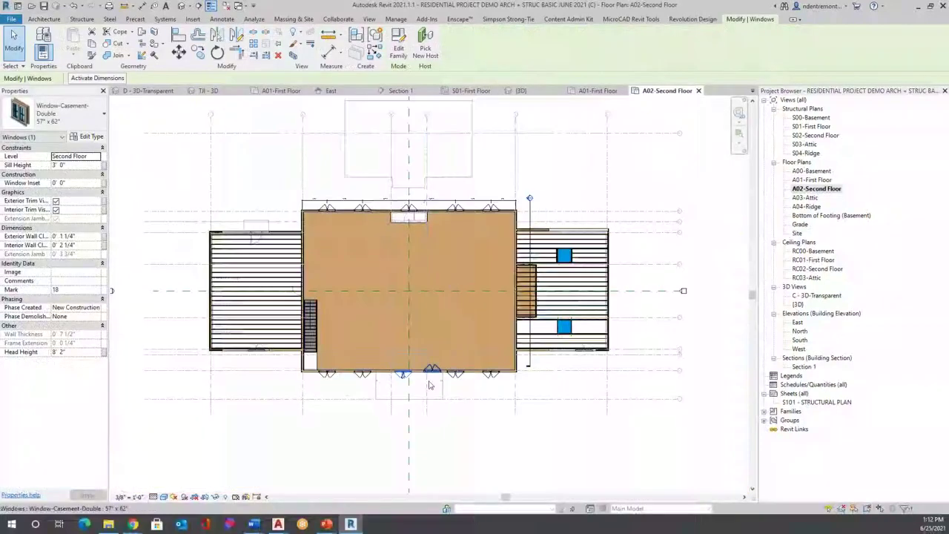
pyautogui.click(457, 322)
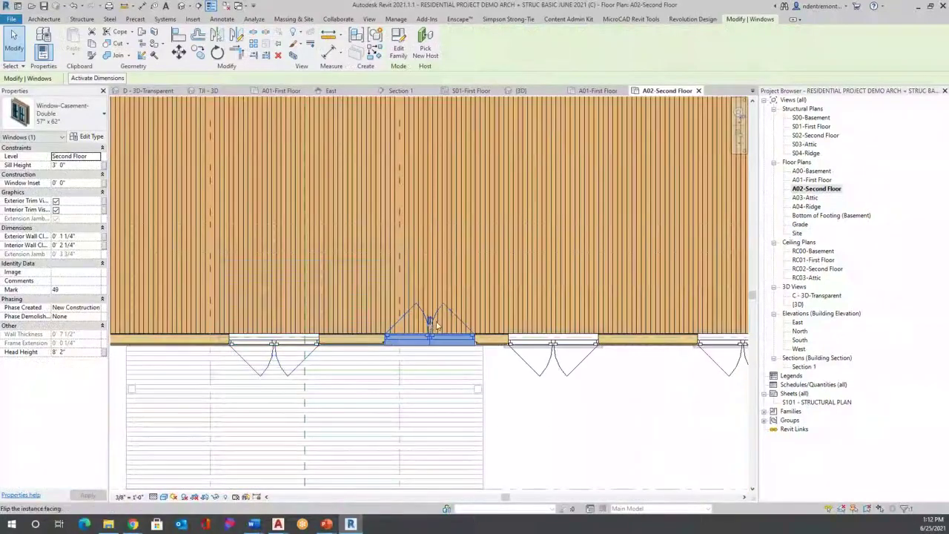
pyautogui.scroll(-4, 459, 320)
pyautogui.scroll(1, 457, 324)
pyautogui.scroll(2, 456, 325)
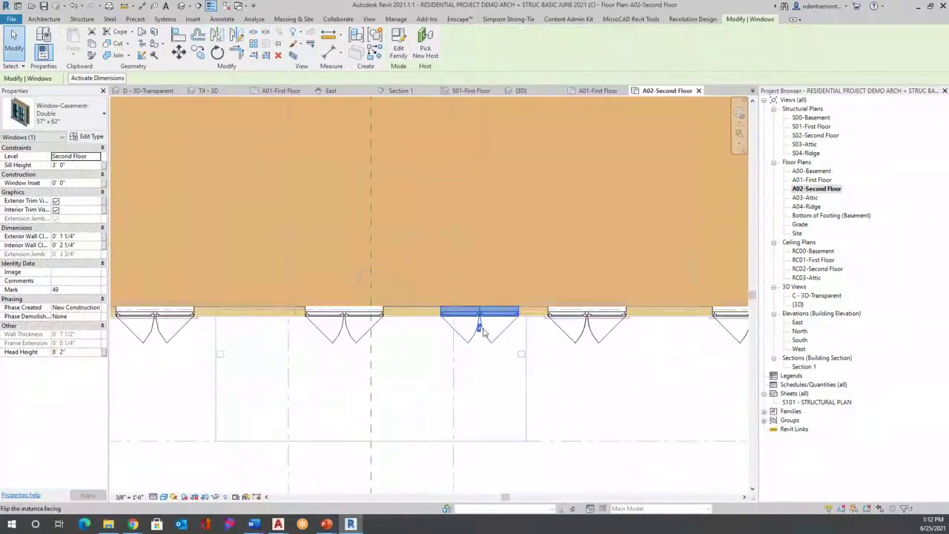
pyautogui.click(528, 336)
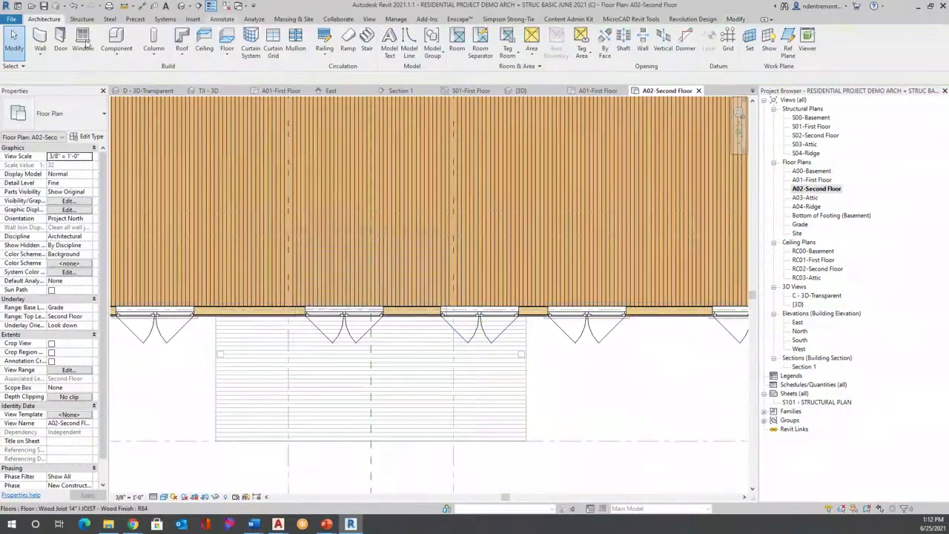
# Add an aligned dimension string from the front wall's garage-side outer corner to the first window's centre and far edge.
pyautogui.click(217, 22)
pyautogui.click(45, 42)
pyautogui.scroll(-3, 576, 265)
pyautogui.scroll(5, 225, 285)
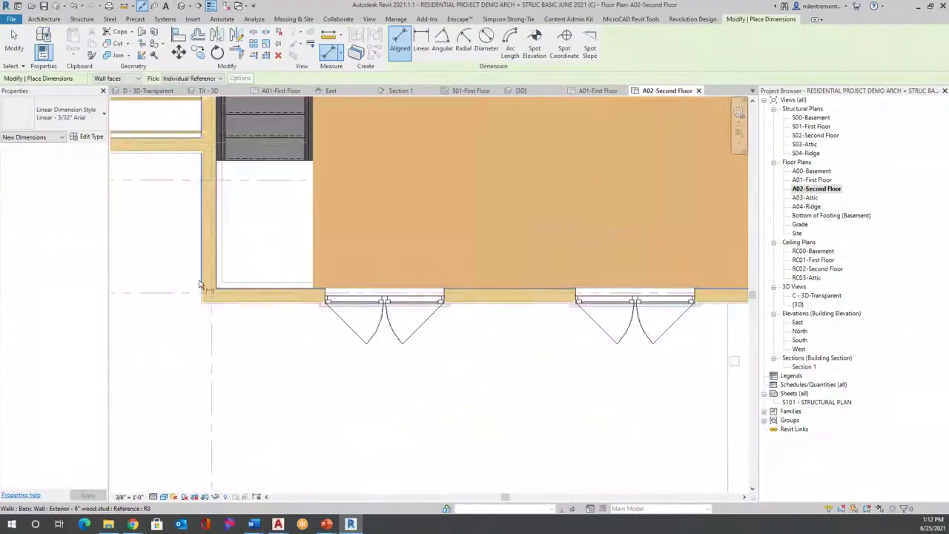
pyautogui.scroll(4, 381, 321)
pyautogui.click(400, 280)
pyautogui.click(555, 280)
pyautogui.scroll(-3, 415, 230)
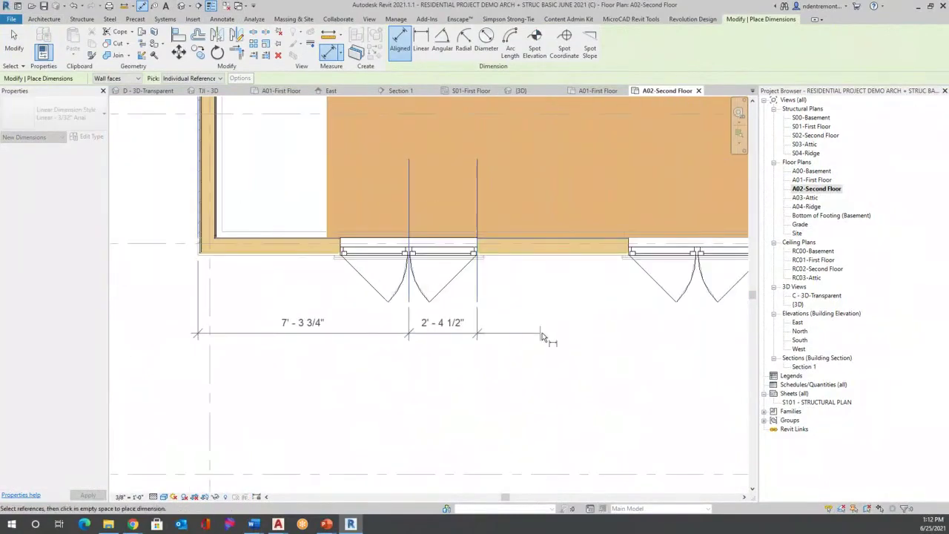
pyautogui.click(555, 335)
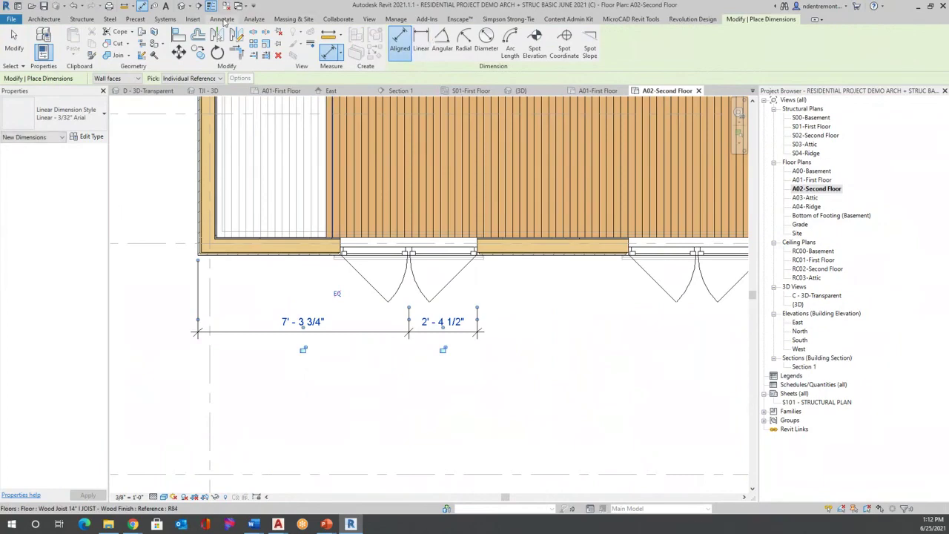
# Place a text note below the new dimension string at the front wall's first window.
pyautogui.click(223, 20)
pyautogui.click(425, 43)
pyautogui.click(377, 357)
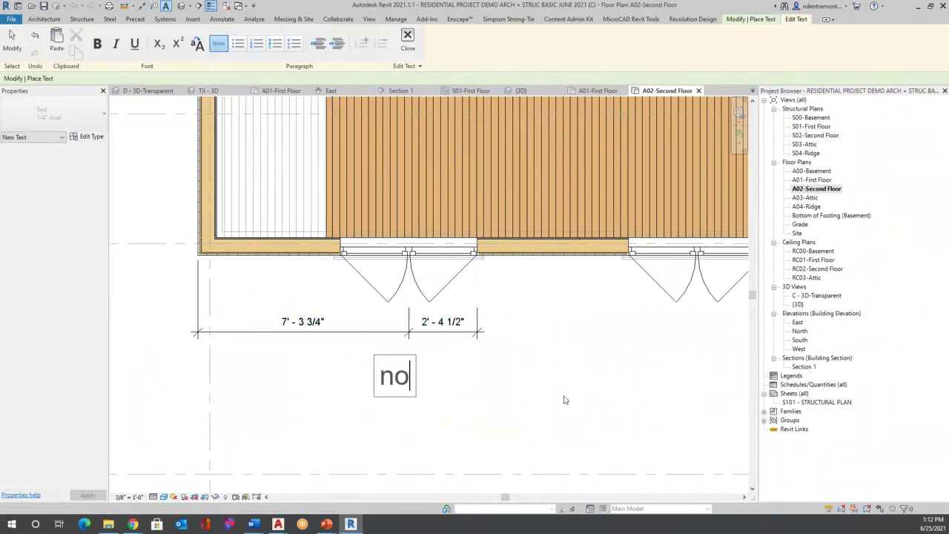
pyautogui.click(569, 384)
pyautogui.scroll(-5, 364, 375)
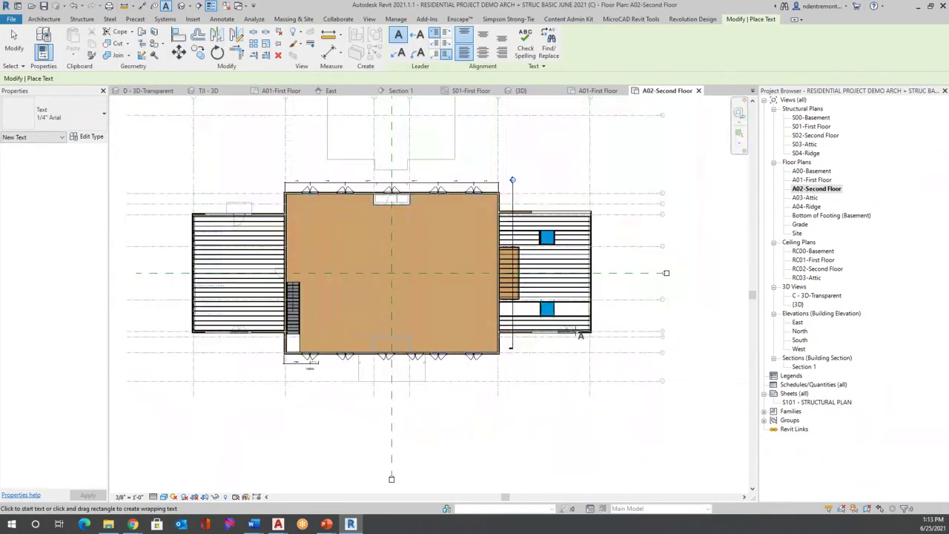
pyautogui.scroll(5, 602, 298)
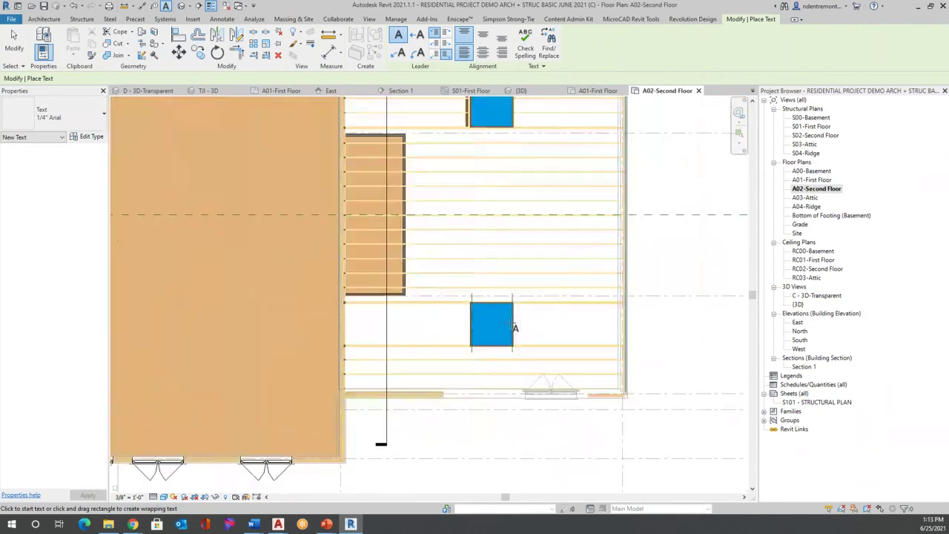
pyautogui.press('Escape')
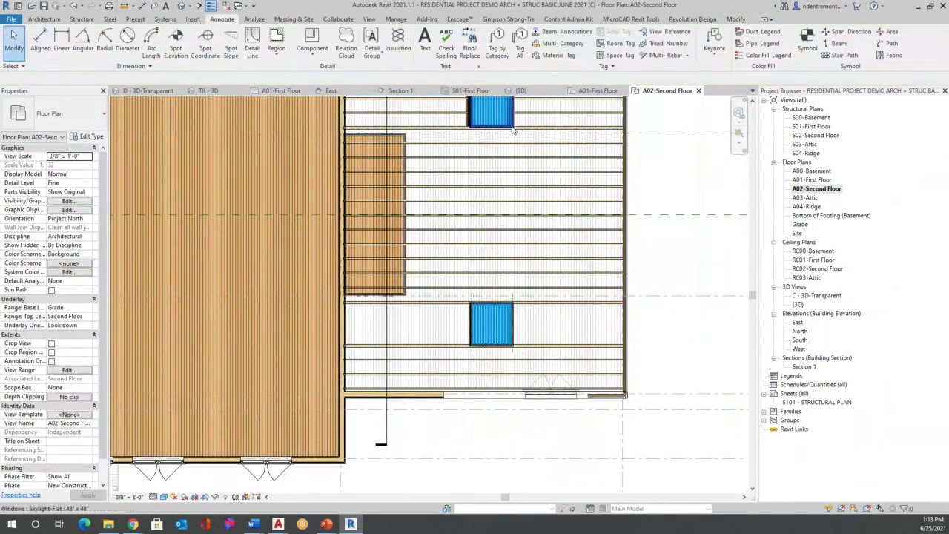
# Copy the SKYLIGHT FRAMING A group from the glazed wing's rear skylight to its front skylight, using matching skylight corners as reference points.
pyautogui.scroll(-3, 540, 315)
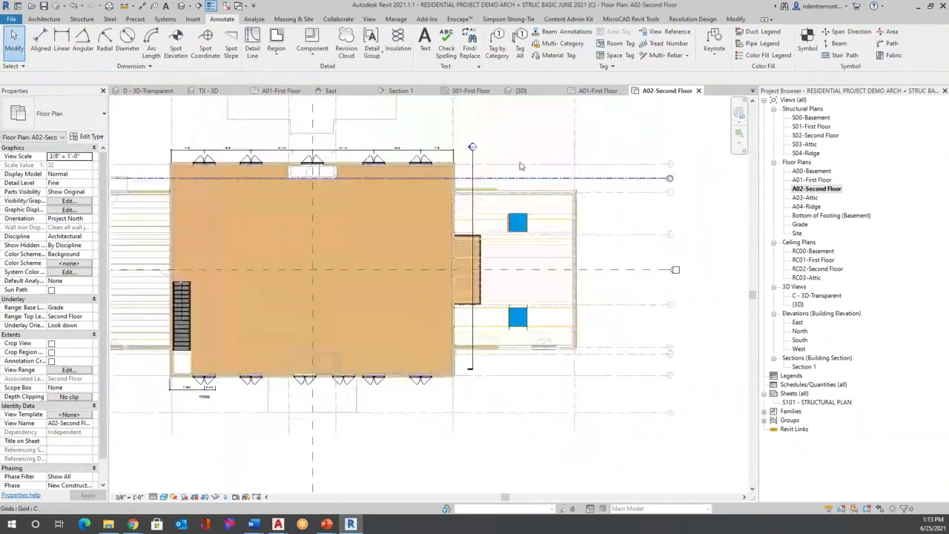
pyautogui.scroll(-2, 660, 267)
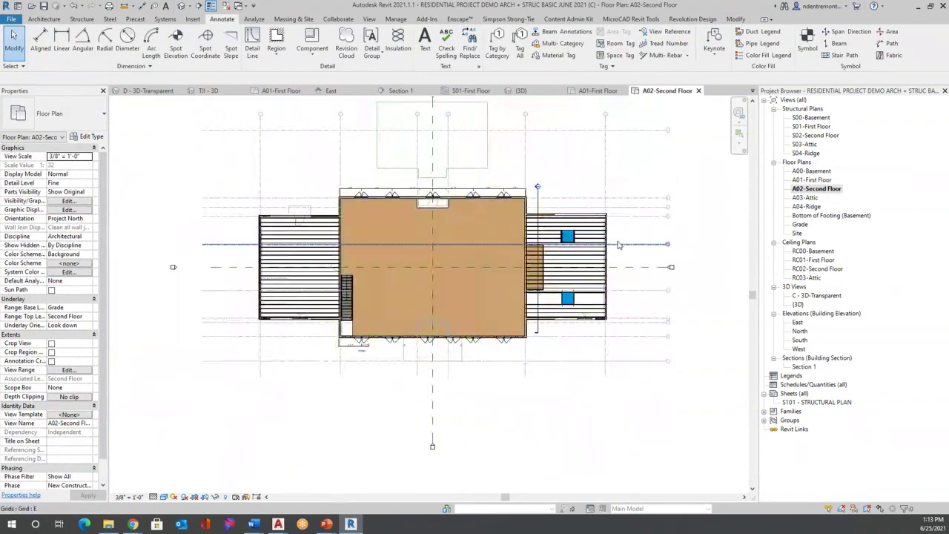
pyautogui.scroll(2, 581, 247)
pyautogui.scroll(5, 581, 246)
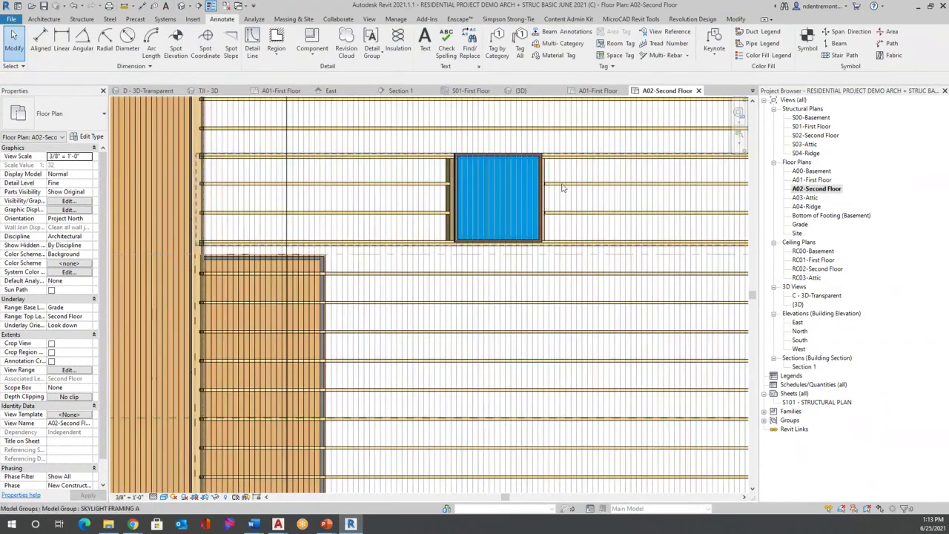
pyautogui.click(543, 192)
pyautogui.scroll(-4, 398, 155)
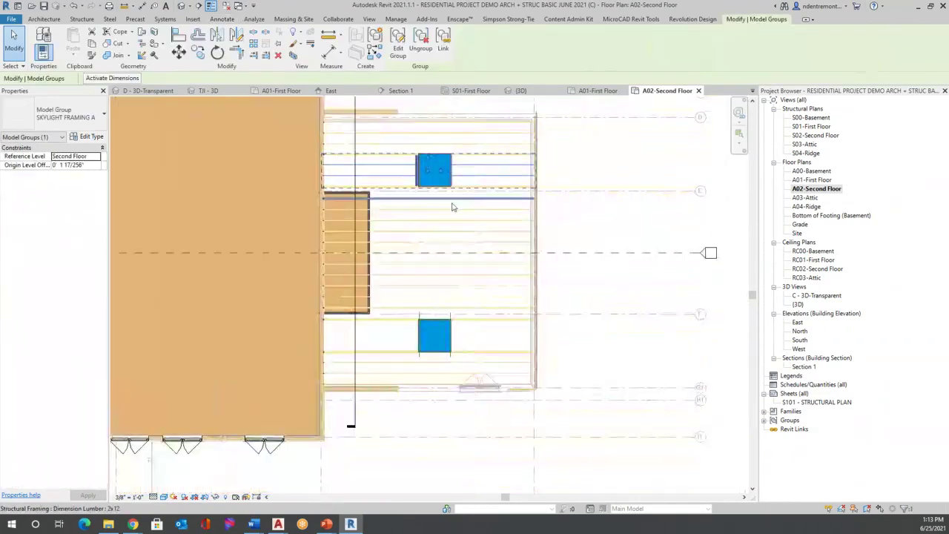
pyautogui.scroll(1, 451, 349)
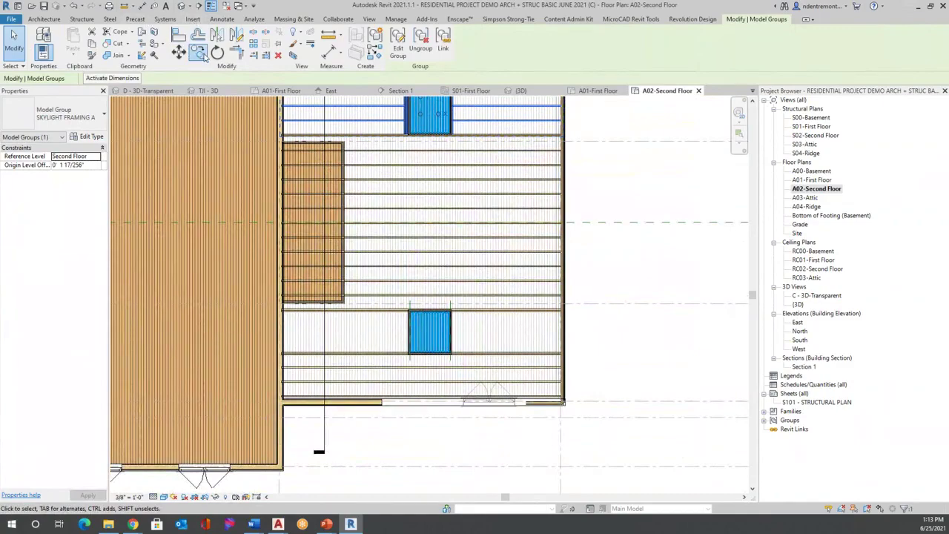
pyautogui.click(198, 51)
pyautogui.scroll(4, 386, 211)
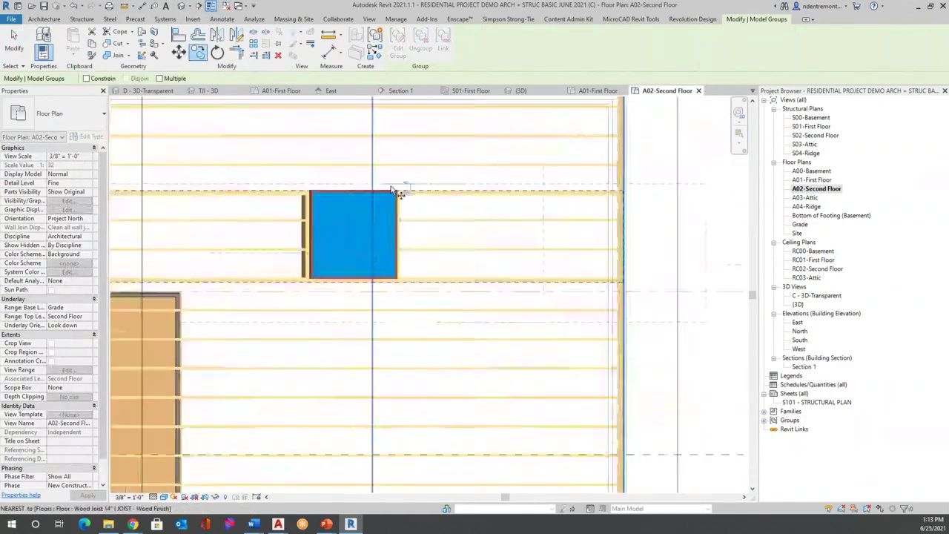
pyautogui.scroll(4, 393, 191)
pyautogui.click(398, 191)
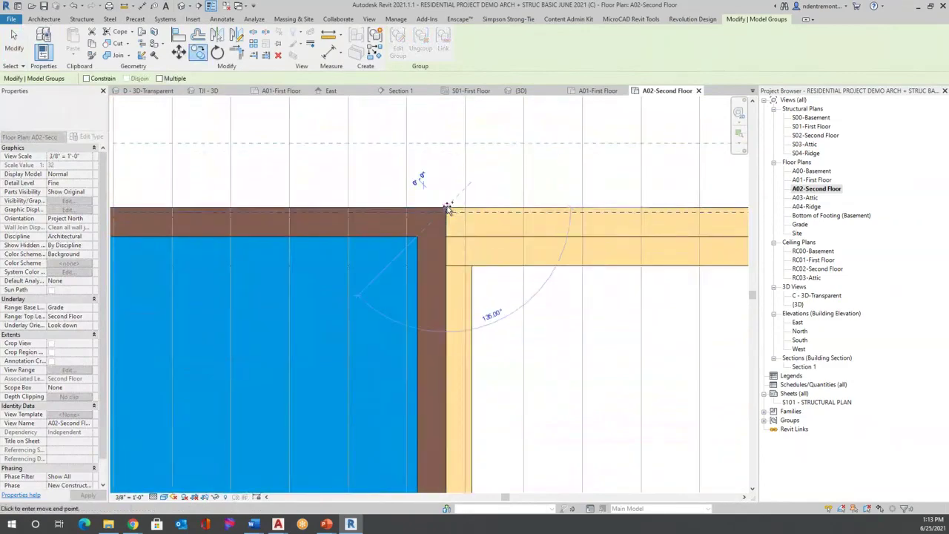
pyautogui.scroll(-6, 437, 138)
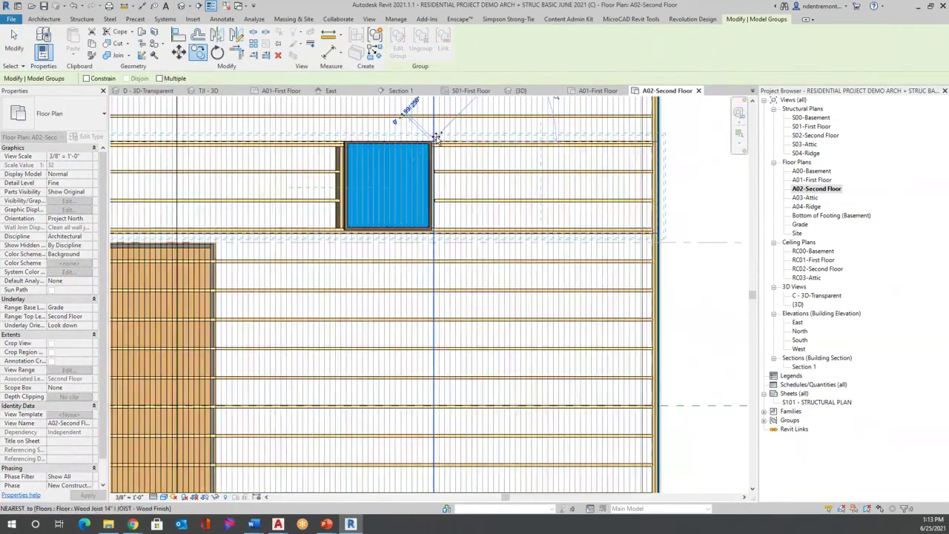
pyautogui.scroll(-3, 437, 137)
pyautogui.scroll(8, 437, 354)
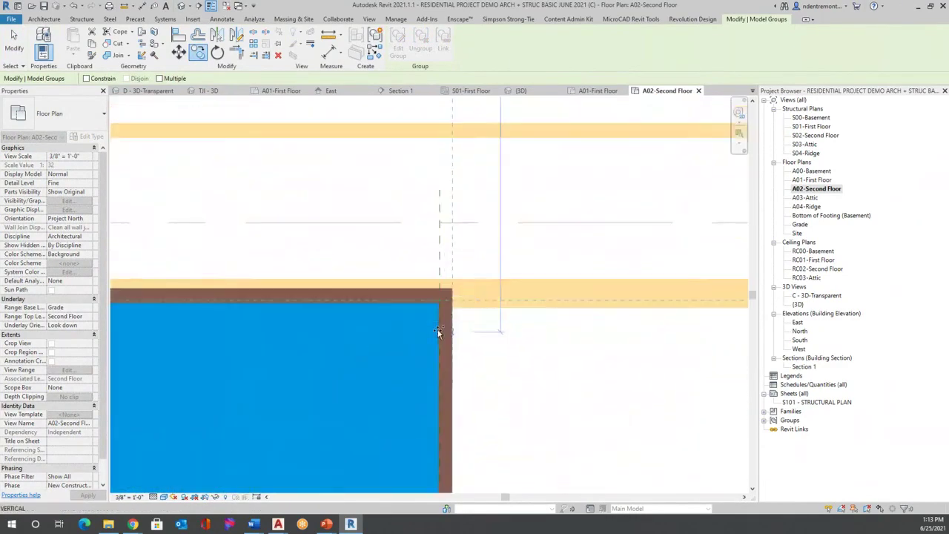
pyautogui.click(452, 300)
pyautogui.scroll(-3, 483, 233)
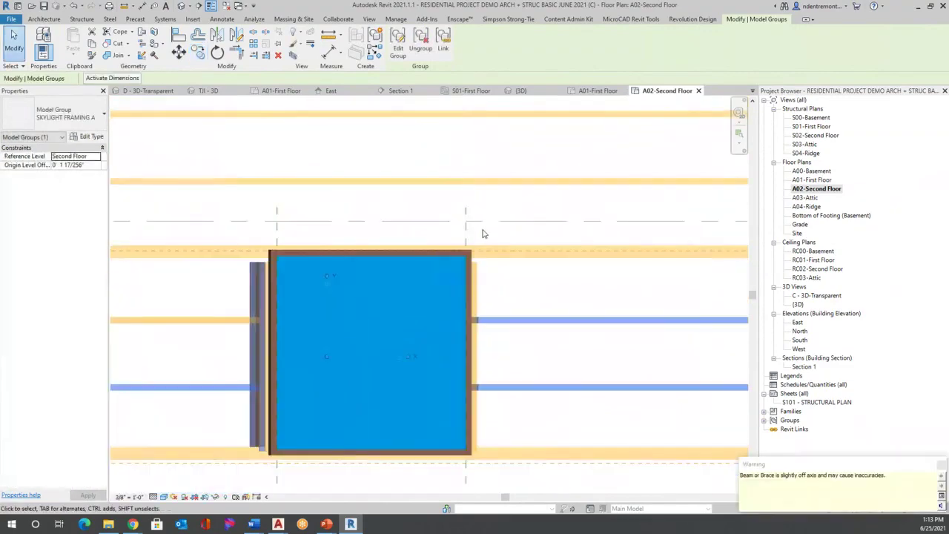
pyautogui.scroll(-2, 483, 232)
pyautogui.click(941, 465)
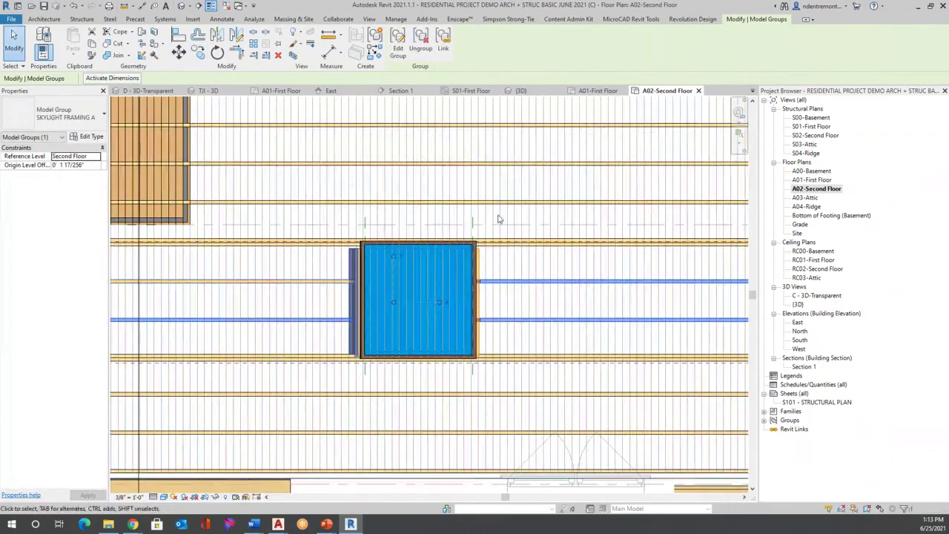
pyautogui.press('Escape')
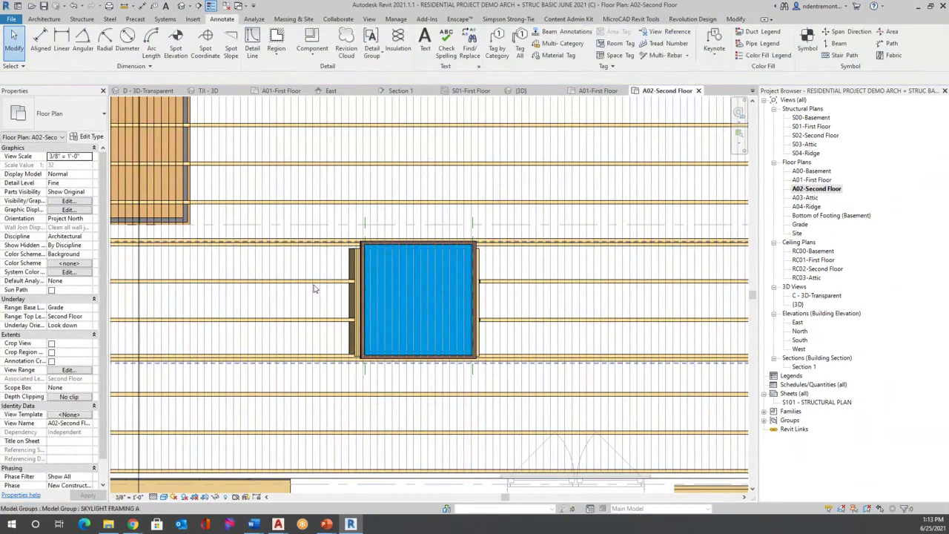
# Copy the front skylight's SKYLIGHT FRAMING A group straight into the empty area in front of the glazed wing.
pyautogui.scroll(3, 322, 282)
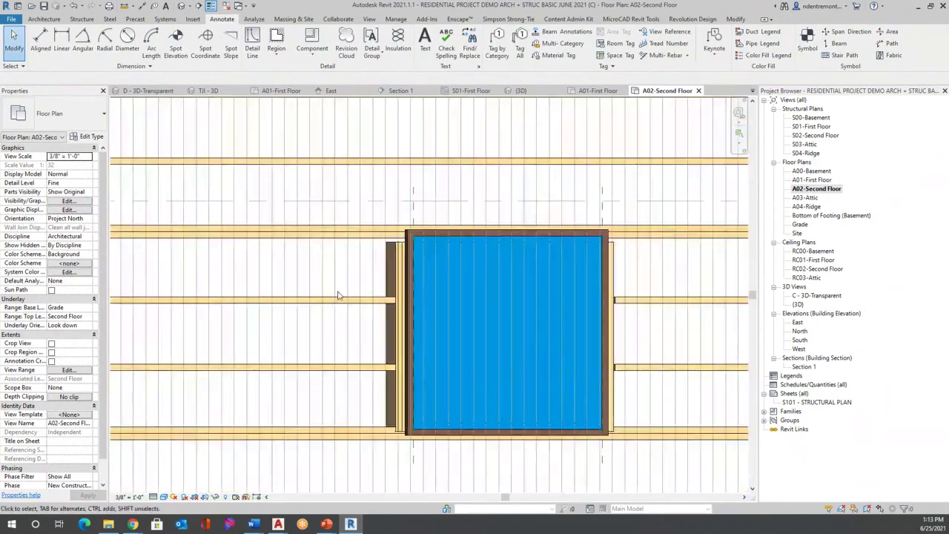
pyautogui.click(338, 299)
pyautogui.scroll(-1, 268, 220)
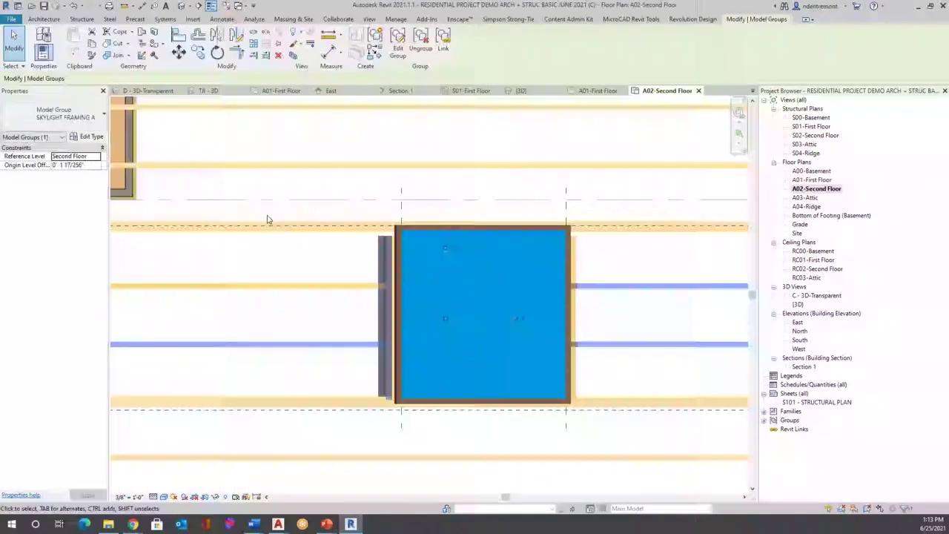
pyautogui.scroll(-2, 269, 220)
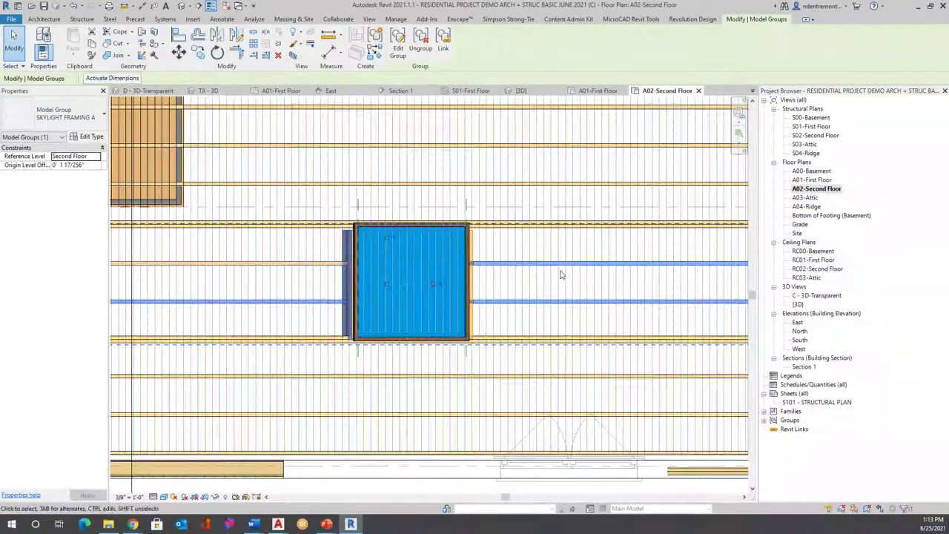
pyautogui.scroll(-4, 431, 189)
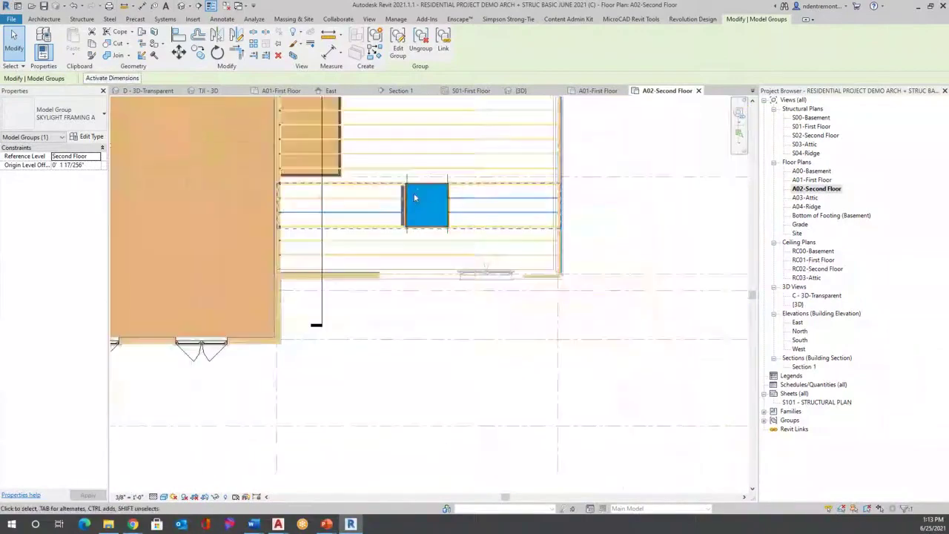
pyautogui.click(199, 52)
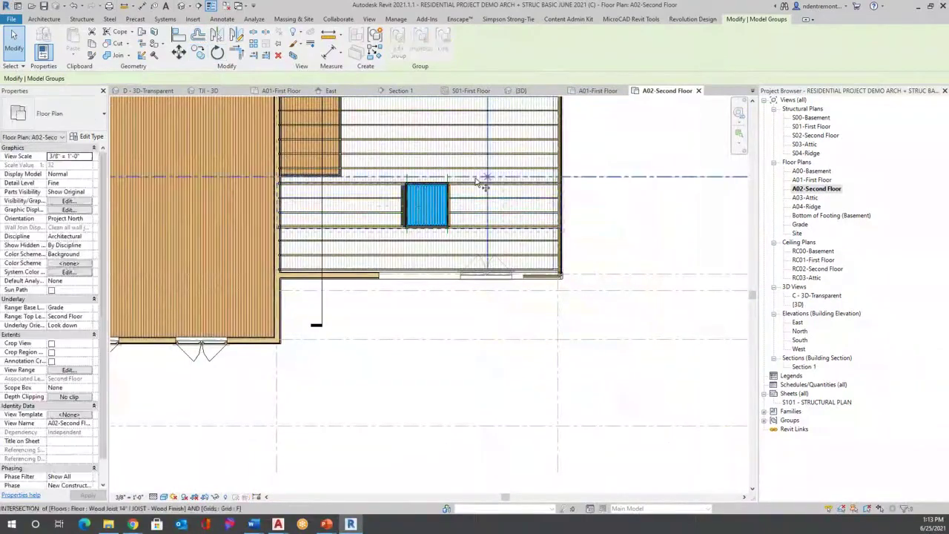
pyautogui.click(466, 276)
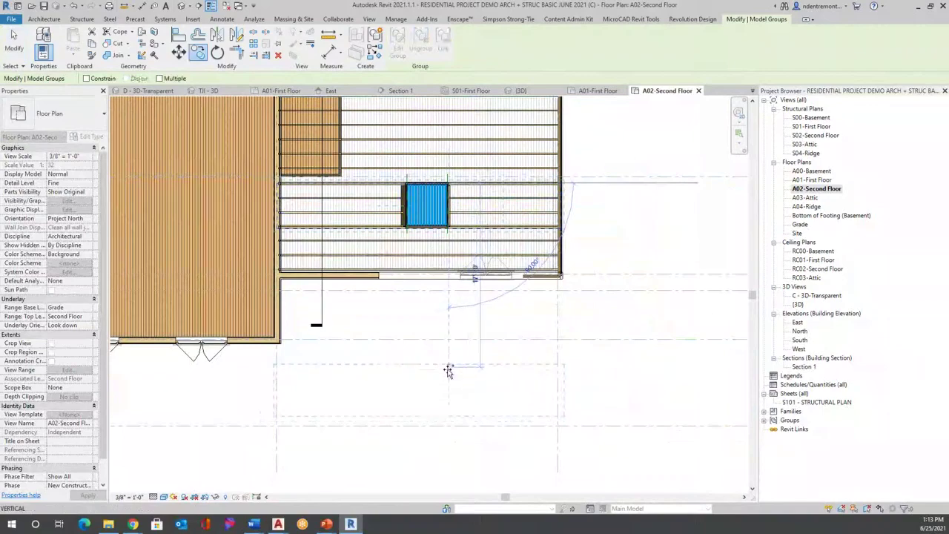
pyautogui.click(445, 370)
pyautogui.press('Escape')
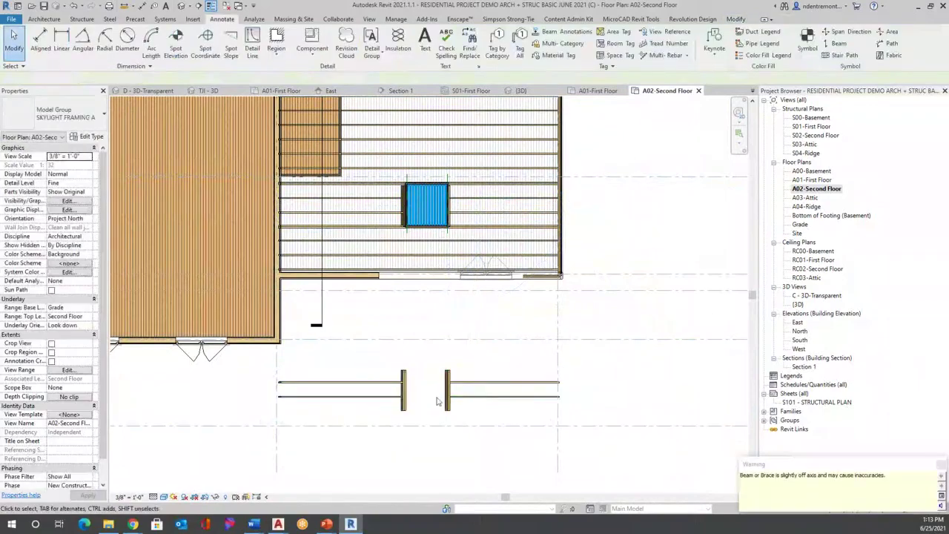
pyautogui.scroll(3, 490, 392)
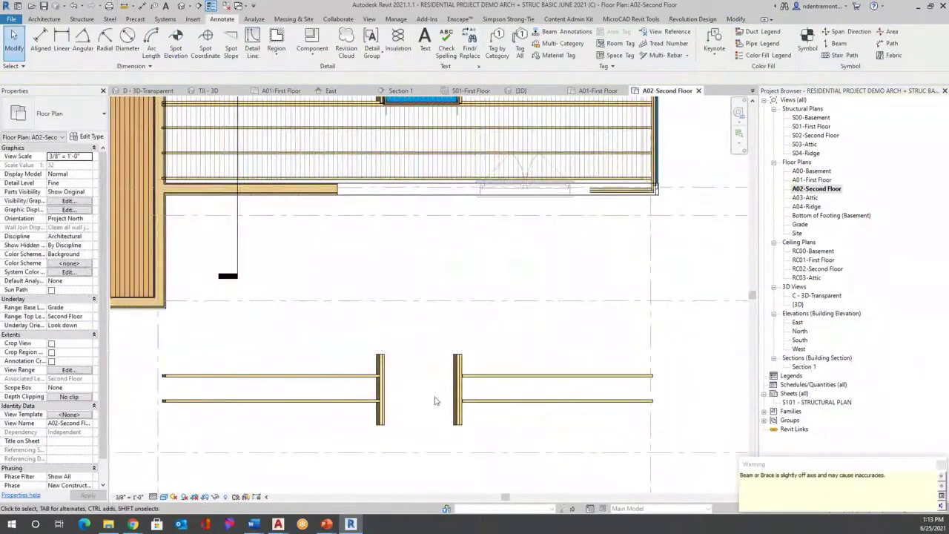
pyautogui.scroll(-4, 435, 401)
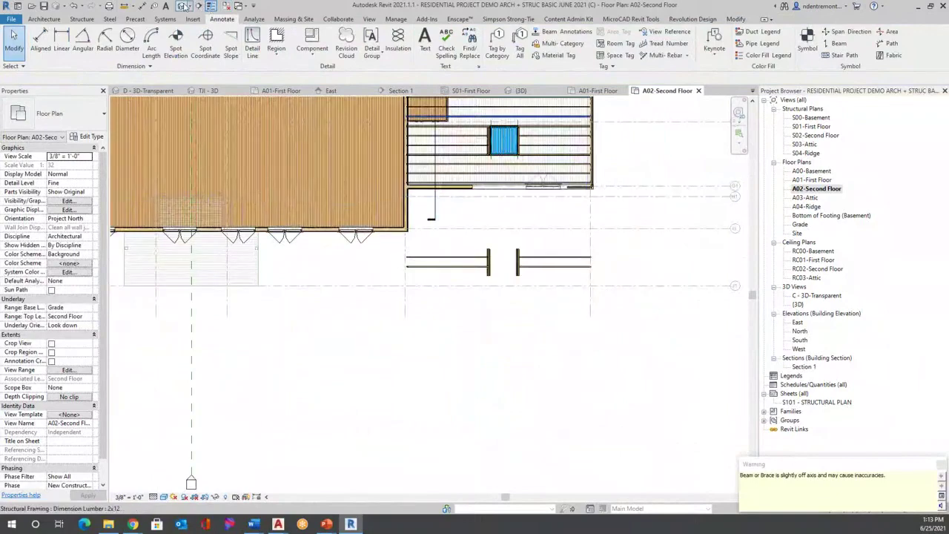
# Open the default 3D view and examine the SKYLIGHT FRAMING A copy outside the glazed wing from several angles.
pyautogui.click(182, 6)
pyautogui.scroll(-2, 460, 254)
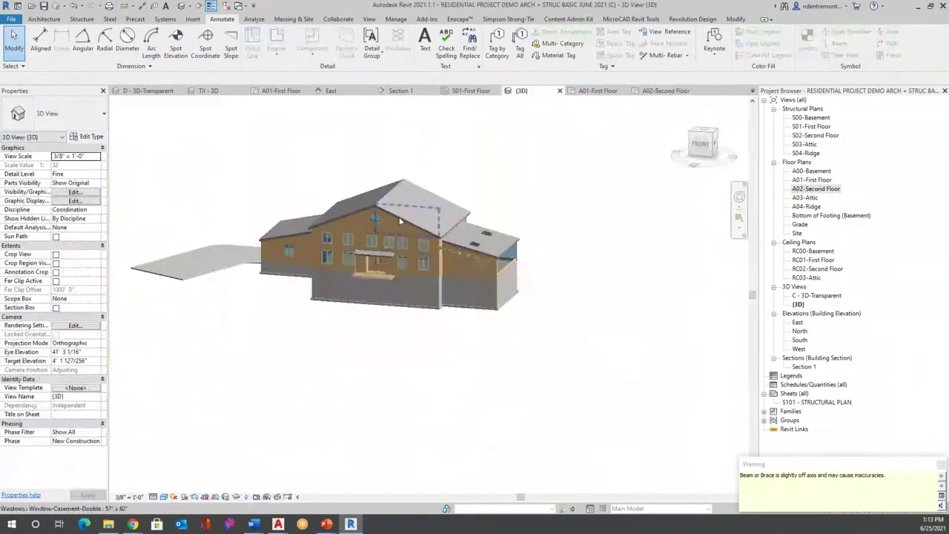
pyautogui.scroll(1, 460, 254)
pyautogui.scroll(5, 459, 255)
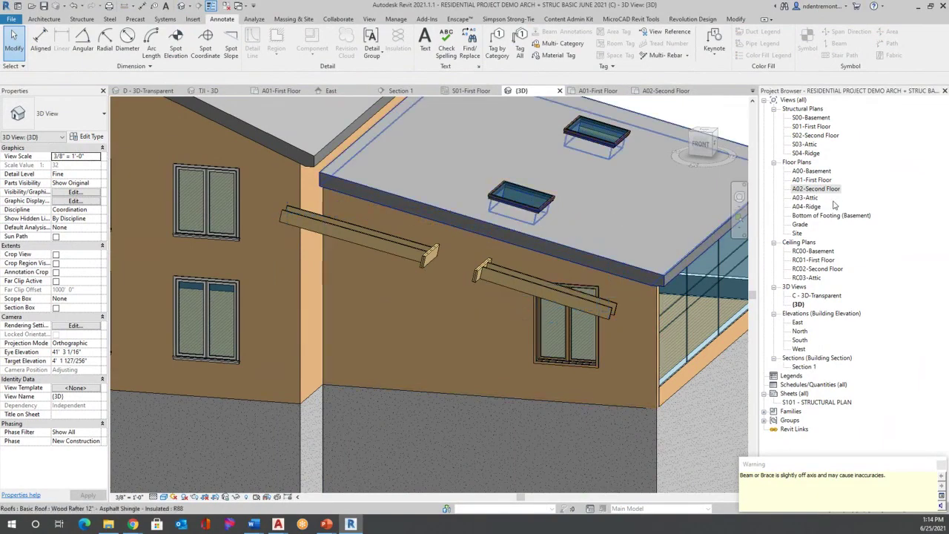
pyautogui.scroll(-5, 470, 222)
pyautogui.scroll(-2, 545, 231)
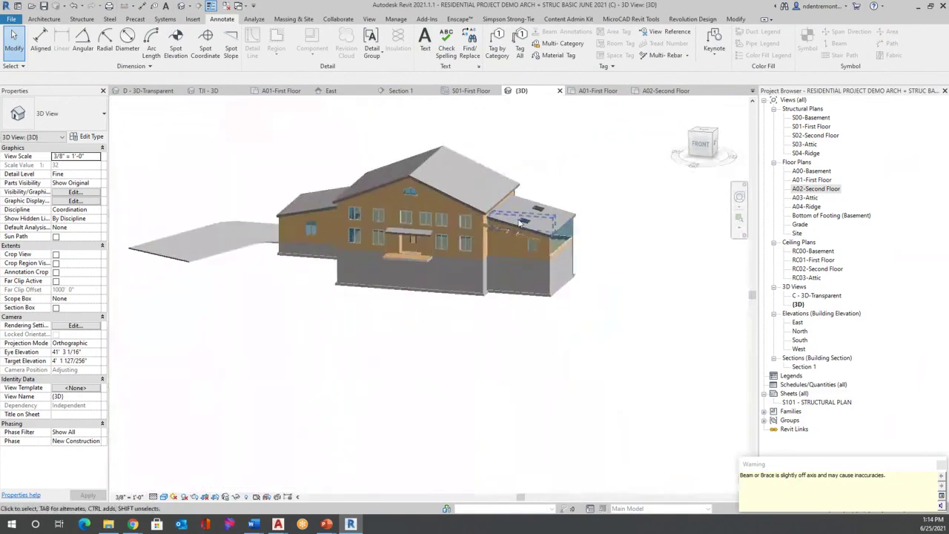
pyautogui.scroll(5, 511, 236)
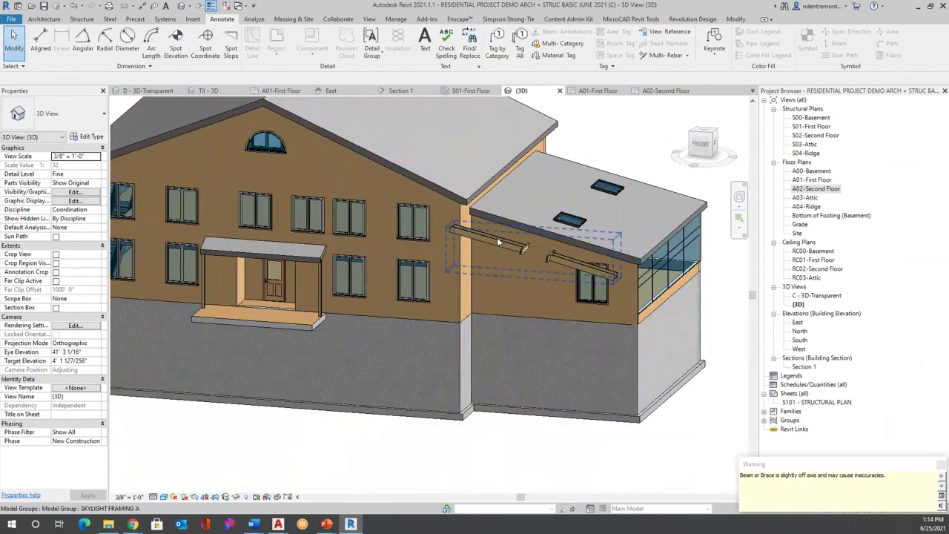
pyautogui.scroll(-4, 497, 238)
pyautogui.click(739, 196)
pyautogui.moveTo(443, 271); pyautogui.dragTo(540, 293)
pyautogui.press('Escape')
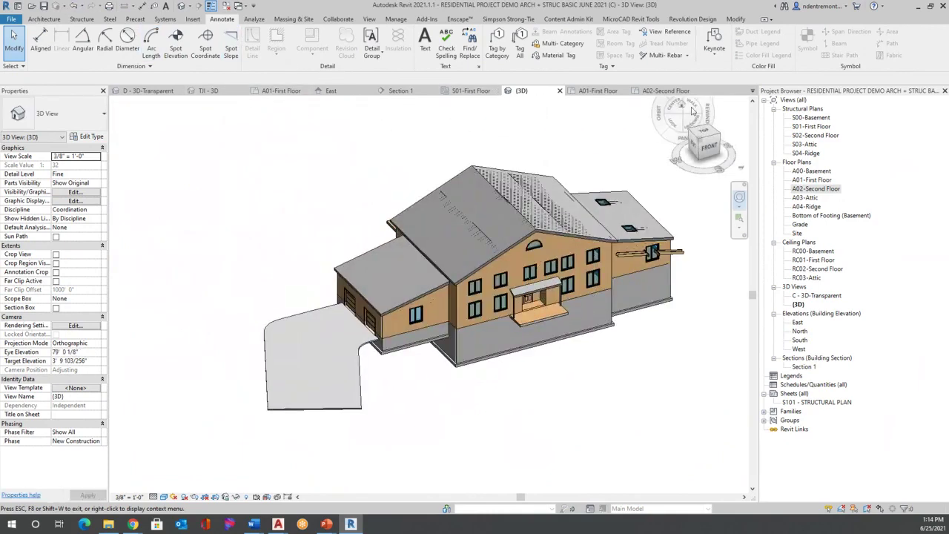
# Switch to the D - 3D-Transparent view and save the project.
pyautogui.click(137, 92)
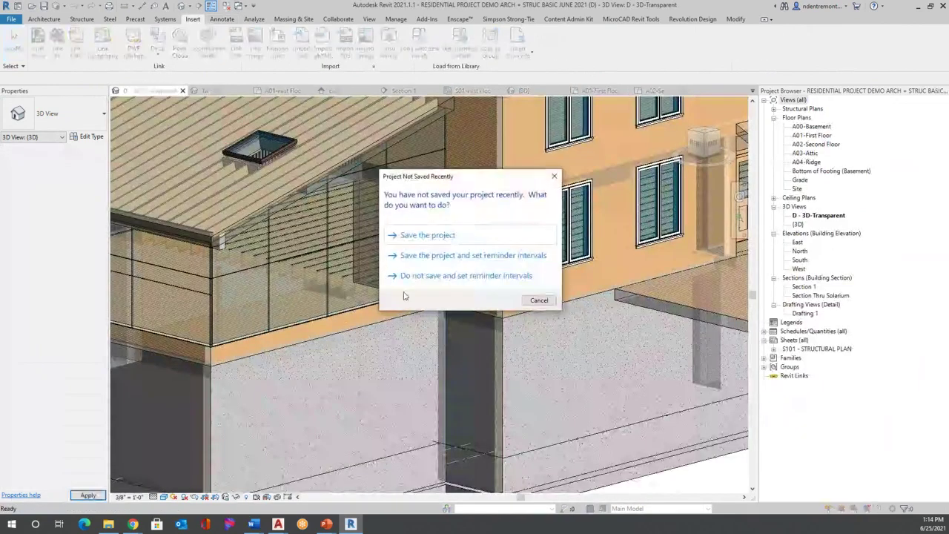
pyautogui.click(443, 237)
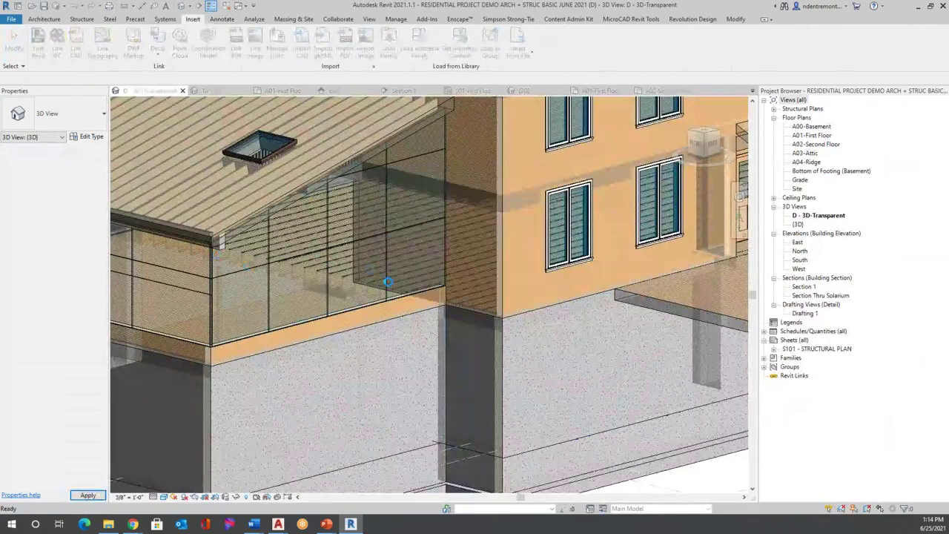
pyautogui.scroll(-5, 396, 282)
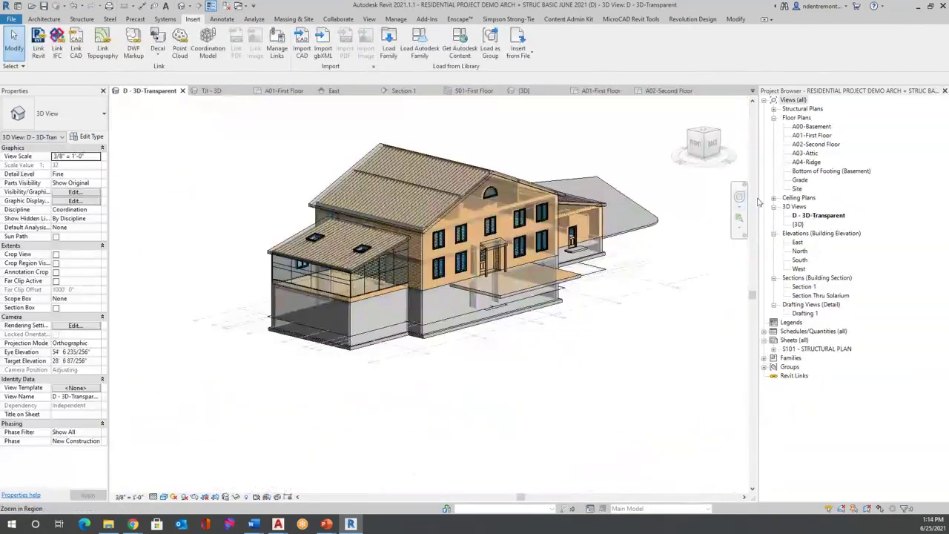
# Examine the first-floor framing at the front corner beside the glazed wing, selecting the Plywood Web Joist 1 3/4x14 nearest the front wall.
pyautogui.click(740, 197)
pyautogui.moveTo(530, 255); pyautogui.dragTo(568, 258)
pyautogui.scroll(5, 524, 320)
pyautogui.scroll(1, 368, 327)
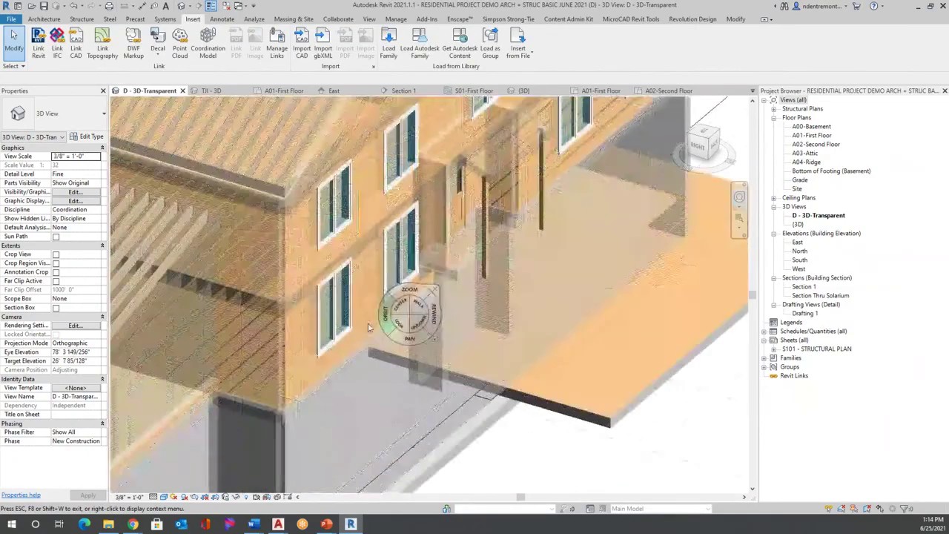
pyautogui.press('Escape')
pyautogui.scroll(4, 242, 413)
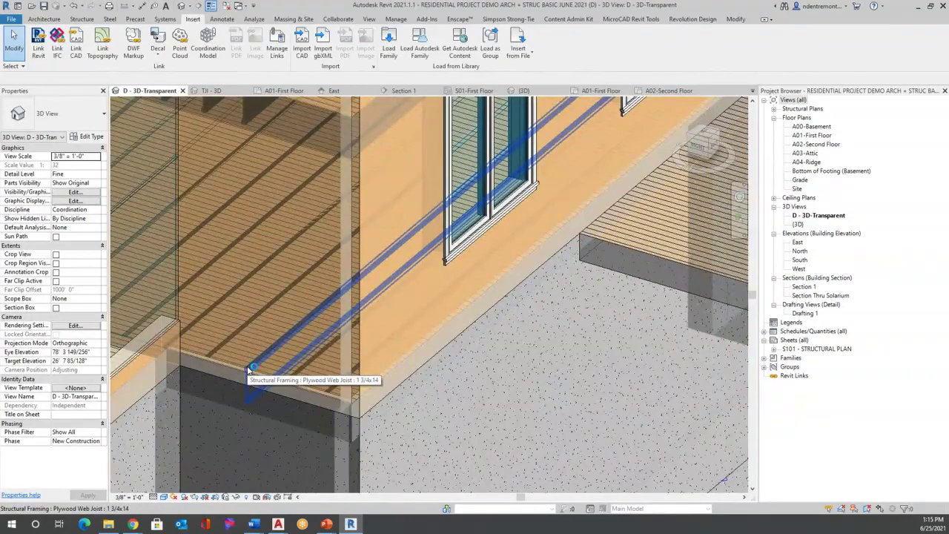
pyautogui.click(248, 367)
pyautogui.scroll(-4, 310, 356)
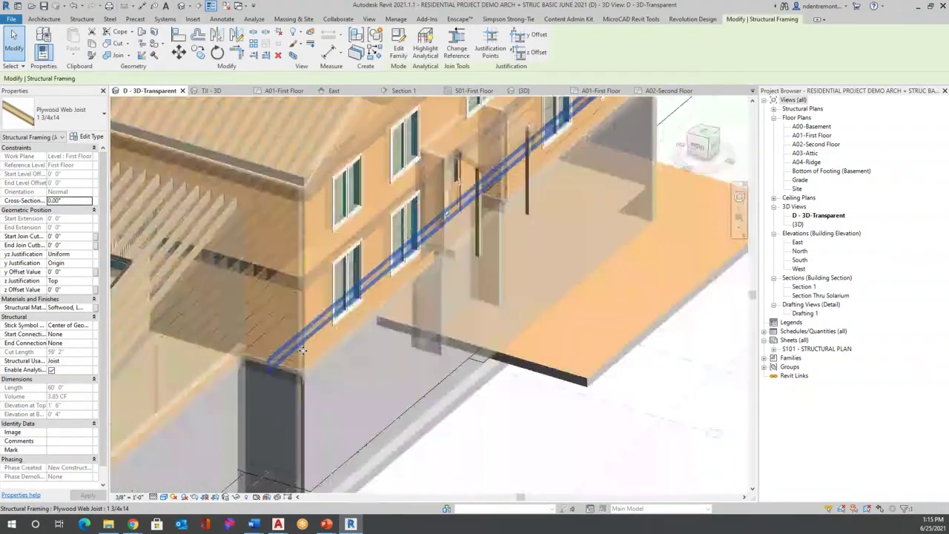
pyautogui.keyDown('shift'); pyautogui.moveTo(310, 357); pyautogui.dragTo(517, 172, button='middle'); pyautogui.keyUp('shift')
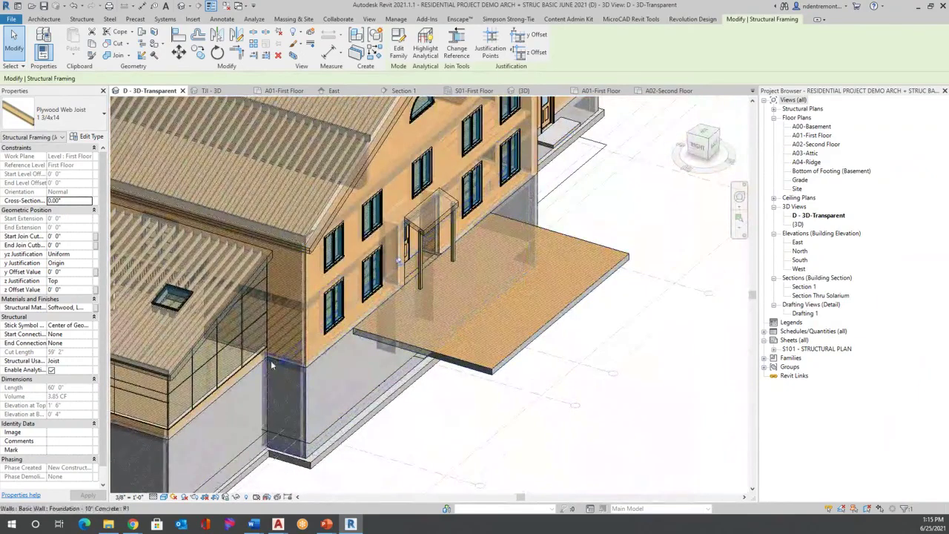
pyautogui.scroll(3, 287, 354)
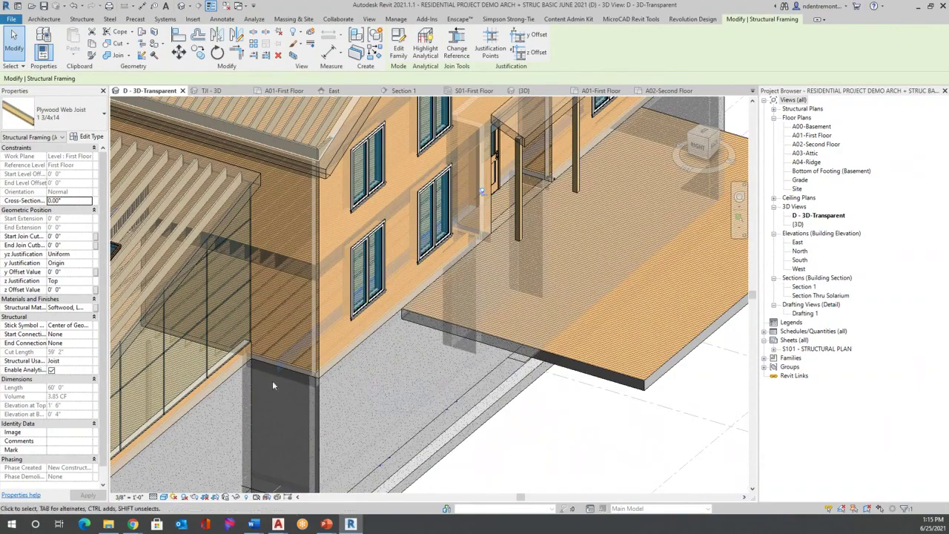
# Shorten the selected first-floor web joist to about 56' 0" by pulling its near end back from the floor edge.
pyautogui.scroll(3, 290, 354)
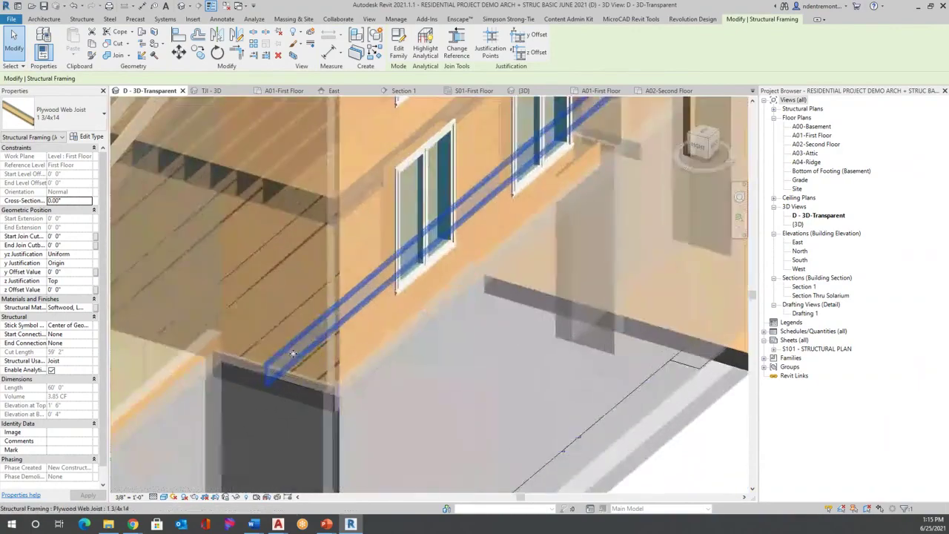
pyautogui.scroll(4, 293, 355)
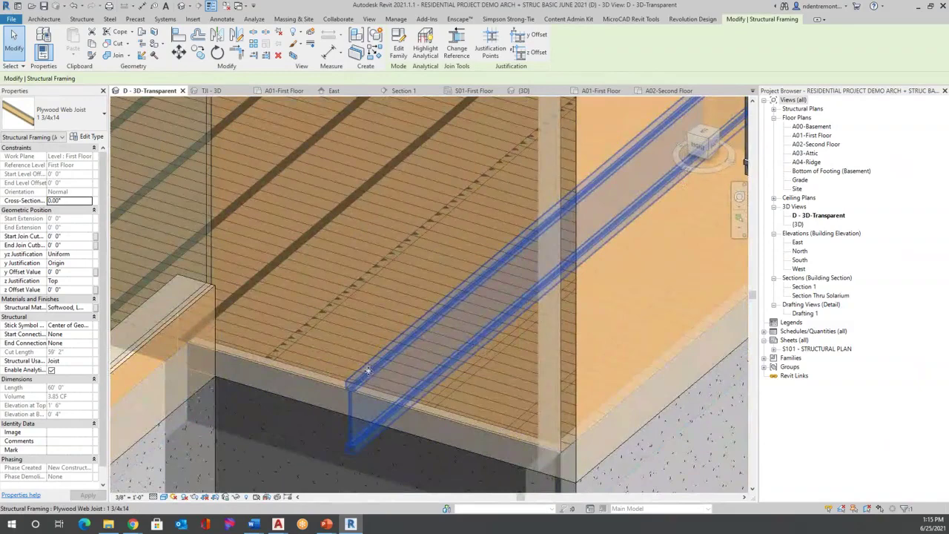
pyautogui.click(360, 369)
pyautogui.press('Delete')
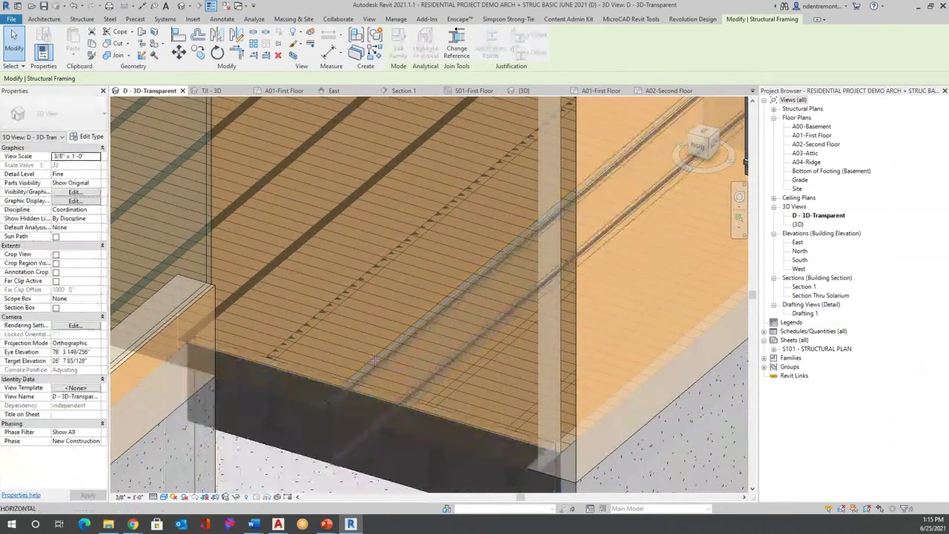
pyautogui.hotkey('ctrl', 'z')
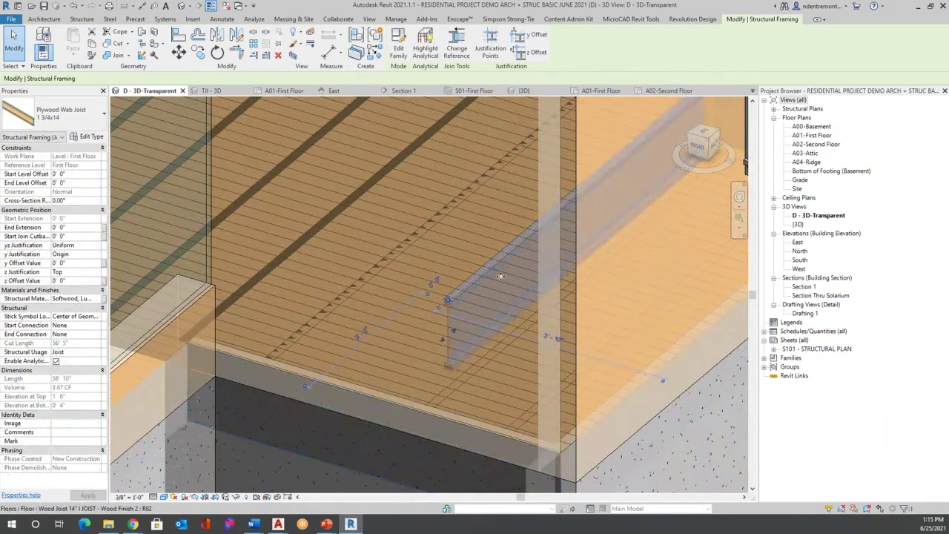
pyautogui.scroll(-3, 502, 282)
pyautogui.keyDown('shift'); pyautogui.moveTo(258, 312); pyautogui.dragTo(344, 321, button='middle'); pyautogui.keyUp('shift')
pyautogui.moveTo(341, 321); pyautogui.dragTo(378, 290)
pyautogui.press('Escape')
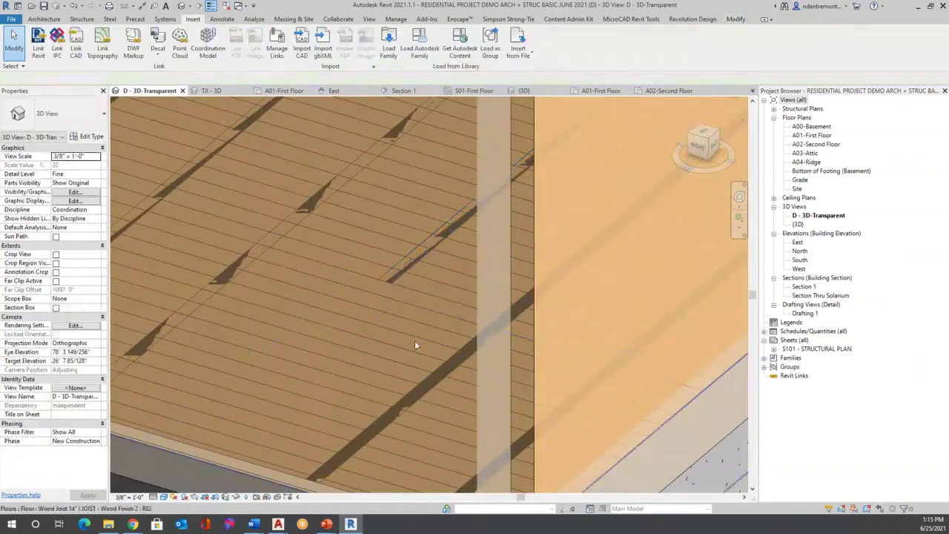
# Pull the same web joist's near end back further to a length of about 55' 7" and clear the selection.
pyautogui.click(390, 282)
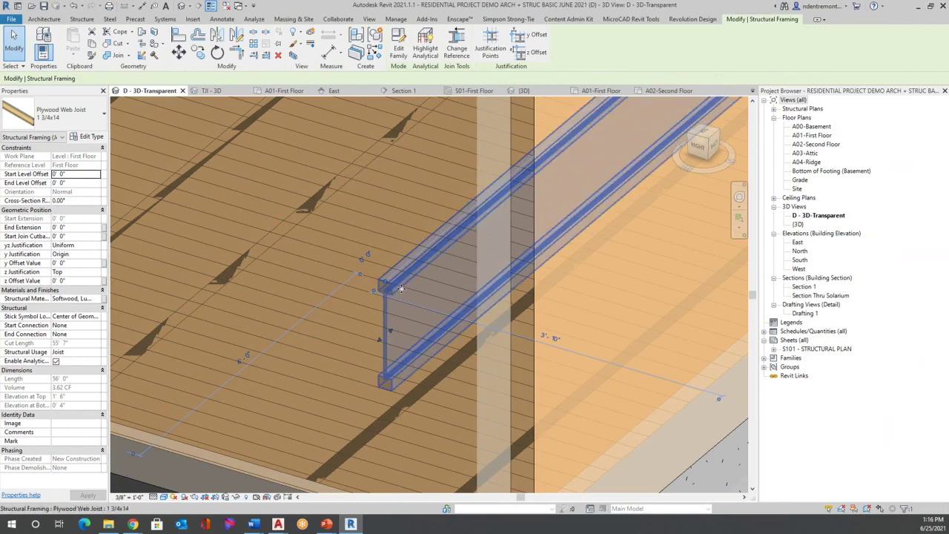
pyautogui.scroll(2, 408, 280)
pyautogui.scroll(1, 349, 291)
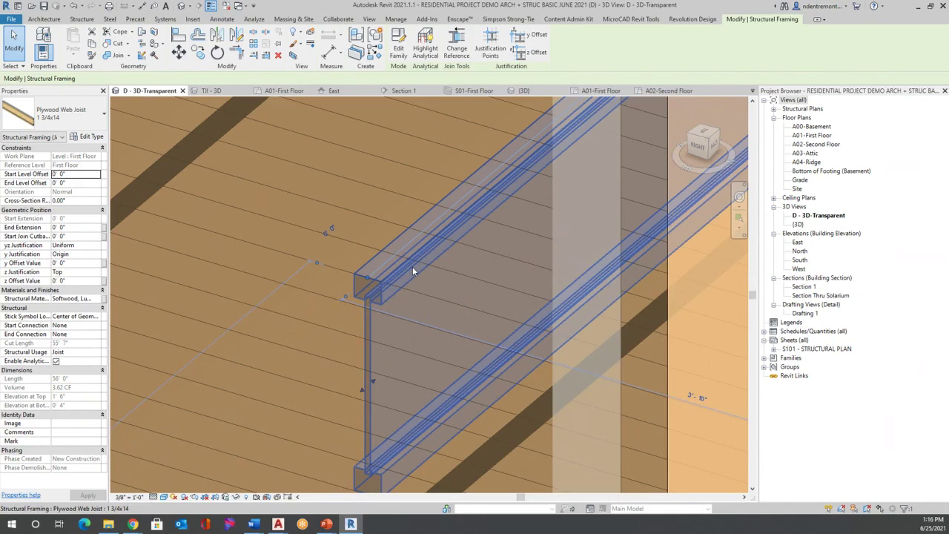
pyautogui.scroll(-3, 413, 270)
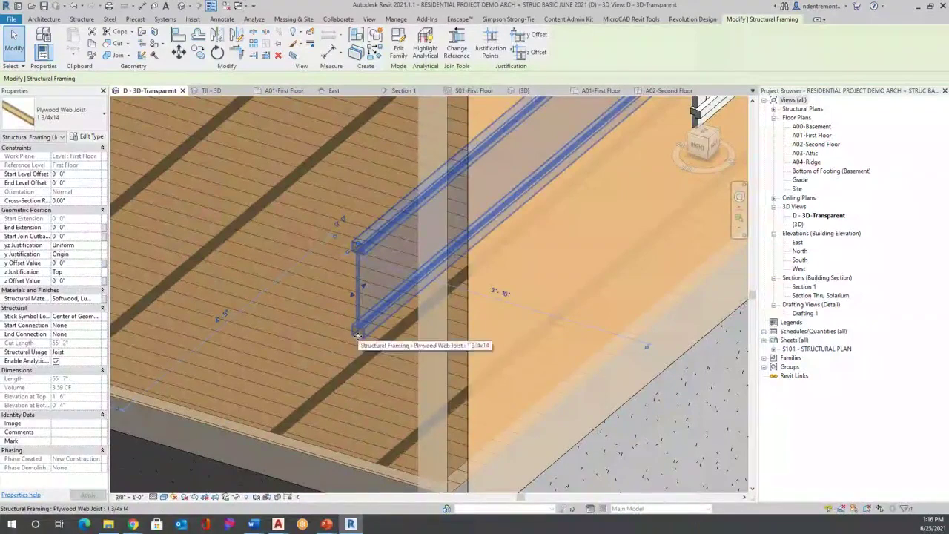
pyautogui.scroll(2, 395, 200)
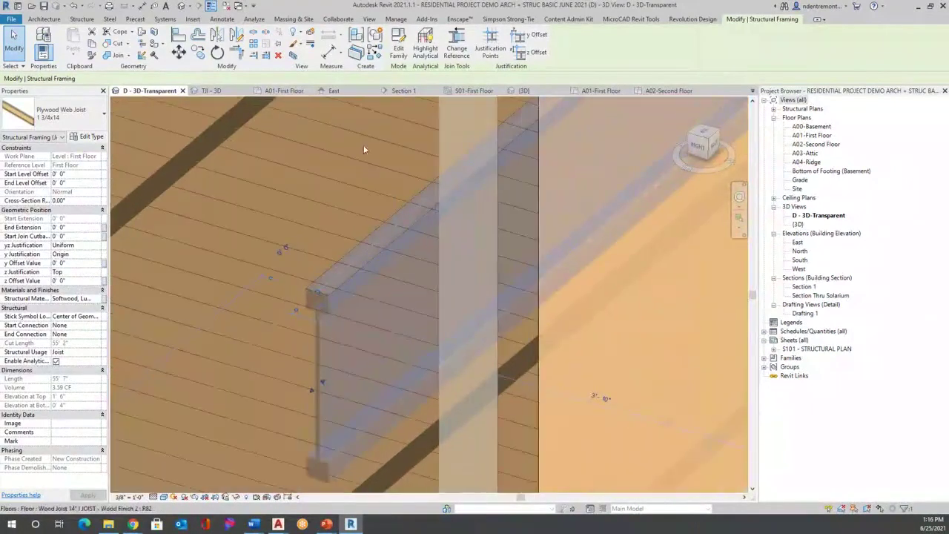
pyautogui.press('Delete')
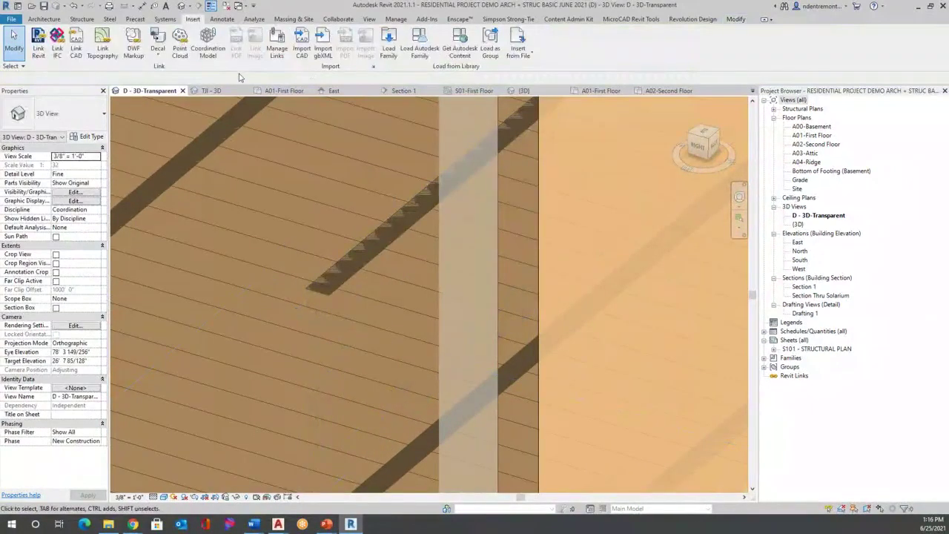
# Switch to the TJI - 3D family view, save the project, and inspect the joist's flanges and web from its end.
pyautogui.click(215, 91)
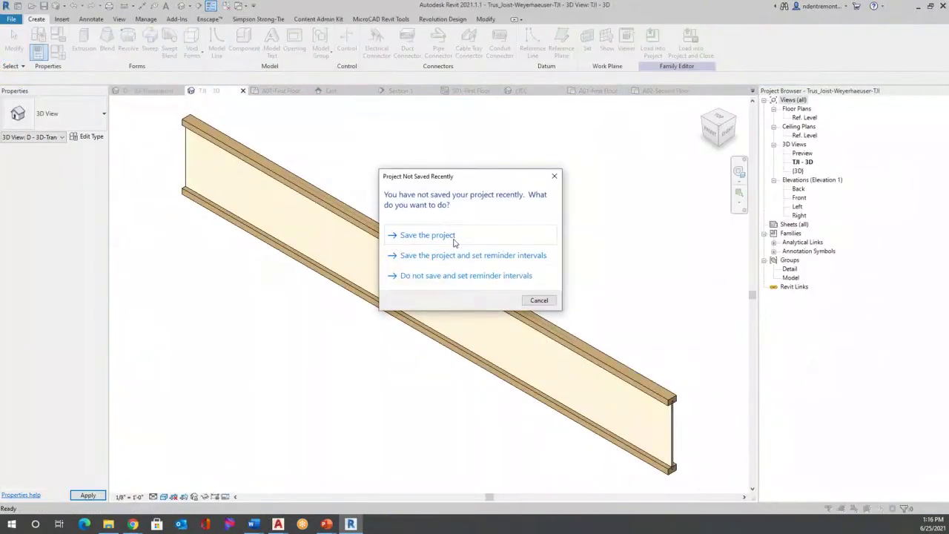
pyautogui.click(455, 241)
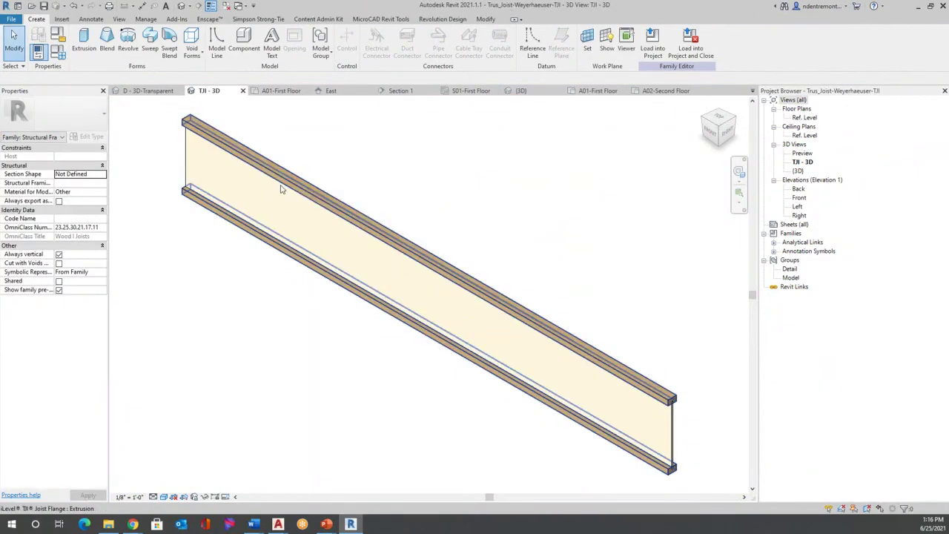
pyautogui.click(739, 172)
pyautogui.moveTo(615, 236); pyautogui.dragTo(446, 212)
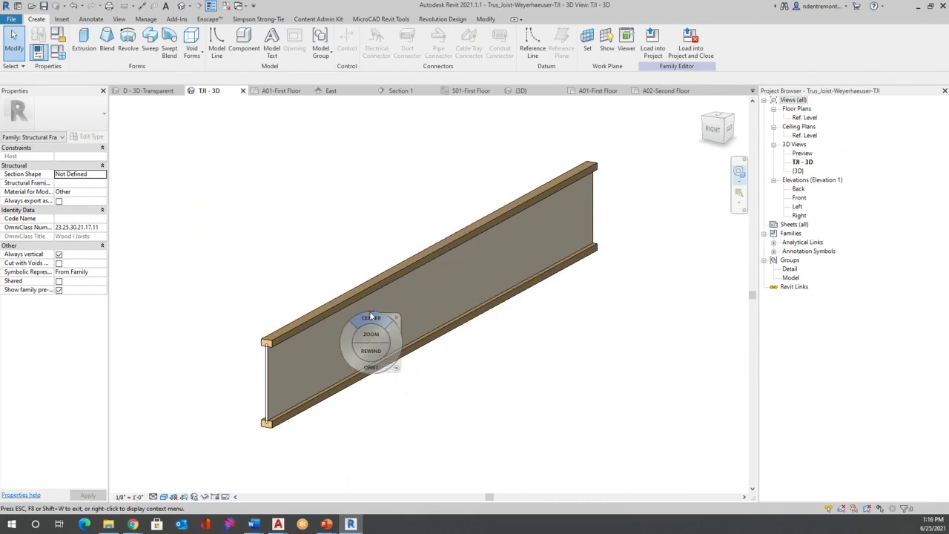
pyautogui.moveTo(372, 321); pyautogui.dragTo(271, 396)
pyautogui.press('Escape')
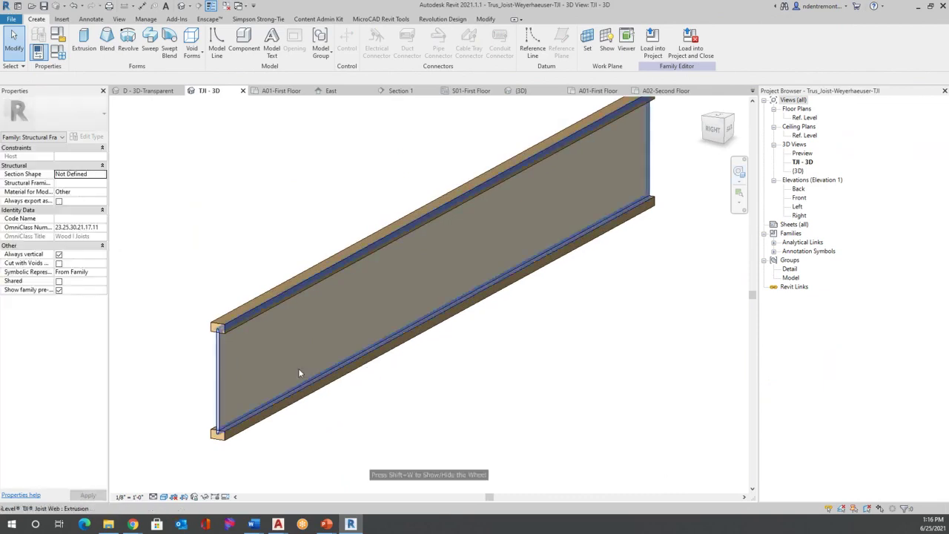
pyautogui.click(221, 361)
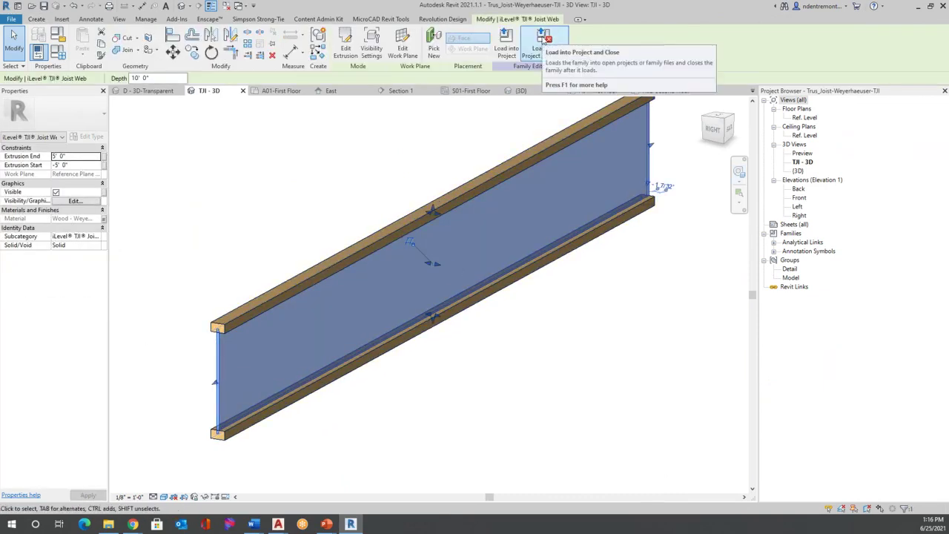
# Load the Trus_Joist-Weyerhaeuser-TJI family into the checked residential project and close it, overwriting the existing version without its parameter values.
pyautogui.click(543, 41)
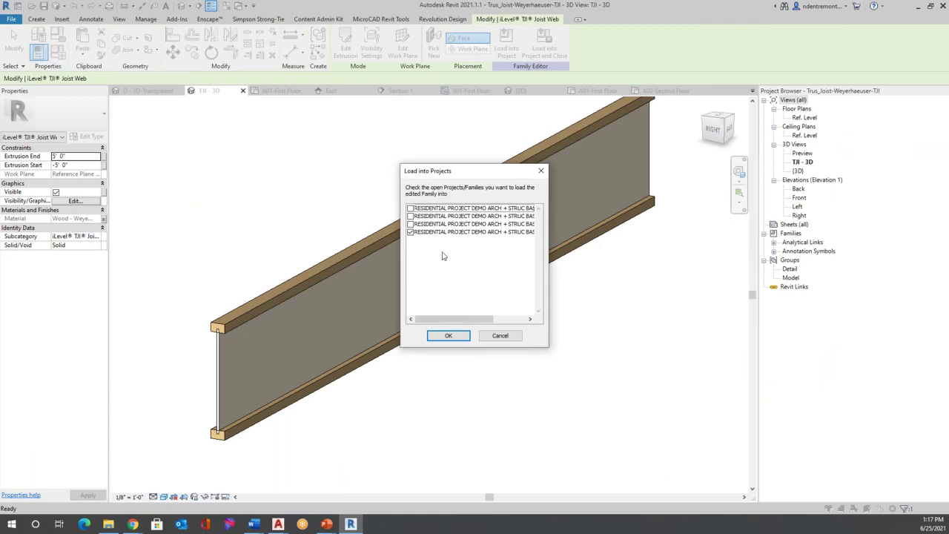
pyautogui.click(444, 334)
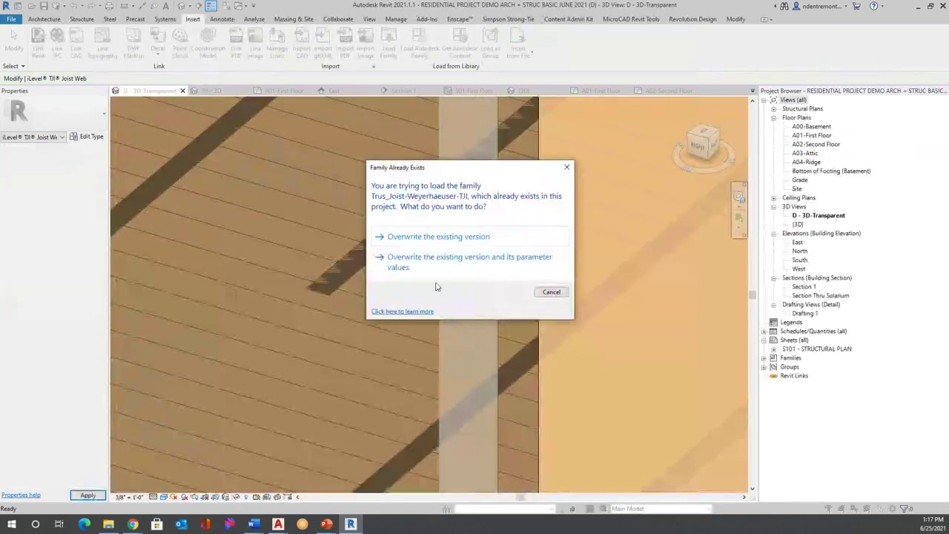
pyautogui.click(451, 237)
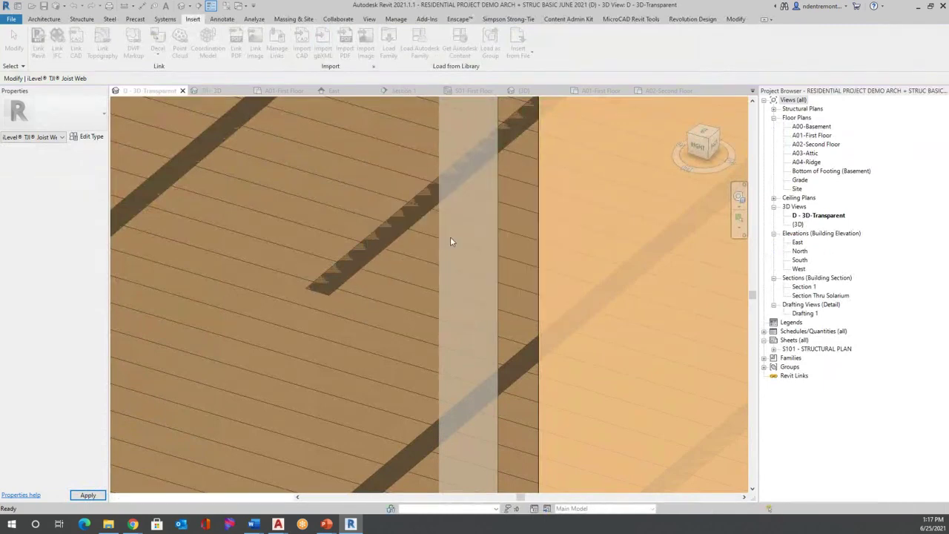
# Change the shortened first-floor joist to the Trus_Joist-Weyerhaeuser-TJI type Not A Type - Load Type Catalog and examine its profile.
pyautogui.click(324, 291)
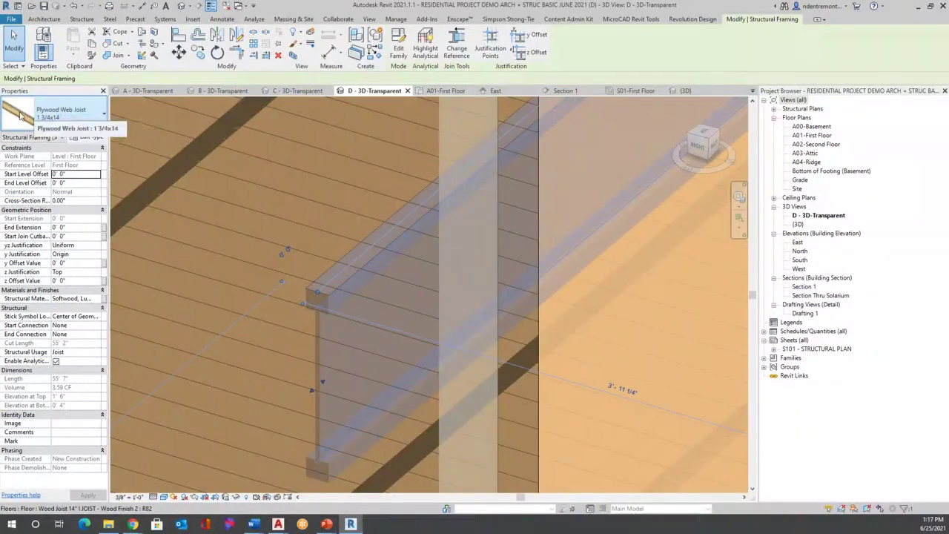
pyautogui.click(105, 116)
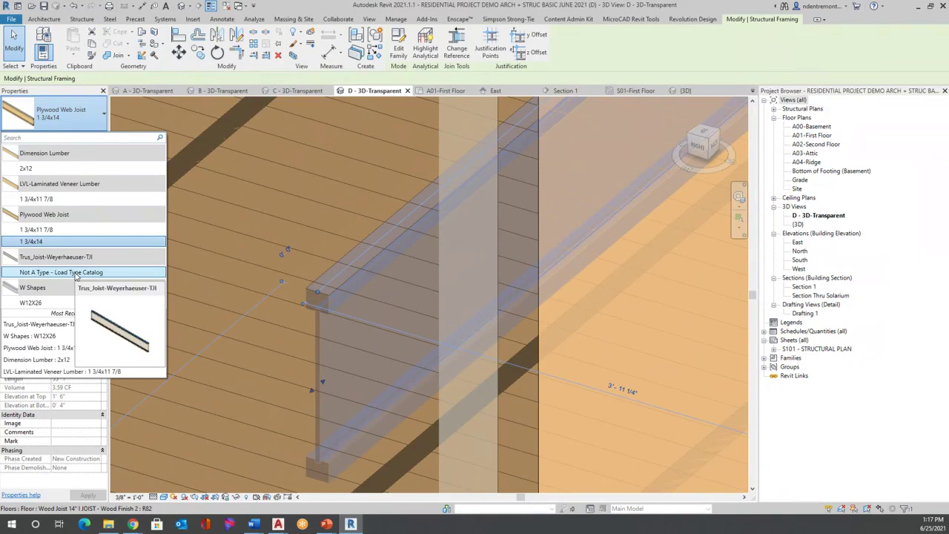
pyautogui.click(76, 273)
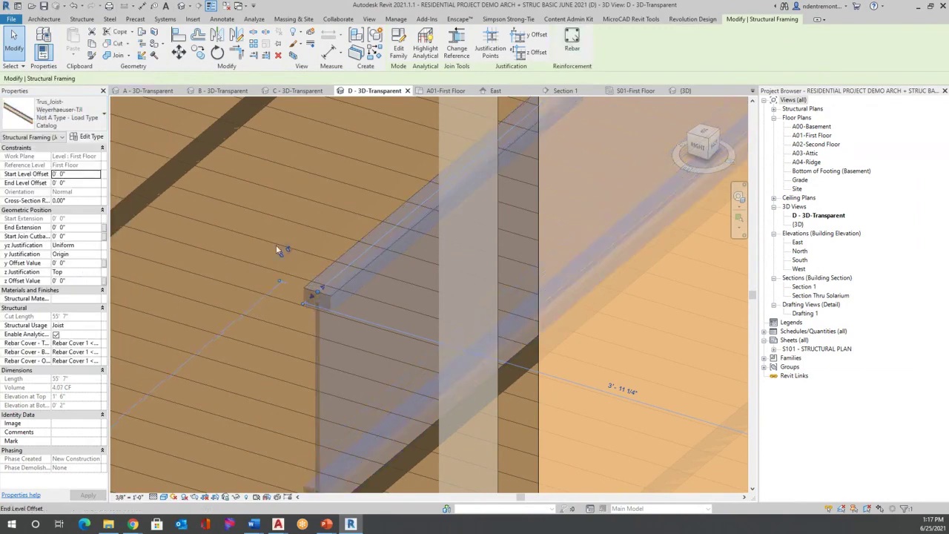
pyautogui.scroll(-3, 482, 263)
pyautogui.scroll(3, 408, 374)
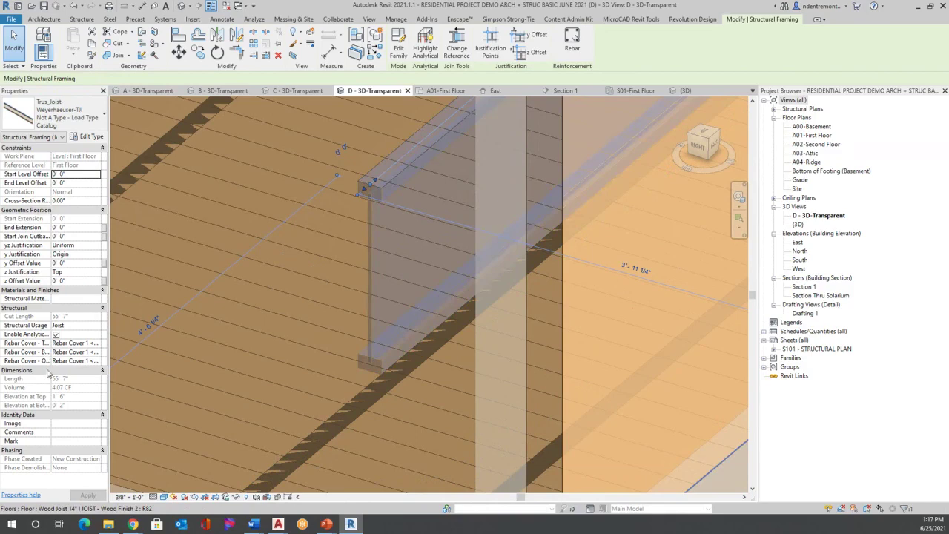
# Review the type properties of the Trus_Joist-Weyerhaeuser-TJI joist, examine its near end close up, and clear the selection.
pyautogui.click(94, 139)
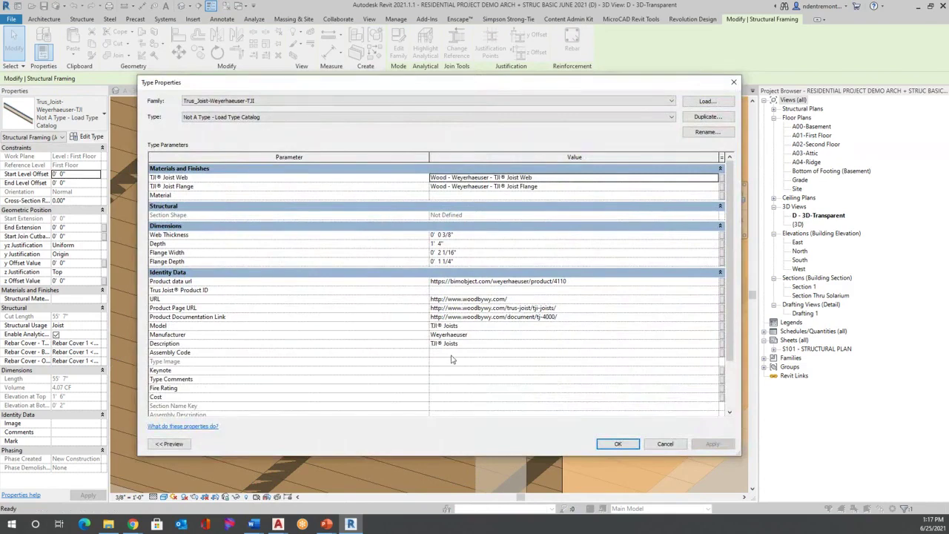
pyautogui.scroll(-2, 558, 339)
pyautogui.scroll(2, 561, 326)
pyautogui.click(617, 443)
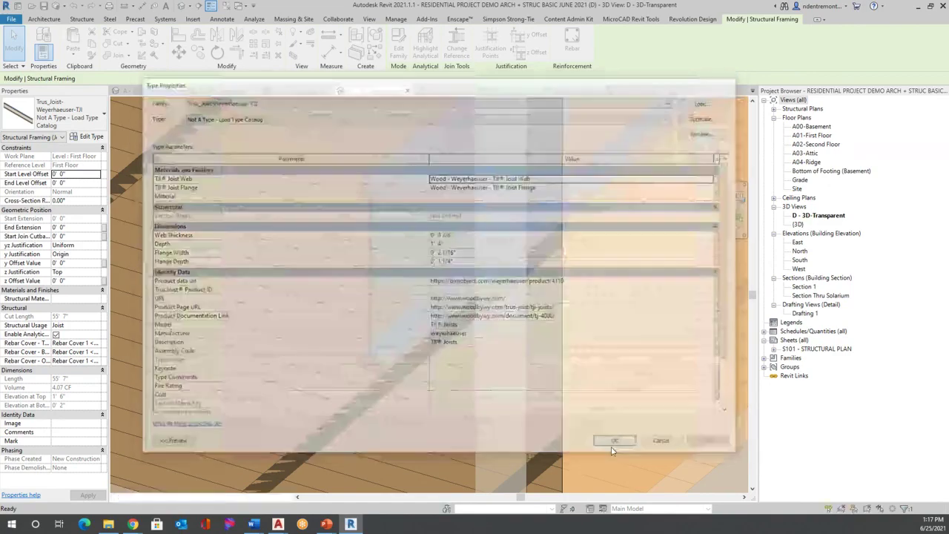
pyautogui.scroll(5, 278, 264)
pyautogui.scroll(3, 391, 226)
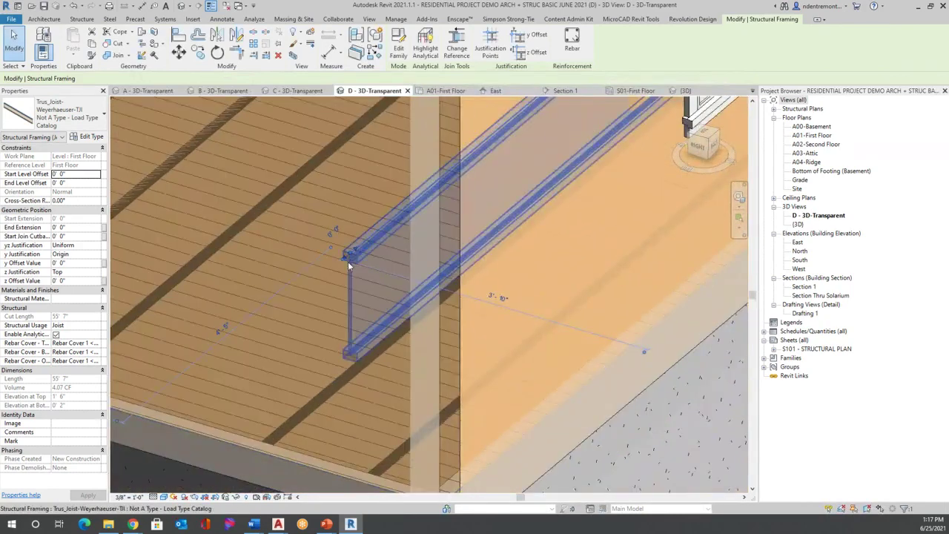
pyautogui.scroll(3, 360, 258)
pyautogui.click(390, 204)
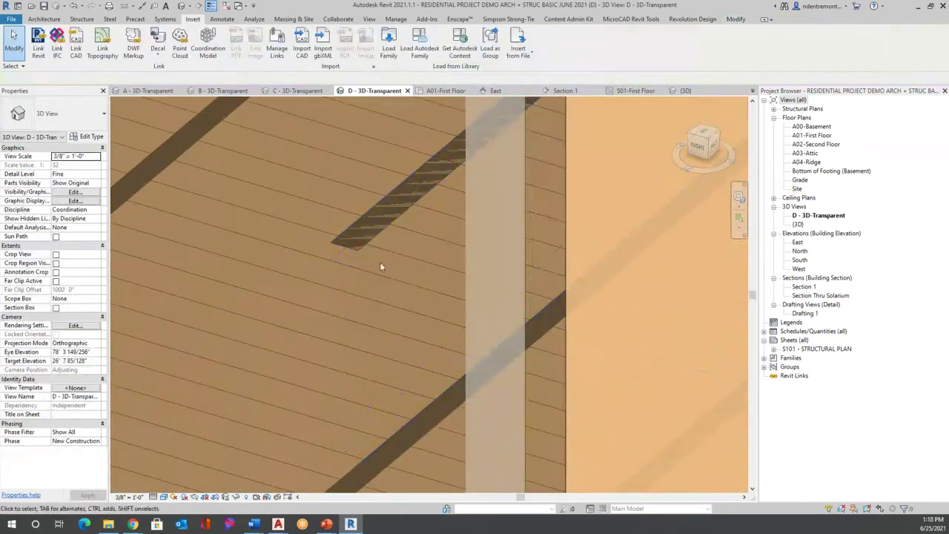
# Open the Section Thru Solarium and Section 1 views and examine the framing, including the first-floor joists at the foundation wall.
pyautogui.doubleClick(839, 295)
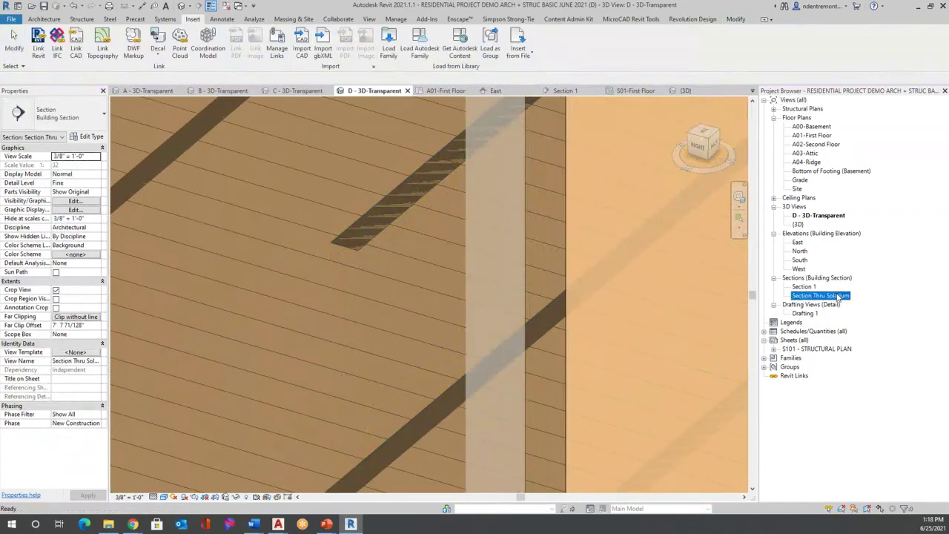
pyautogui.scroll(6, 289, 236)
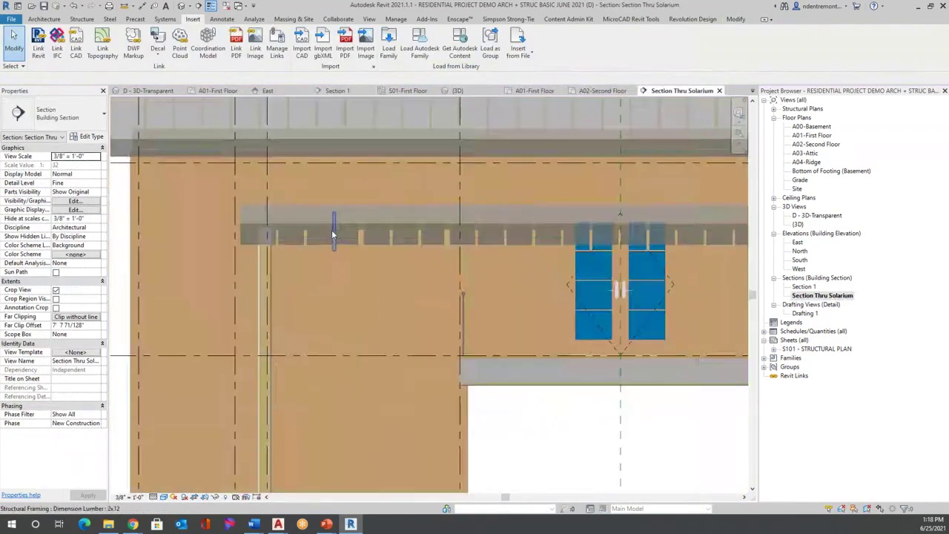
pyautogui.scroll(-6, 428, 253)
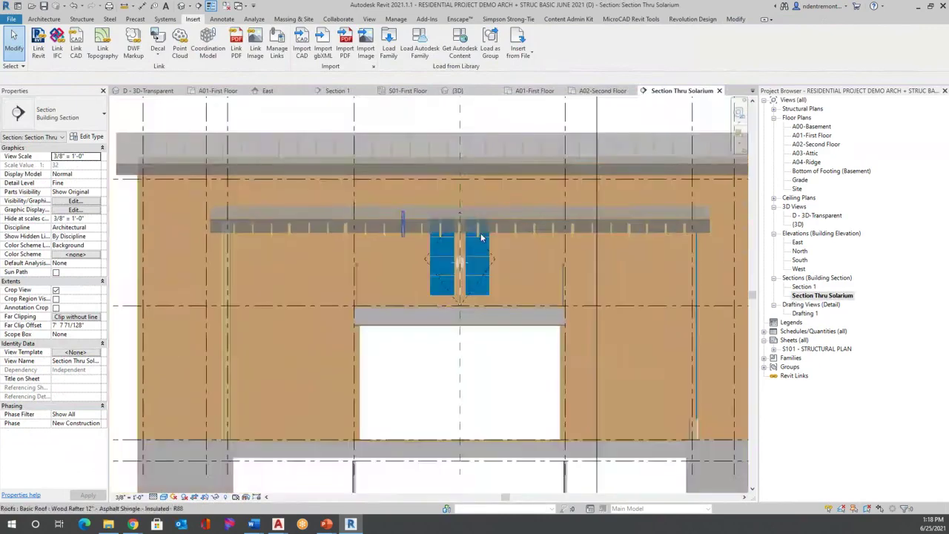
pyautogui.doubleClick(804, 287)
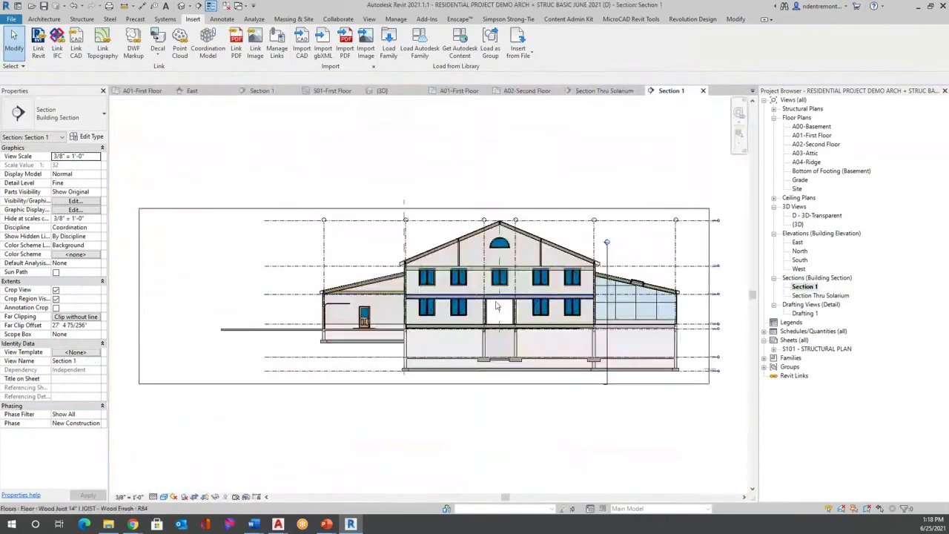
pyautogui.scroll(5, 392, 323)
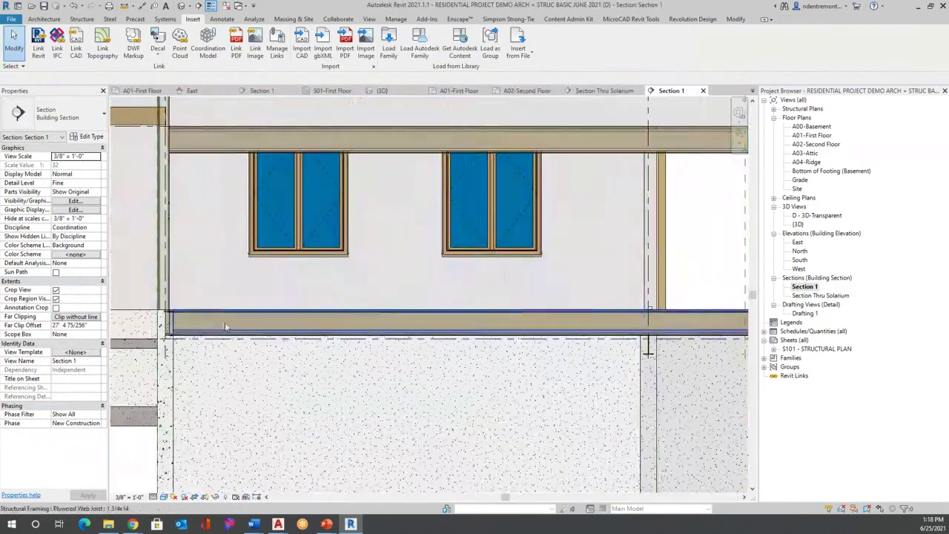
pyautogui.scroll(5, 166, 325)
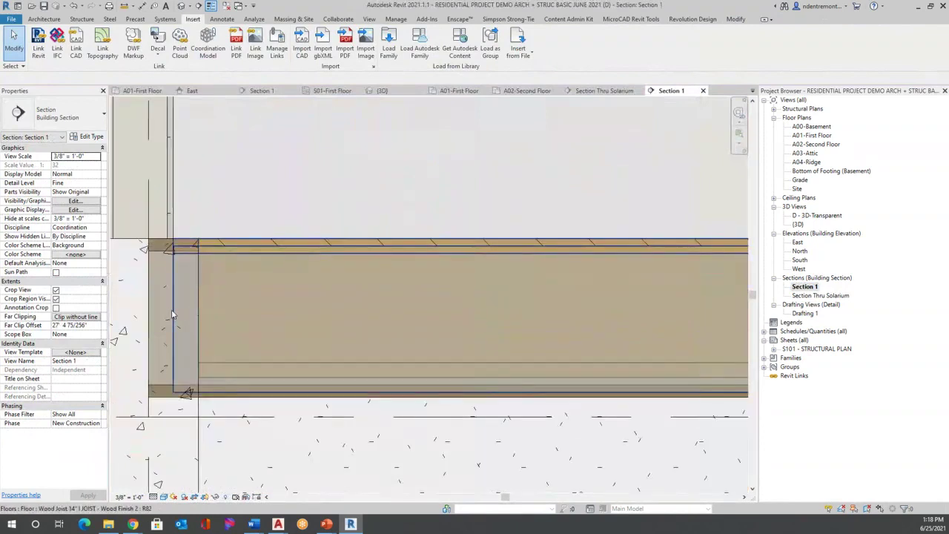
# Inspect the first-floor floor element and the second-floor plywood web joist in Section 1, leaving nothing selected.
pyautogui.click(233, 254)
pyautogui.scroll(-6, 162, 298)
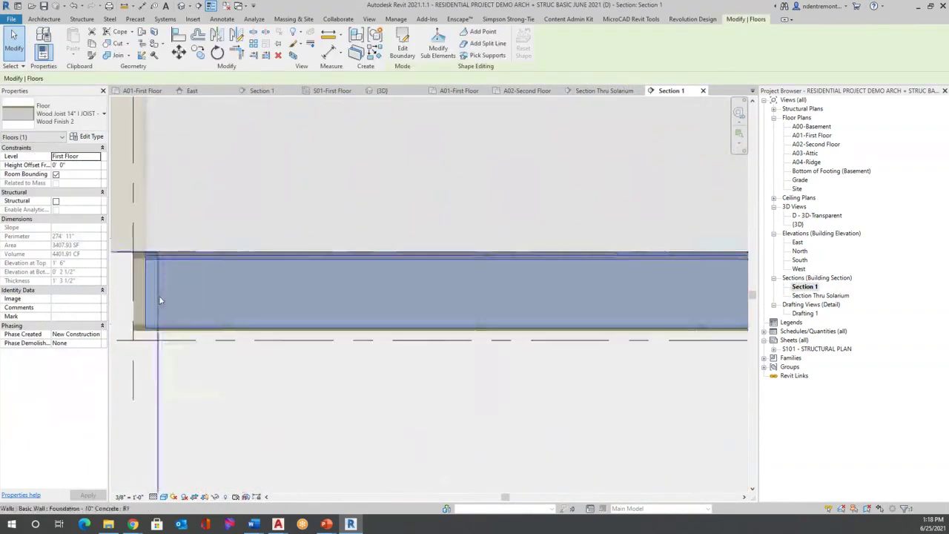
pyautogui.scroll(2, 265, 247)
pyautogui.scroll(4, 266, 245)
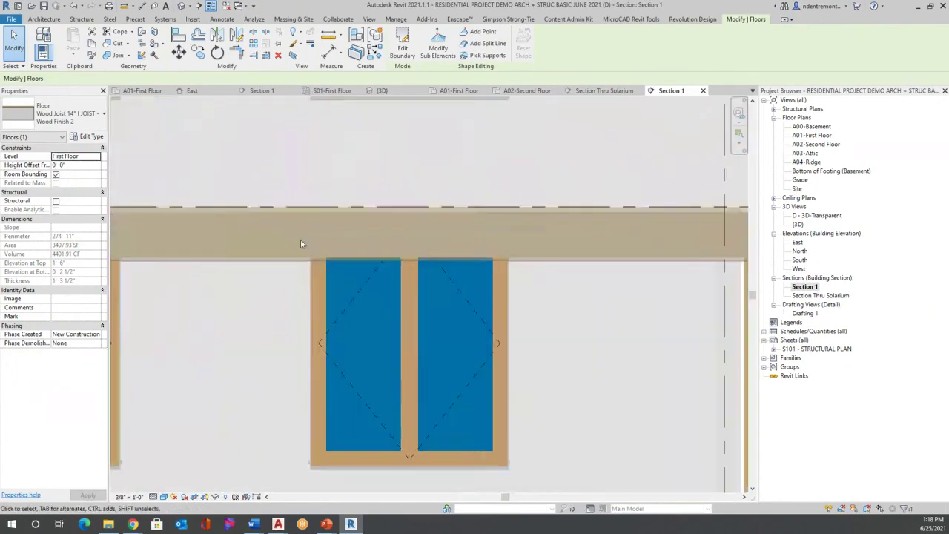
pyautogui.click(302, 256)
pyautogui.scroll(-3, 301, 274)
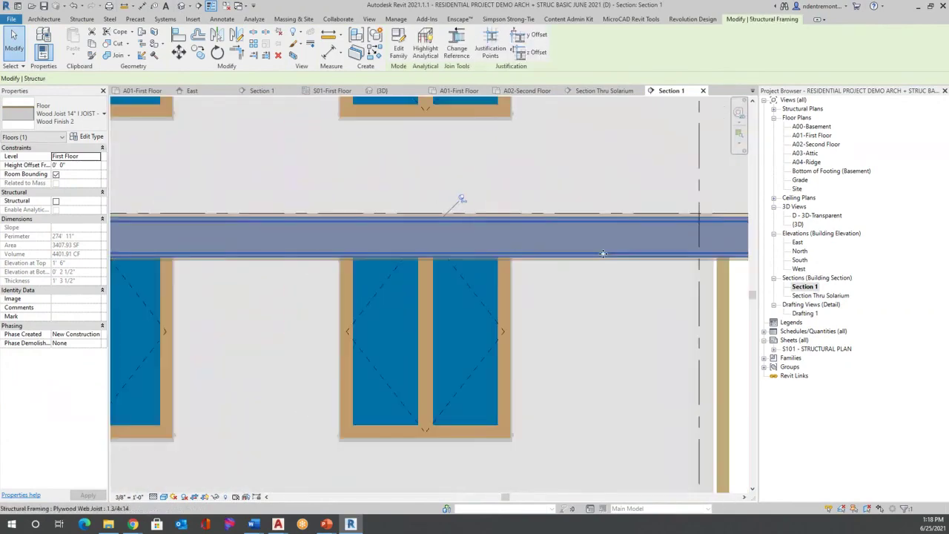
pyautogui.scroll(-3, 301, 281)
pyautogui.scroll(3, 303, 245)
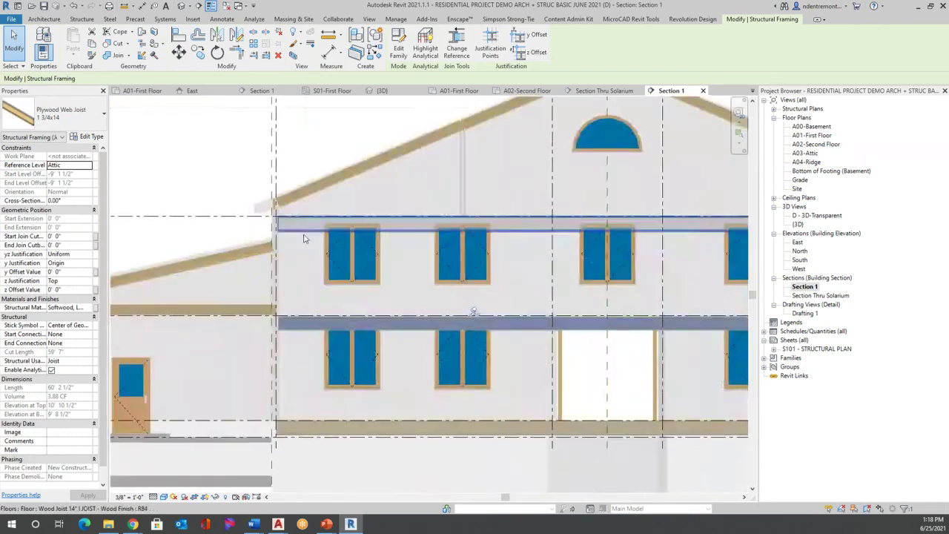
pyautogui.scroll(3, 300, 325)
pyautogui.press('Escape')
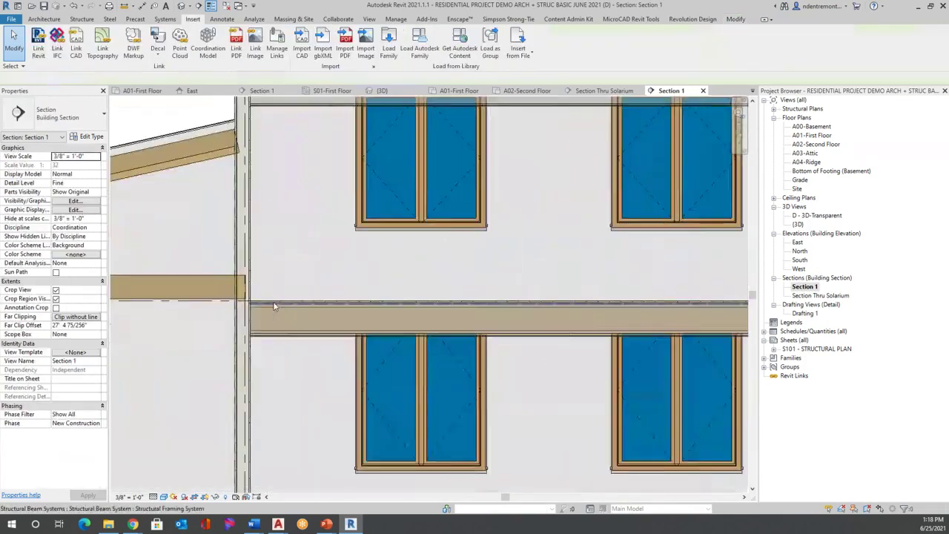
# Copy the second-floor structural beam system about 52' up so that it sits above the roof.
pyautogui.scroll(3, 278, 304)
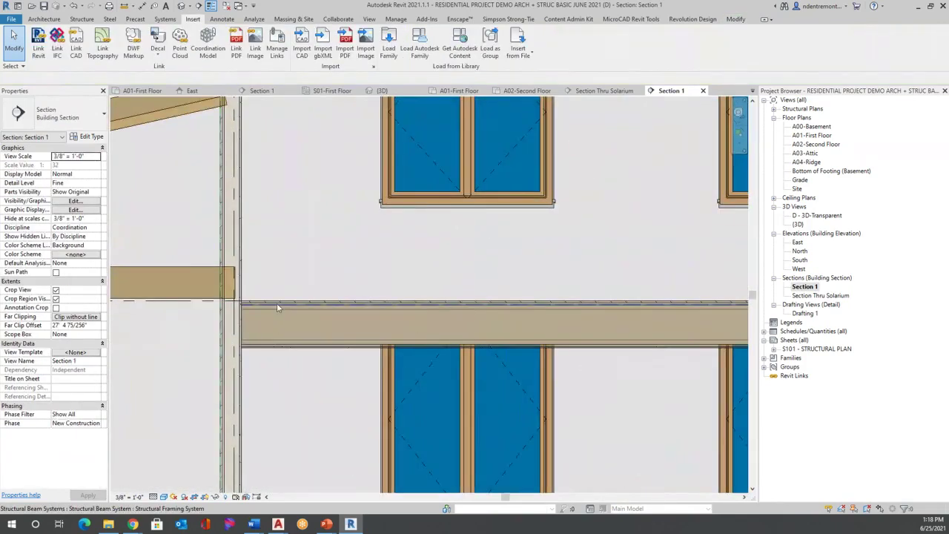
pyautogui.click(276, 303)
pyautogui.click(198, 54)
pyautogui.click(352, 303)
pyautogui.scroll(-5, 345, 308)
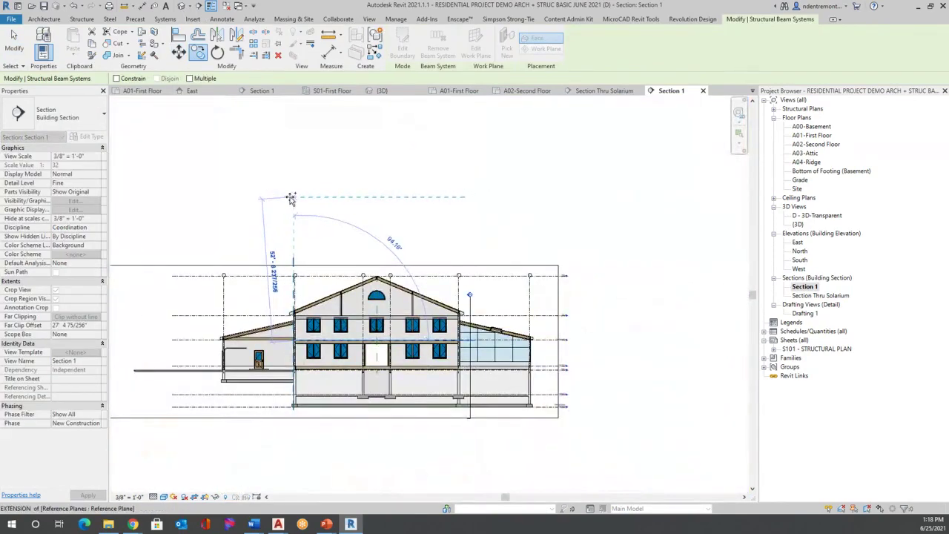
pyautogui.press('Escape')
# Open the default 3D view and examine the copied joist system above the roof.
pyautogui.scroll(3, 371, 201)
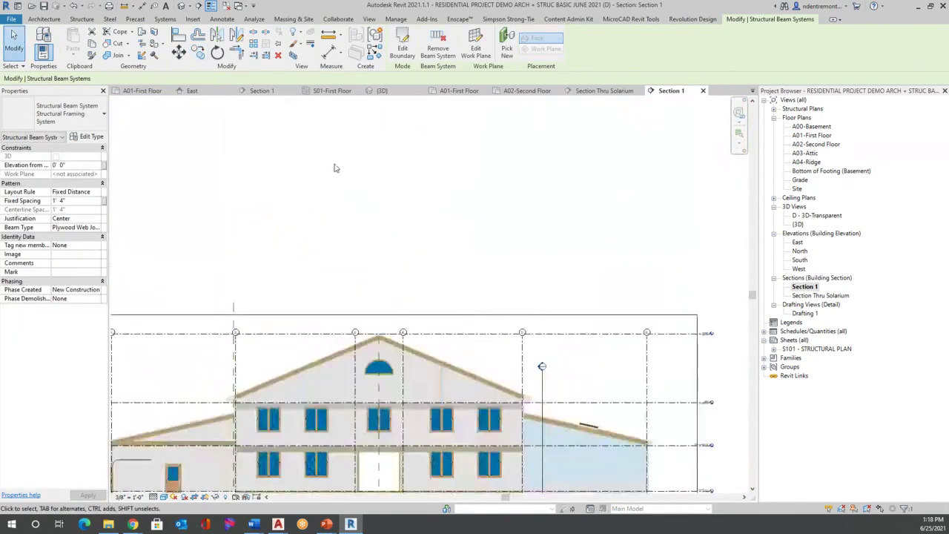
pyautogui.click(182, 6)
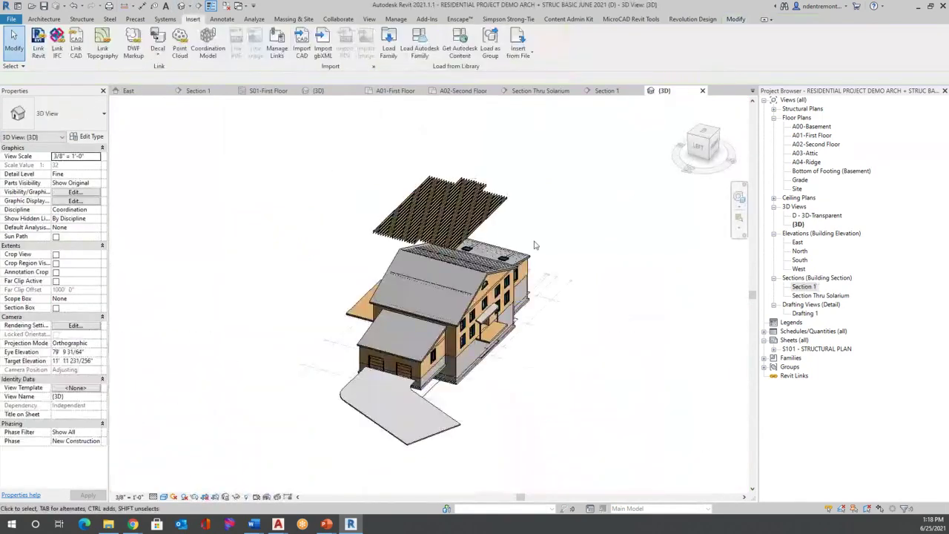
pyautogui.scroll(4, 473, 114)
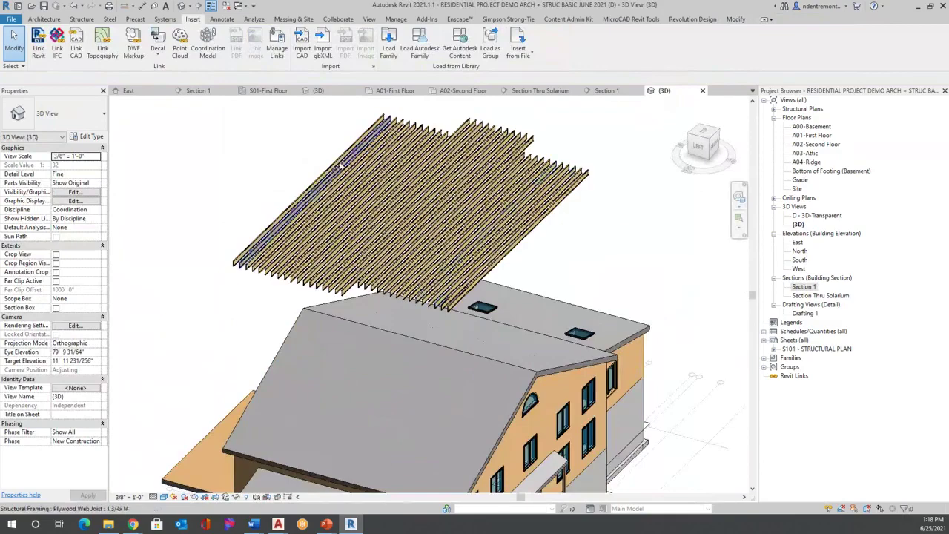
pyautogui.scroll(4, 451, 253)
pyautogui.keyDown('shift'); pyautogui.moveTo(447, 361); pyautogui.dragTo(615, 224, button='middle'); pyautogui.keyUp('shift')
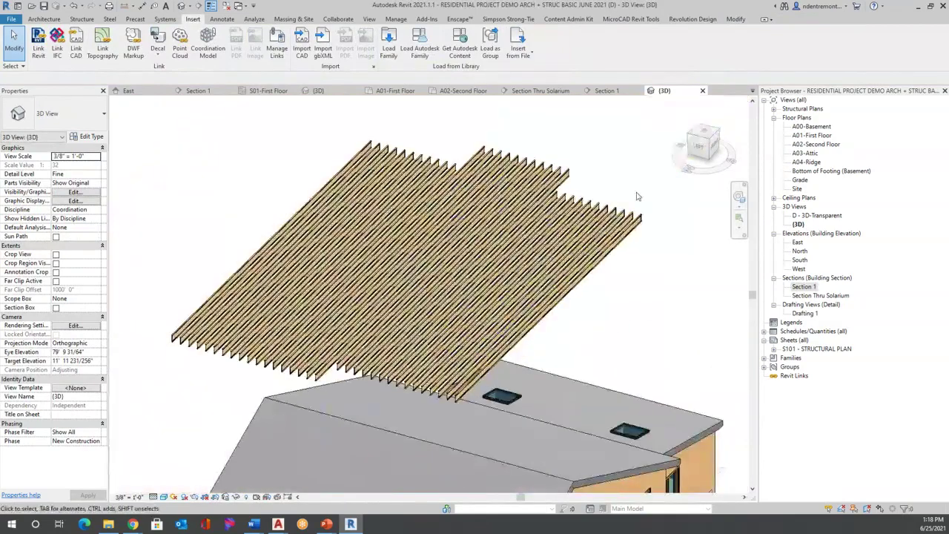
pyautogui.scroll(2, 602, 212)
pyautogui.click(602, 213)
pyautogui.keyDown('shift'); pyautogui.moveTo(602, 213); pyautogui.dragTo(504, 370, button='middle'); pyautogui.keyUp('shift')
pyautogui.scroll(4, 500, 374)
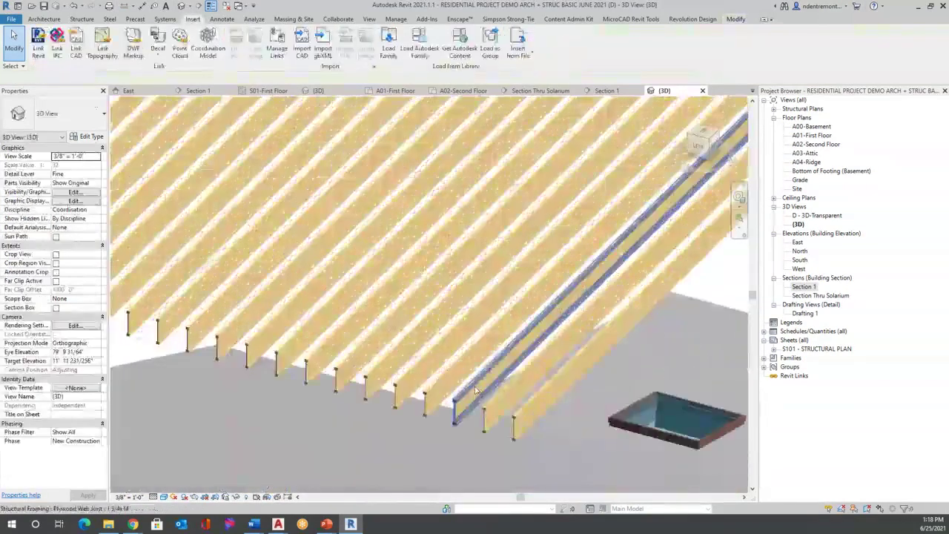
# Detach the third and fourth joists from the near edge of the copied beam system and pull their near ends back.
pyautogui.click(498, 377)
pyautogui.press('Escape')
pyautogui.scroll(3, 445, 341)
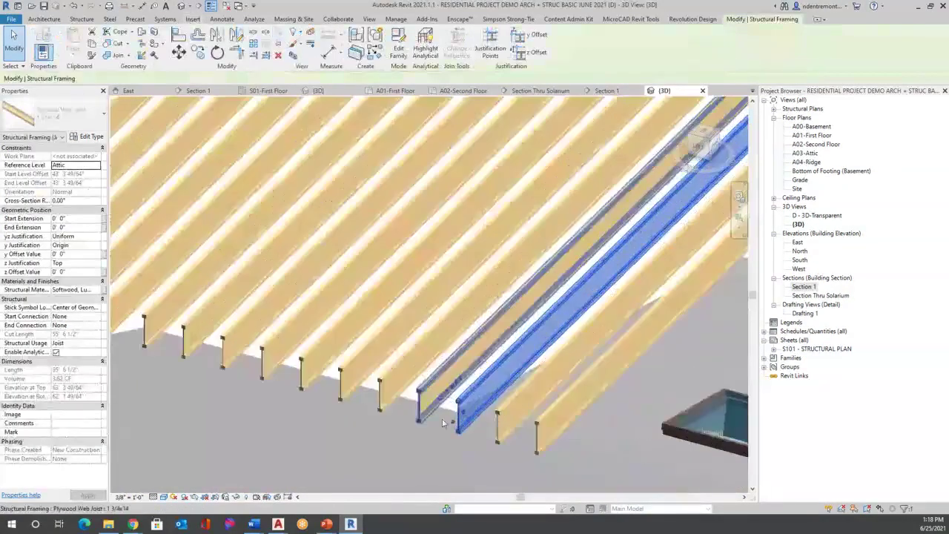
pyautogui.moveTo(598, 252); pyautogui.dragTo(633, 239)
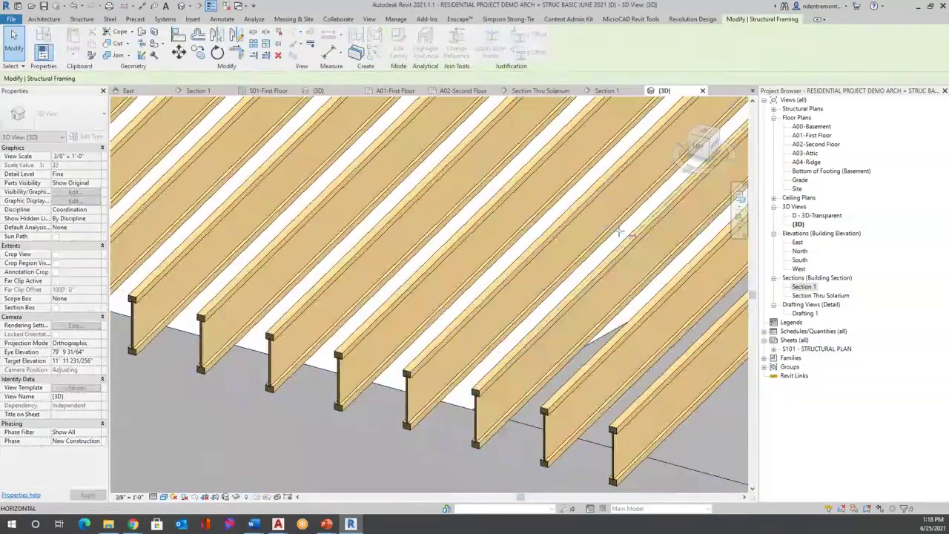
pyautogui.click(433, 350)
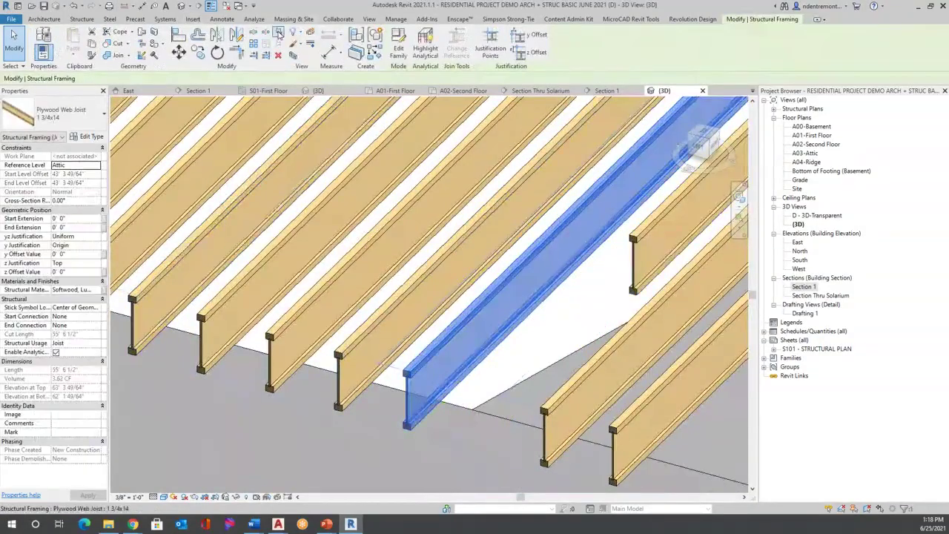
pyautogui.moveTo(407, 377); pyautogui.dragTo(557, 217)
# Unpin the fifth joist of the copied system, pull its near end back about 5' 6", and clear the selection.
pyautogui.click(437, 269)
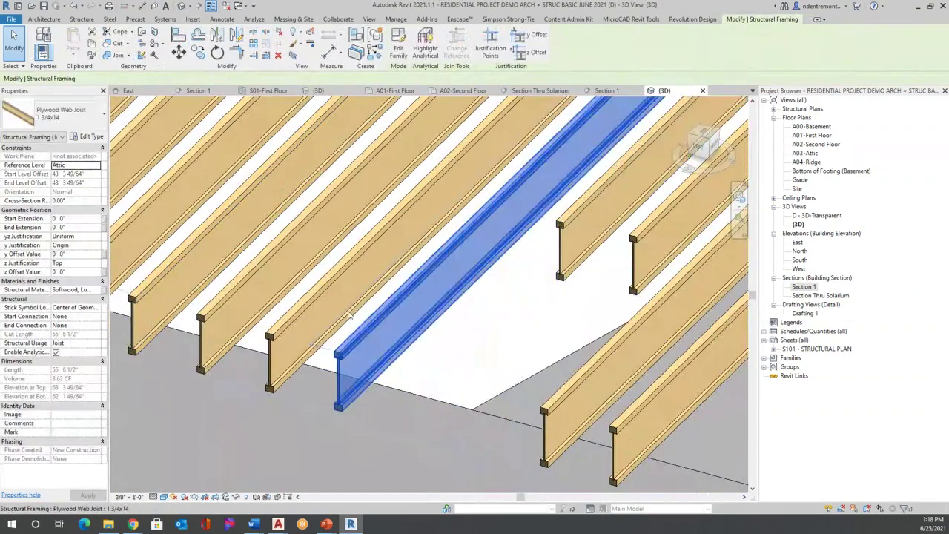
pyautogui.click(280, 32)
pyautogui.moveTo(339, 356); pyautogui.dragTo(494, 207)
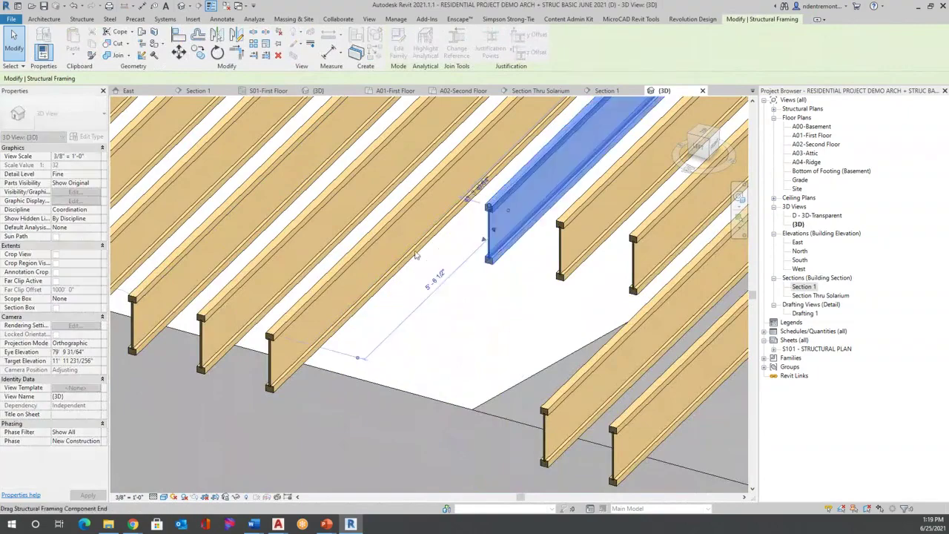
pyautogui.scroll(-6, 377, 309)
pyautogui.scroll(-3, 426, 331)
pyautogui.click(586, 278)
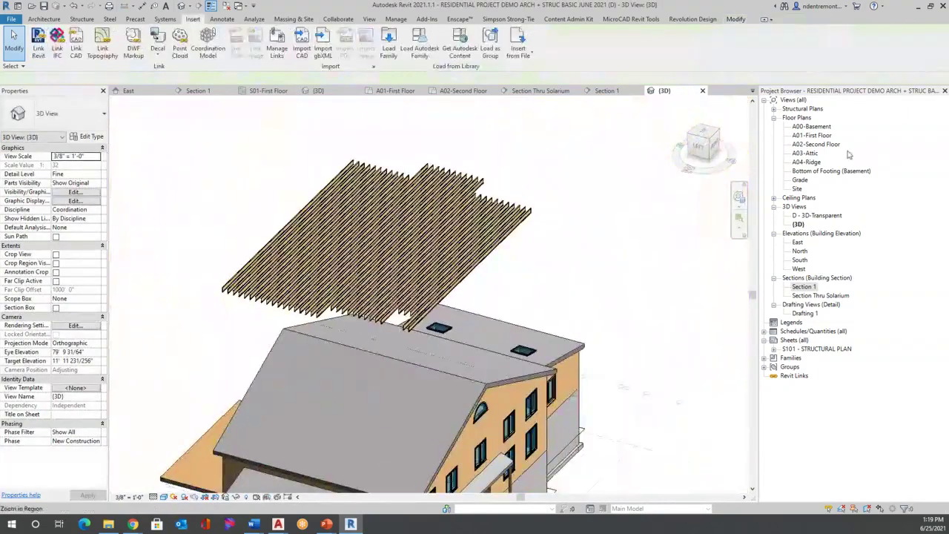
# Draw a building section in the A01-First Floor plan, running vertically through the whole main house just right of the stairs.
pyautogui.doubleClick(812, 136)
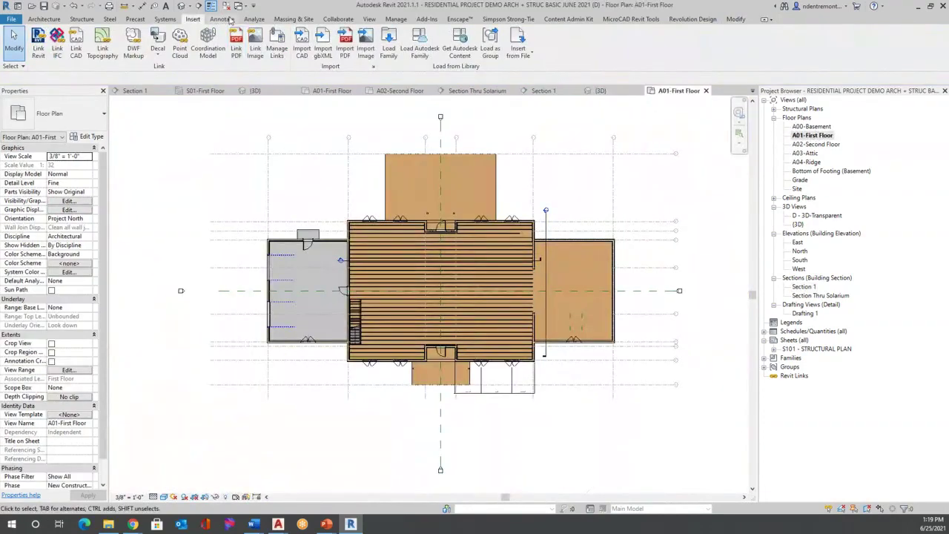
pyautogui.click(229, 19)
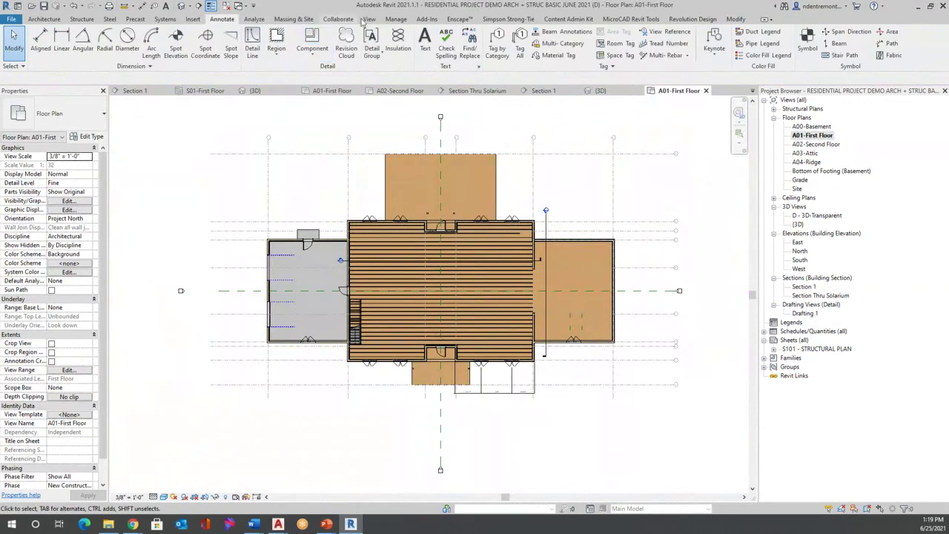
pyautogui.click(369, 20)
pyautogui.click(337, 43)
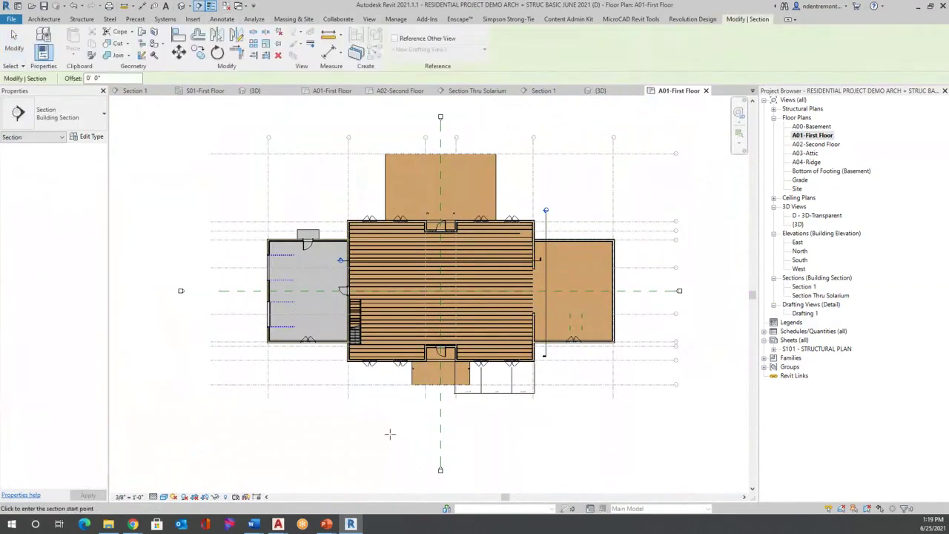
pyautogui.click(390, 435)
pyautogui.click(390, 127)
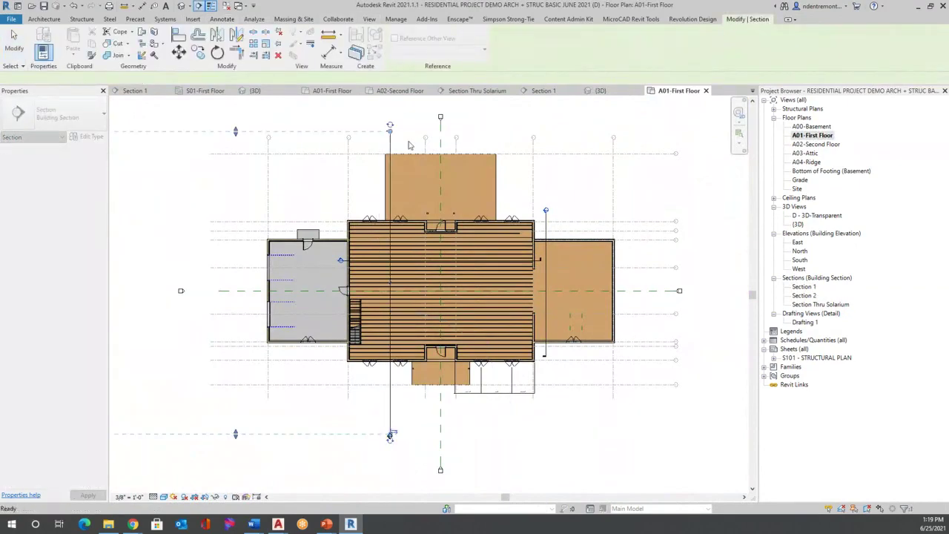
pyautogui.press('Escape')
# Open the new section's view and extend its crop region upward to take in the copied joists above the roof.
pyautogui.scroll(3, 391, 439)
pyautogui.scroll(-3, 391, 439)
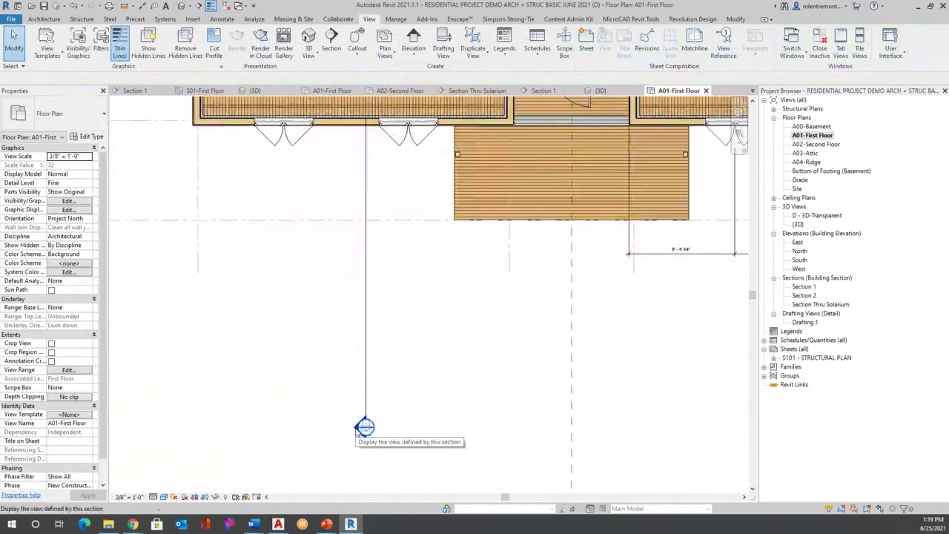
pyautogui.doubleClick(361, 373)
pyautogui.scroll(-4, 474, 415)
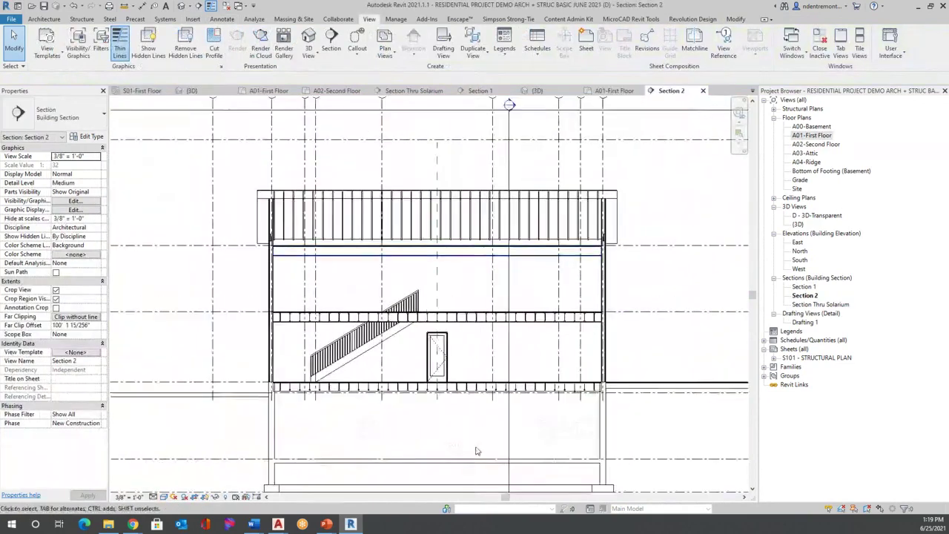
pyautogui.click(461, 301)
pyautogui.moveTo(466, 300); pyautogui.dragTo(470, 202)
pyautogui.scroll(6, 448, 215)
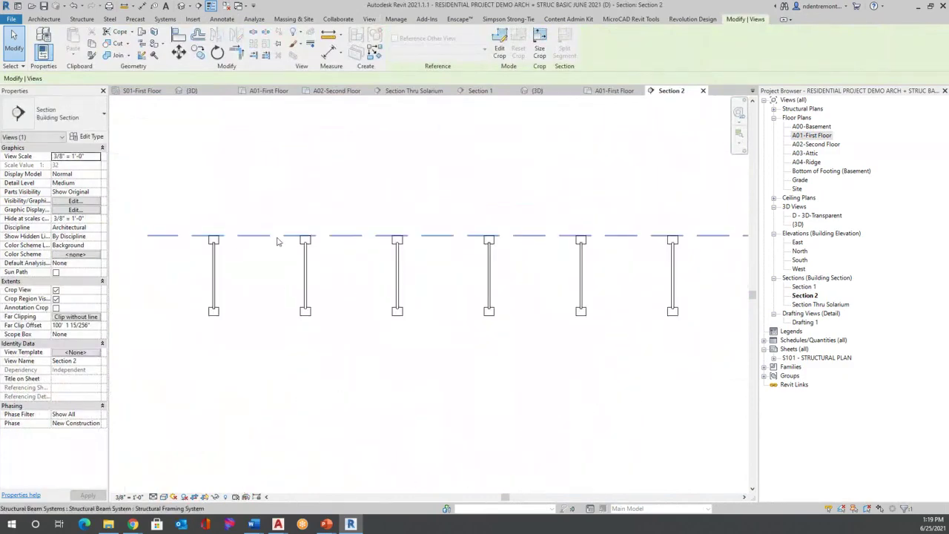
# Display the section view in the Shaded visual style at Fine detail level.
pyautogui.click(164, 498)
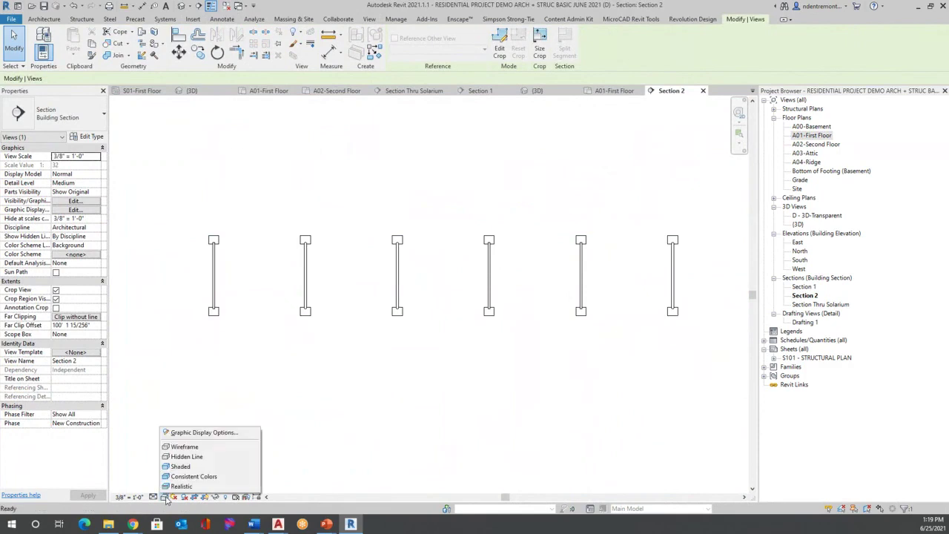
pyautogui.click(178, 467)
pyautogui.scroll(-2, 279, 265)
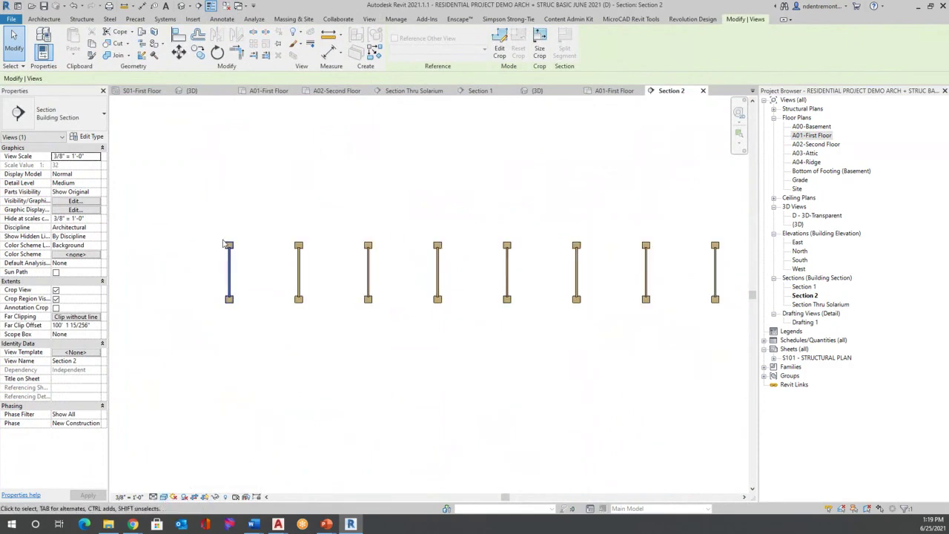
pyautogui.scroll(5, 223, 256)
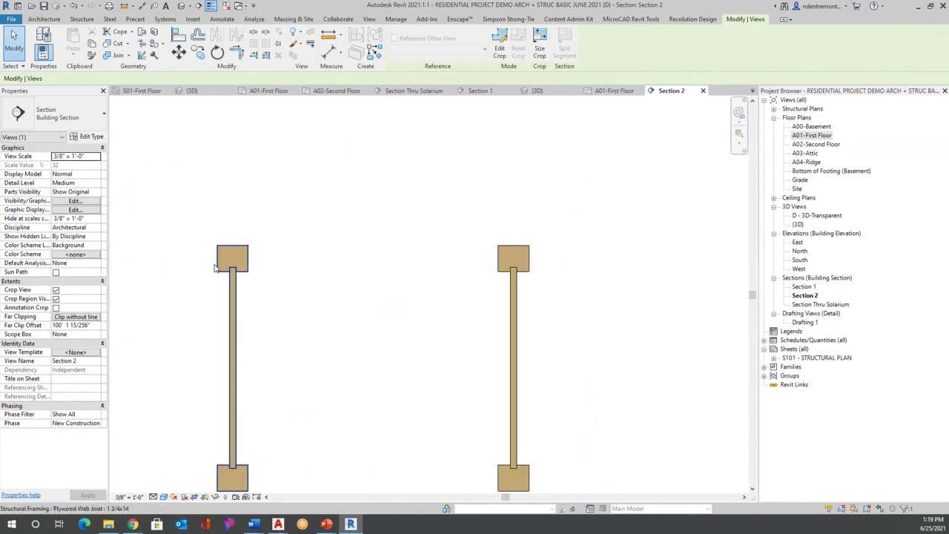
pyautogui.click(153, 496)
pyautogui.click(162, 486)
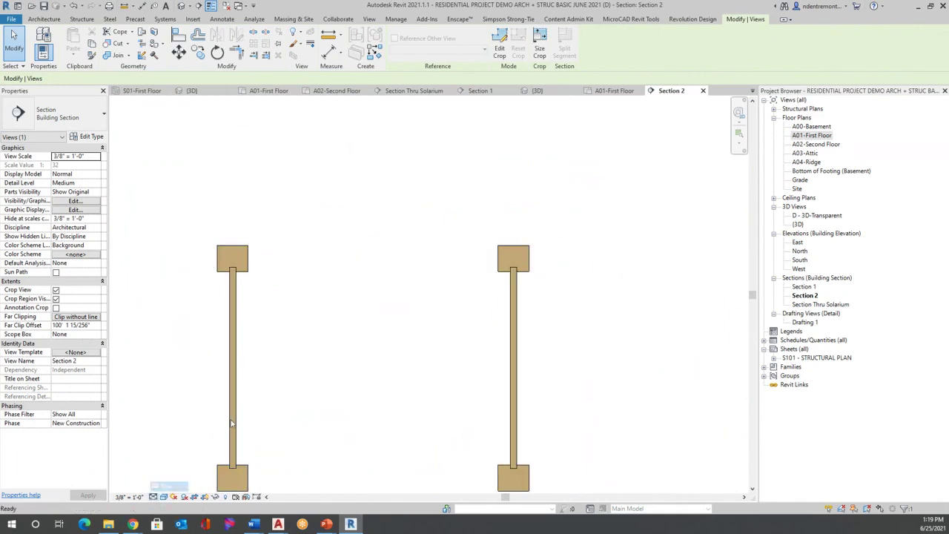
pyautogui.click(320, 340)
# Examine the copied joists above the roof and the floor joists inside the house in the section view.
pyautogui.scroll(-5, 375, 238)
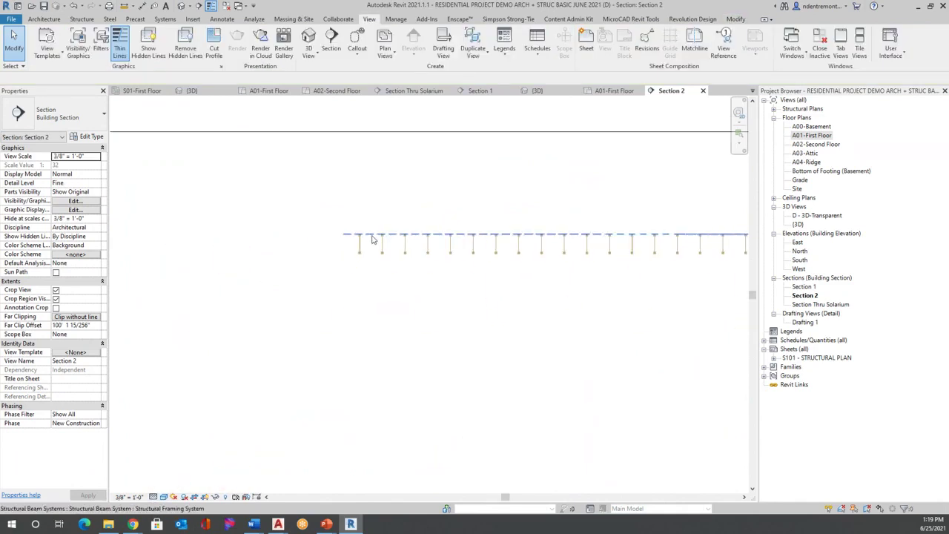
pyautogui.scroll(-3, 371, 238)
pyautogui.scroll(-4, 467, 373)
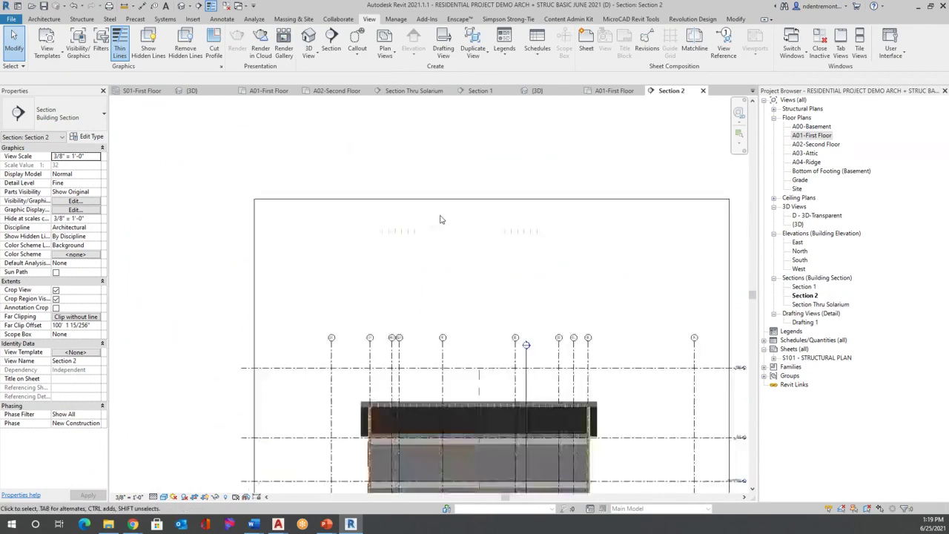
pyautogui.scroll(6, 523, 341)
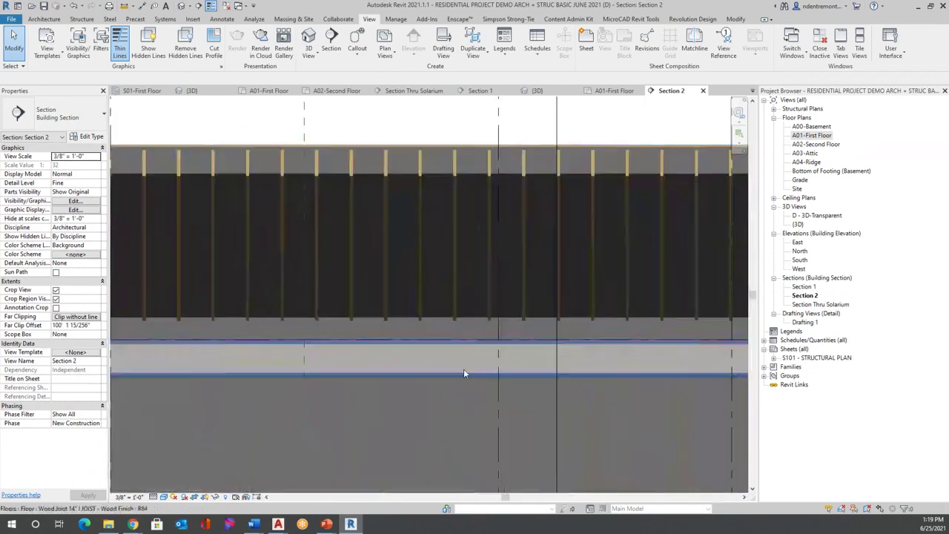
pyautogui.scroll(-5, 549, 273)
pyautogui.scroll(10, 605, 377)
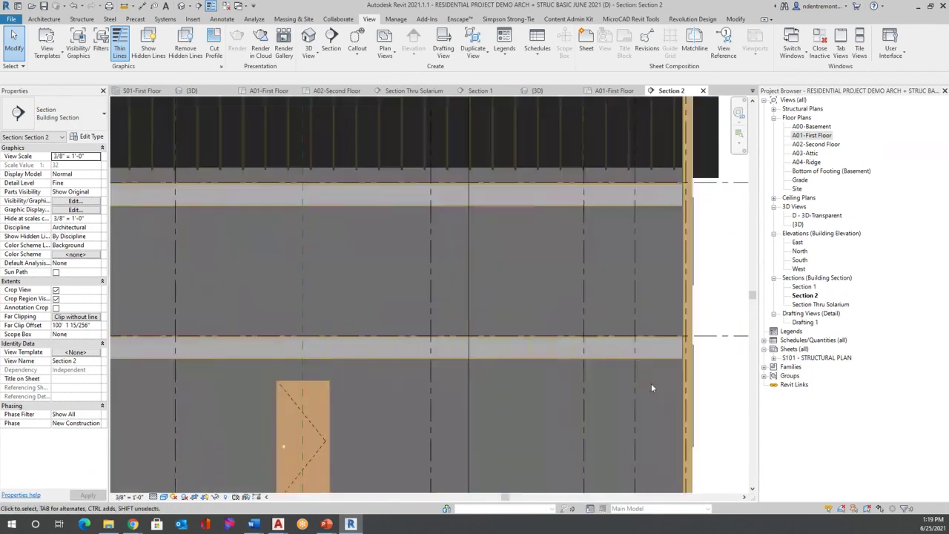
pyautogui.scroll(2, 530, 263)
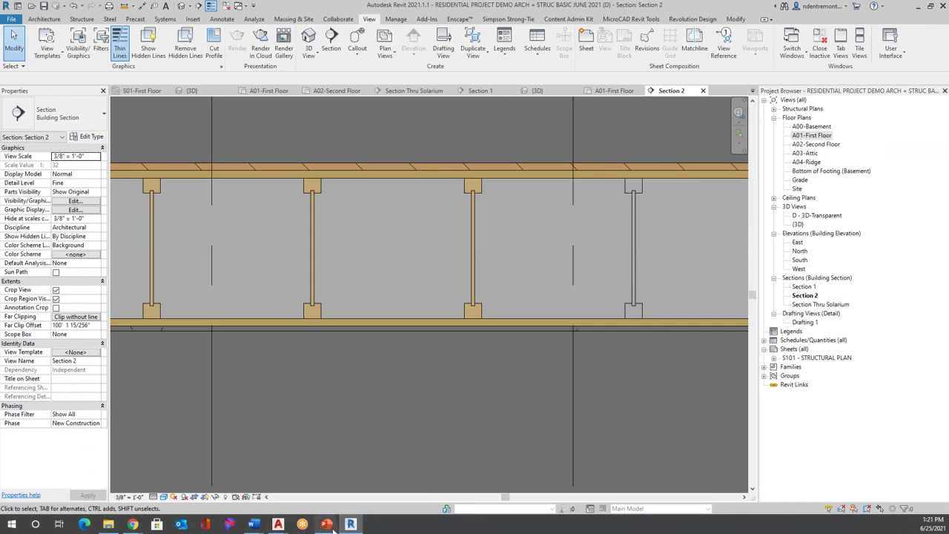
# Switch to the PowerPoint slide show, advance to the upcoming webinars and events slide, and return to Revit.
pyautogui.moveTo(328, 528)
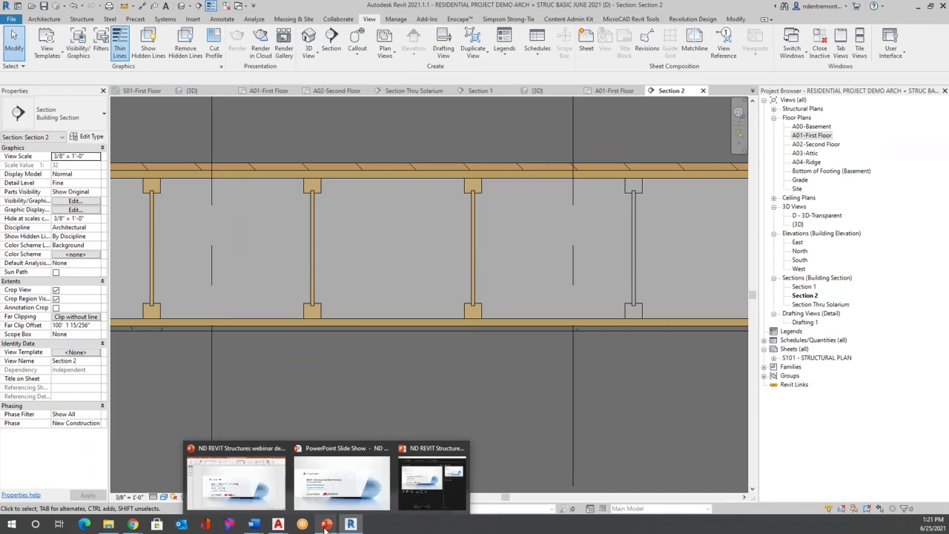
pyautogui.click(336, 471)
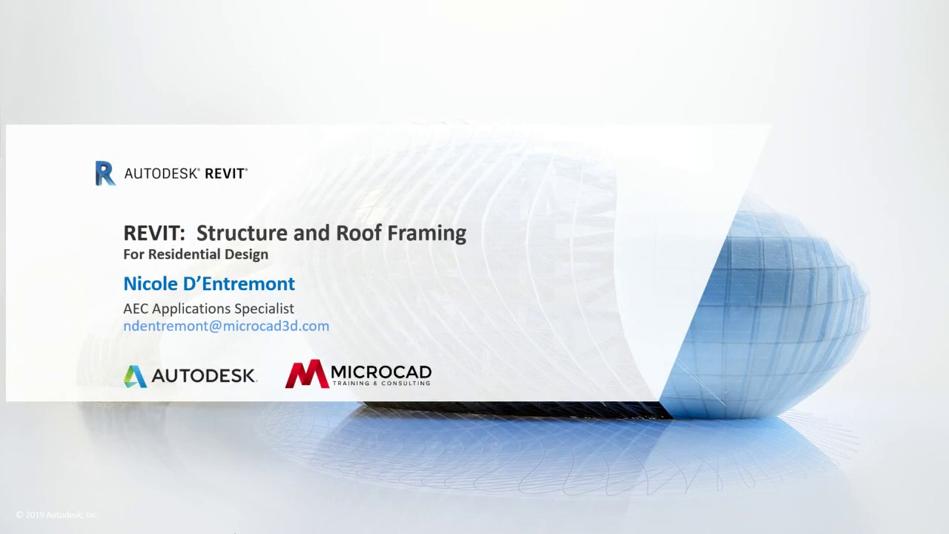
pyautogui.click(513, 275)
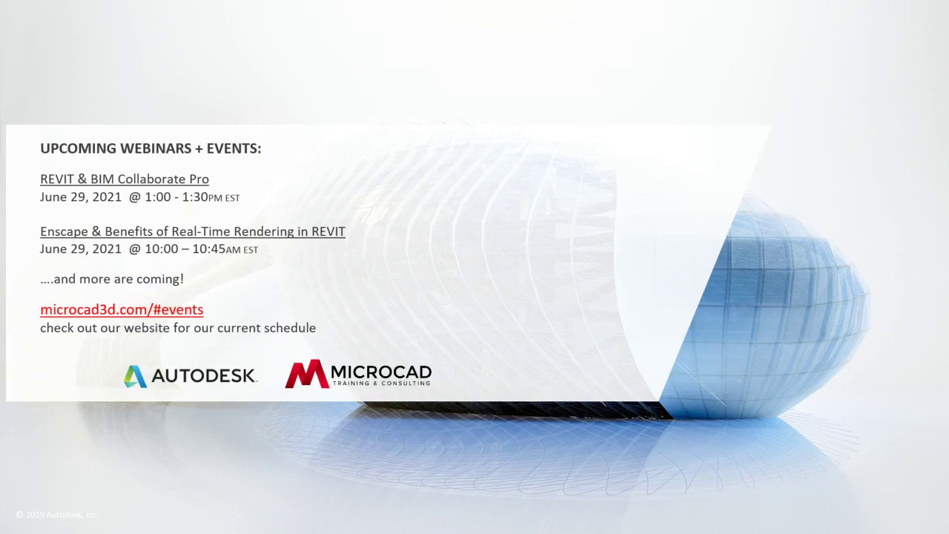
pyautogui.hotkey('alt', 'Tab')
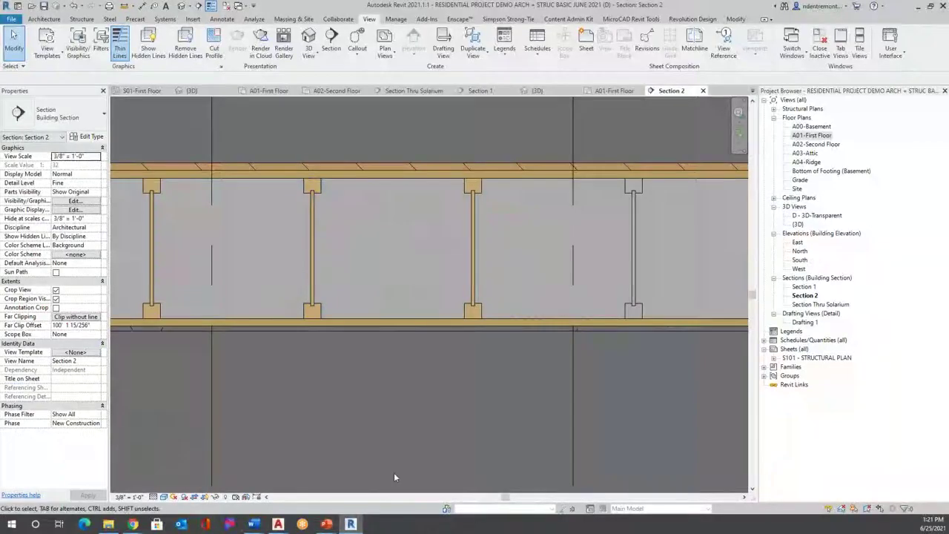
# Open the A00-Basement floor plan and inspect the main house's upper foundation wall and its properties.
pyautogui.scroll(-1, 391, 310)
pyautogui.scroll(-2, 371, 321)
pyautogui.scroll(-6, 475, 282)
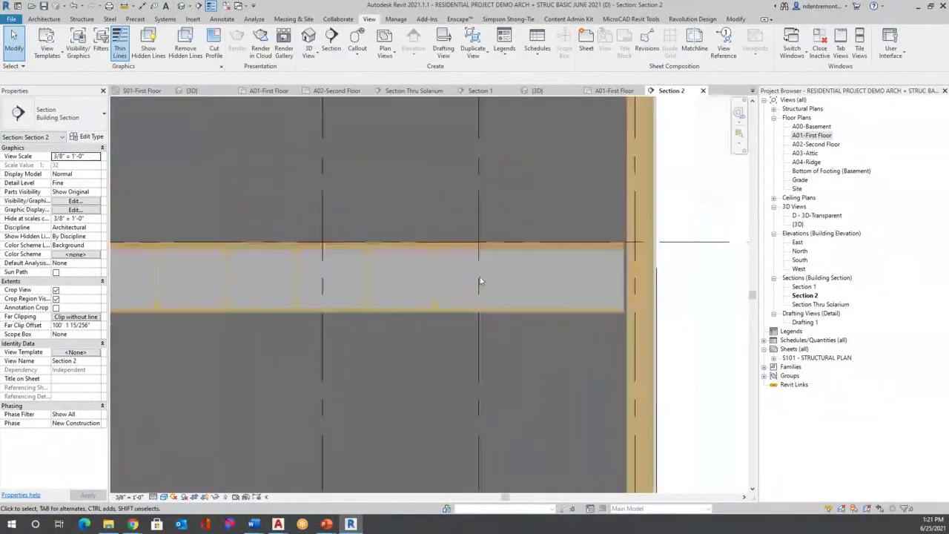
pyautogui.scroll(-6, 553, 290)
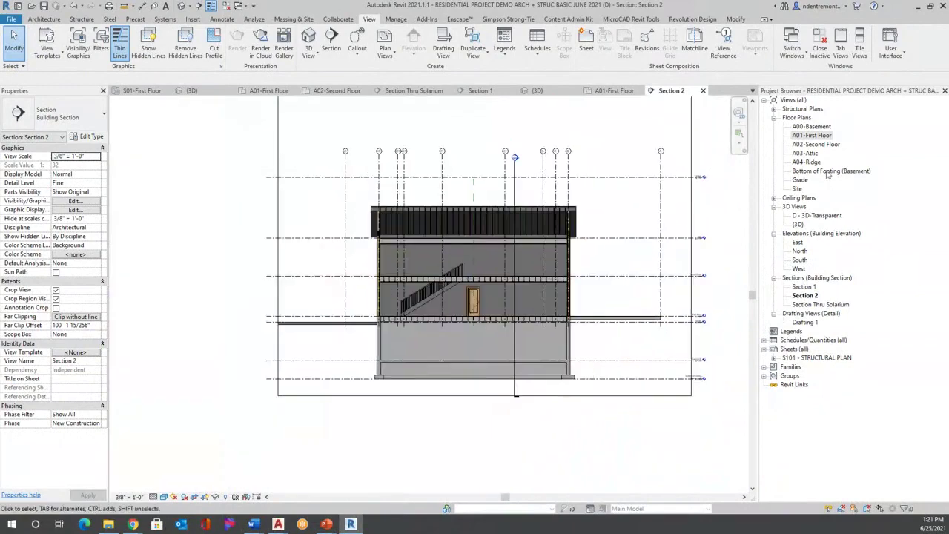
pyautogui.doubleClick(821, 127)
pyautogui.scroll(5, 363, 222)
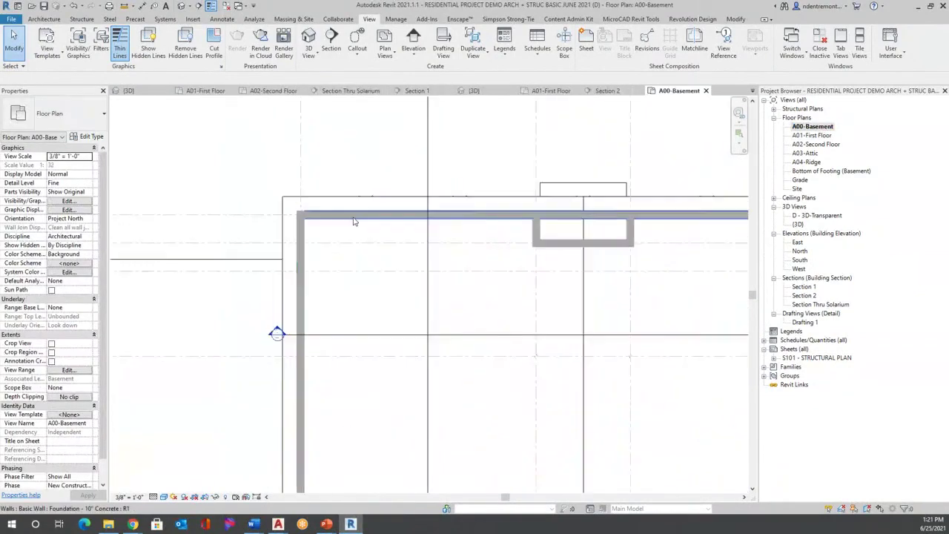
pyautogui.click(310, 214)
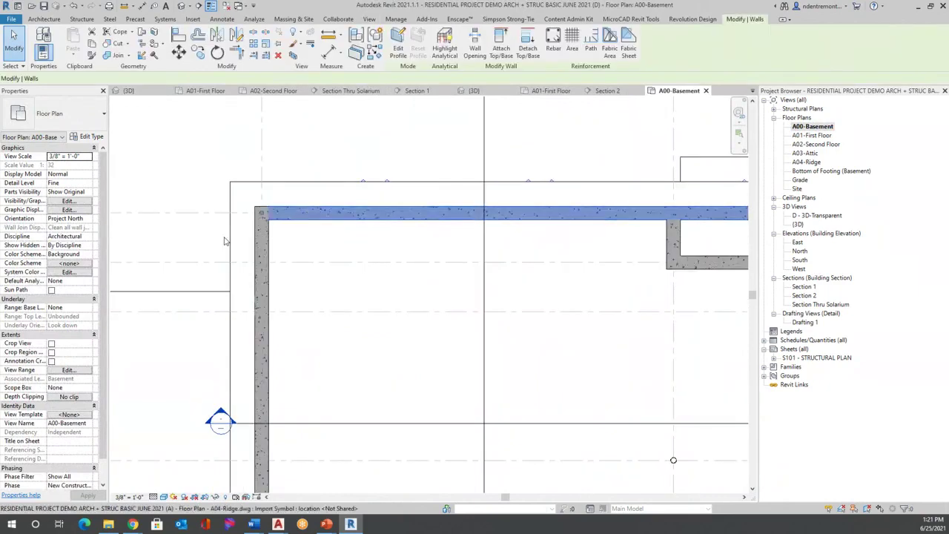
pyautogui.scroll(-2, 297, 216)
pyautogui.scroll(3, 278, 222)
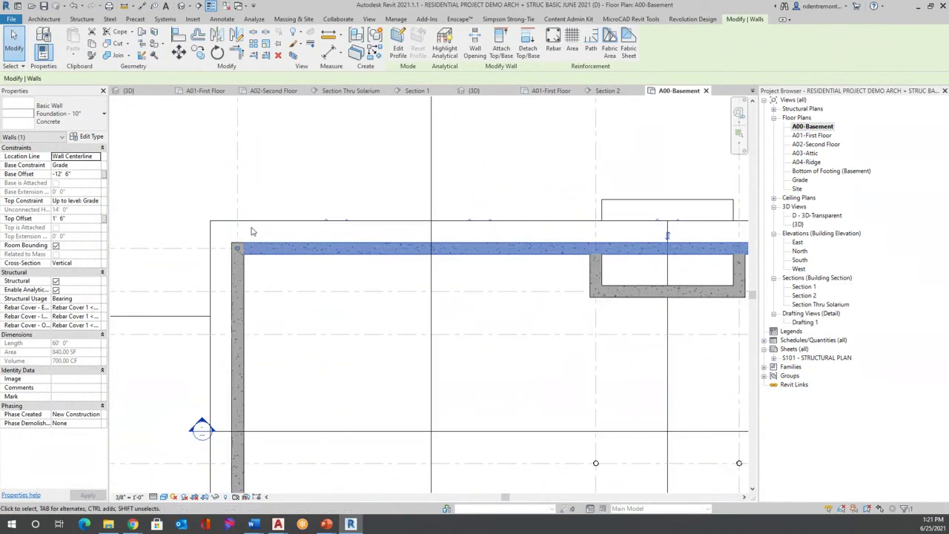
pyautogui.scroll(4, 249, 233)
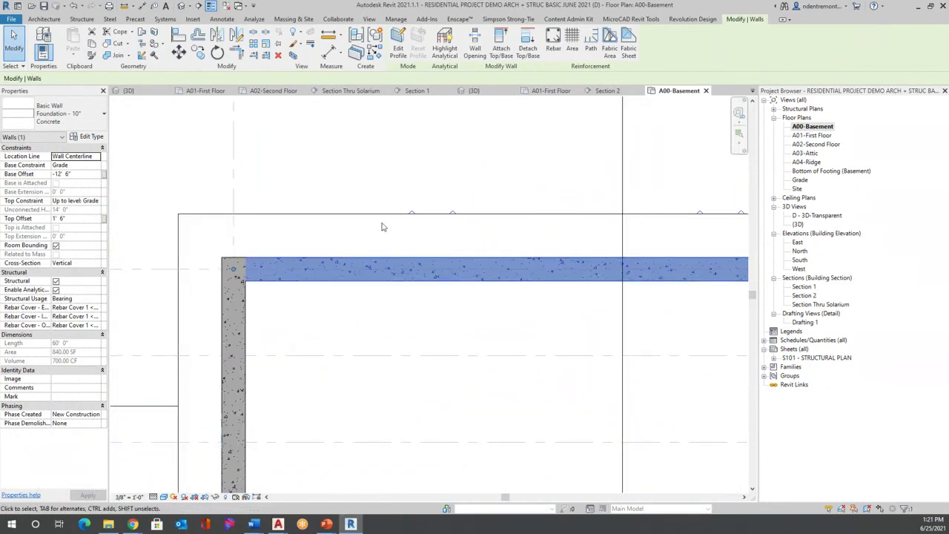
pyautogui.scroll(-3, 130, 169)
pyautogui.press('z')
pyautogui.press('f')
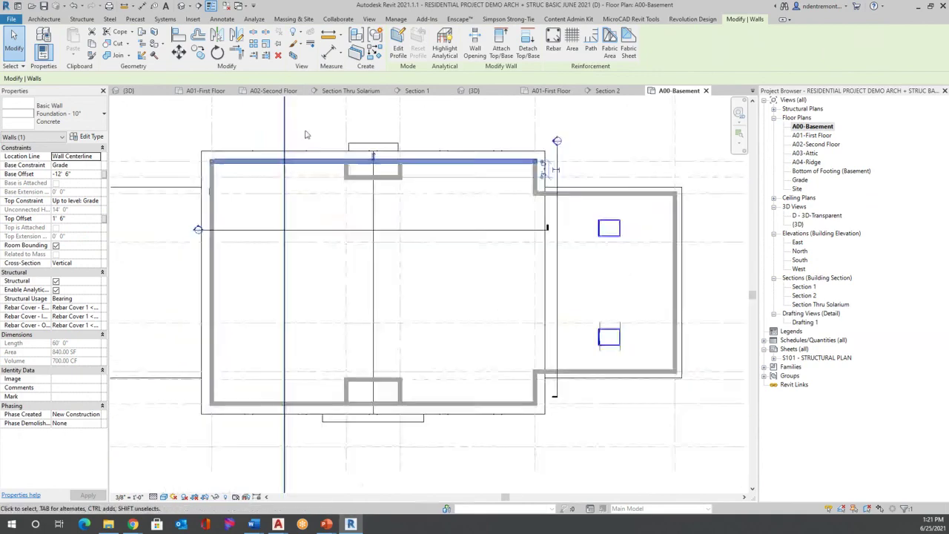
# Open the default 3D view and examine the foundation walls and footings around the house and porch.
pyautogui.click(181, 6)
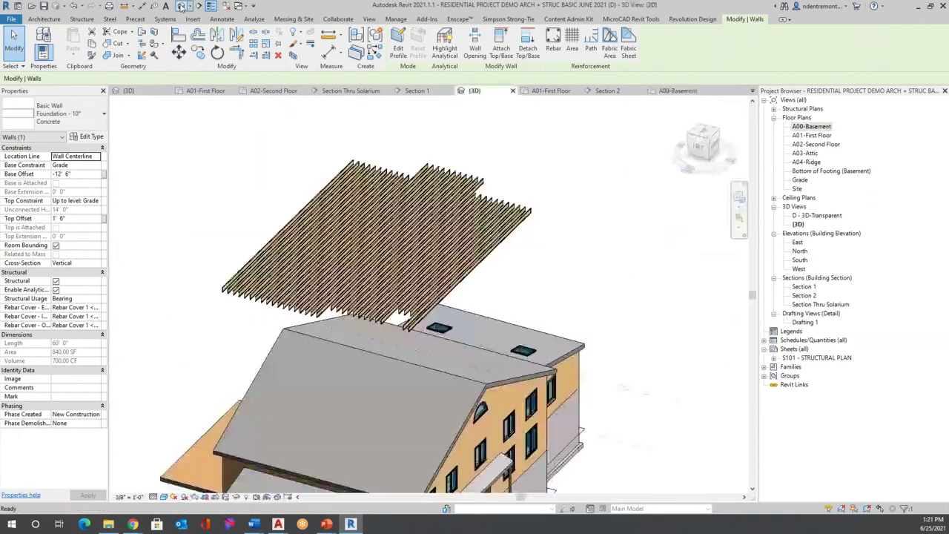
pyautogui.scroll(-3, 490, 315)
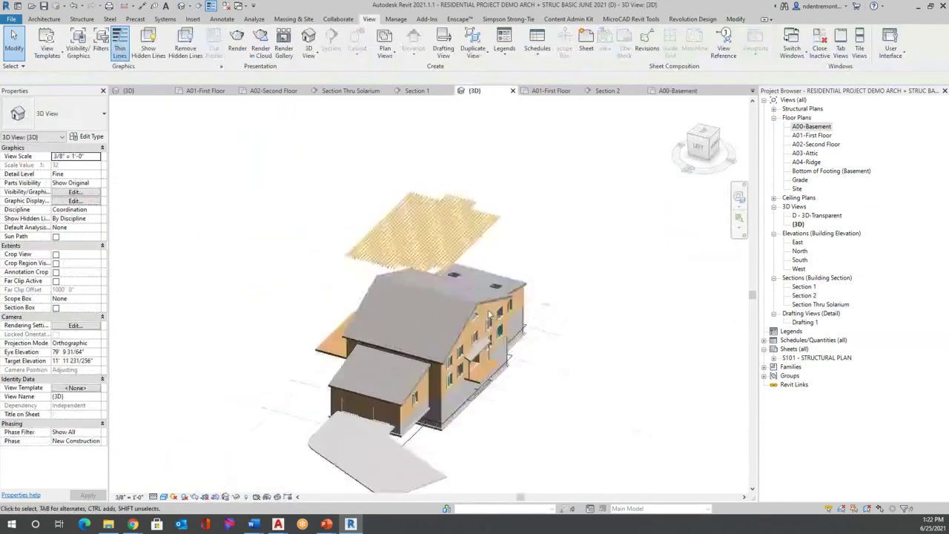
pyautogui.scroll(4, 489, 315)
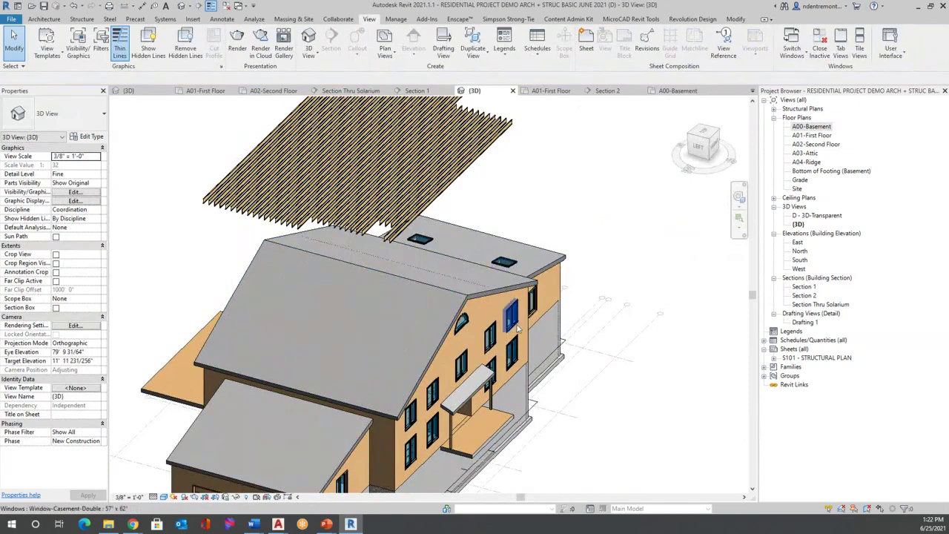
pyautogui.scroll(-5, 528, 326)
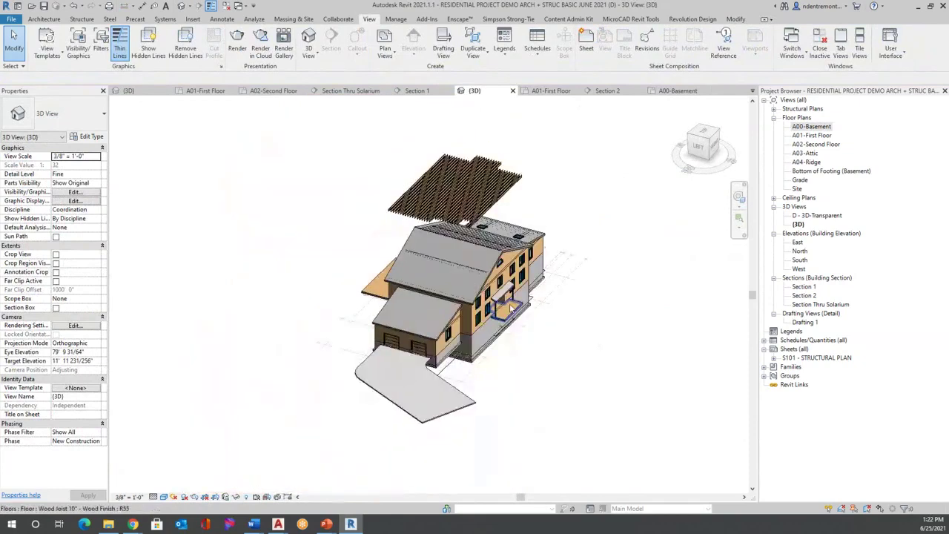
pyautogui.scroll(8, 510, 307)
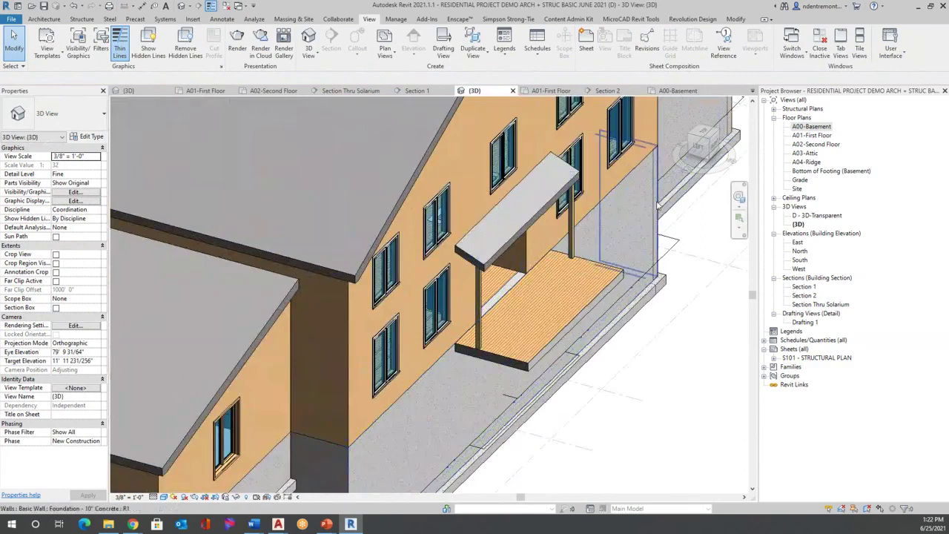
pyautogui.scroll(-6, 537, 280)
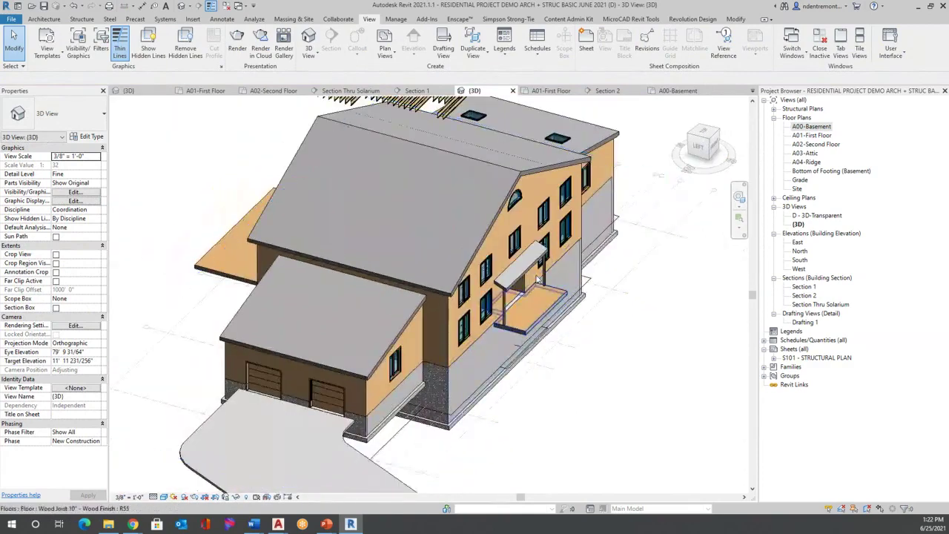
# Return to the A00-Basement floor plan and select the main house's upper 10" concrete foundation wall.
pyautogui.doubleClick(812, 127)
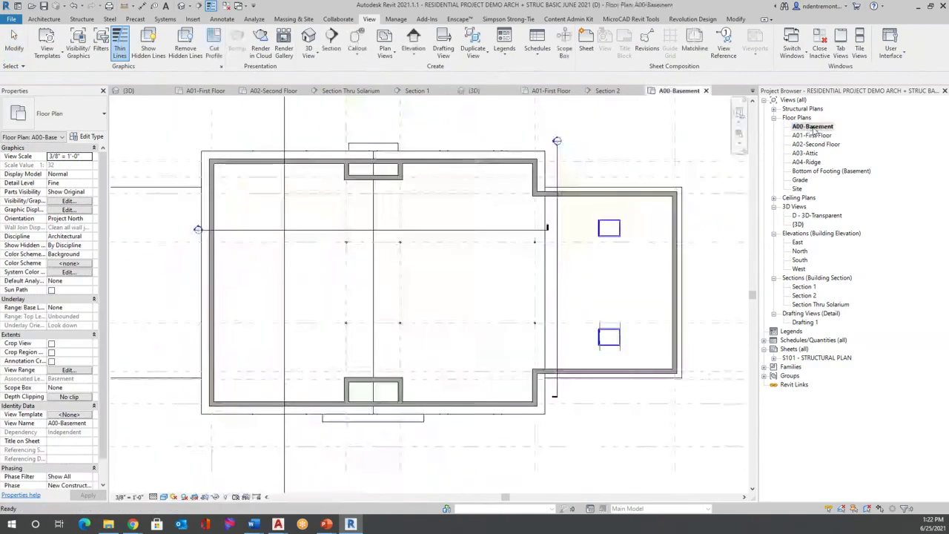
pyautogui.scroll(6, 178, 194)
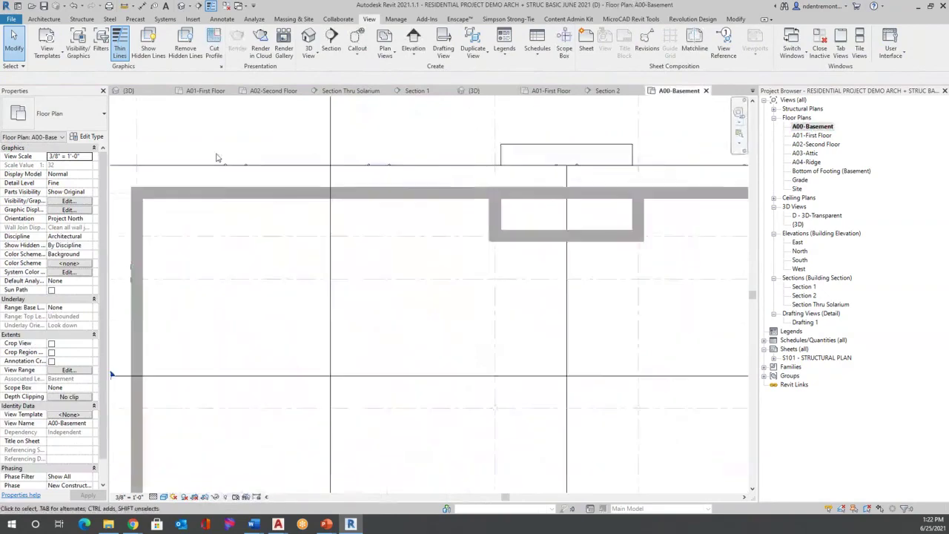
pyautogui.click(176, 197)
pyautogui.scroll(-5, 483, 279)
pyautogui.scroll(4, 471, 281)
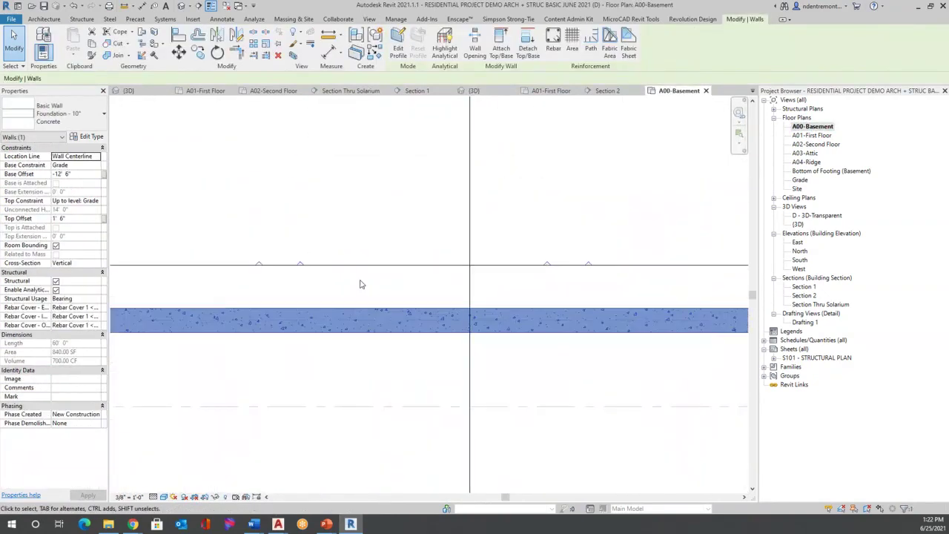
pyautogui.scroll(-1, 504, 278)
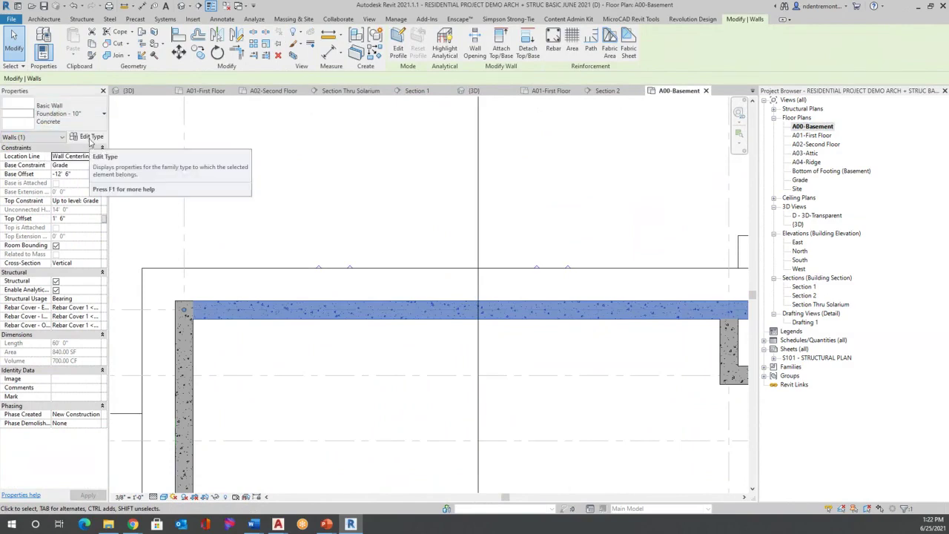
# Duplicate the selected wall's type under the name Foundation - 16" Concrete.
pyautogui.click(89, 138)
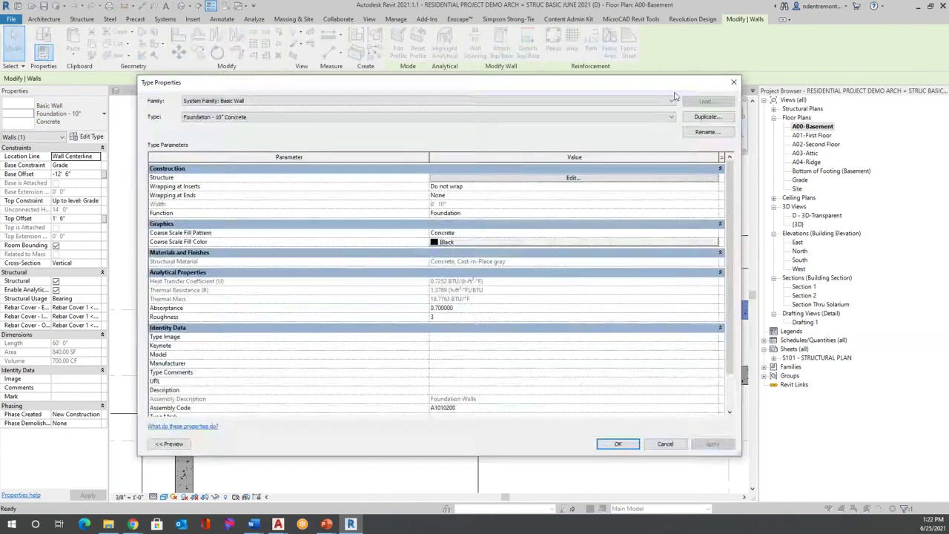
pyautogui.click(707, 116)
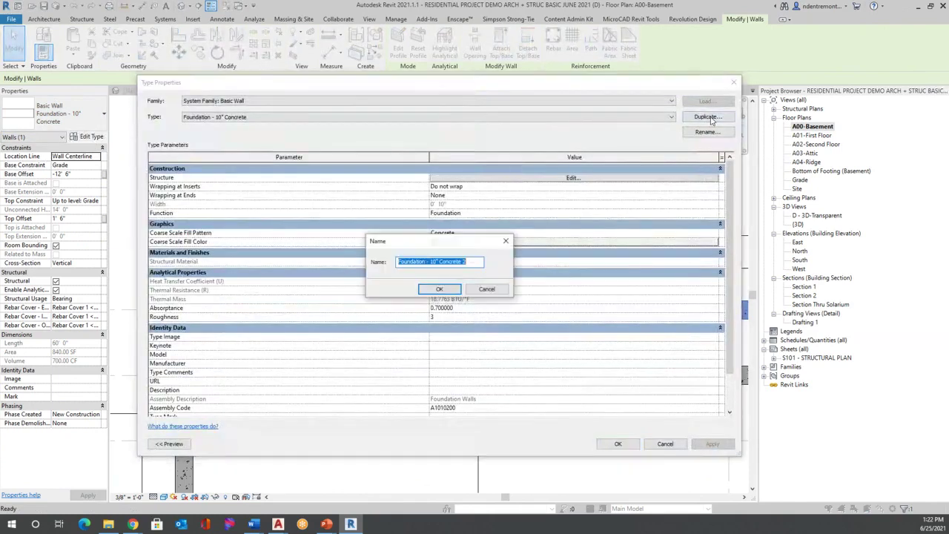
pyautogui.click(435, 263)
pyautogui.press('BackSpace')
pyautogui.write('6')
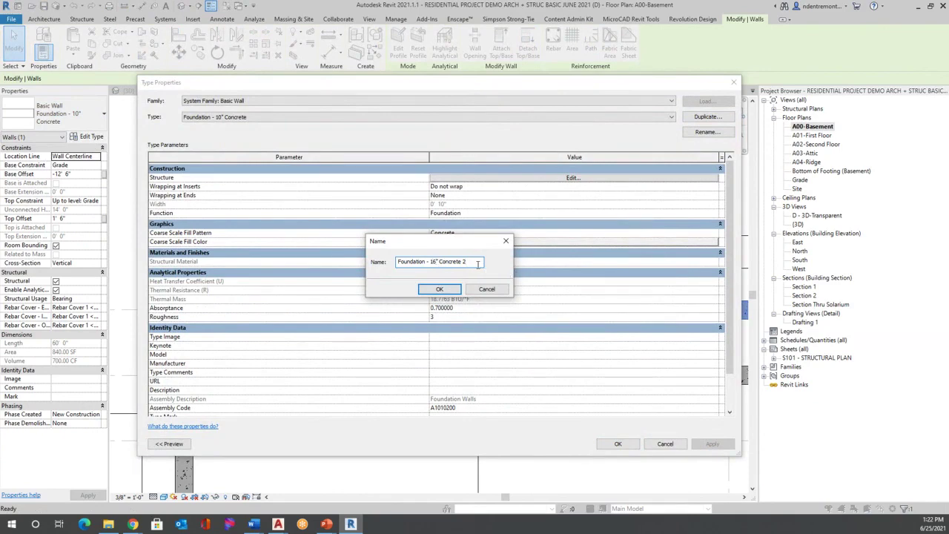
pyautogui.click(430, 290)
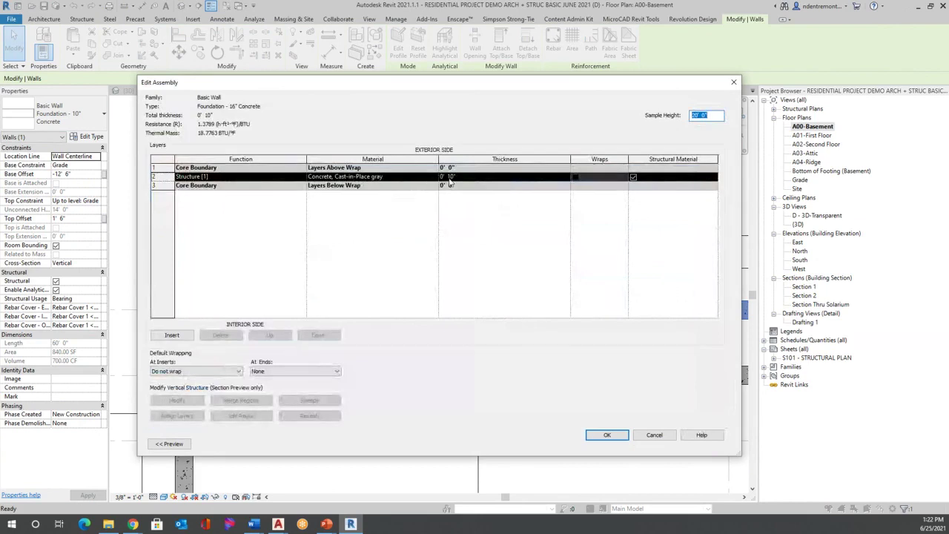
# Set the concrete structure layer's thickness to 16" and apply the new type to the selected wall.
pyautogui.click(455, 177)
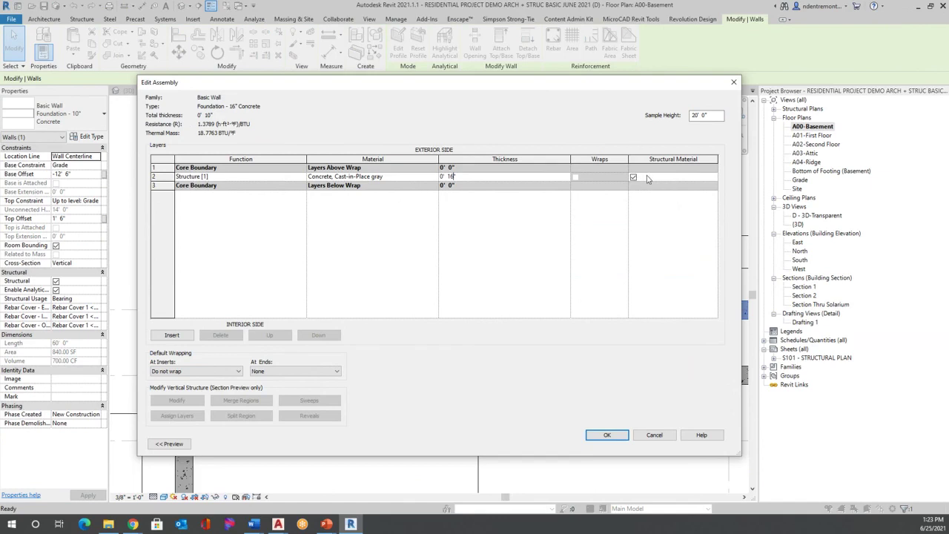
pyautogui.click(606, 434)
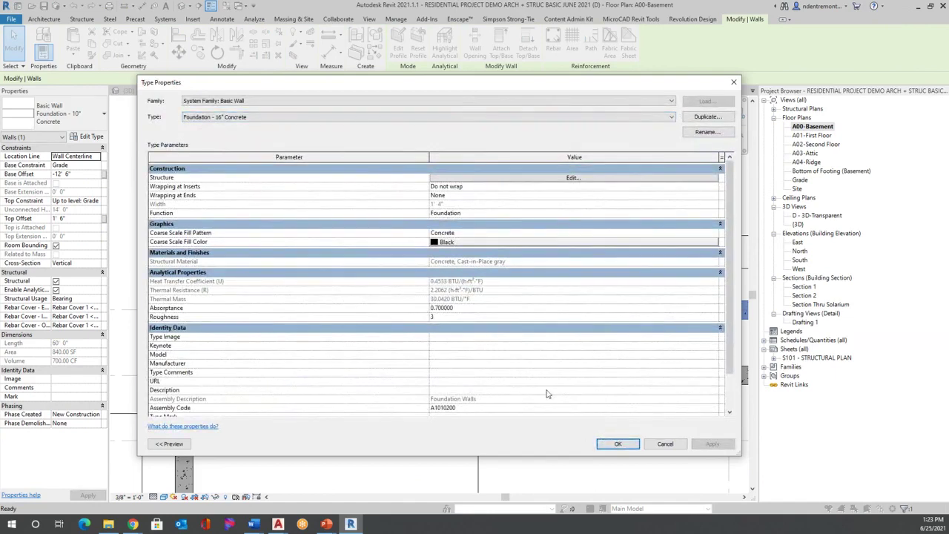
pyautogui.click(618, 444)
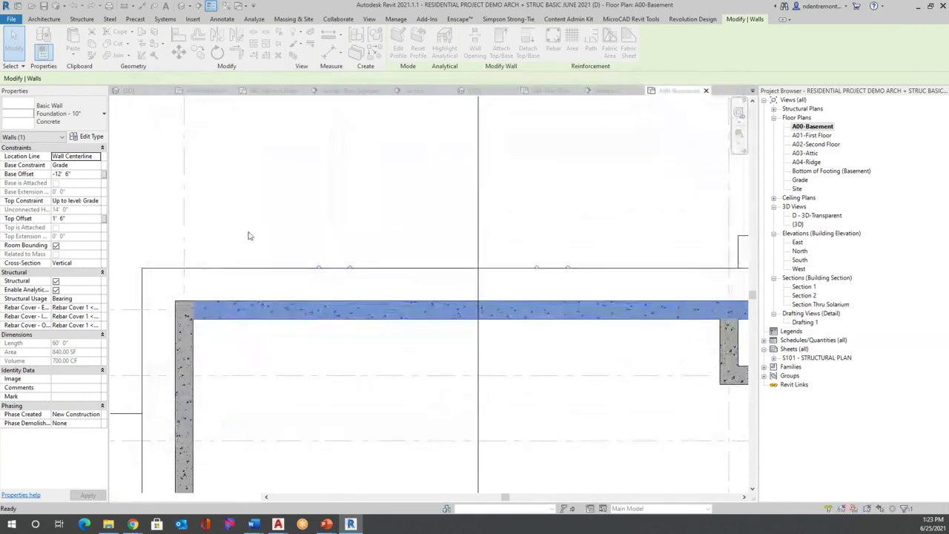
# Examine the main house's upper foundation wall and its corner join in the basement plan.
pyautogui.scroll(3, 195, 312)
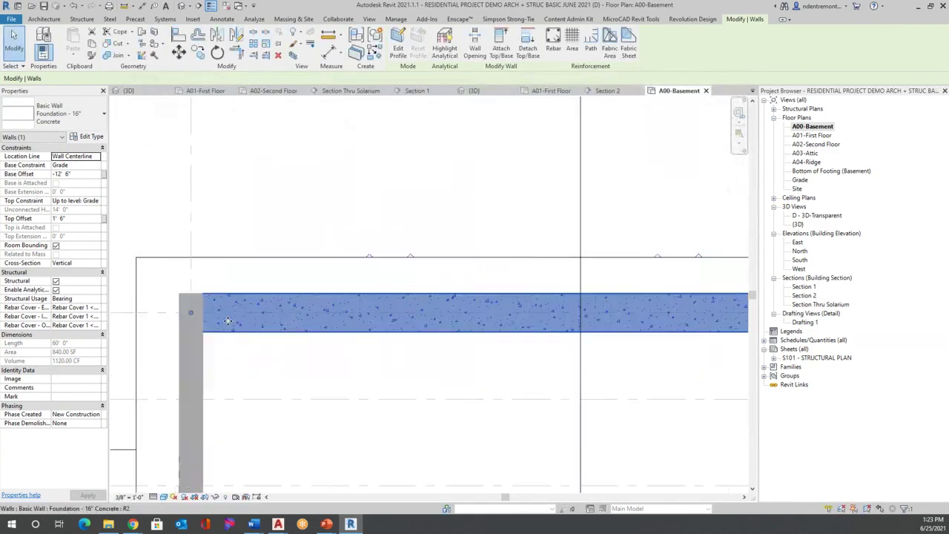
pyautogui.click(253, 362)
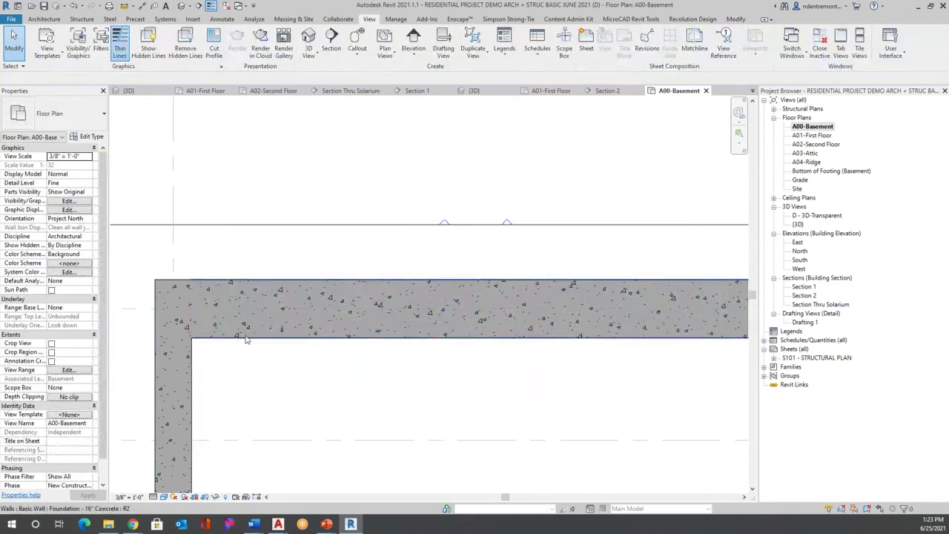
pyautogui.click(246, 338)
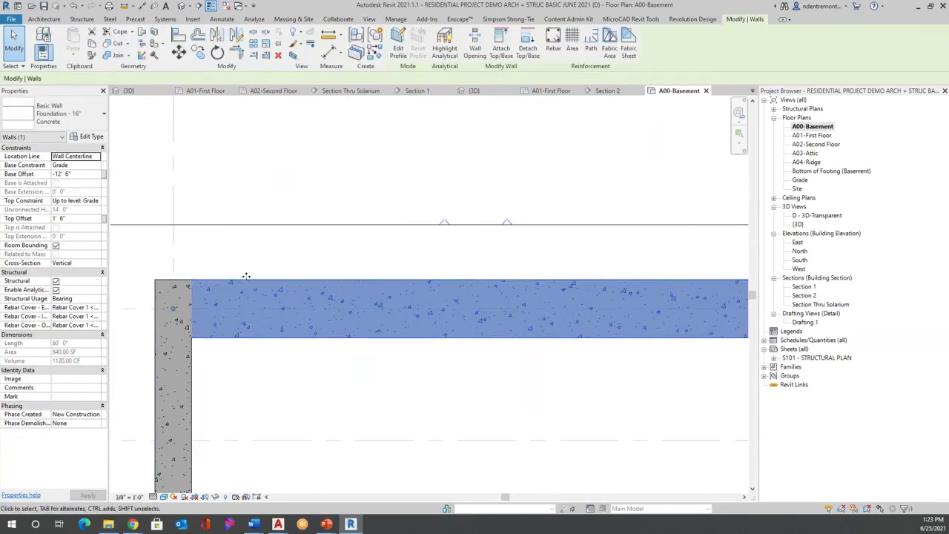
pyautogui.scroll(-2, 249, 276)
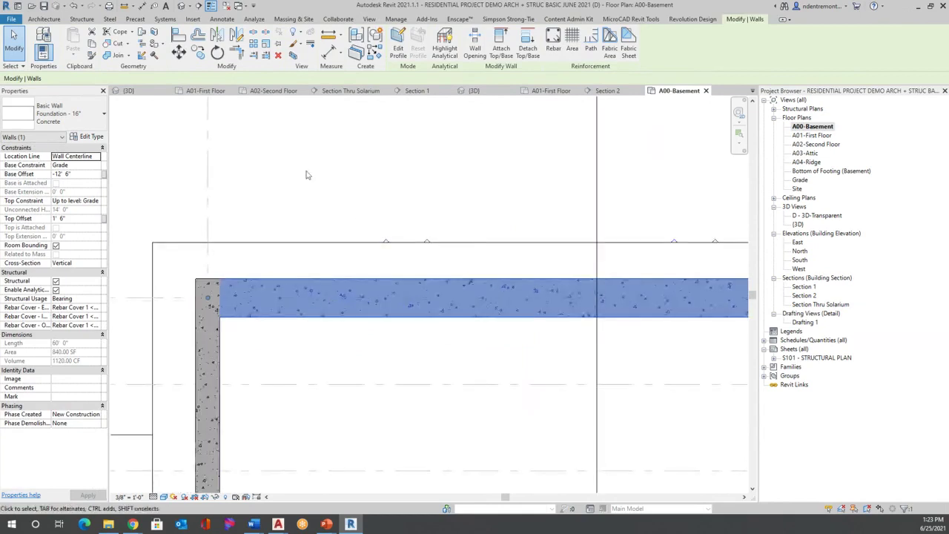
pyautogui.scroll(-3, 307, 197)
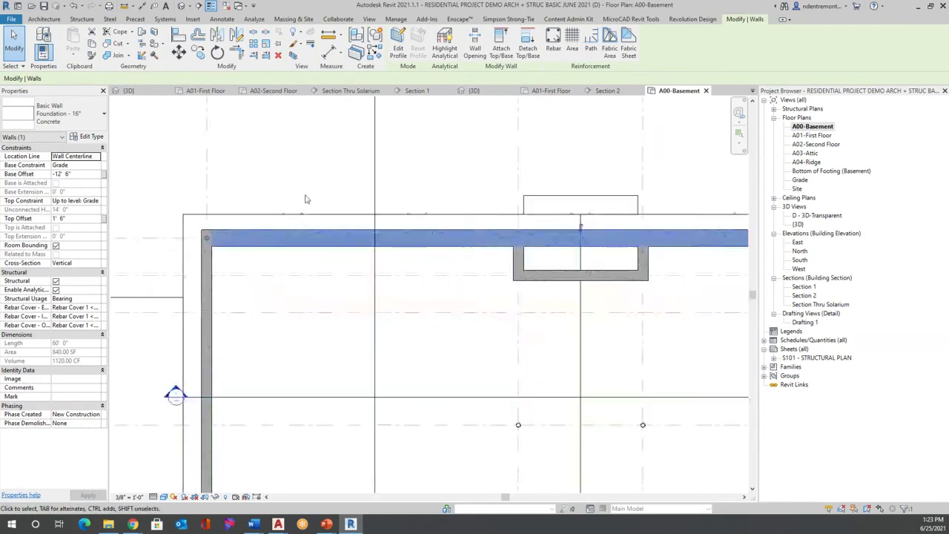
pyautogui.scroll(-2, 215, 183)
pyautogui.click(298, 137)
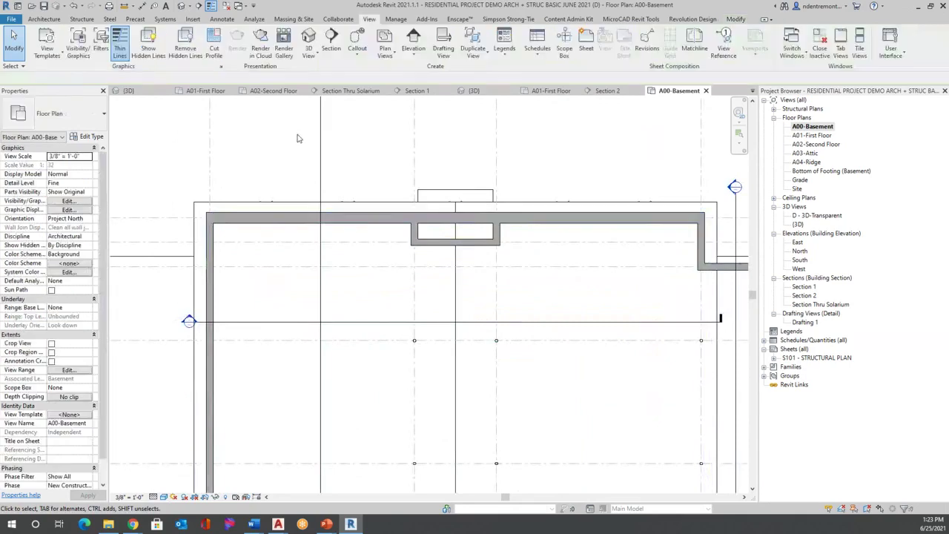
pyautogui.scroll(-2, 200, 217)
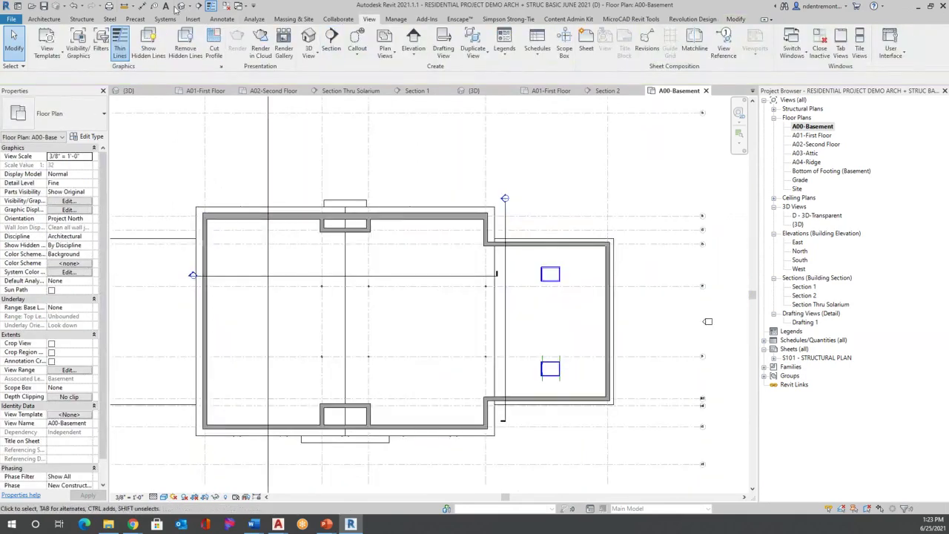
# Open the default 3D view, switch to the D - 3D-Transparent view, and examine the foundation and roof framing.
pyautogui.click(308, 39)
pyautogui.scroll(-3, 441, 268)
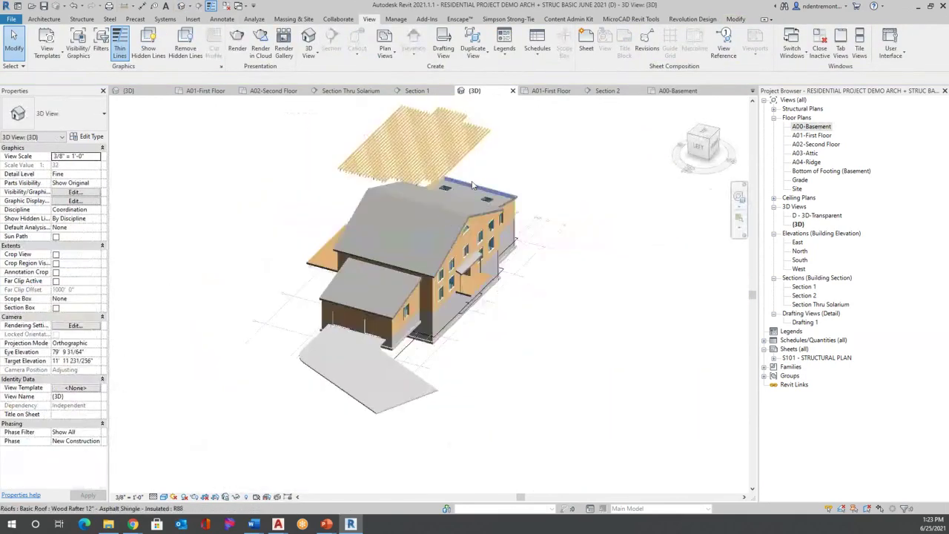
pyautogui.scroll(4, 453, 205)
pyautogui.doubleClick(816, 215)
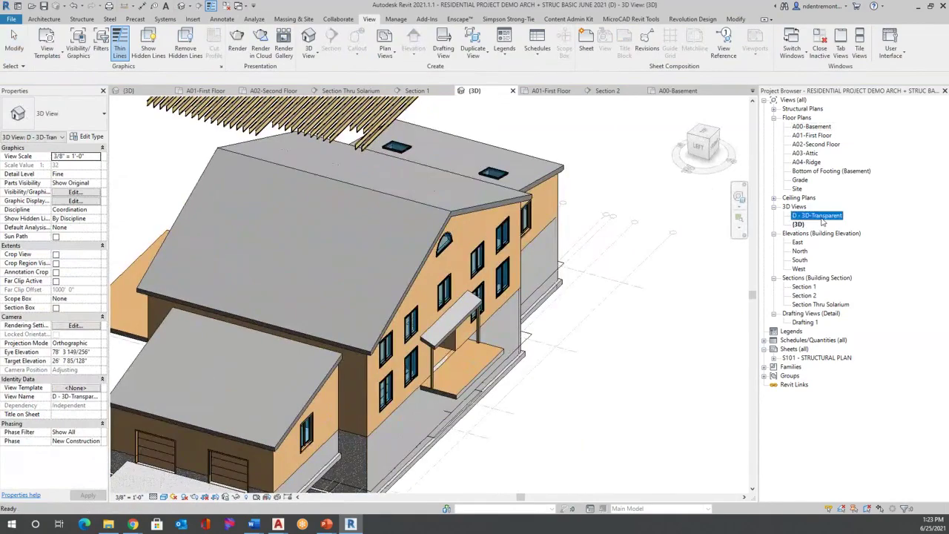
pyautogui.scroll(-2, 431, 286)
pyautogui.scroll(-5, 431, 287)
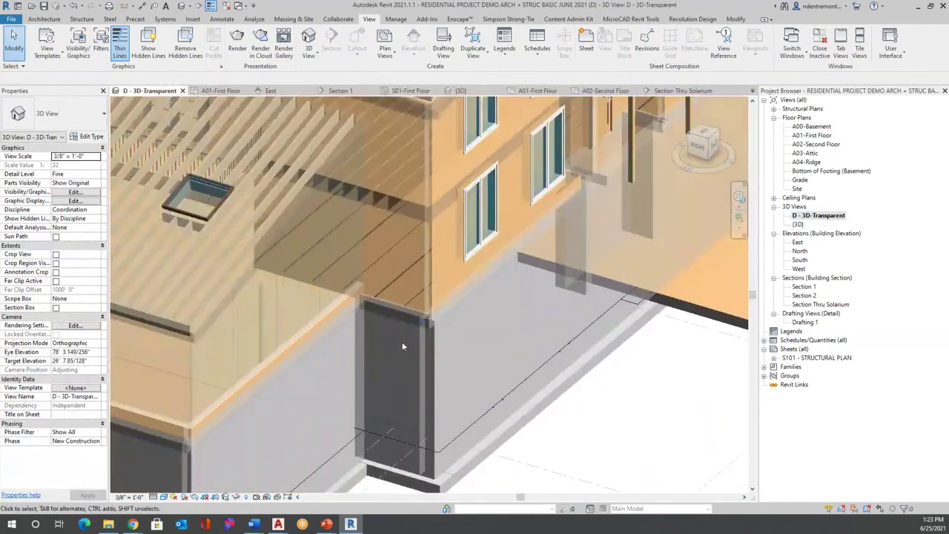
pyautogui.scroll(6, 377, 166)
pyautogui.scroll(3, 521, 271)
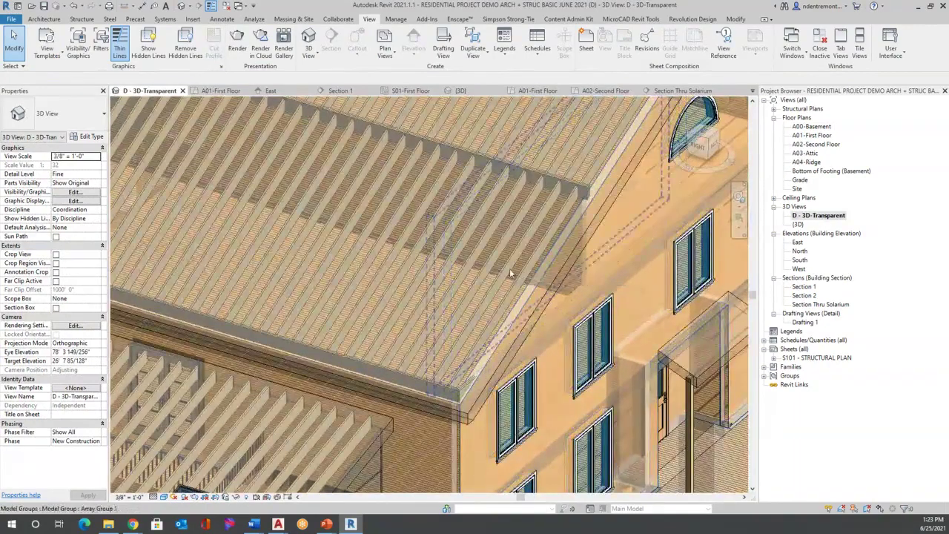
# Select a 2x12 rafter in the lower garage roof and inspect its properties and place in the framing.
pyautogui.click(312, 443)
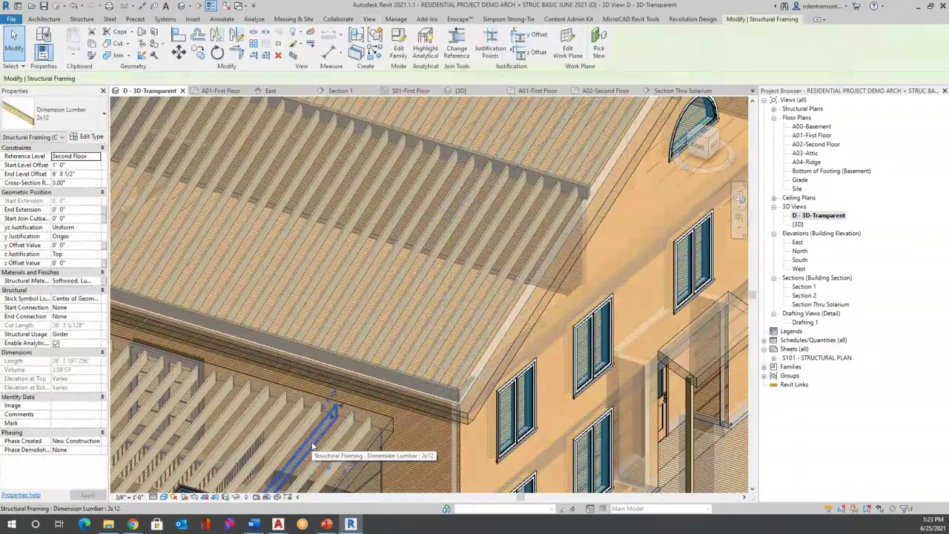
pyautogui.scroll(-5, 521, 159)
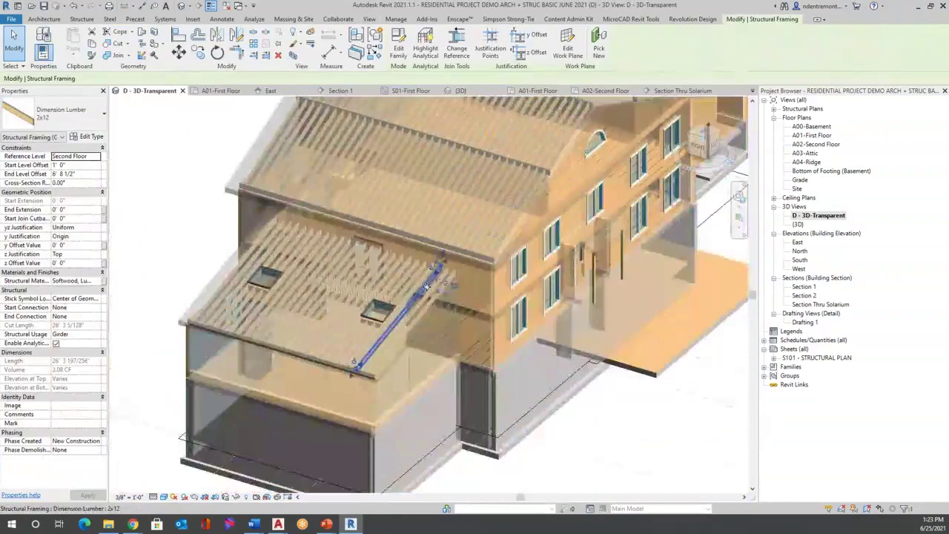
pyautogui.scroll(-1, 281, 316)
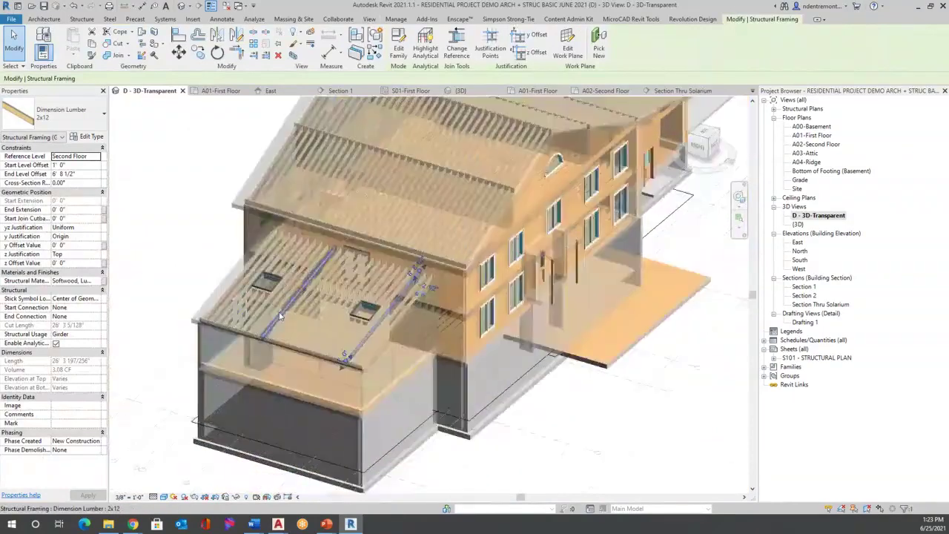
pyautogui.scroll(-2, 280, 316)
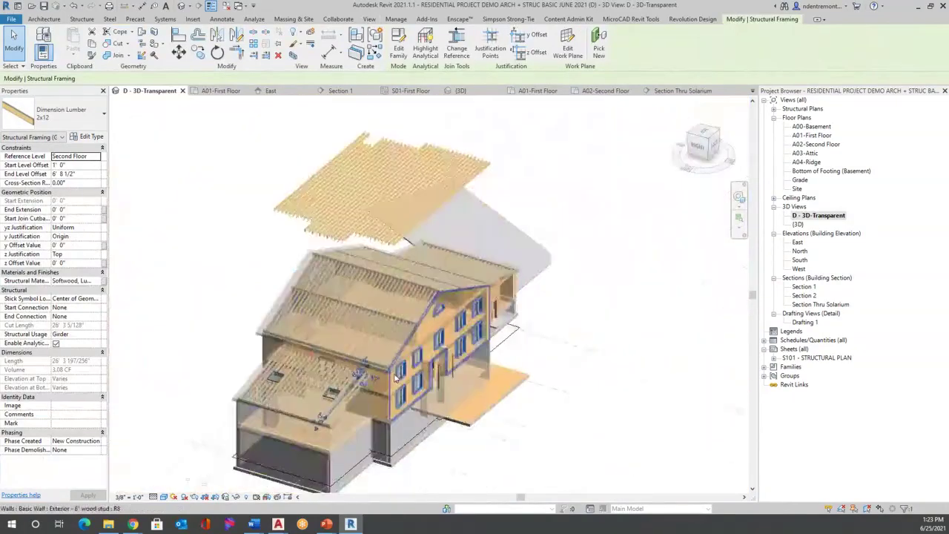
# Change the outermost joist of the raised beam system to the Trus_Joist-Weyerhaeuser-TJI "Not A Type - Load Type Catalog" type.
pyautogui.scroll(3, 319, 280)
pyautogui.scroll(3, 318, 279)
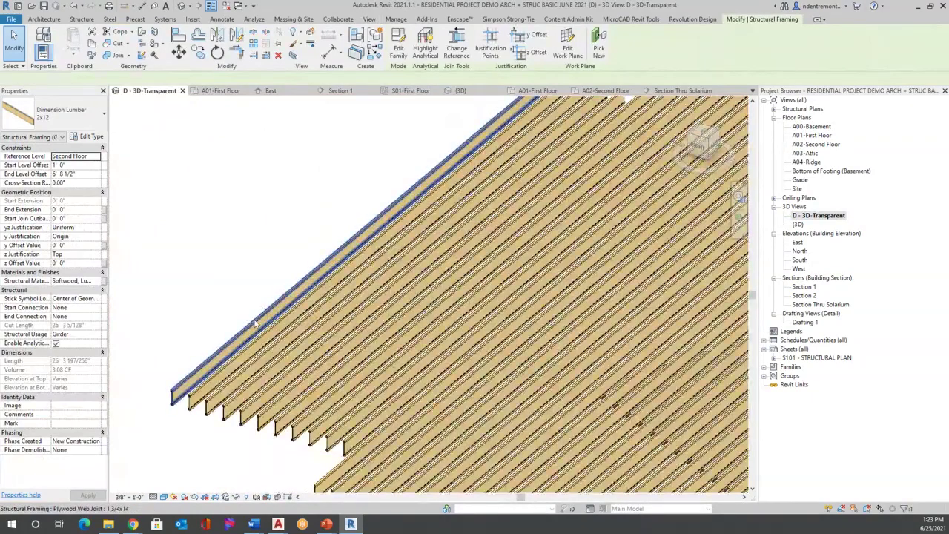
pyautogui.click(261, 314)
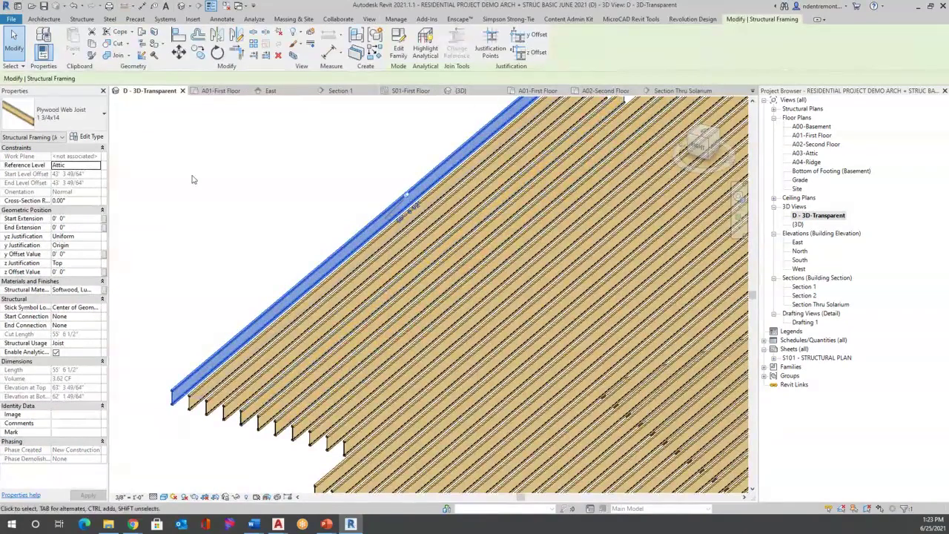
pyautogui.click(69, 114)
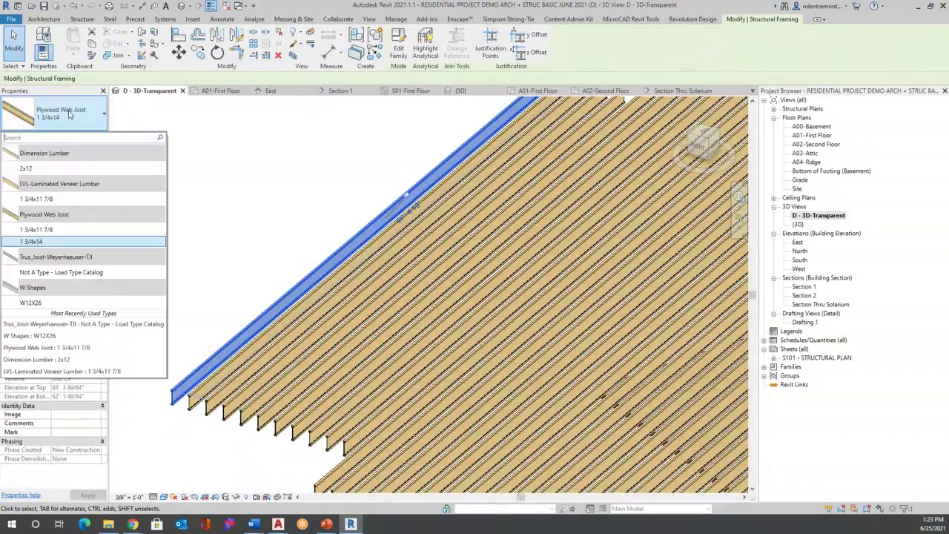
pyautogui.click(76, 273)
pyautogui.scroll(5, 149, 410)
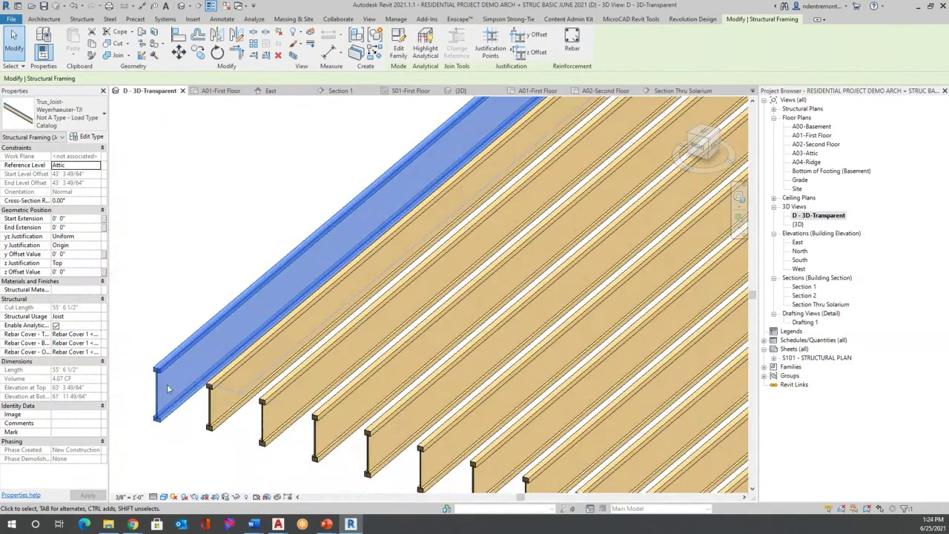
# Look over the Weyerhaeuser joist family files in the ROOF DEMO ND 06-25-21 folder in File Explorer, and close the window.
pyautogui.moveTo(133, 526)
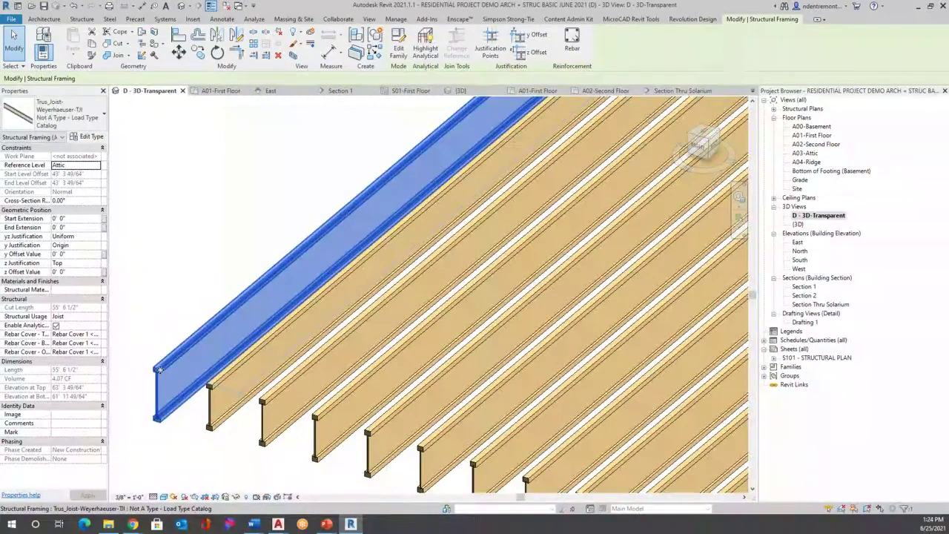
pyautogui.moveTo(0, 104); pyautogui.dragTo(574, 153)
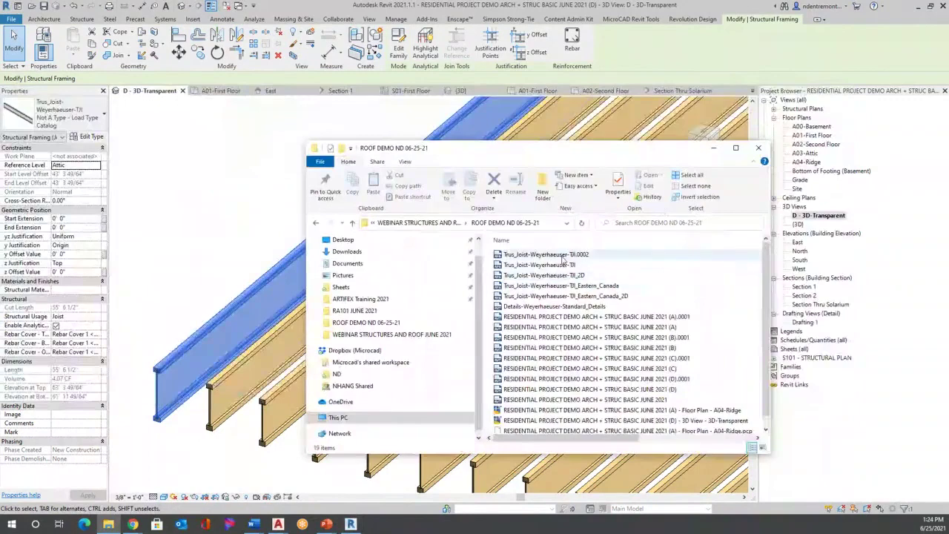
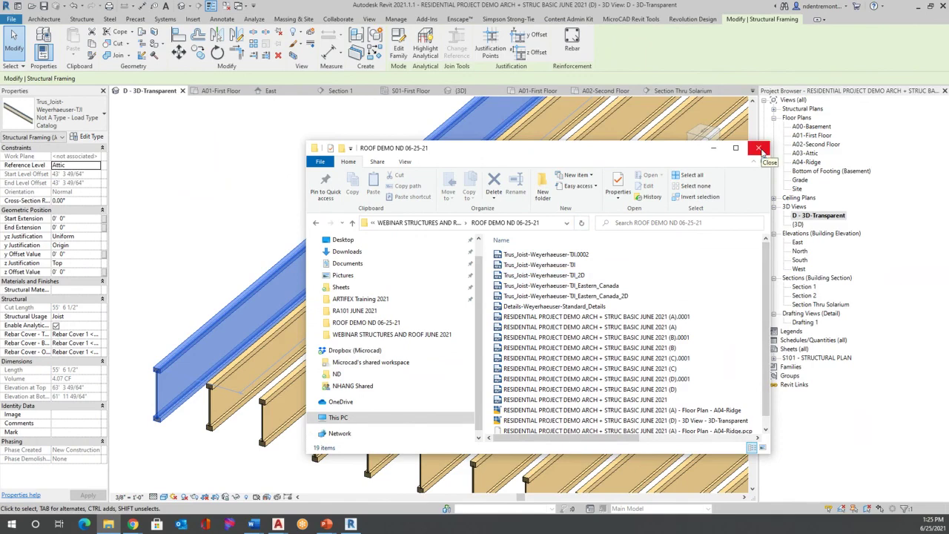
pyautogui.click(761, 151)
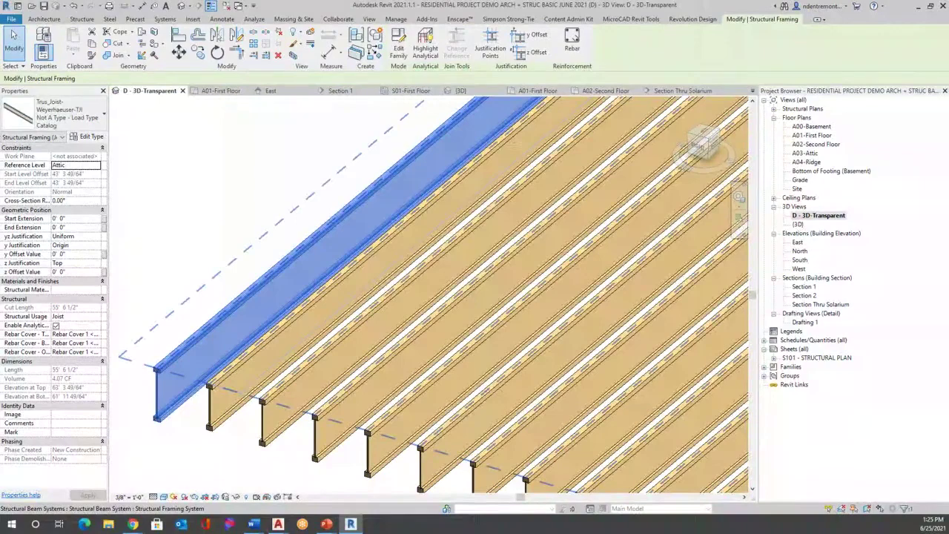
# Select the rafter array group at the far end of the main roof and examine the arrayed roof framing.
pyautogui.scroll(-6, 185, 330)
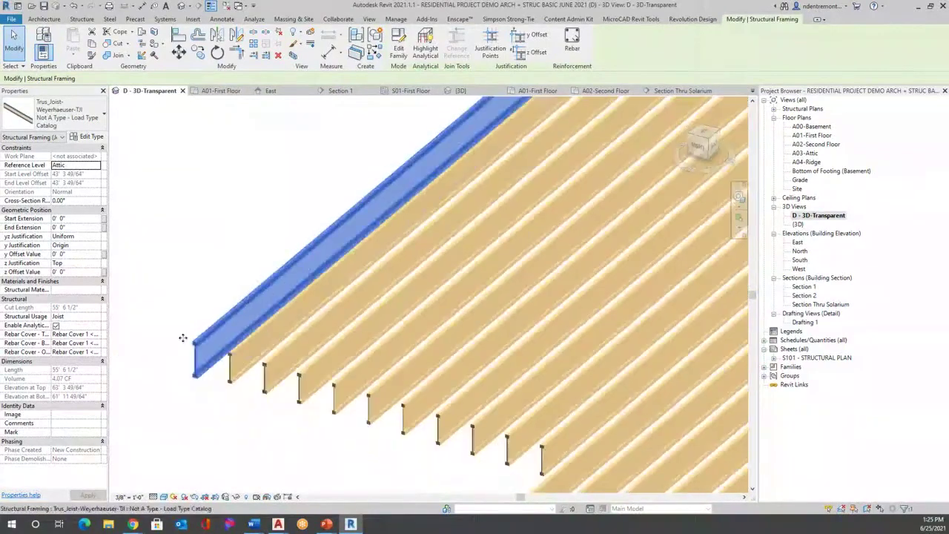
pyautogui.scroll(6, 306, 338)
pyautogui.scroll(-6, 306, 337)
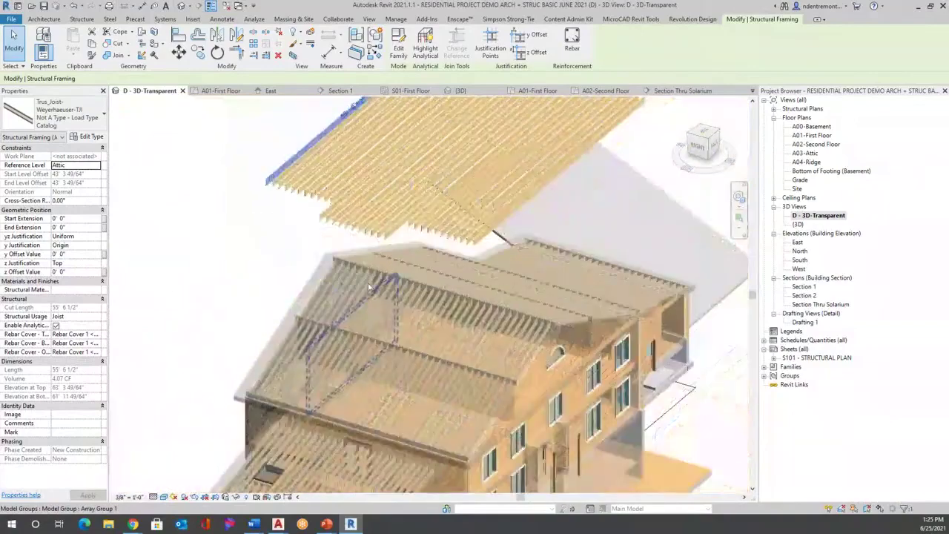
pyautogui.scroll(6, 330, 280)
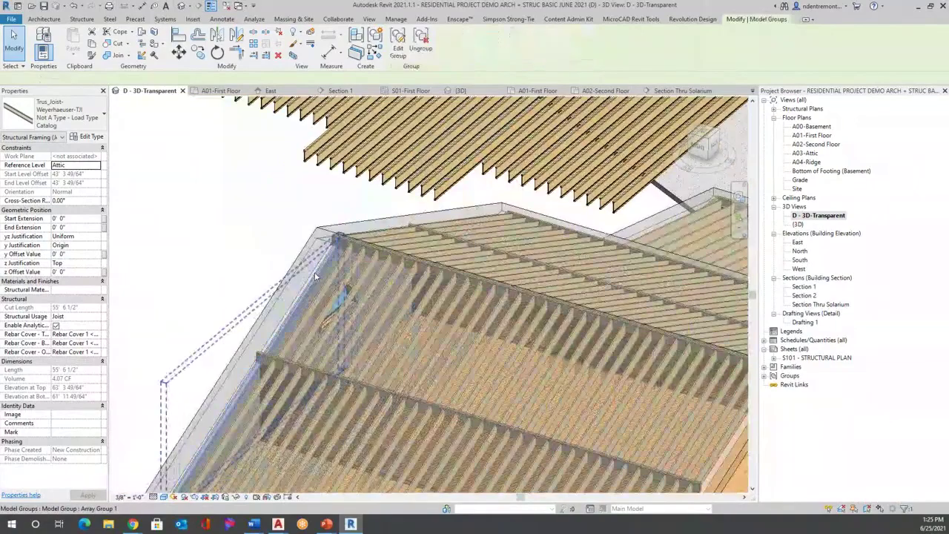
pyautogui.click(315, 270)
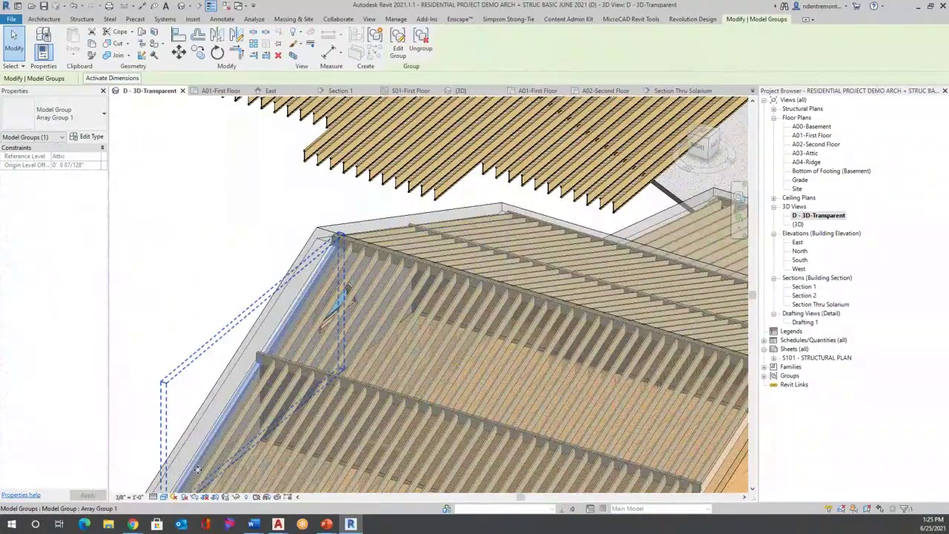
pyautogui.scroll(-3, 269, 229)
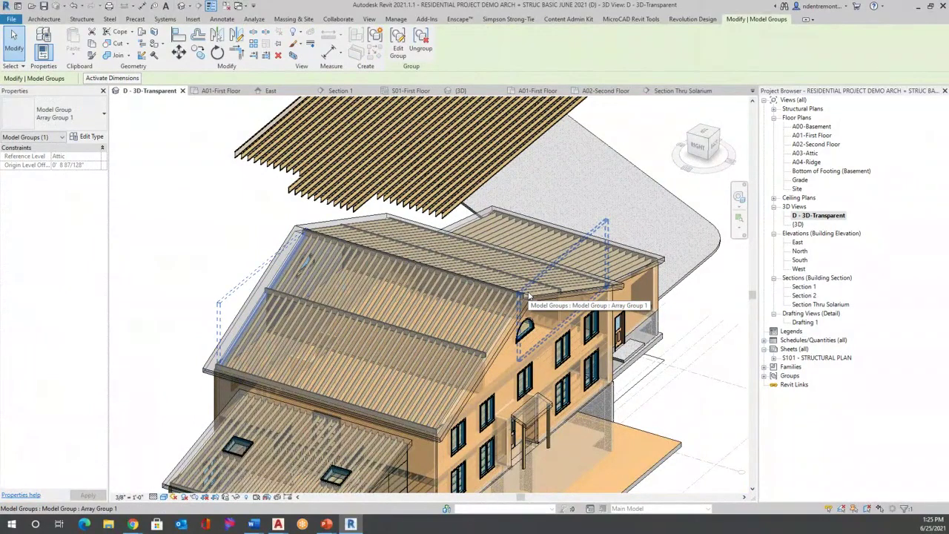
# Select the main roof and examine the sloped rafters and supporting beams beneath it, and reselect the end rafter array group.
pyautogui.press('Tab')
pyautogui.click(296, 226)
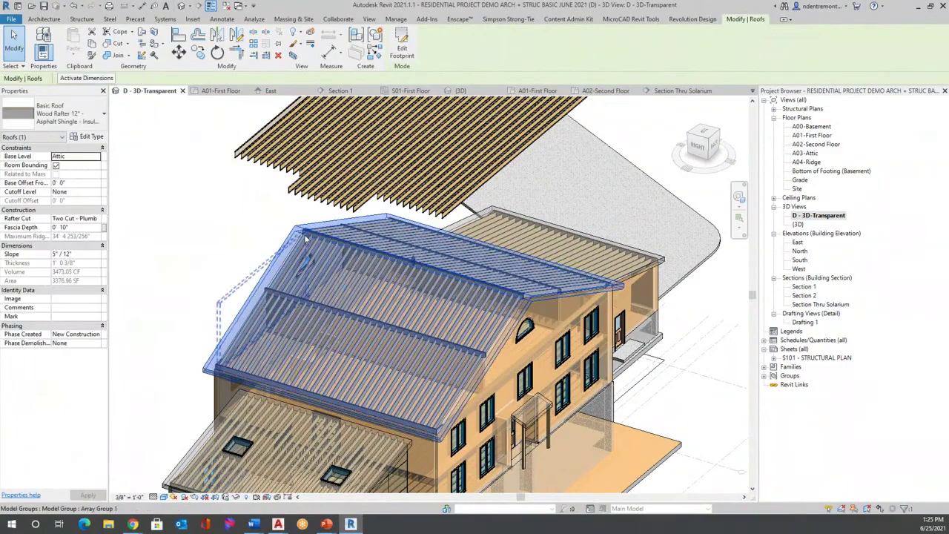
pyautogui.scroll(2, 301, 231)
pyautogui.scroll(3, 304, 236)
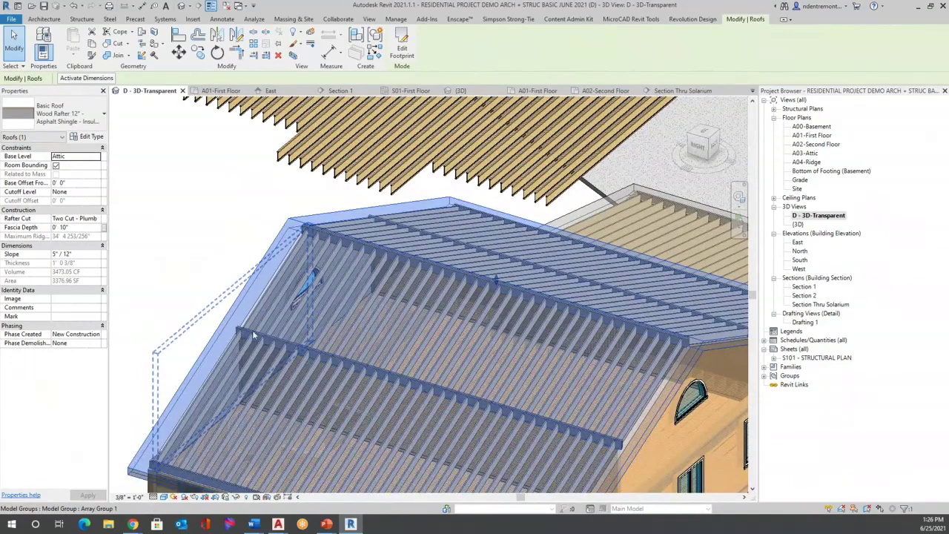
pyautogui.keyDown('shift'); pyautogui.moveTo(636, 447); pyautogui.dragTo(665, 284, button='middle'); pyautogui.keyUp('shift')
pyautogui.scroll(5, 324, 286)
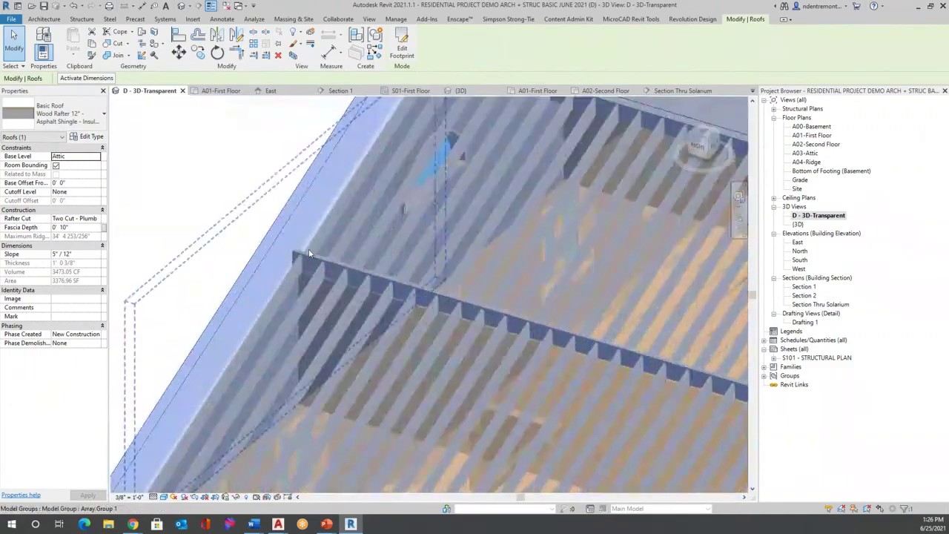
pyautogui.scroll(-4, 461, 294)
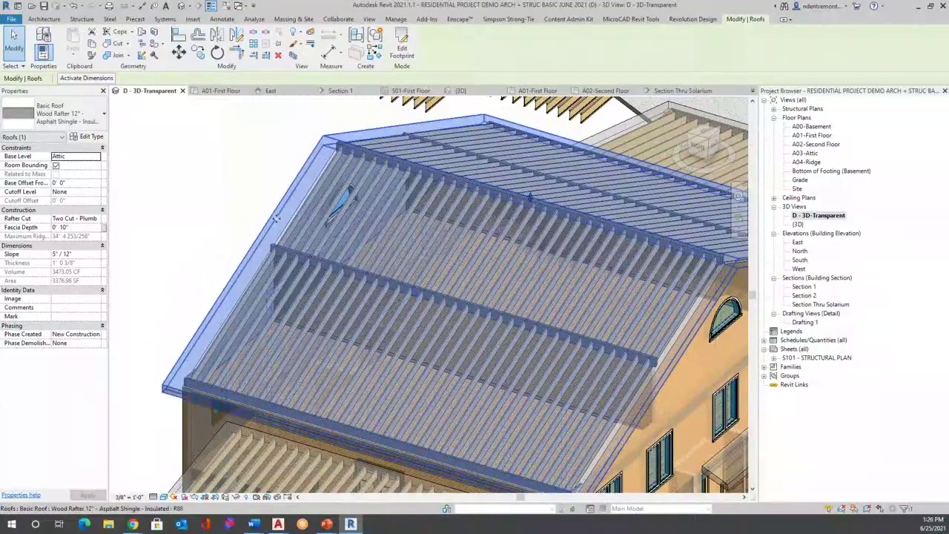
pyautogui.click(286, 224)
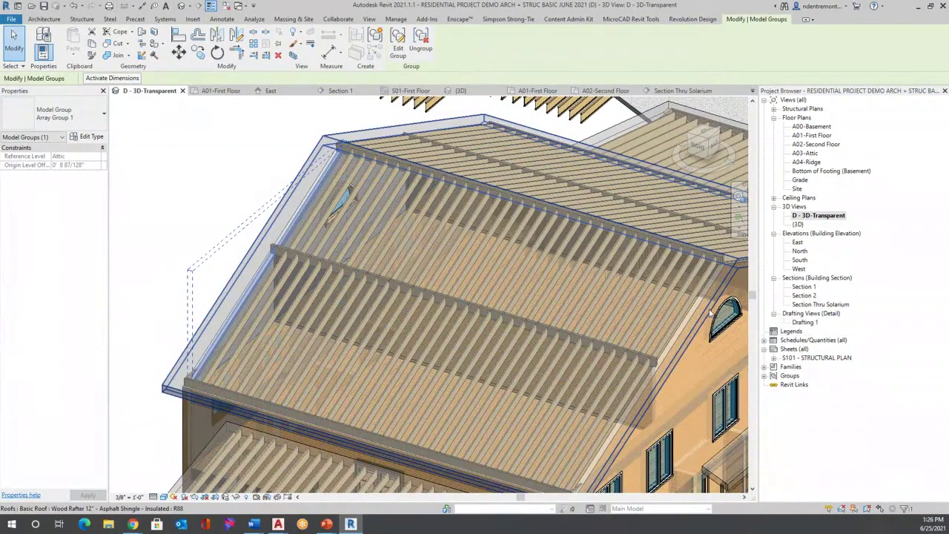
# Open the boundary sketch of the raised structural beam system, examine its outline and joist layout, and finish the sketch without edits.
pyautogui.scroll(-8, 313, 126)
pyautogui.scroll(5, 315, 130)
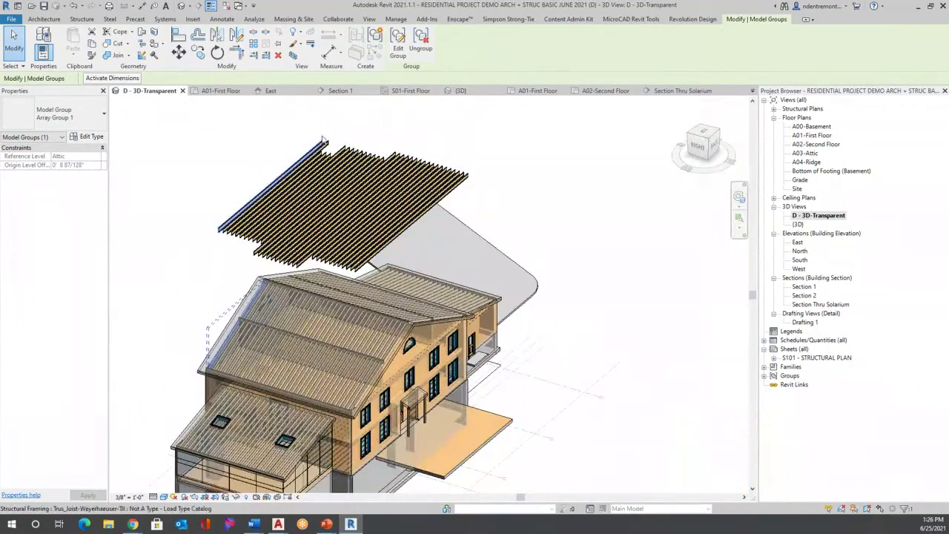
pyautogui.press('Tab')
pyautogui.click(323, 142)
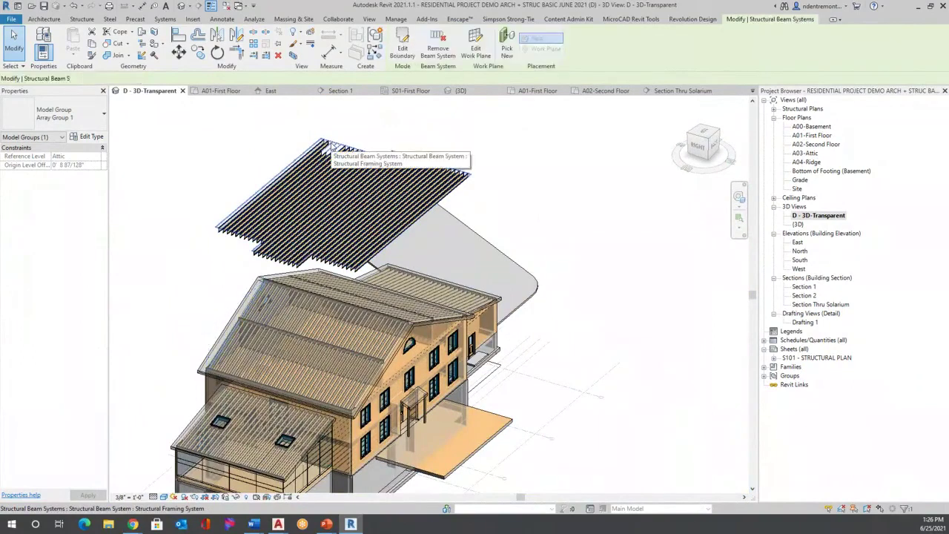
pyautogui.click(403, 48)
pyautogui.scroll(5, 326, 145)
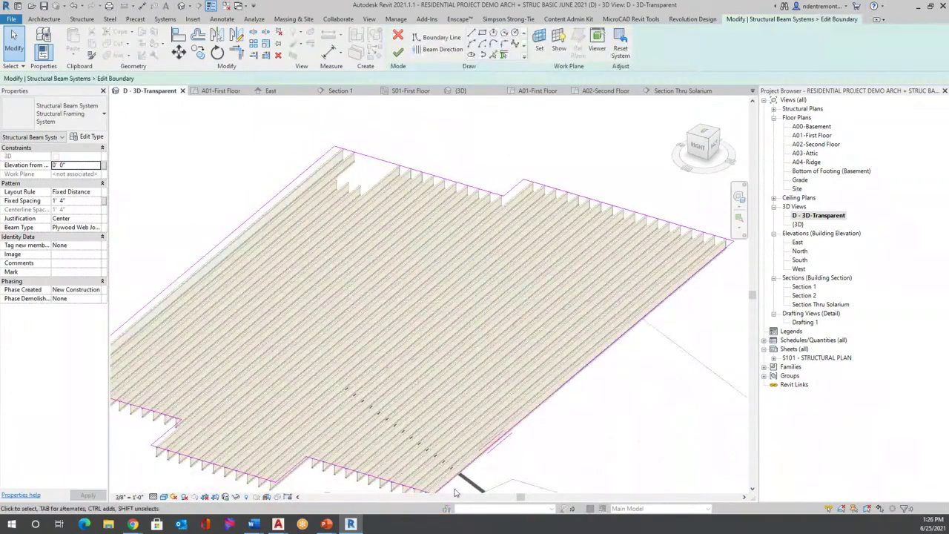
pyautogui.scroll(-4, 352, 212)
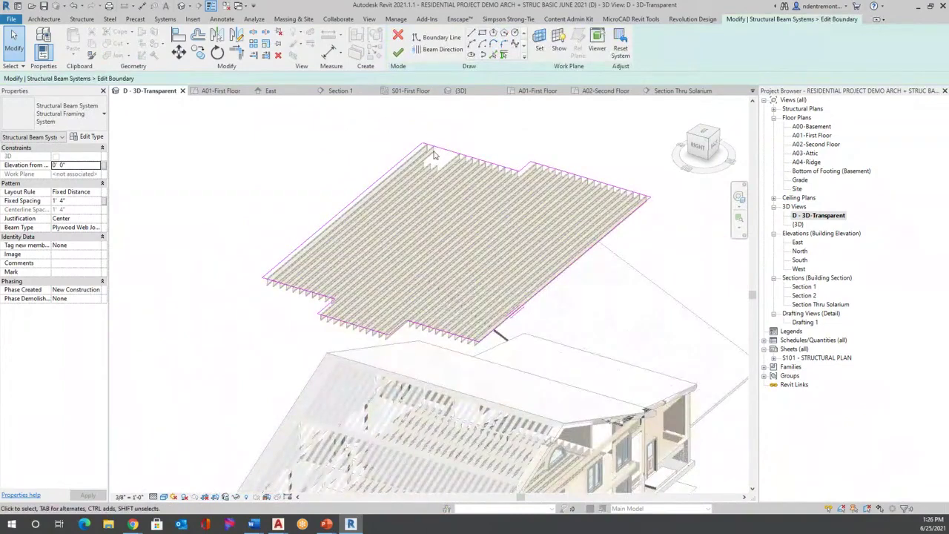
pyautogui.scroll(5, 434, 156)
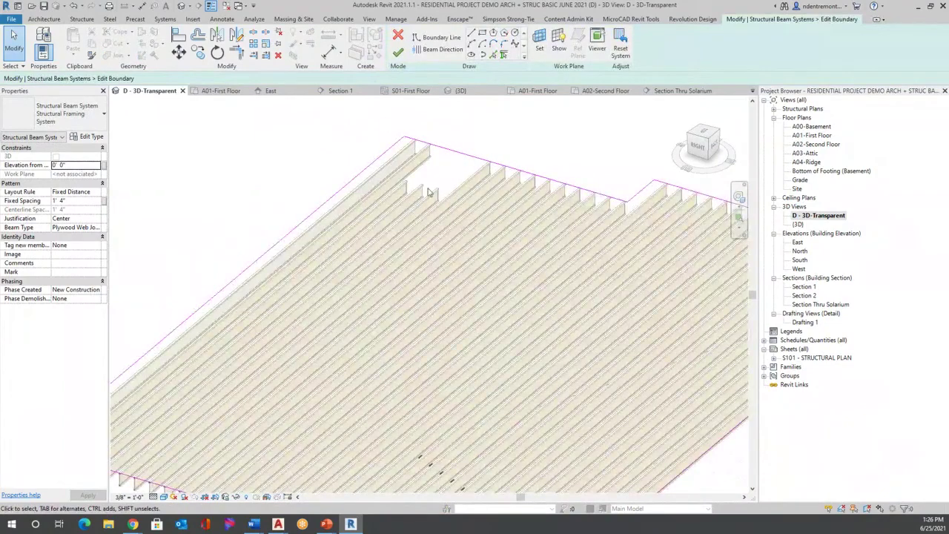
pyautogui.scroll(-3, 367, 187)
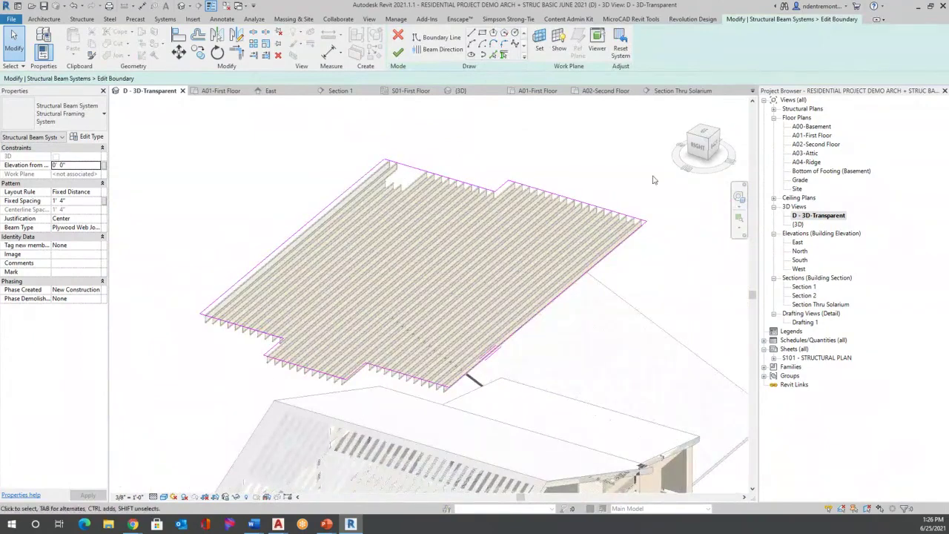
pyautogui.click(398, 52)
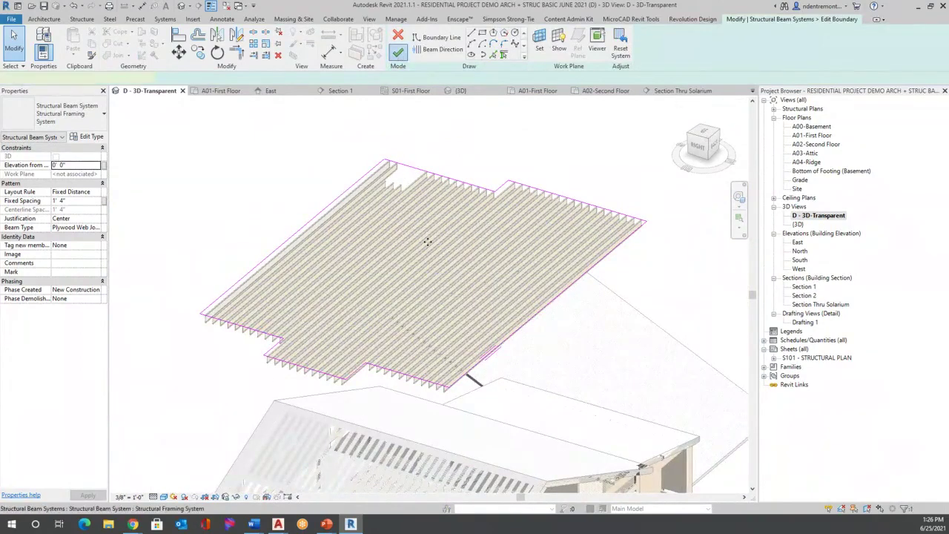
pyautogui.press('Escape')
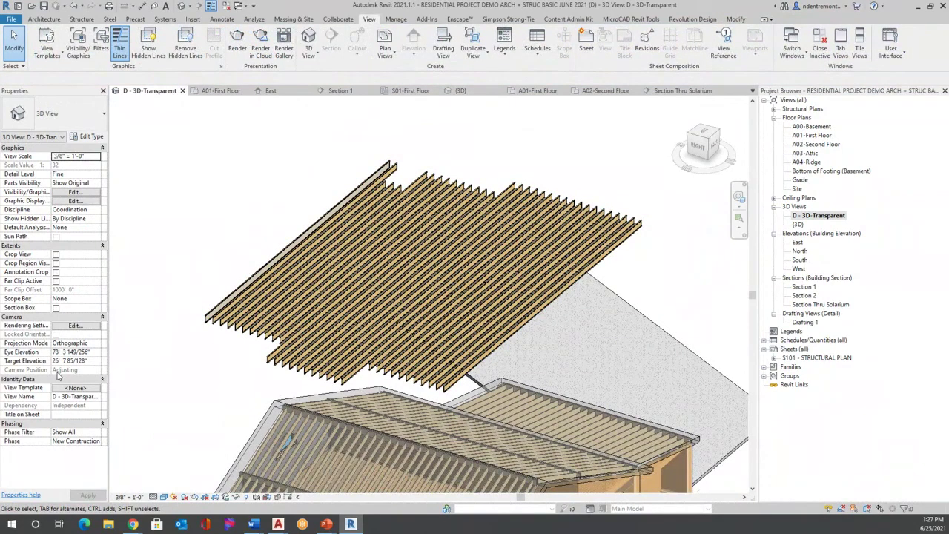
# View the A04-Ridge floor plan, and open the S04-Ridge structural plan.
pyautogui.scroll(-5, 144, 207)
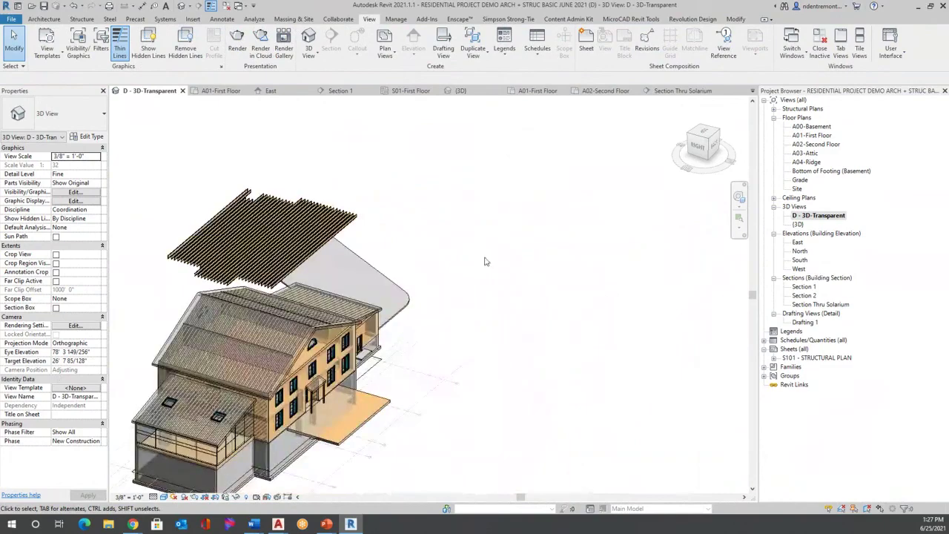
pyautogui.doubleClick(808, 163)
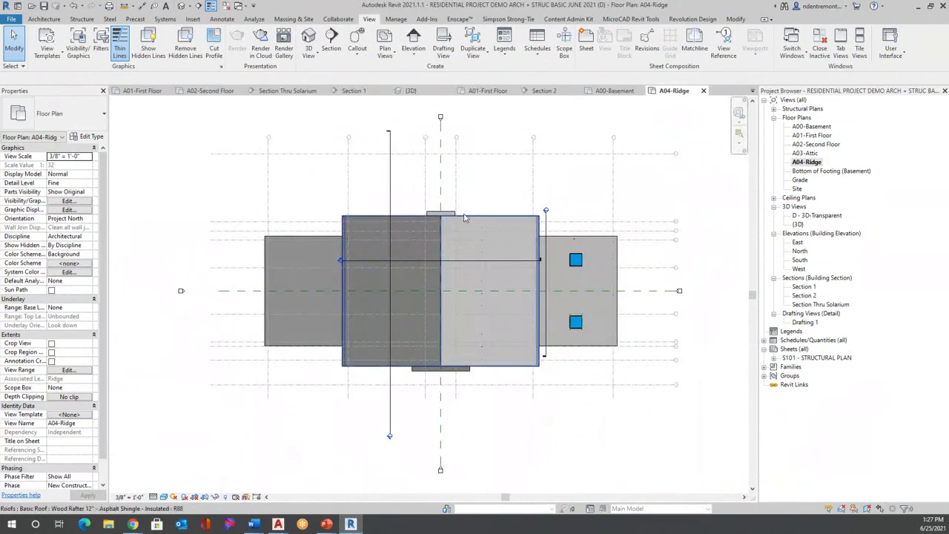
pyautogui.click(774, 109)
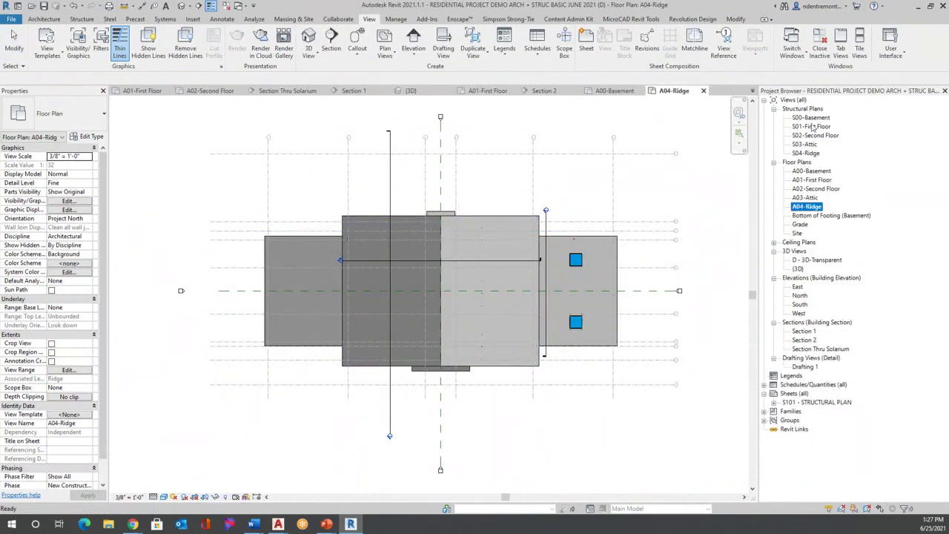
pyautogui.doubleClick(806, 153)
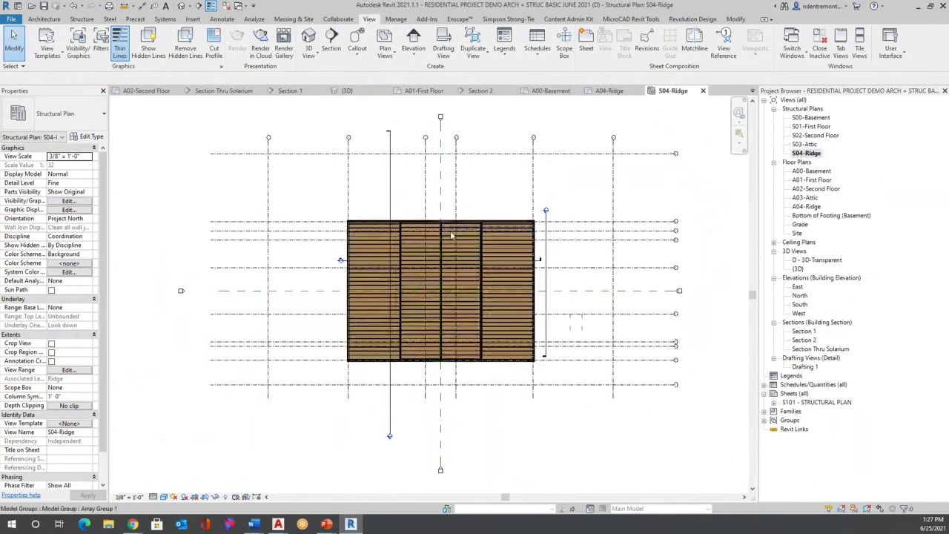
# Copy the uppermost rafter array group on the main roof's left slope to the empty area about 63' above the building in plan.
pyautogui.scroll(6, 435, 258)
pyautogui.scroll(-5, 614, 333)
pyautogui.scroll(7, 462, 248)
pyautogui.scroll(3, 377, 290)
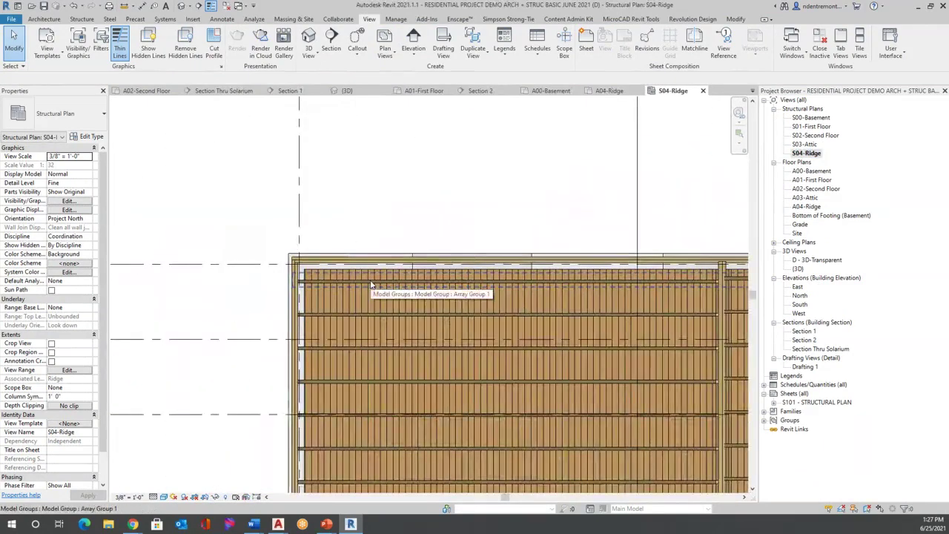
pyautogui.click(374, 285)
pyautogui.scroll(-6, 375, 241)
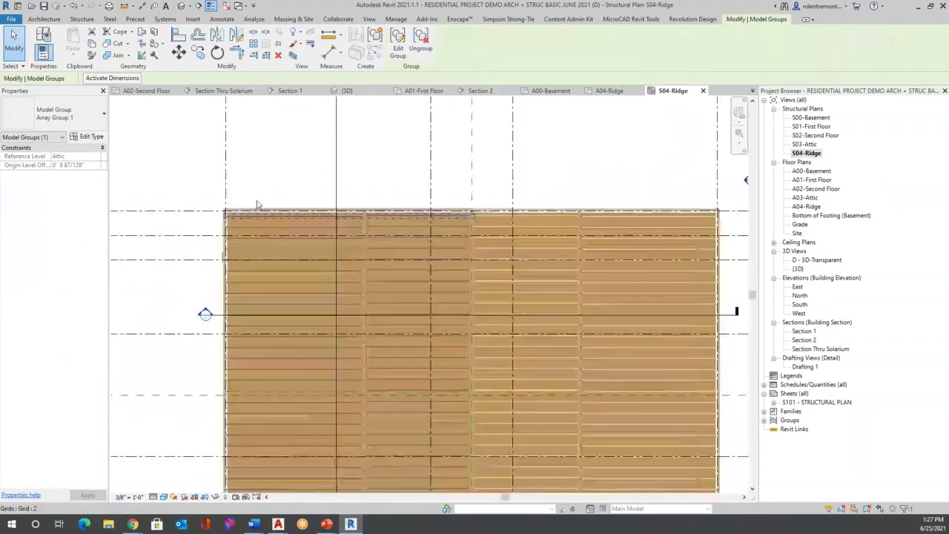
pyautogui.scroll(4, 376, 241)
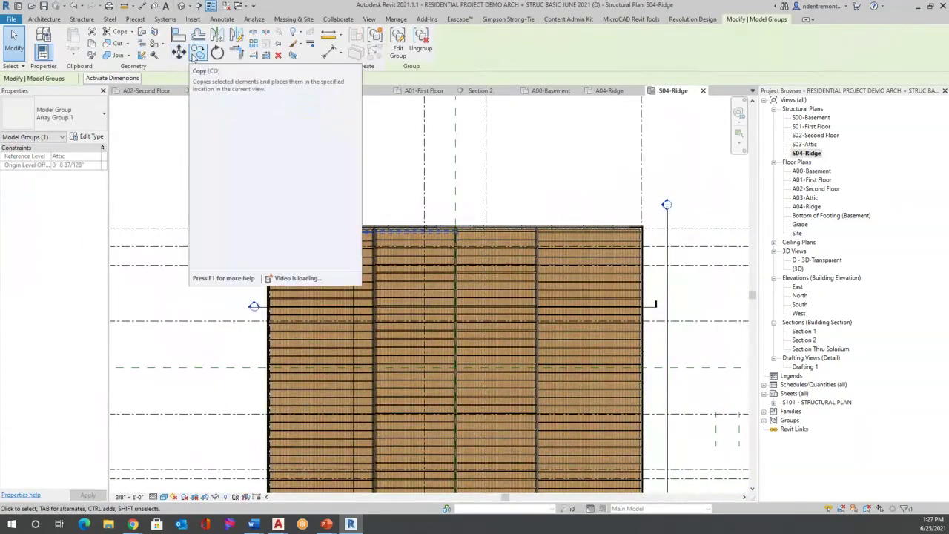
pyautogui.click(199, 52)
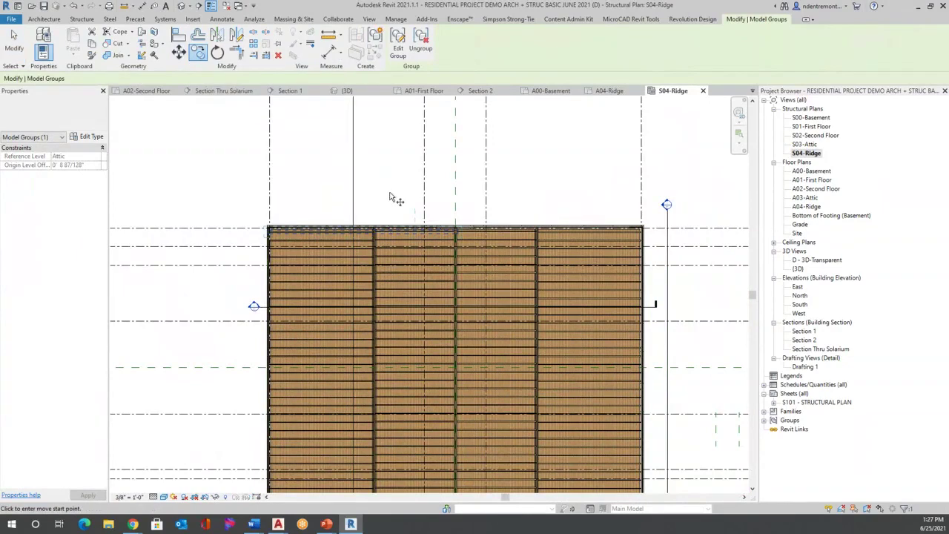
pyautogui.scroll(-5, 369, 369)
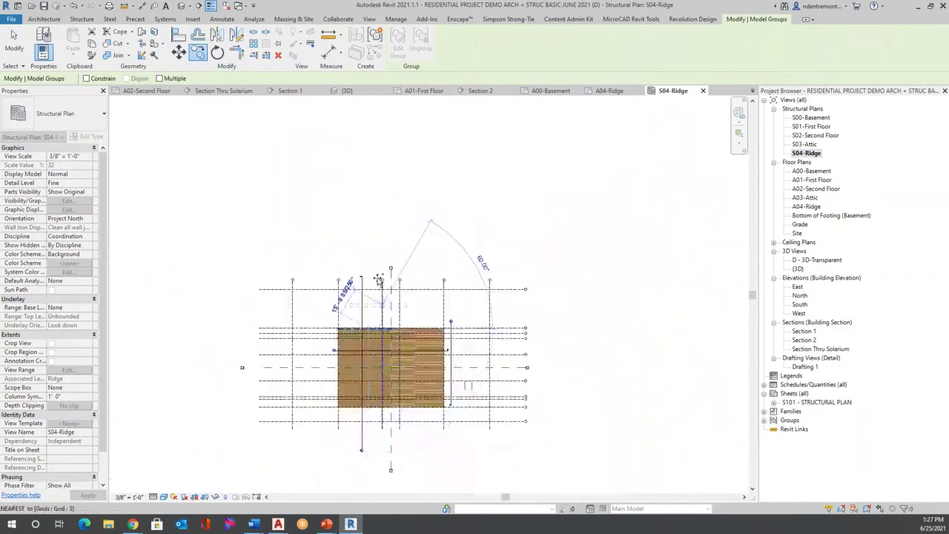
pyautogui.scroll(3, 373, 256)
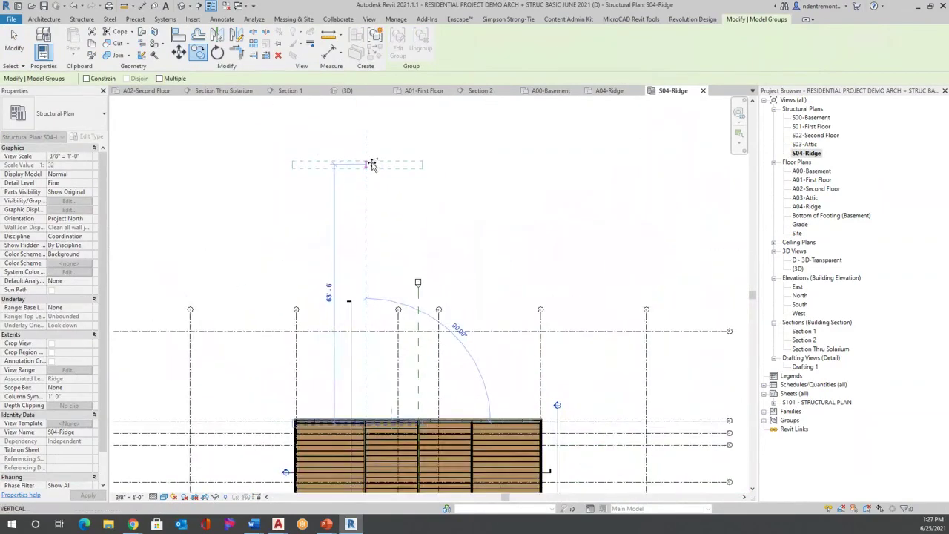
pyautogui.click(367, 160)
pyautogui.click(455, 192)
pyautogui.scroll(4, 403, 171)
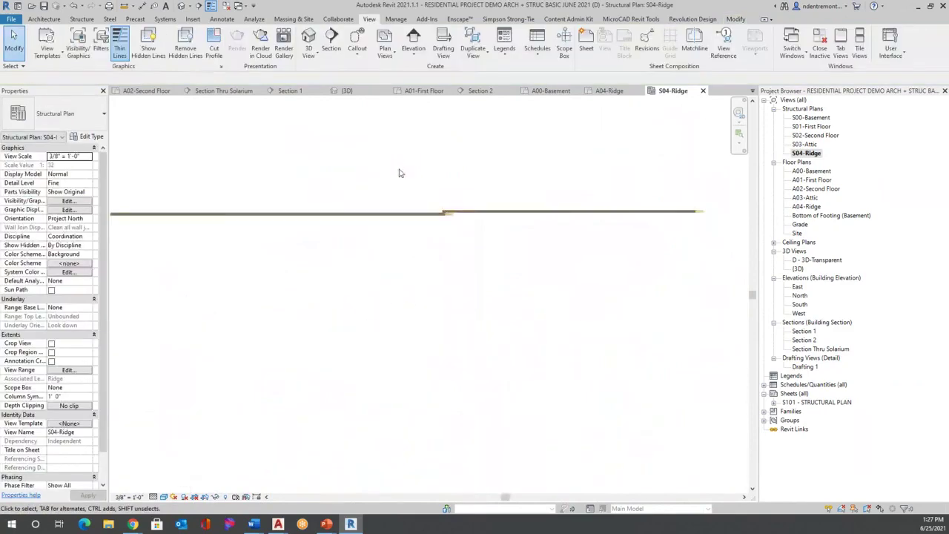
# Create a grouped and associated linear array of 30 from the copied rafter group, running down toward the building with spacing set to the 2nd member.
pyautogui.click(391, 218)
pyautogui.scroll(-2, 392, 218)
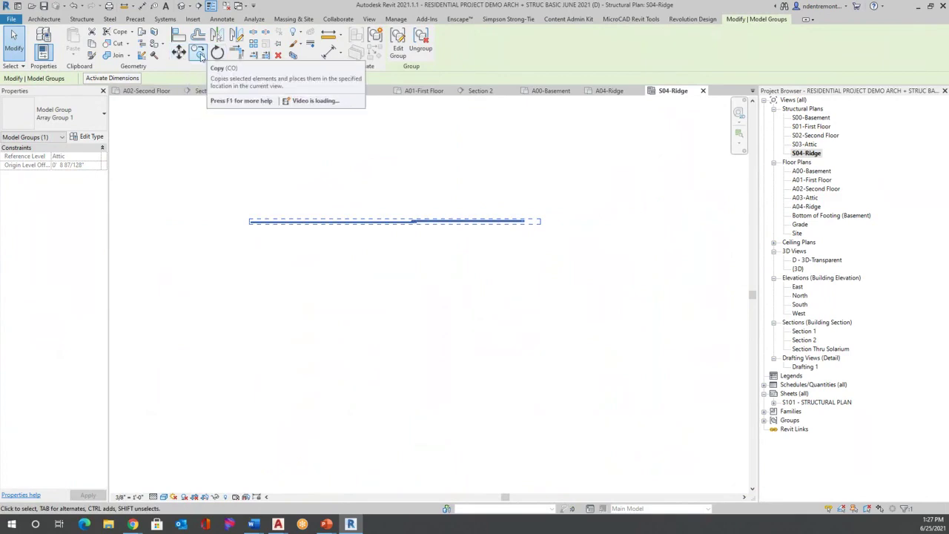
pyautogui.click(254, 43)
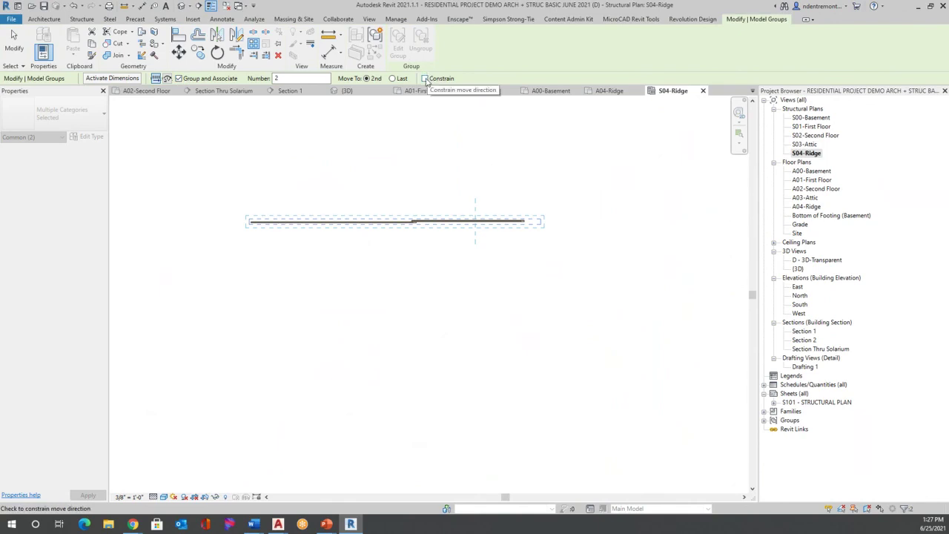
pyautogui.click(316, 79)
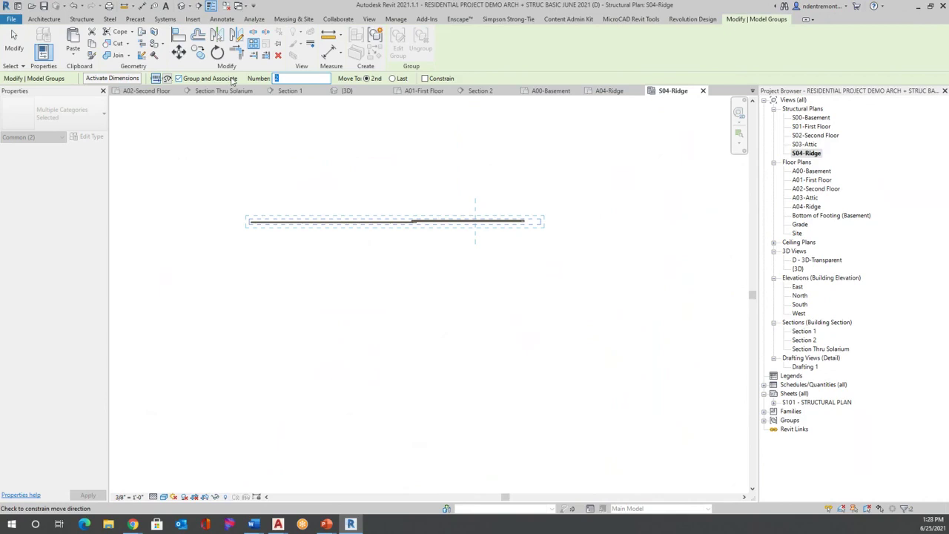
pyautogui.scroll(3, 530, 224)
pyautogui.click(521, 224)
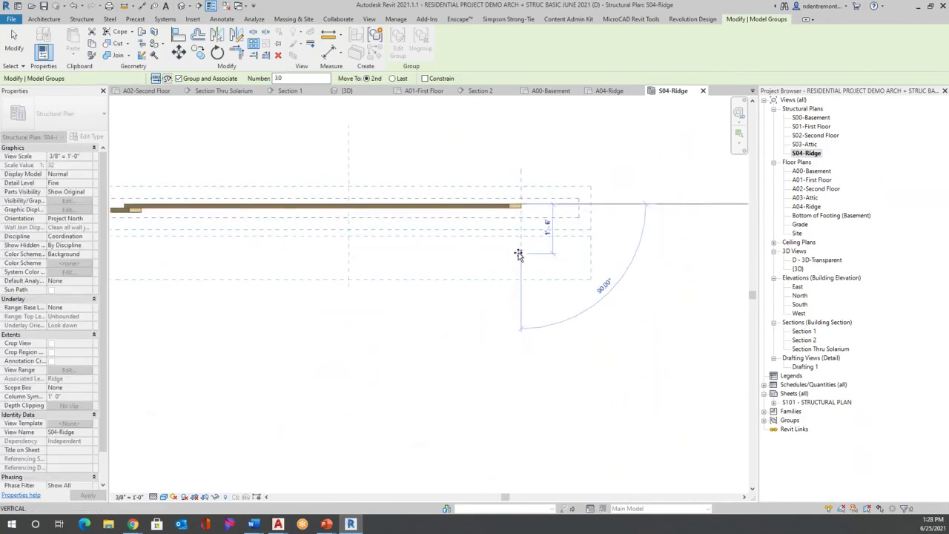
pyautogui.click(518, 249)
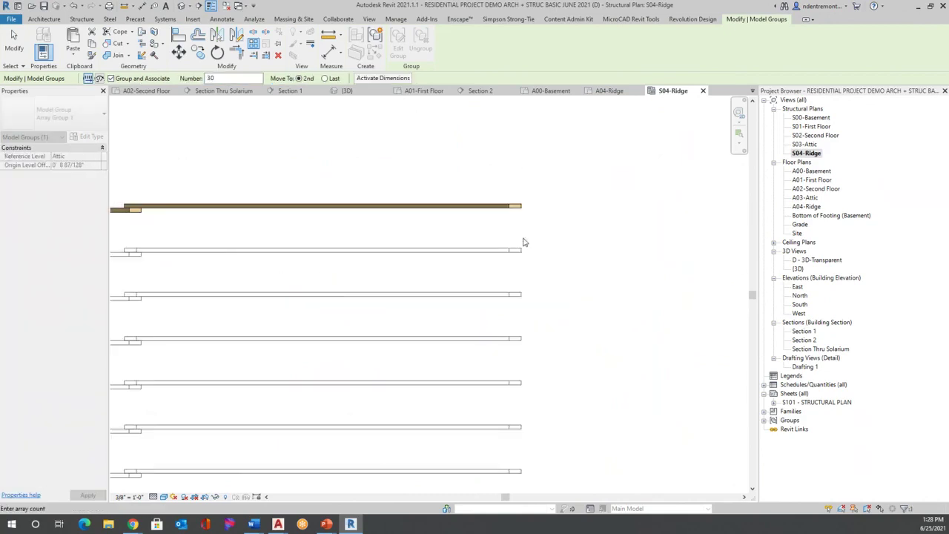
pyautogui.scroll(-4, 532, 172)
pyautogui.click(553, 220)
pyautogui.scroll(3, 467, 192)
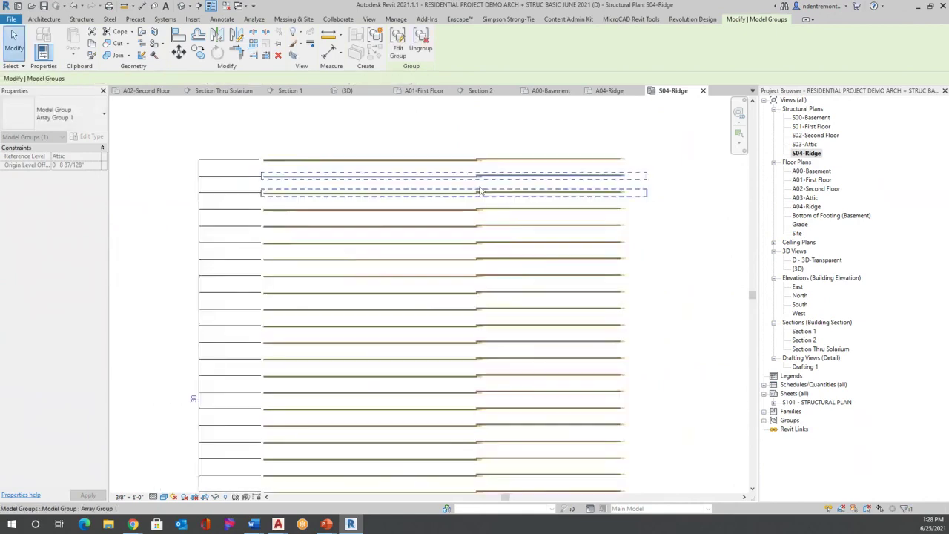
# Set the new rafter array's member count to 20 and deselect it.
pyautogui.scroll(3, 539, 161)
pyautogui.scroll(-2, 432, 267)
pyautogui.scroll(4, 515, 217)
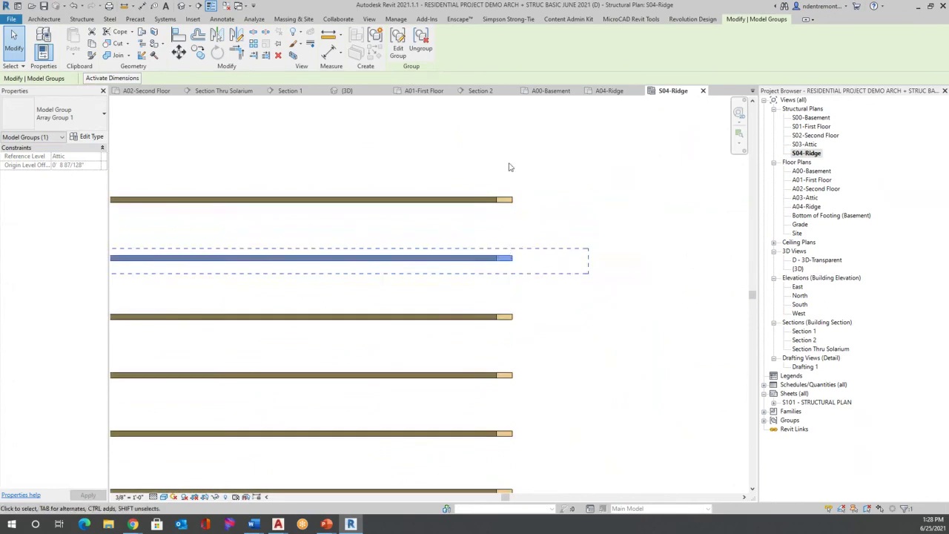
pyautogui.scroll(-5, 509, 166)
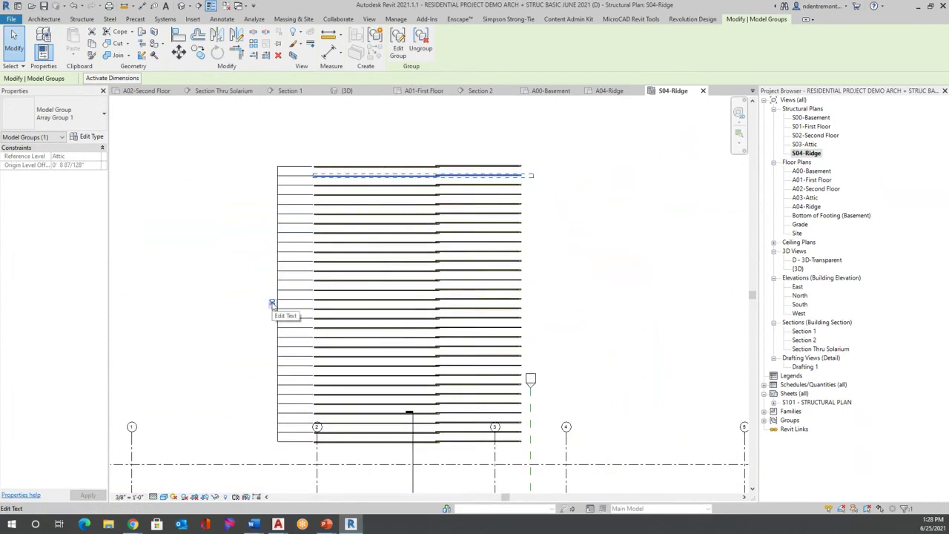
pyautogui.click(273, 304)
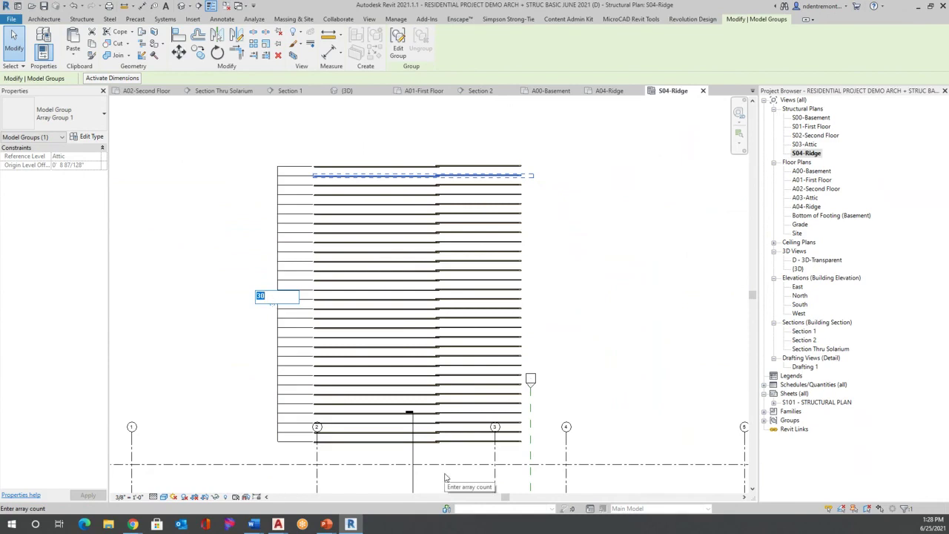
pyautogui.write('20')
pyautogui.press('Return')
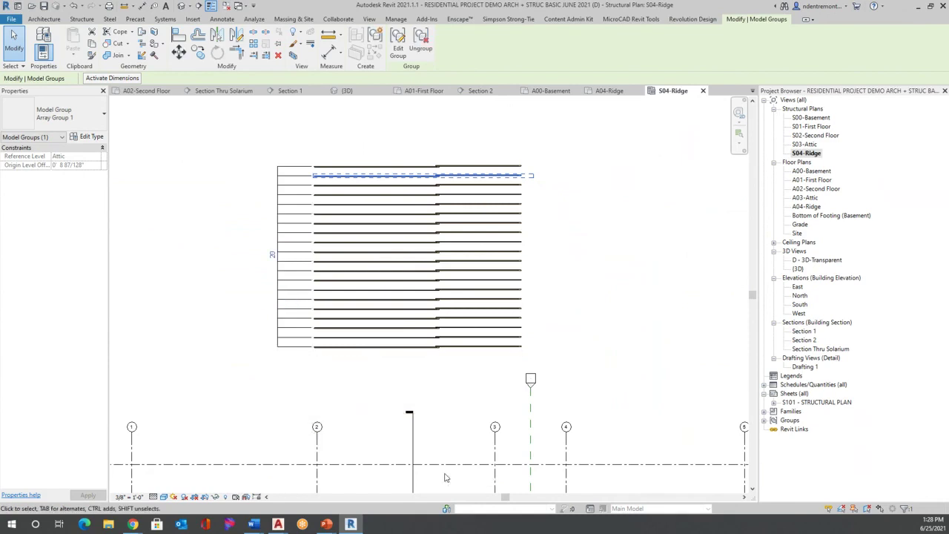
pyautogui.click(614, 273)
pyautogui.scroll(2, 410, 174)
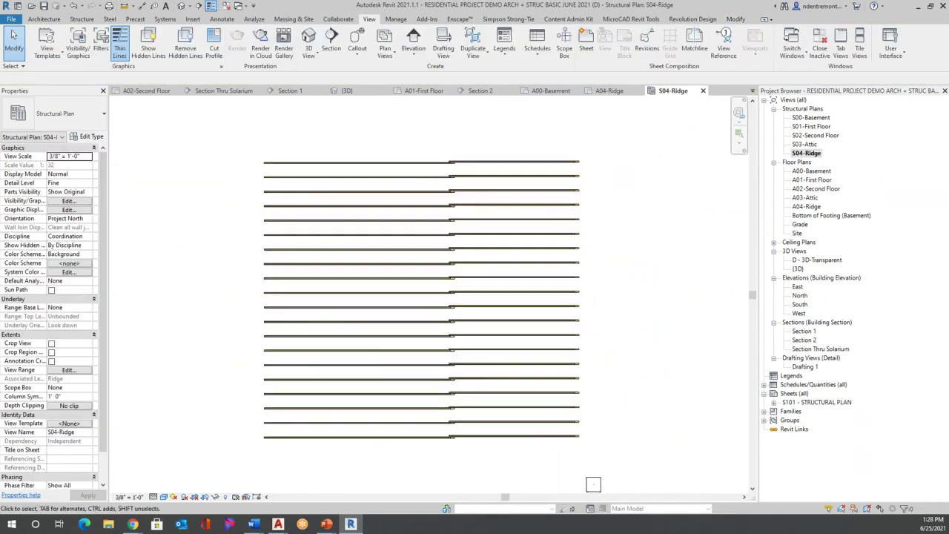
# Examine the new 20-member rafter array above the building in plan, checking its individual groups and member spacing.
pyautogui.scroll(-2, 219, 178)
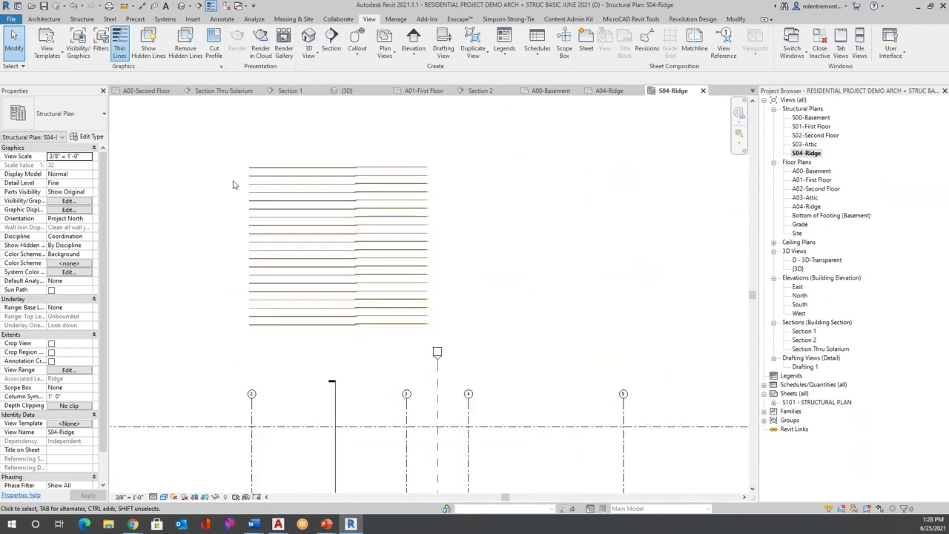
pyautogui.scroll(4, 321, 169)
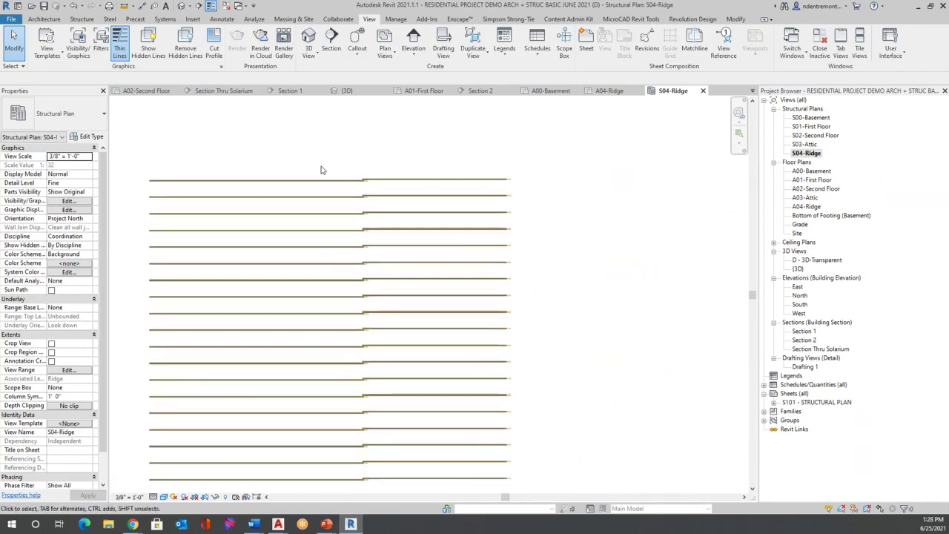
pyautogui.scroll(1, 219, 175)
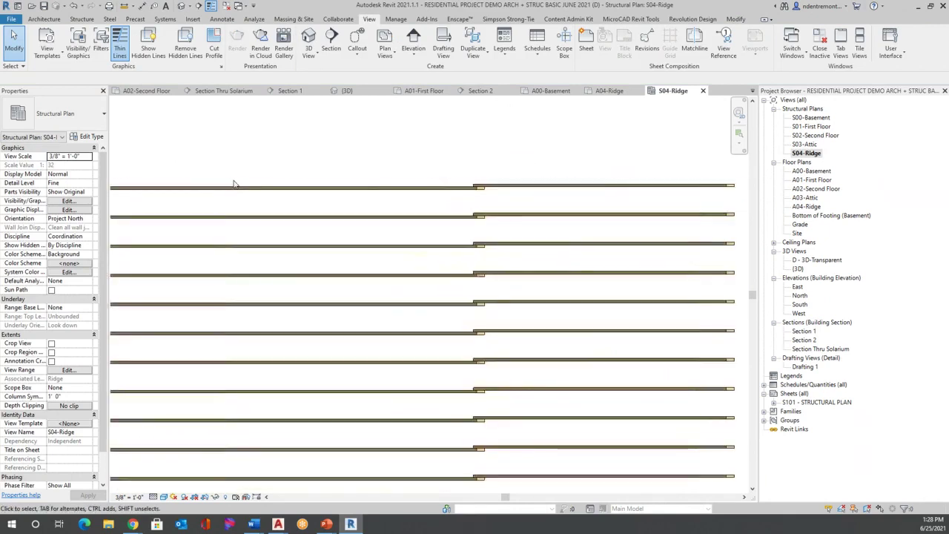
pyautogui.scroll(-3, 400, 187)
pyautogui.scroll(2, 288, 191)
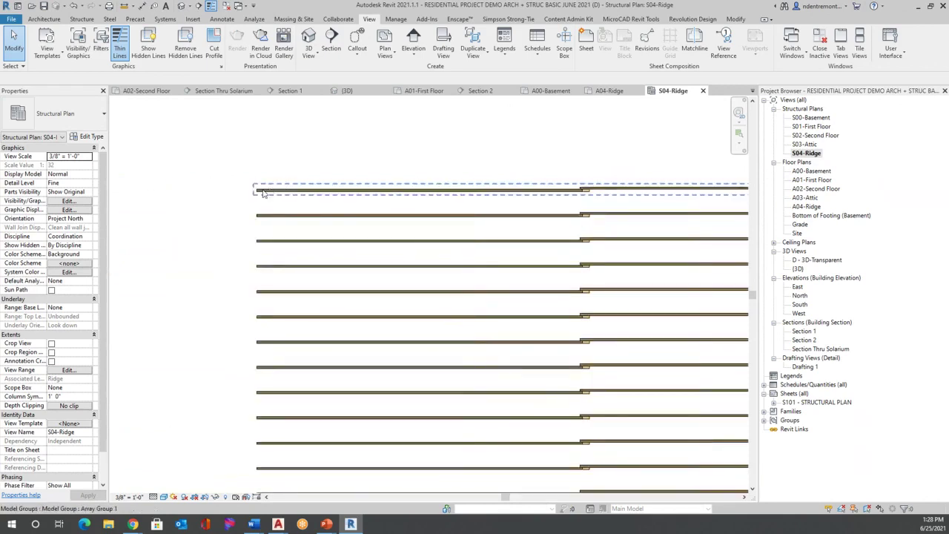
pyautogui.scroll(-2, 262, 194)
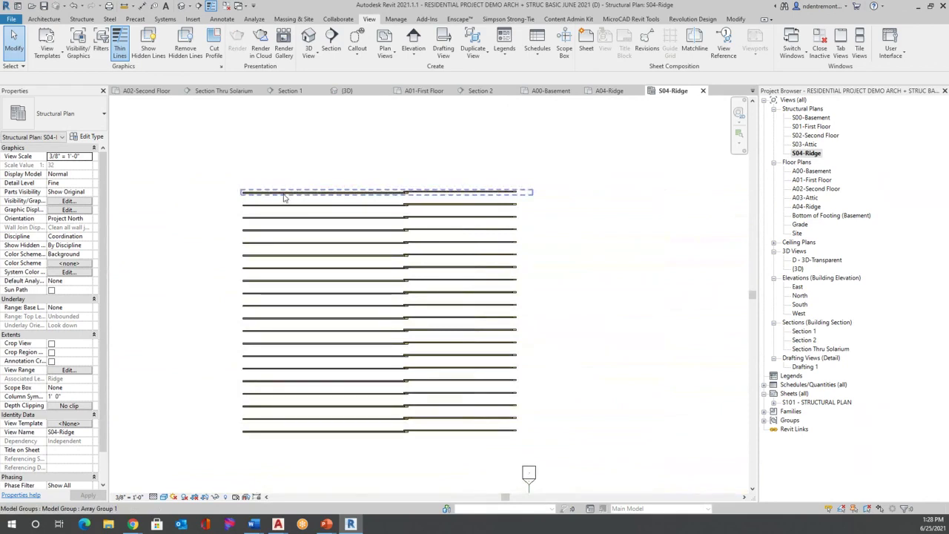
pyautogui.scroll(1, 255, 199)
pyautogui.scroll(1, 255, 199)
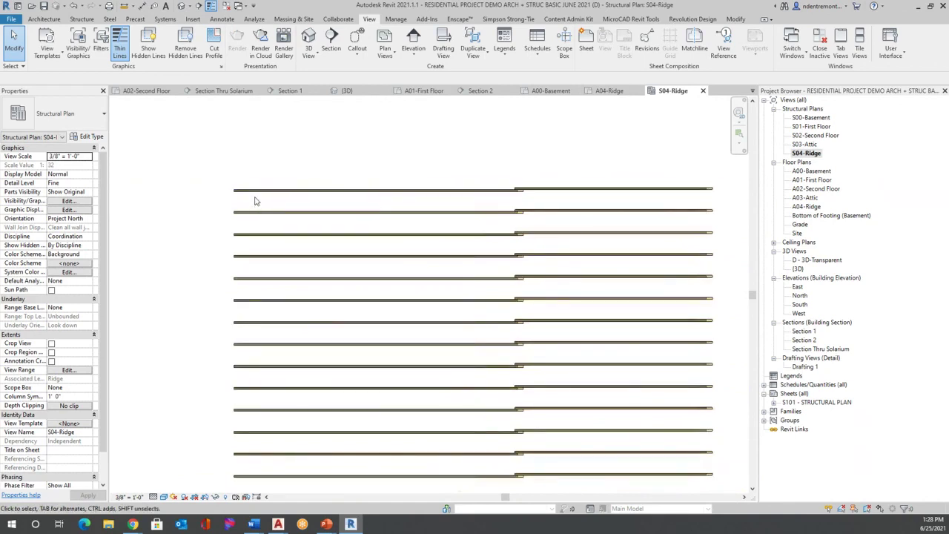
pyautogui.scroll(-2, 256, 200)
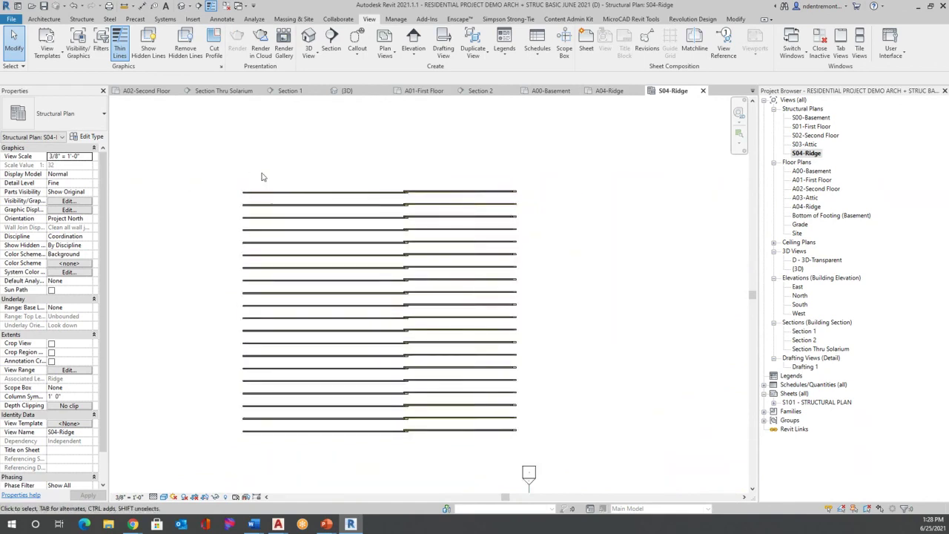
# Create a rectangular callout around the left ends of the top four rafters in the new array and select its boundary.
pyautogui.click(356, 48)
pyautogui.scroll(2, 213, 166)
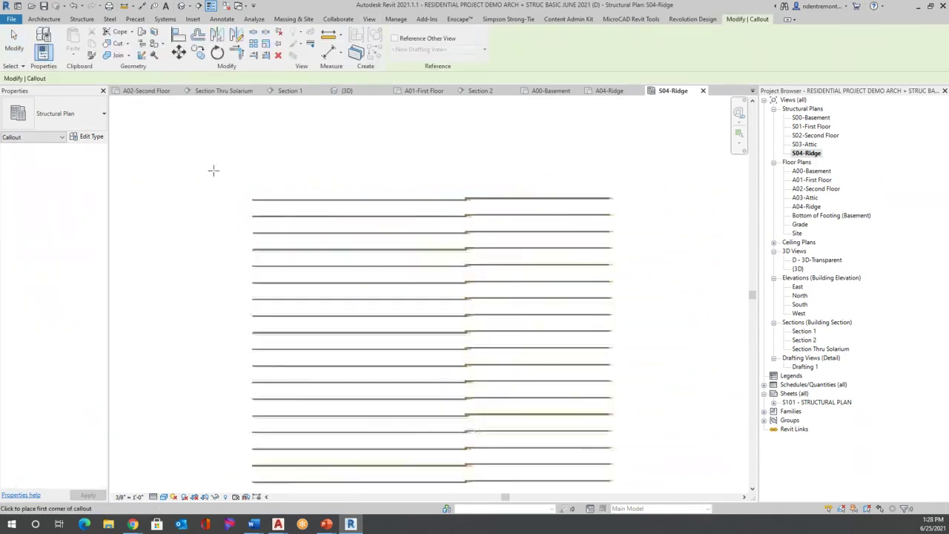
pyautogui.click(214, 166)
pyautogui.click(375, 312)
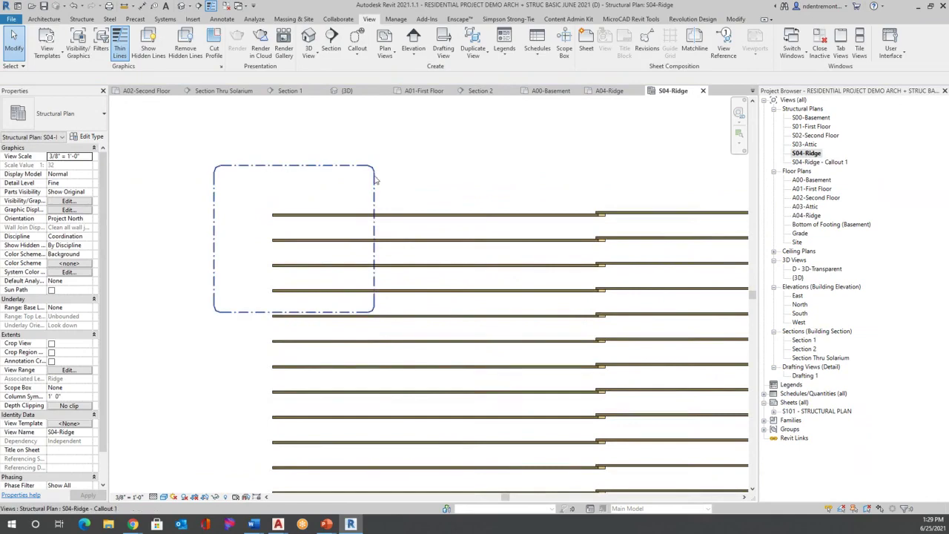
pyautogui.click(374, 178)
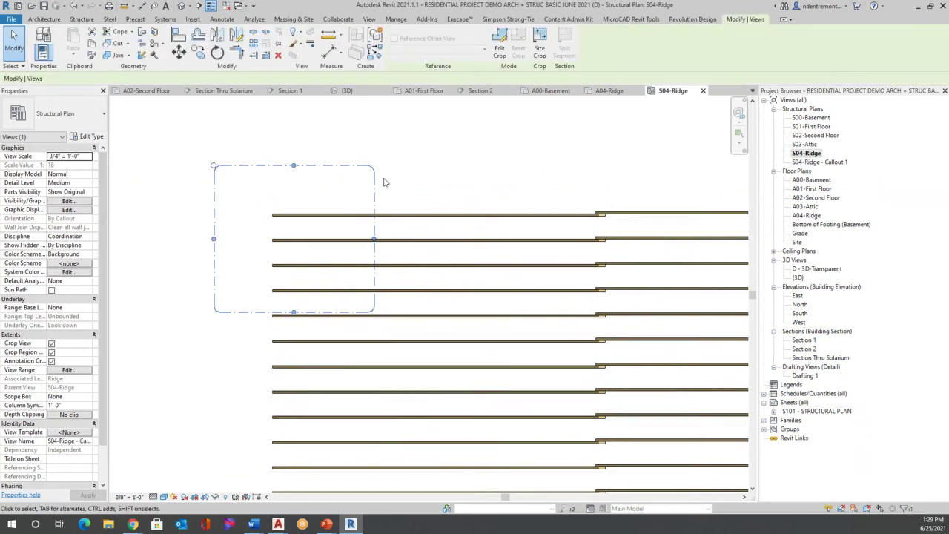
# Open the new callout's structural plan view and examine the enlarged rafter ends within its crop region.
pyautogui.doubleClick(837, 162)
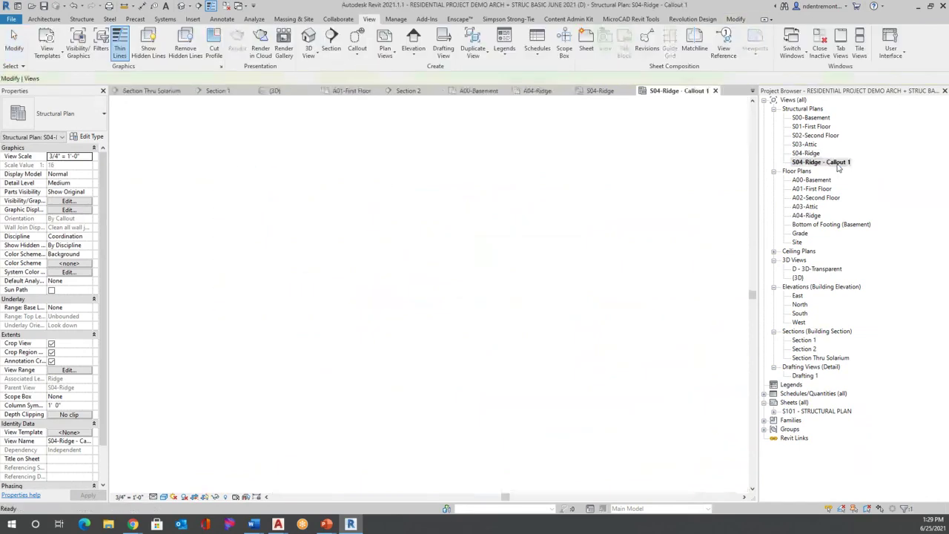
pyautogui.scroll(3, 364, 237)
pyautogui.scroll(-2, 434, 237)
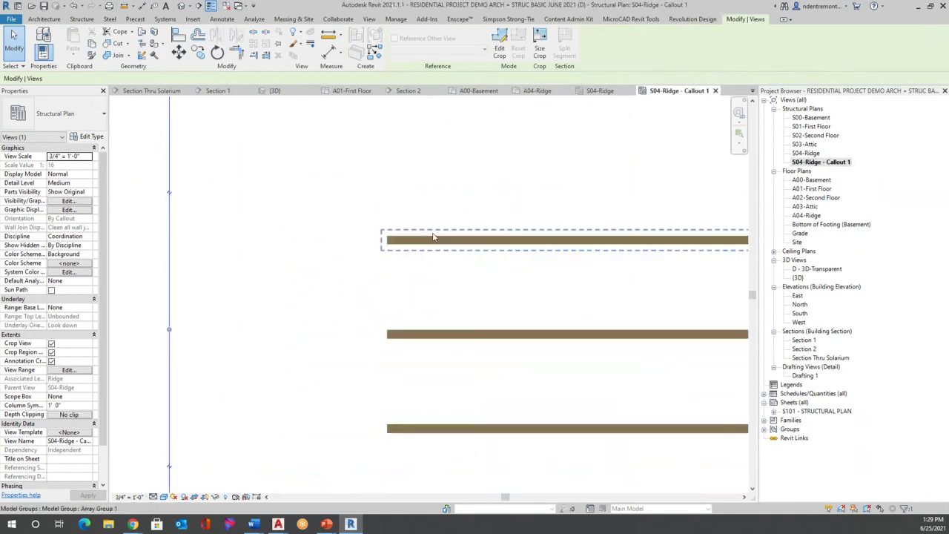
pyautogui.scroll(-2, 434, 237)
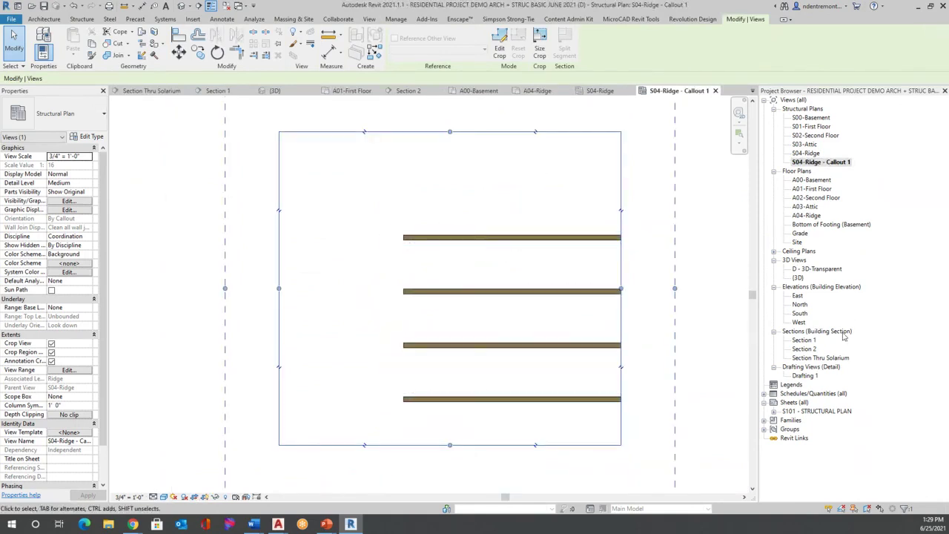
# Open Section 1 and examine how the right-slope rafters meet the beam above the attic partition between grids 4 and 5.
pyautogui.doubleClick(804, 341)
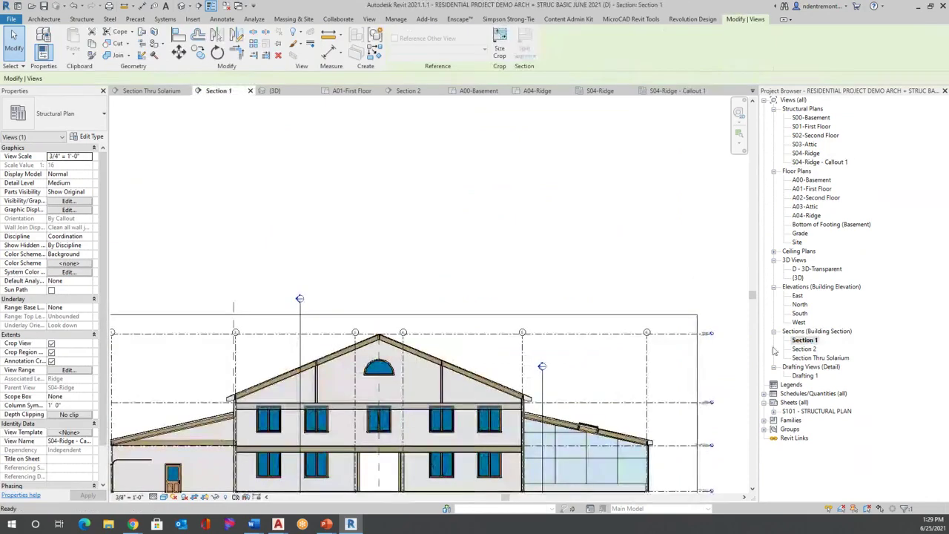
pyautogui.scroll(3, 455, 358)
pyautogui.scroll(2, 455, 358)
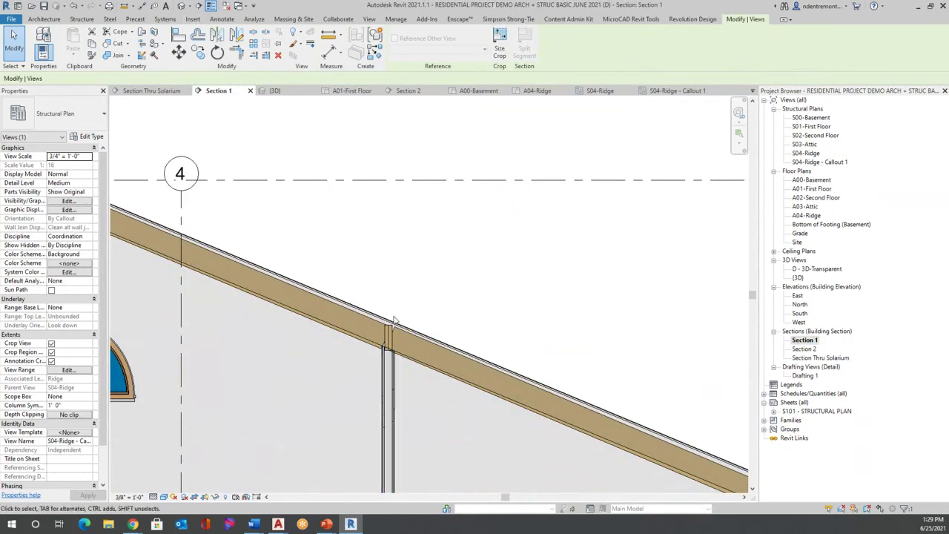
pyautogui.scroll(5, 382, 333)
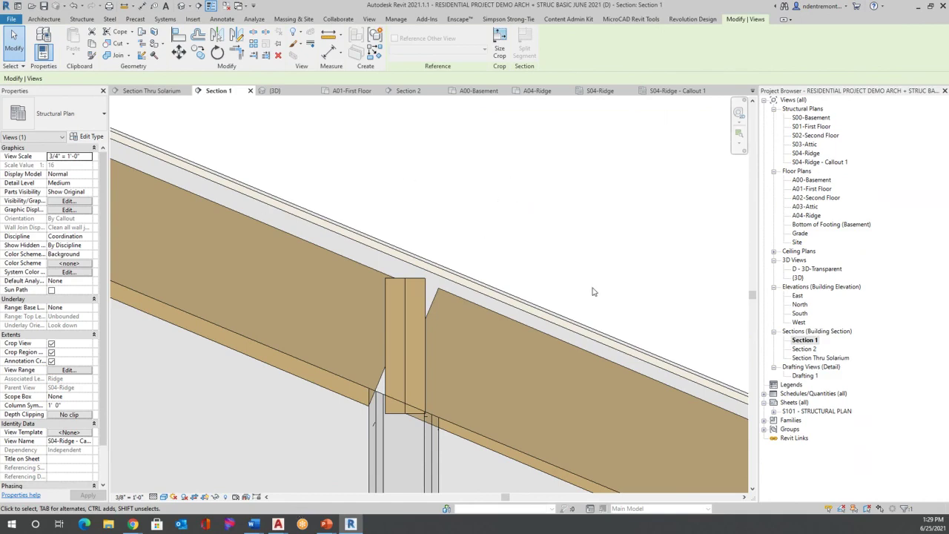
pyautogui.scroll(-4, 493, 193)
pyautogui.scroll(-3, 500, 241)
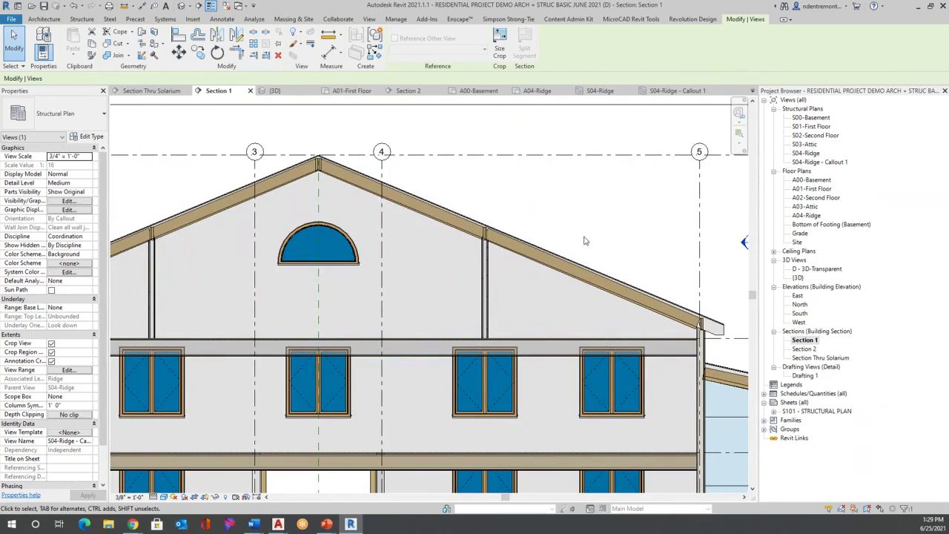
pyautogui.scroll(-1, 381, 249)
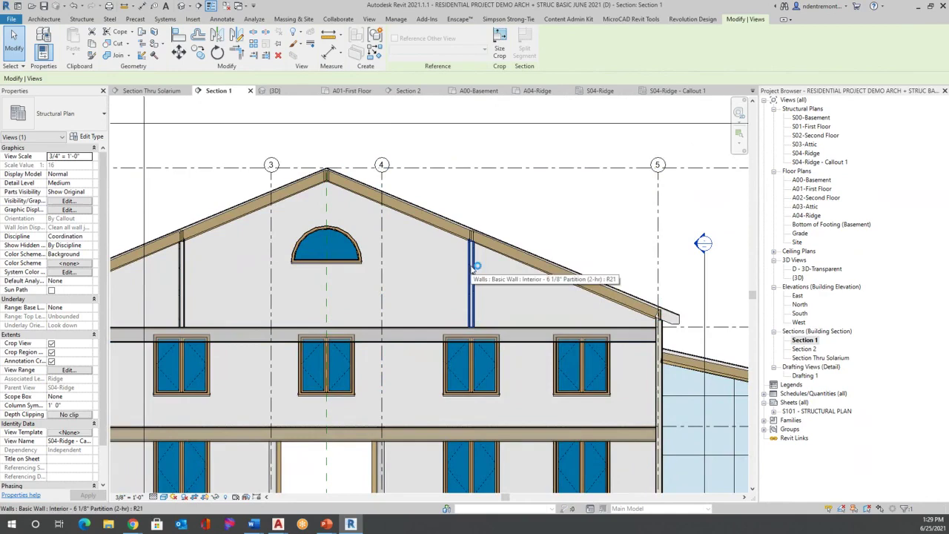
# Stretch the base of the side wing's outer 10" concrete foundation wall down to a base offset of about -7' 5" and deselect it.
pyautogui.scroll(-5, 475, 268)
pyautogui.scroll(4, 322, 301)
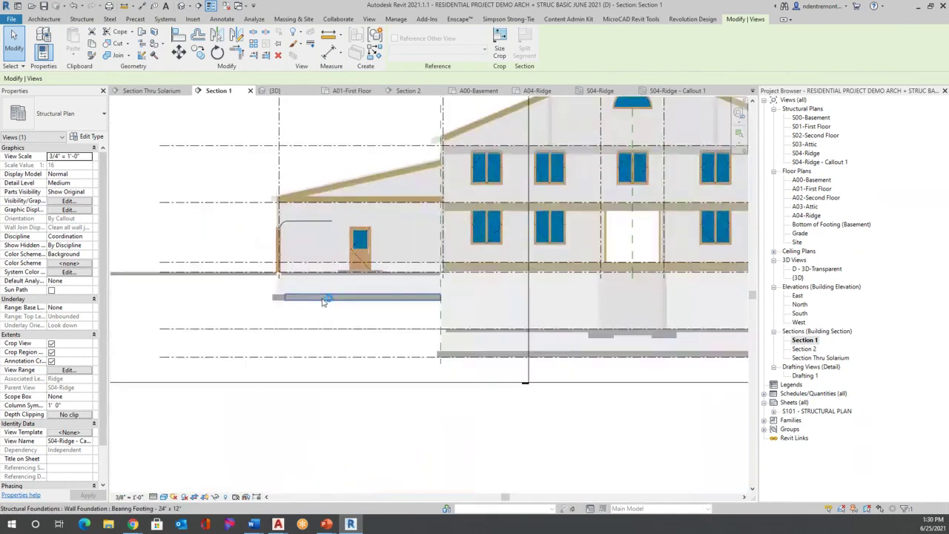
pyautogui.scroll(3, 319, 299)
pyautogui.press('Escape')
pyautogui.scroll(2, 236, 290)
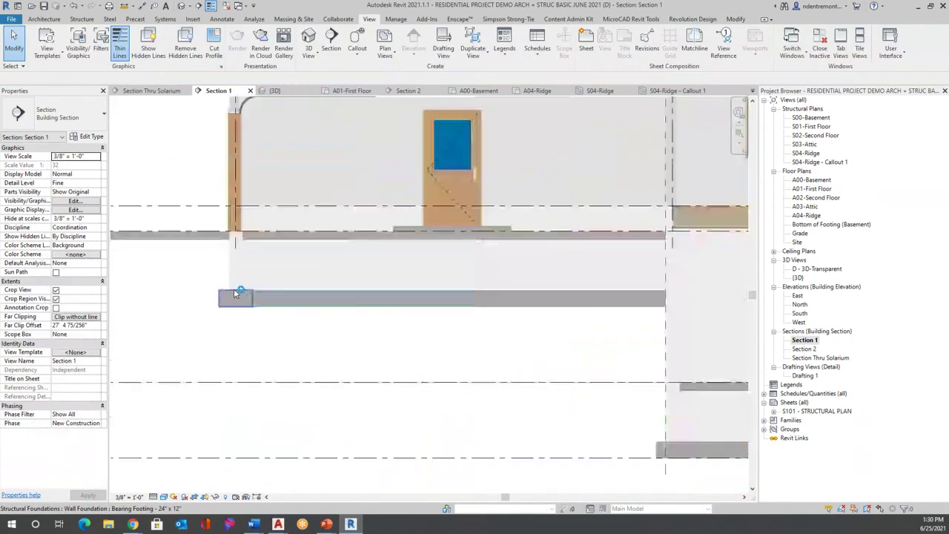
pyautogui.scroll(1, 234, 294)
pyautogui.scroll(3, 249, 312)
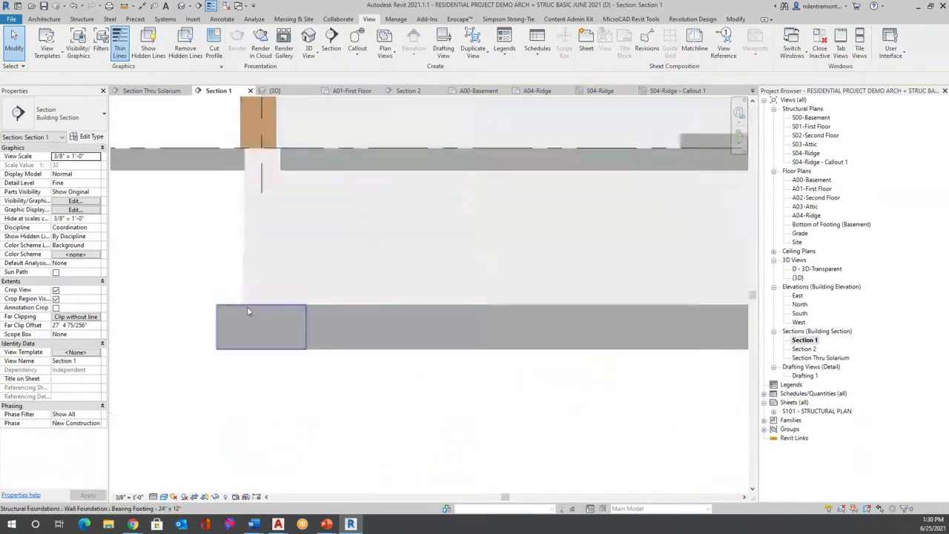
pyautogui.click(276, 283)
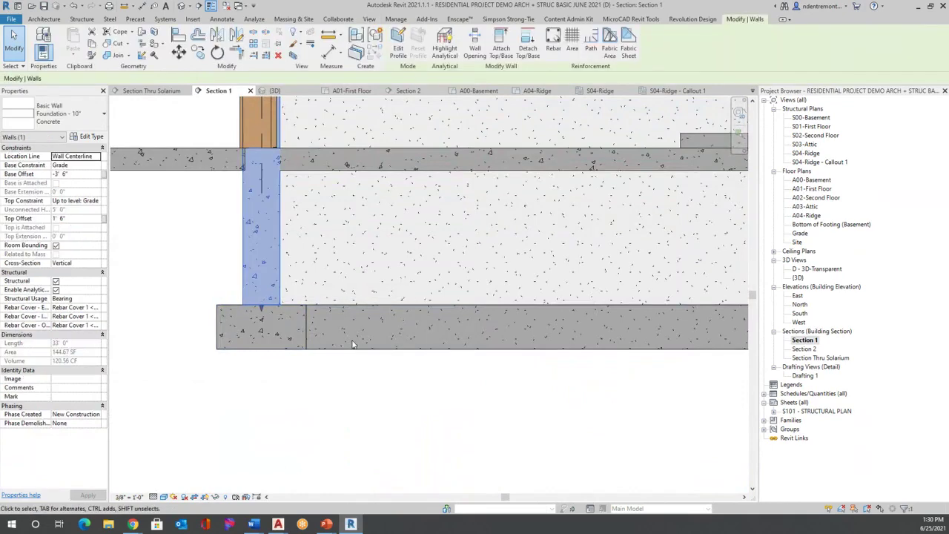
pyautogui.scroll(-3, 350, 329)
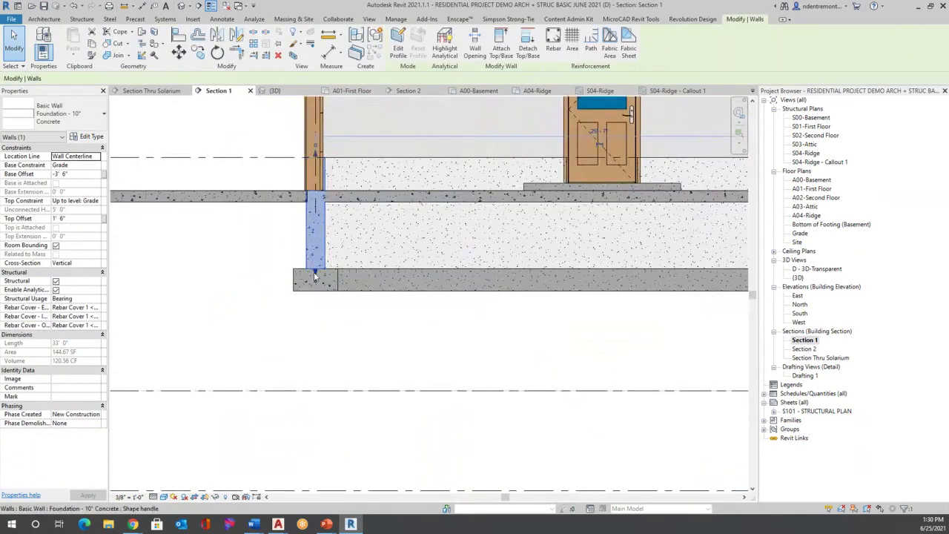
pyautogui.moveTo(321, 334); pyautogui.dragTo(318, 354)
pyautogui.press('Escape')
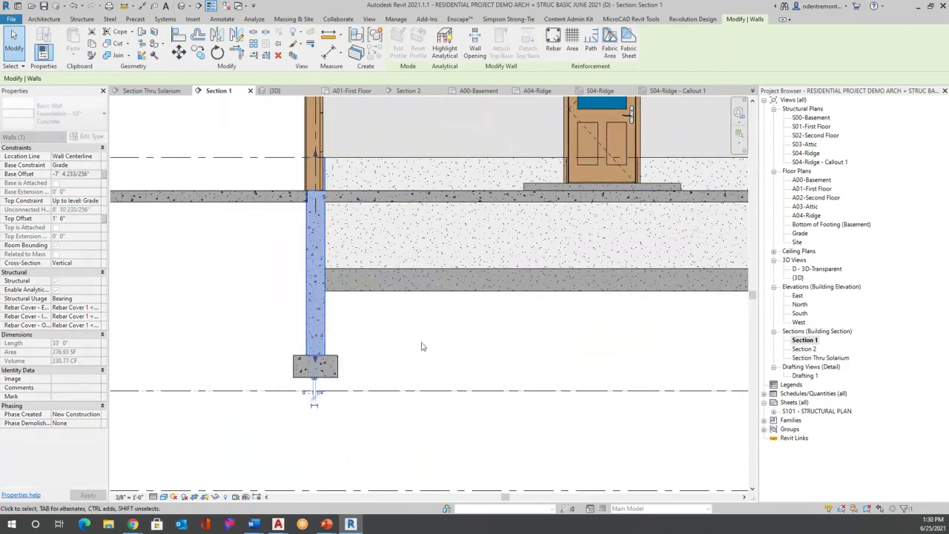
# Delete the 24" x 12" bearing footing beneath the extended foundation wall.
pyautogui.scroll(2, 336, 324)
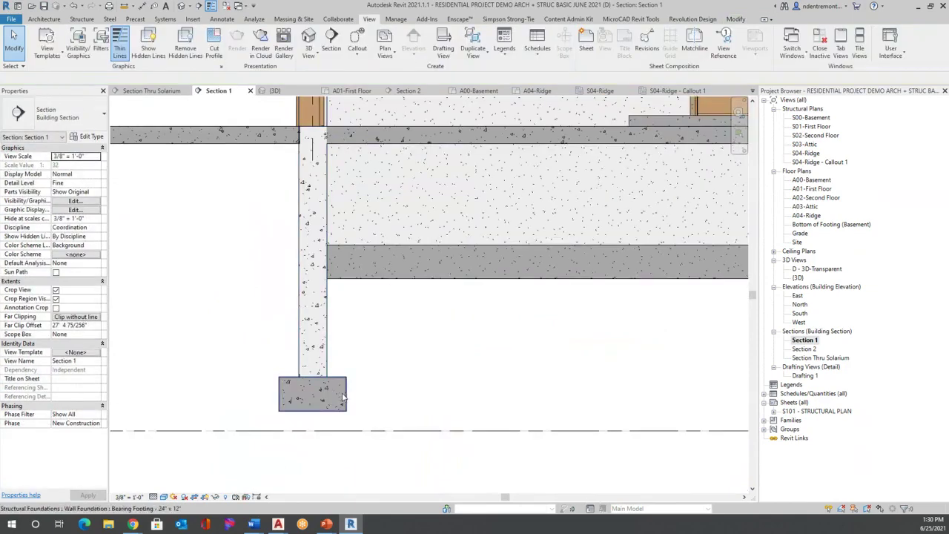
pyautogui.click(343, 397)
pyautogui.press('Delete')
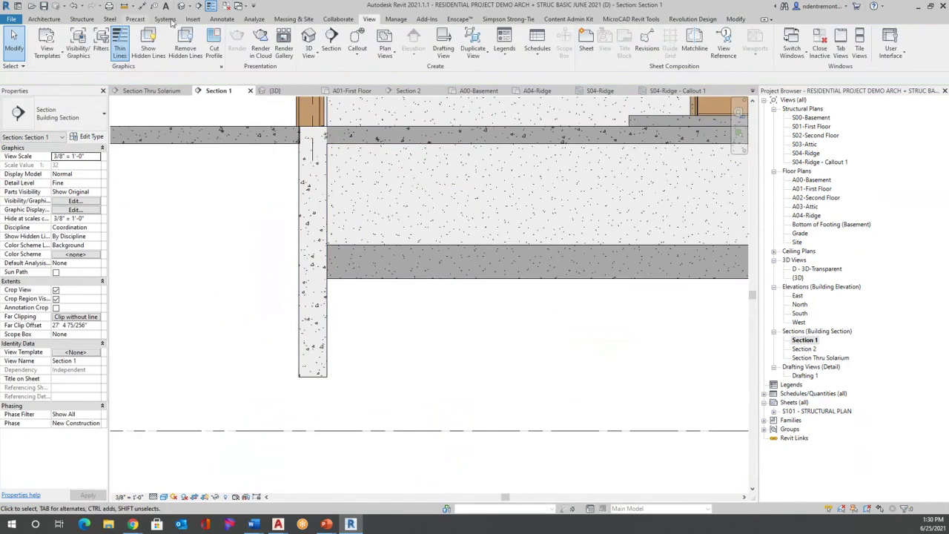
# Place a Bearing Footing - 36" x 12" wall foundation under the extended foundation wall using multiple selection, and end the placement.
pyautogui.click(83, 22)
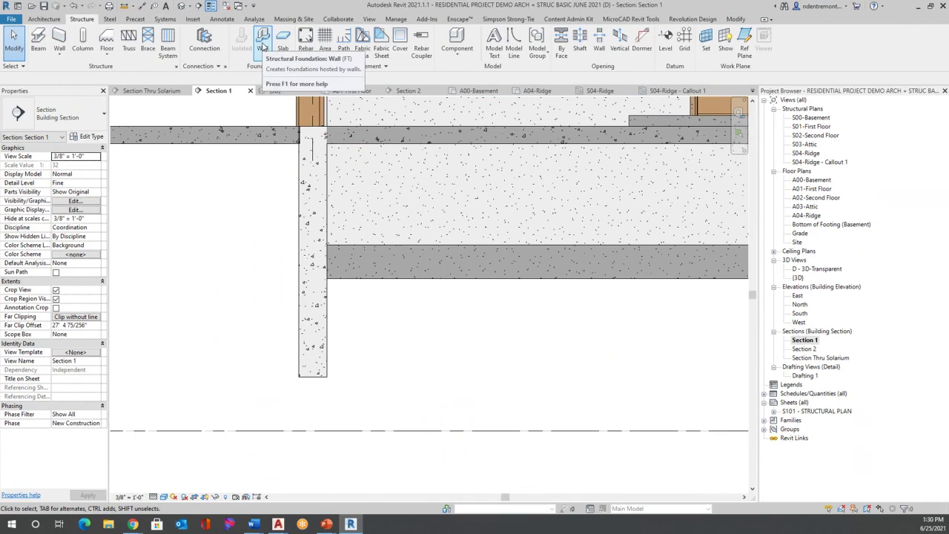
pyautogui.click(263, 47)
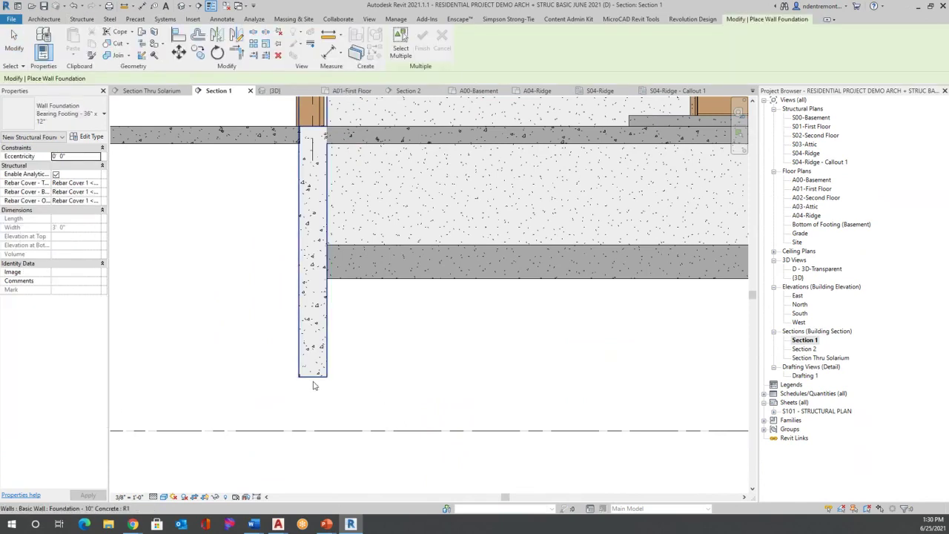
pyautogui.click(400, 40)
pyautogui.click(312, 376)
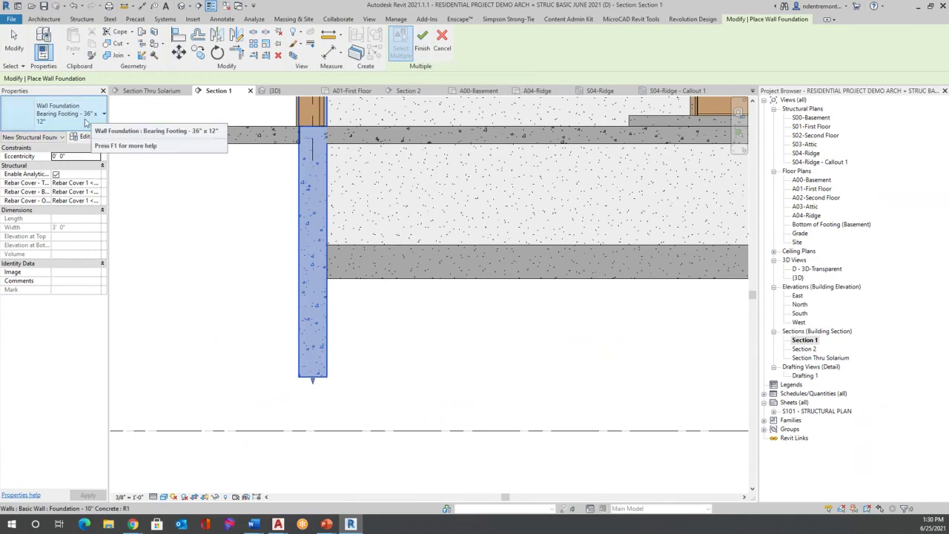
pyautogui.click(422, 41)
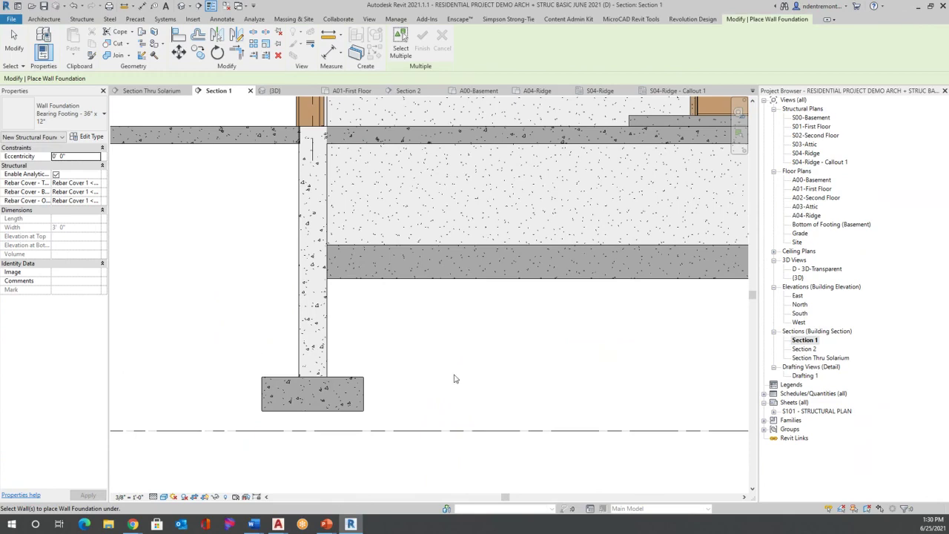
pyautogui.press('Escape')
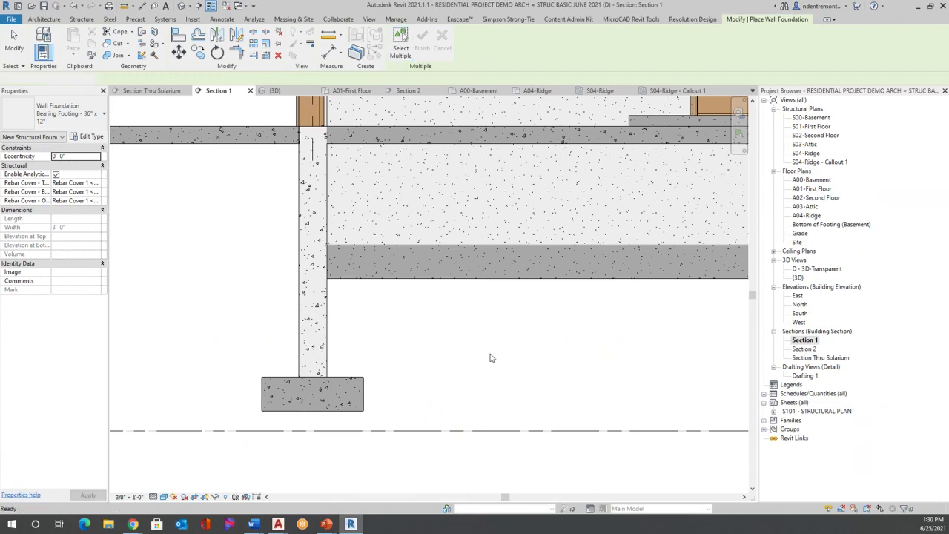
# Change the new footing's type to Bearing Footing - 24" x 12".
pyautogui.click(313, 393)
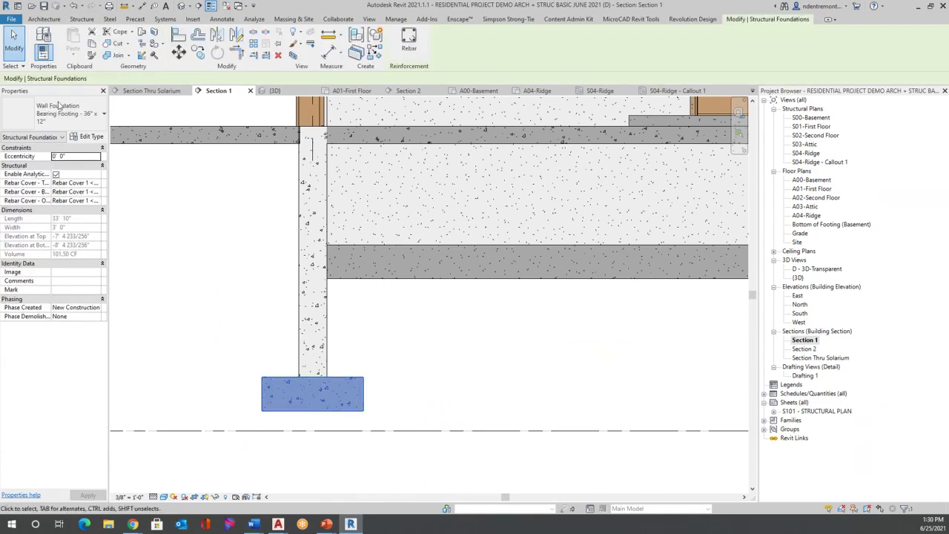
pyautogui.click(70, 114)
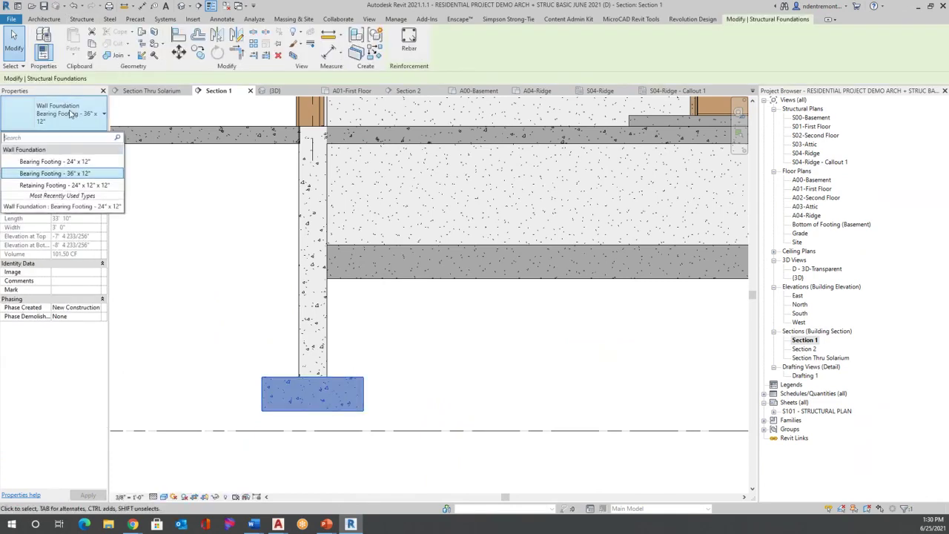
pyautogui.click(68, 161)
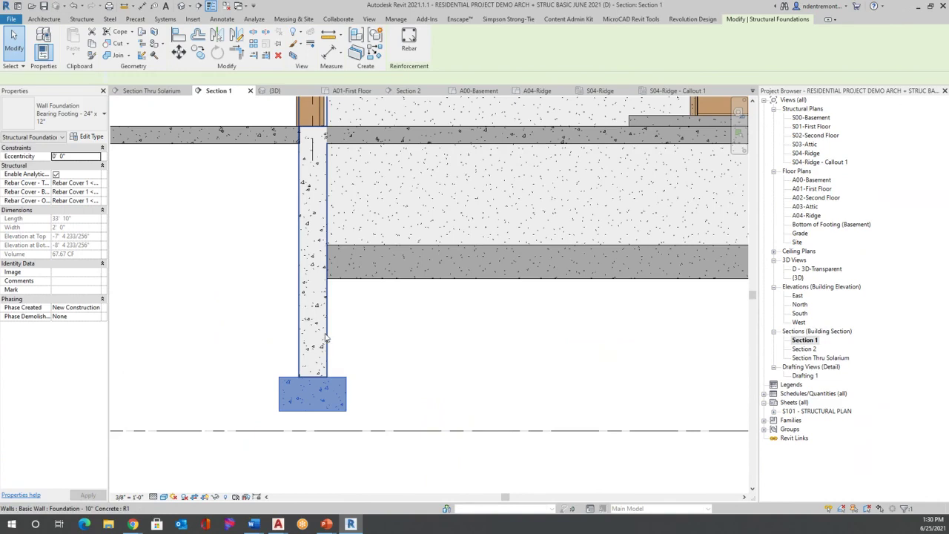
# Stretch the base of the side wing's foundation wall down to a base offset of about -7' 9 1/2", widen the Properties palette, and deselect the wall.
pyautogui.click(324, 339)
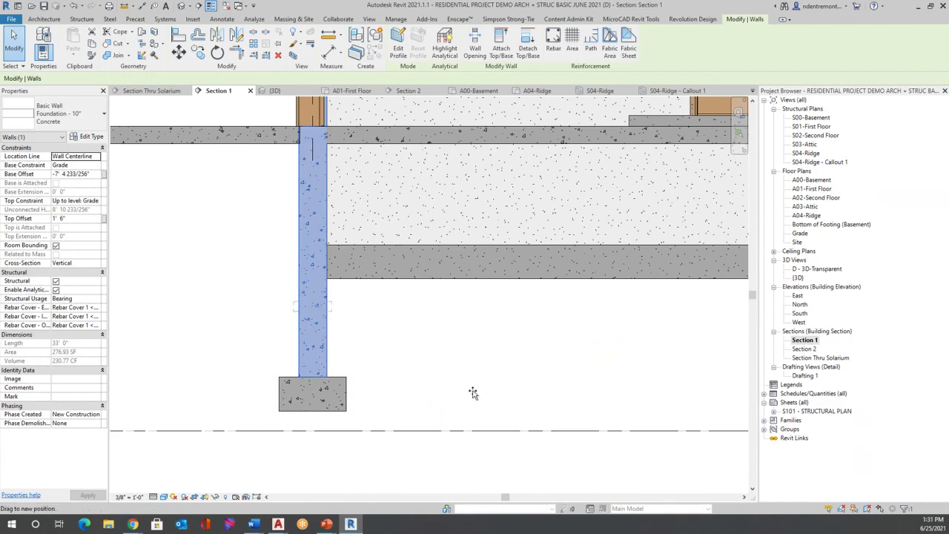
pyautogui.moveTo(321, 312); pyautogui.dragTo(321, 311)
pyautogui.moveTo(320, 359); pyautogui.dragTo(313, 390)
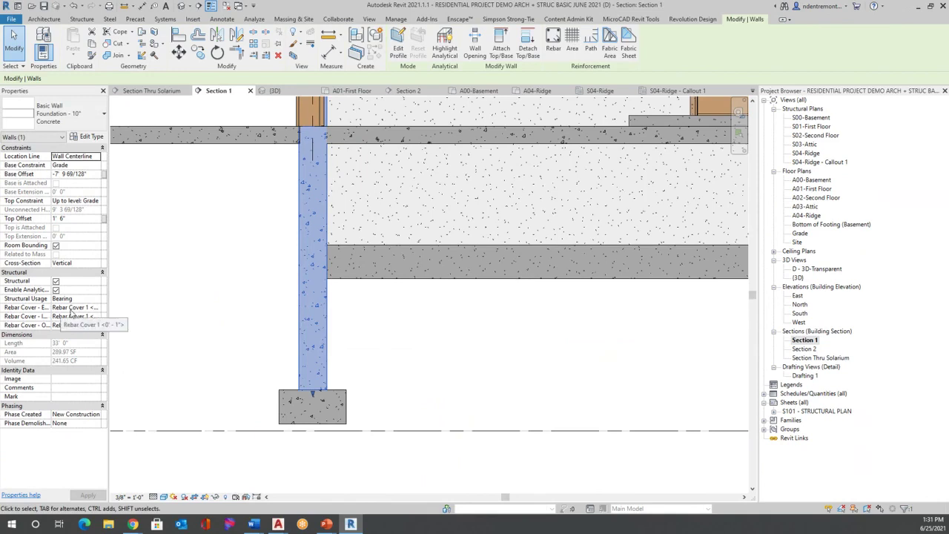
pyautogui.moveTo(118, 310); pyautogui.dragTo(195, 318)
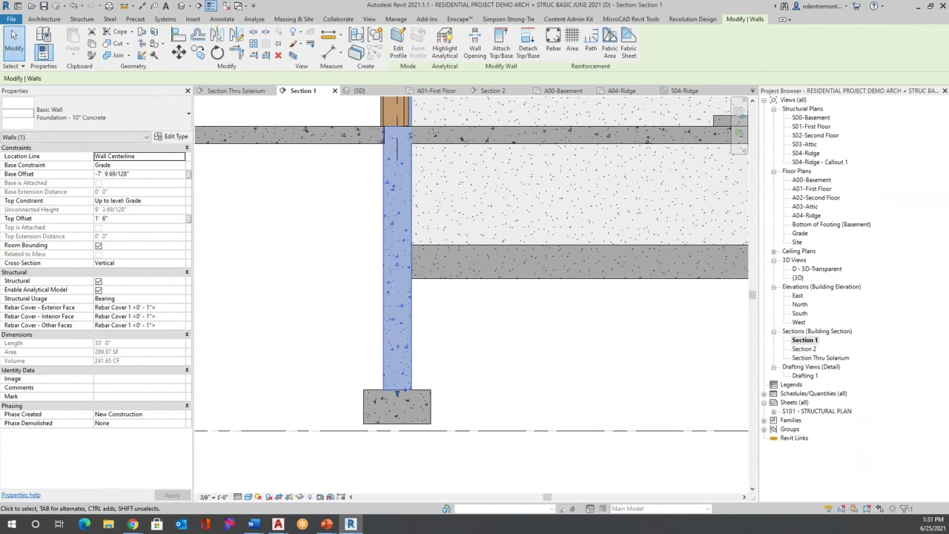
pyautogui.click(482, 376)
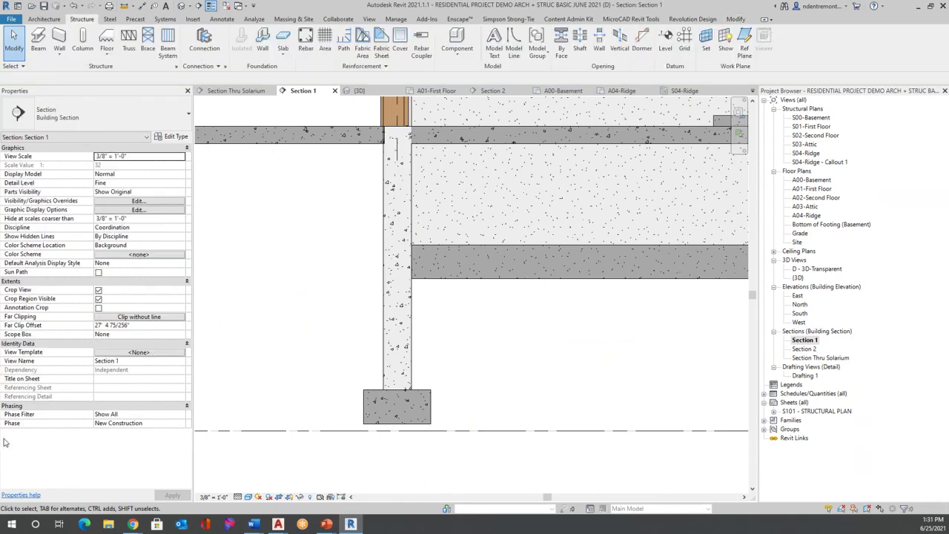
# Examine the whole building in Section 1, the roof ridge, and the properties of the paired 2x12 members at the main roof's eave.
pyautogui.scroll(-3, 231, 424)
pyautogui.scroll(-3, 231, 424)
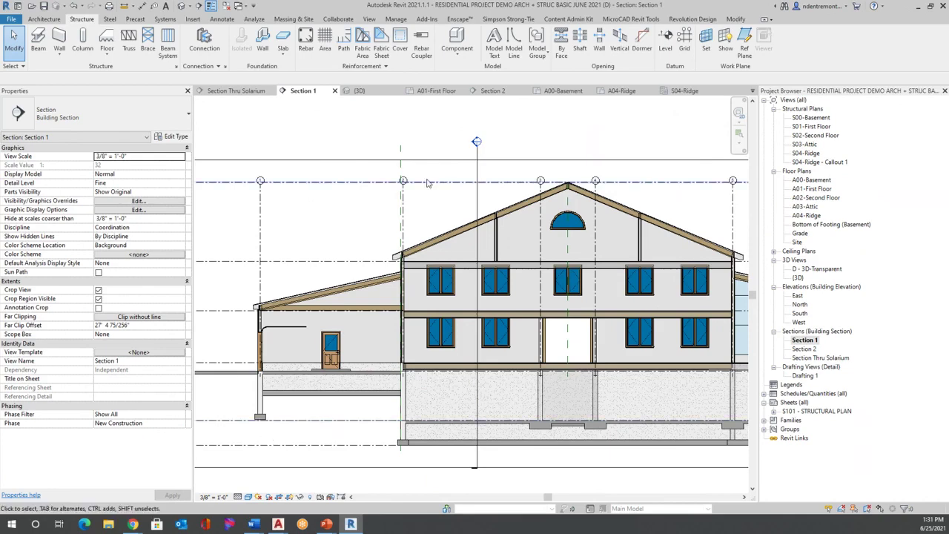
pyautogui.scroll(-2, 275, 239)
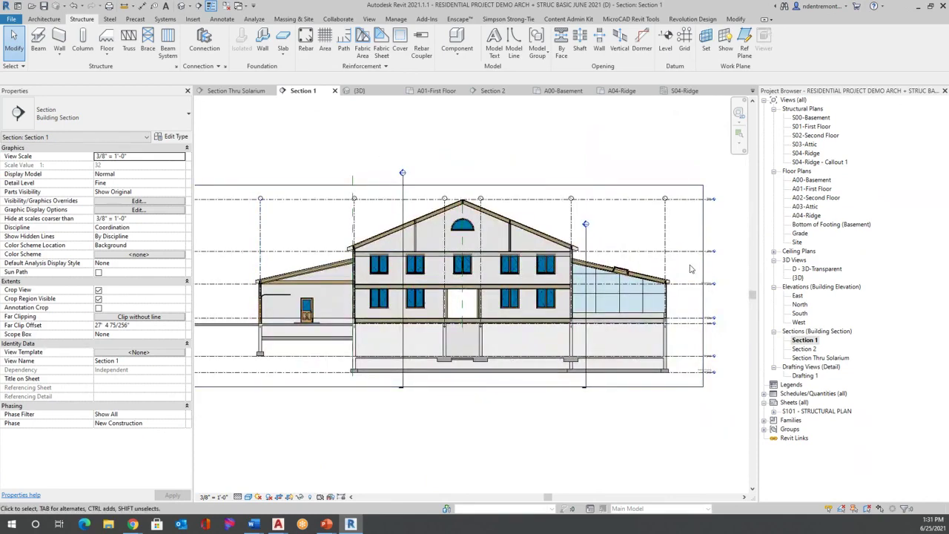
pyautogui.scroll(5, 477, 204)
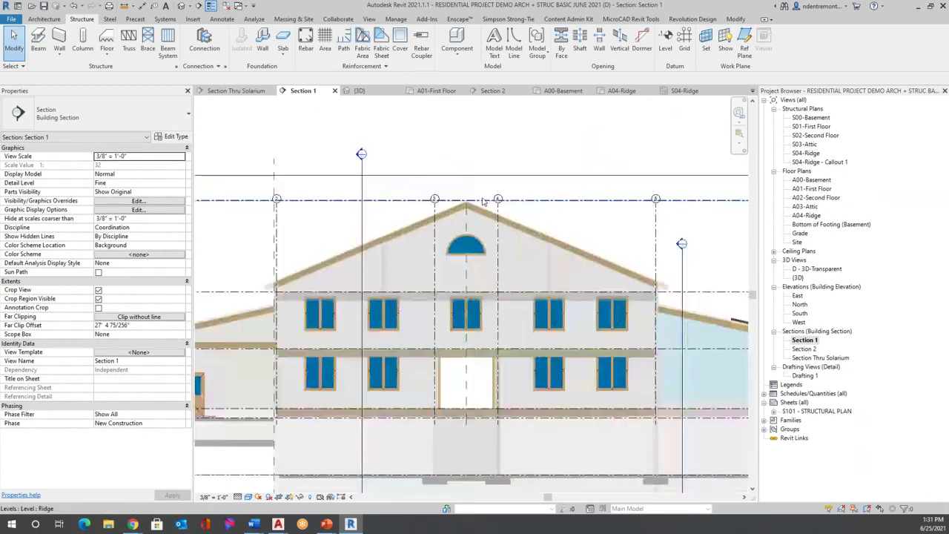
pyautogui.scroll(5, 477, 203)
pyautogui.scroll(-5, 540, 212)
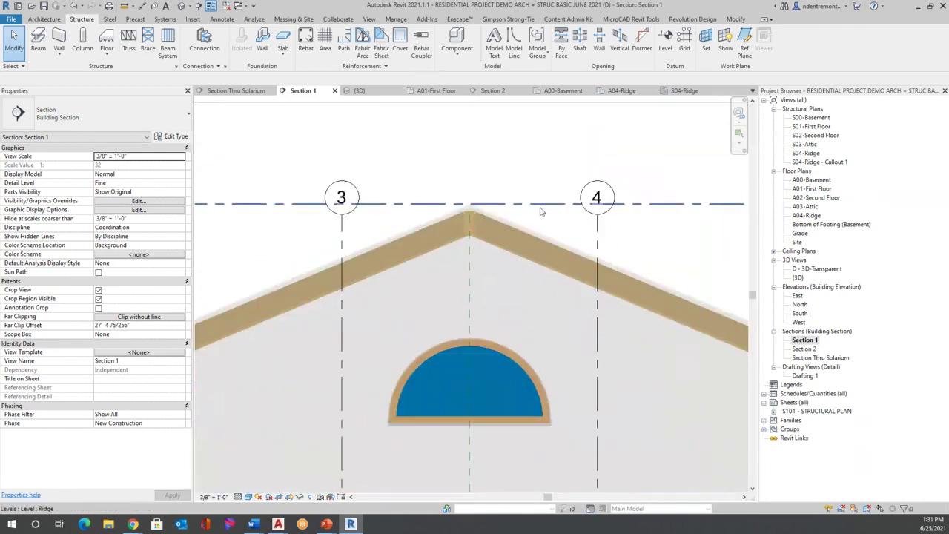
pyautogui.scroll(-1, 541, 212)
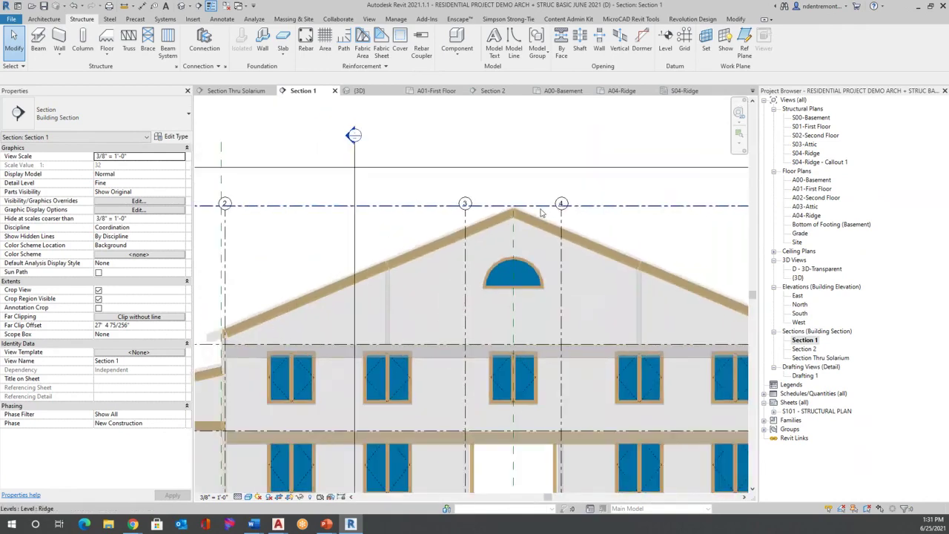
pyautogui.scroll(8, 371, 238)
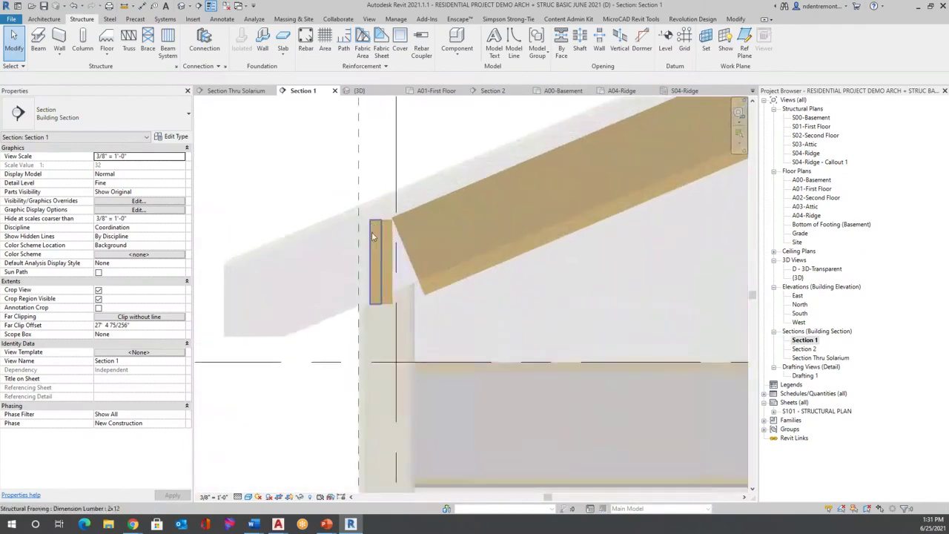
pyautogui.click(371, 237)
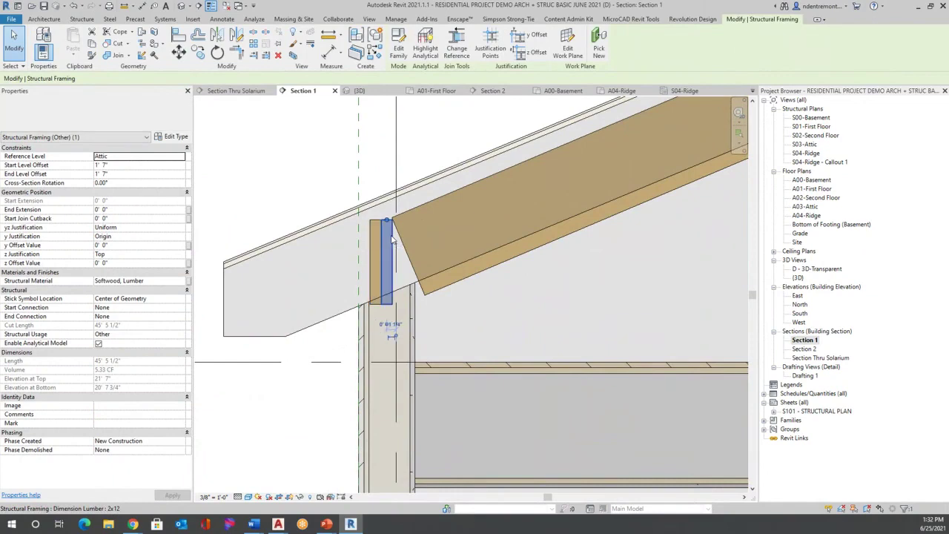
pyautogui.click(389, 241)
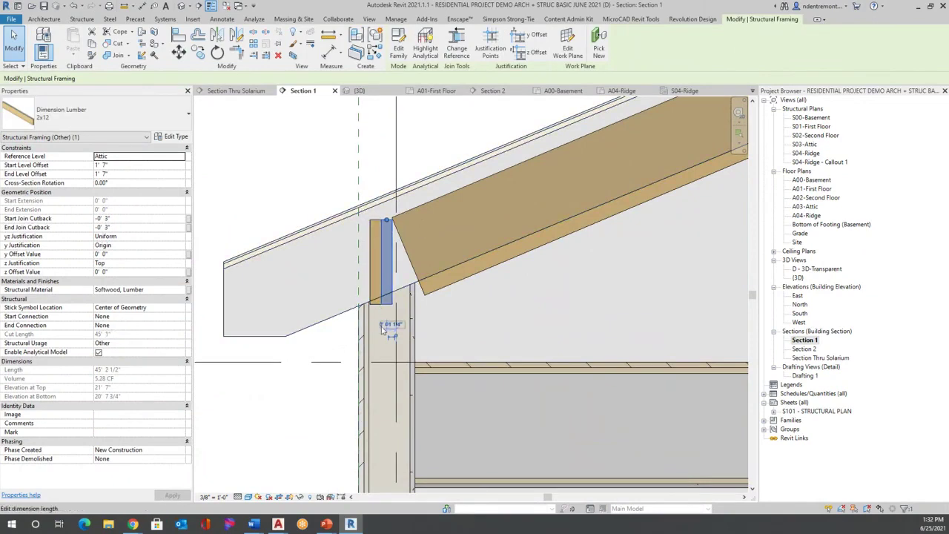
pyautogui.scroll(-3, 476, 228)
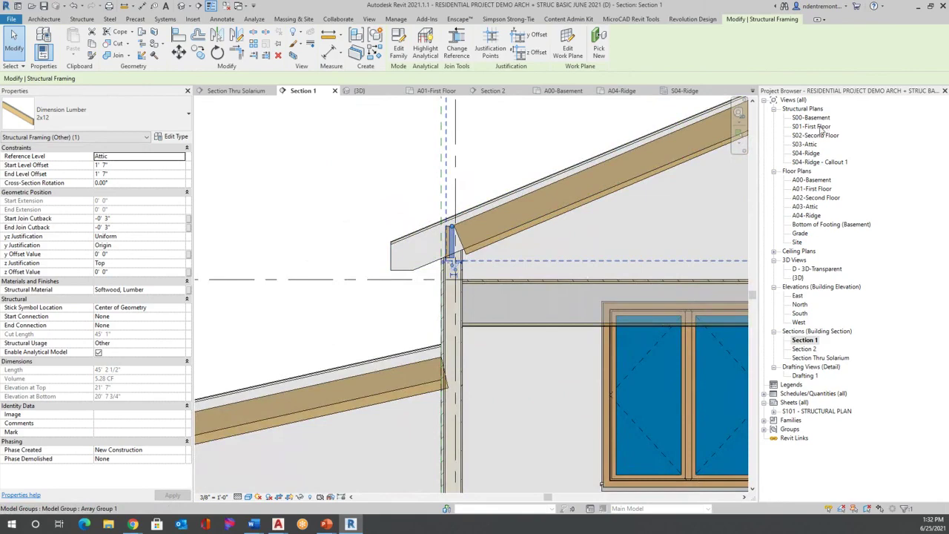
# Compare the S03-Attic, S02-Second Floor and S04-Ridge structural plans, and look over the framing shown in S03-Attic.
pyautogui.doubleClick(805, 144)
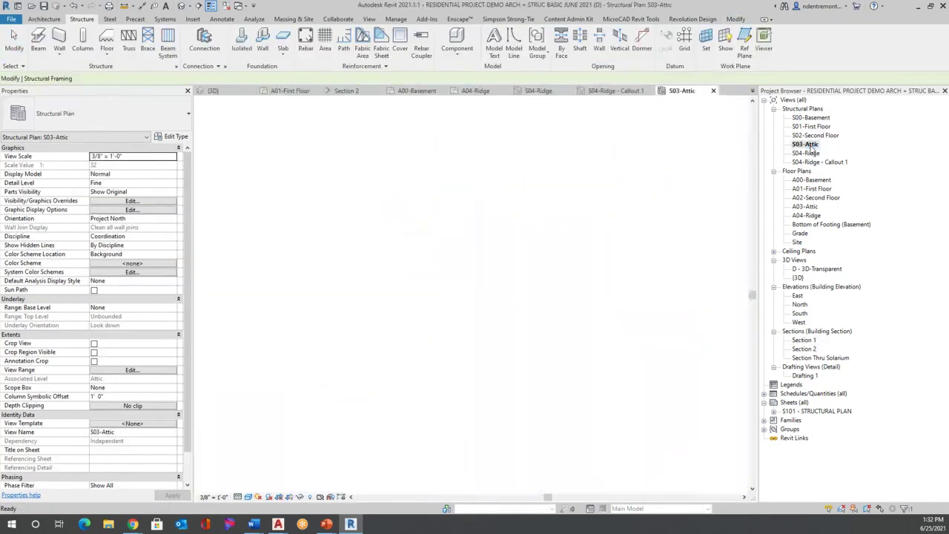
pyautogui.scroll(5, 398, 307)
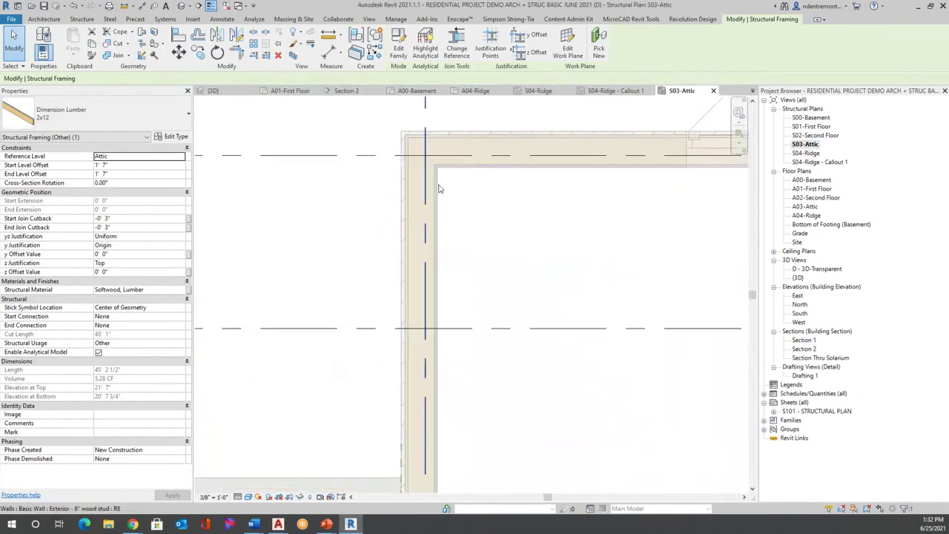
pyautogui.doubleClick(815, 136)
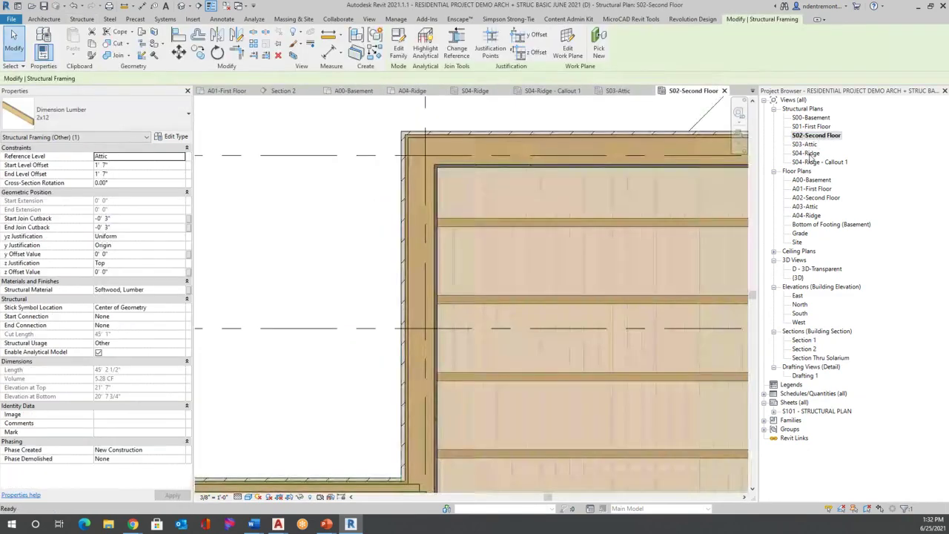
pyautogui.doubleClick(807, 152)
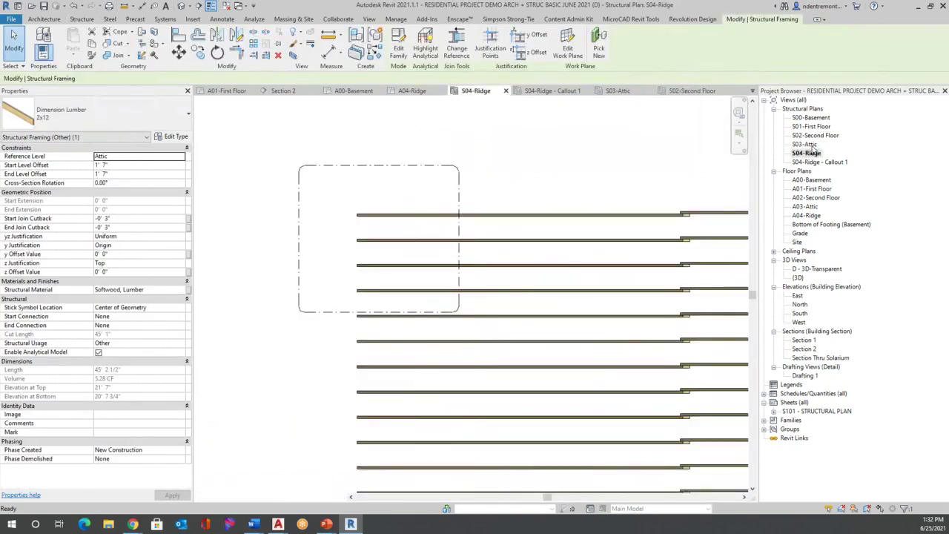
pyautogui.doubleClick(805, 144)
pyautogui.click(608, 267)
pyautogui.scroll(-9, 330, 216)
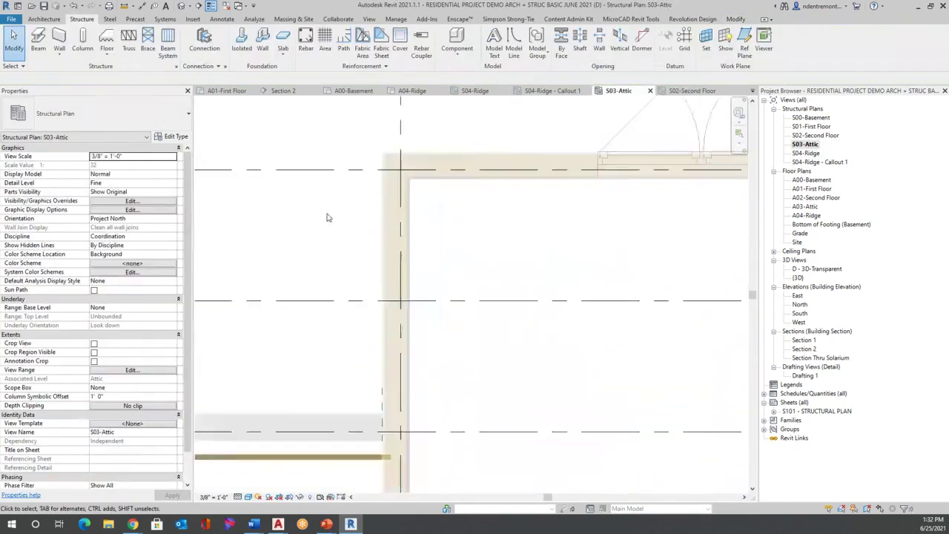
pyautogui.scroll(6, 598, 204)
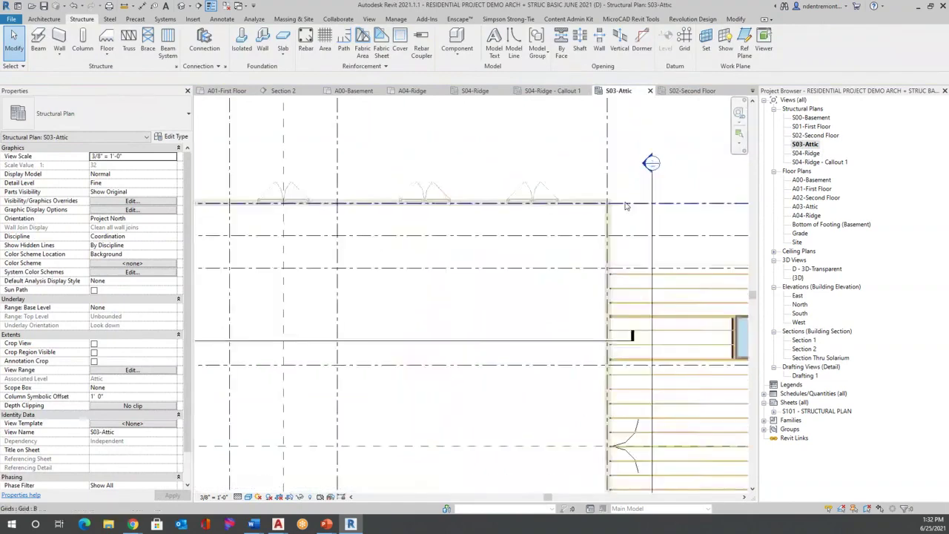
pyautogui.scroll(-6, 597, 204)
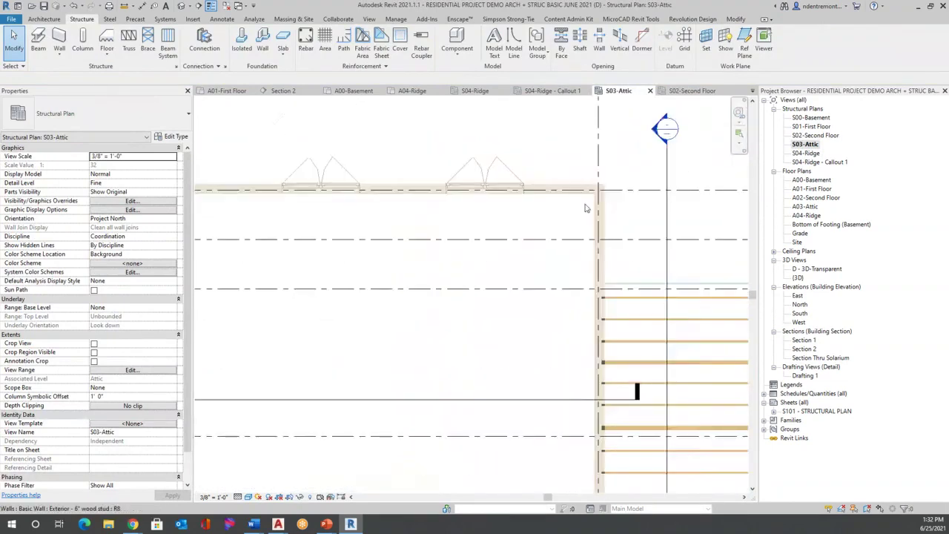
pyautogui.scroll(5, 542, 237)
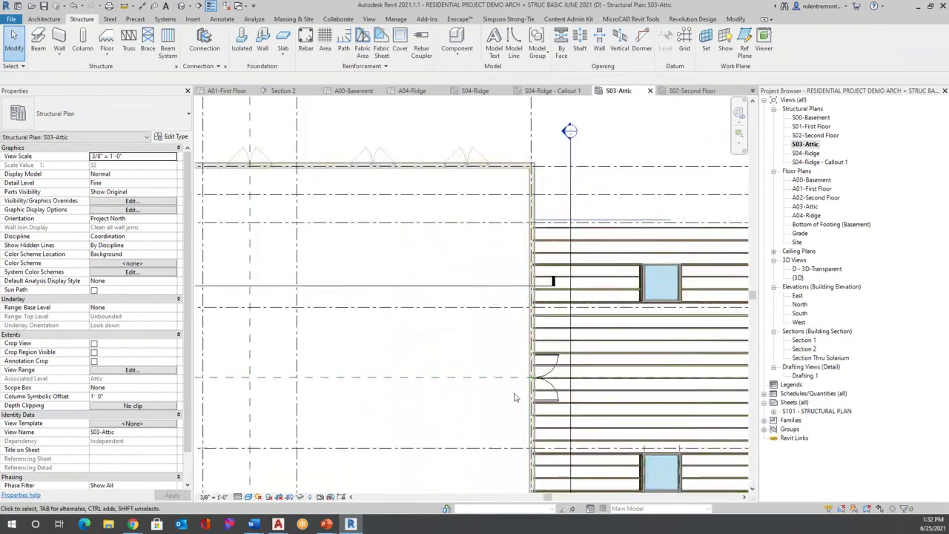
pyautogui.scroll(-4, 515, 397)
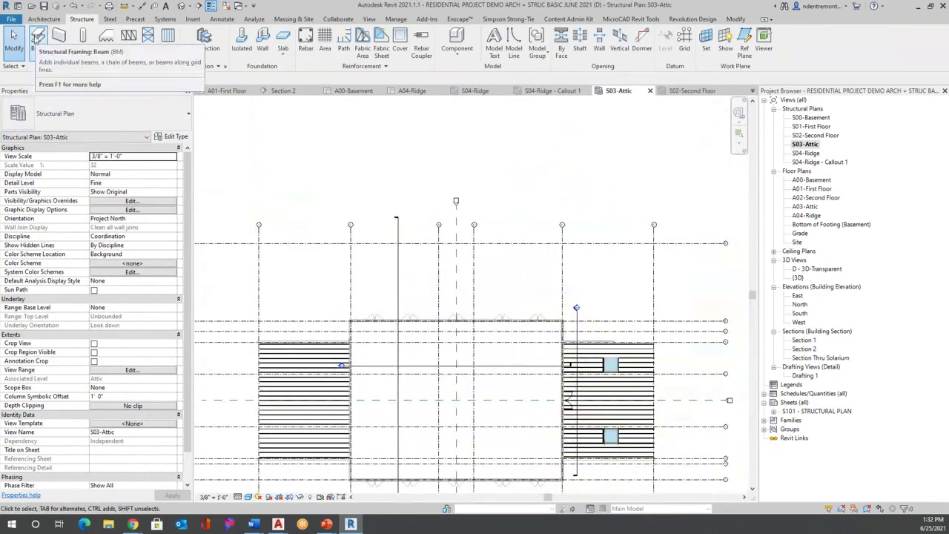
# Place a horizontal Trus_Joist-Weyerhaeuser-TJI beam about 41' long on the Second Floor level, in the open area beyond the skylit wing in S03-Attic.
pyautogui.click(33, 38)
pyautogui.scroll(3, 269, 186)
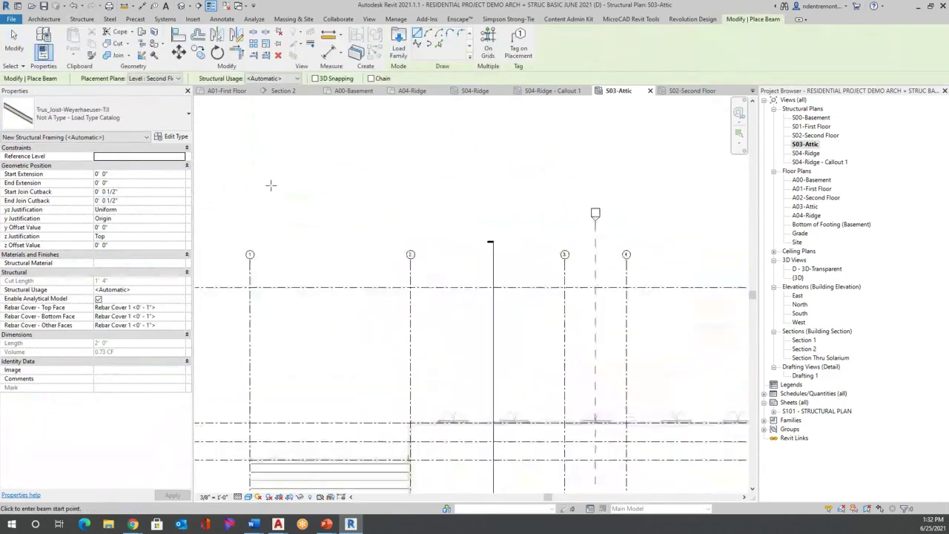
pyautogui.scroll(-5, 320, 205)
pyautogui.scroll(5, 547, 331)
pyautogui.scroll(-4, 432, 280)
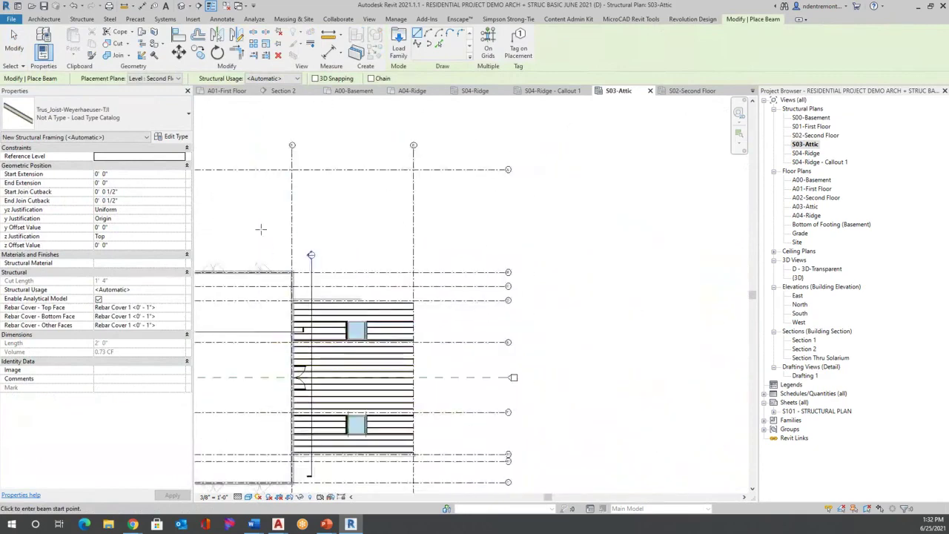
pyautogui.click(260, 227)
pyautogui.click(453, 229)
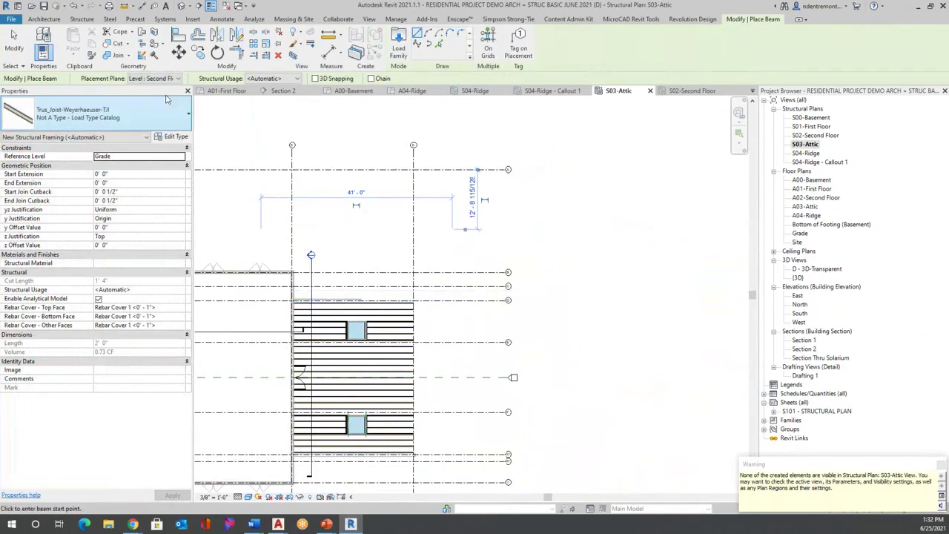
# Open the S02-Second Floor structural plan and select the new TJI beam outside the building.
pyautogui.click(817, 137)
pyautogui.doubleClick(817, 138)
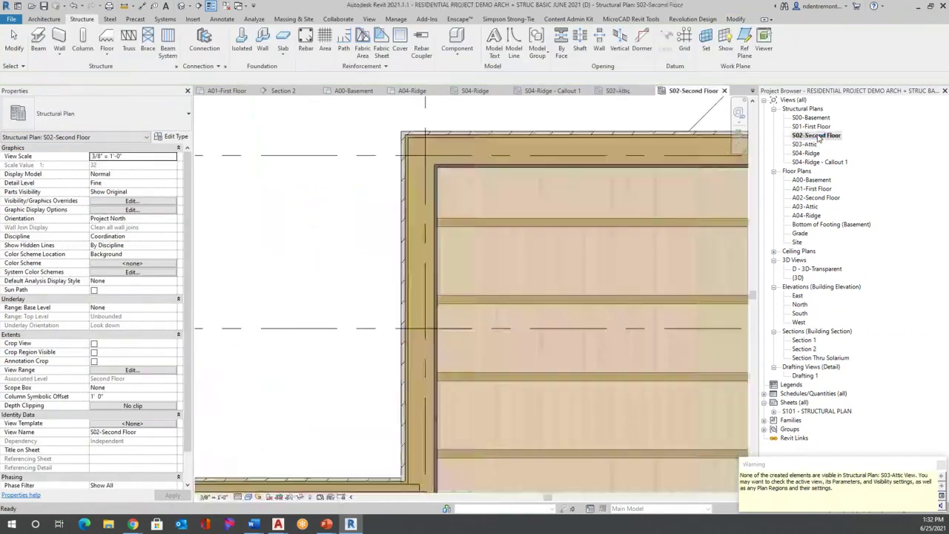
pyautogui.scroll(-4, 337, 289)
pyautogui.scroll(6, 337, 289)
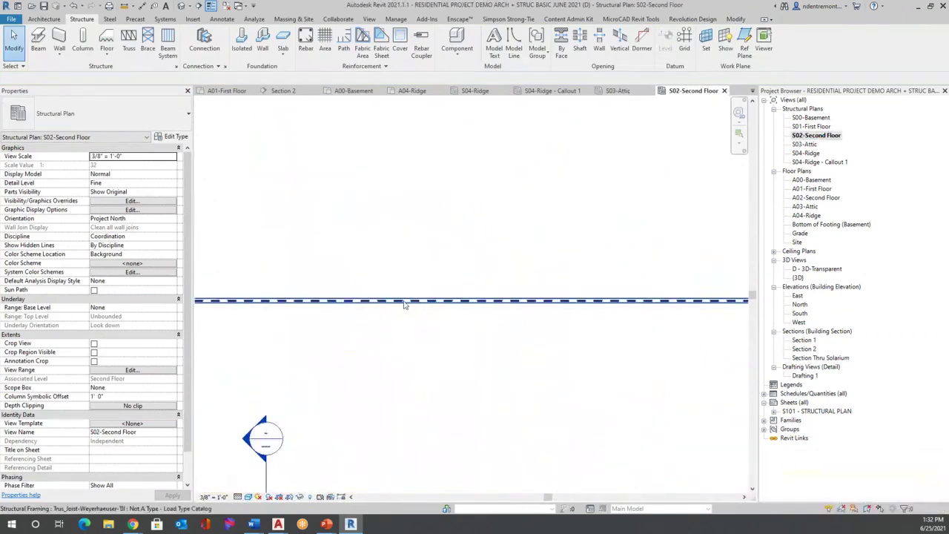
pyautogui.click(407, 300)
pyautogui.scroll(-3, 423, 269)
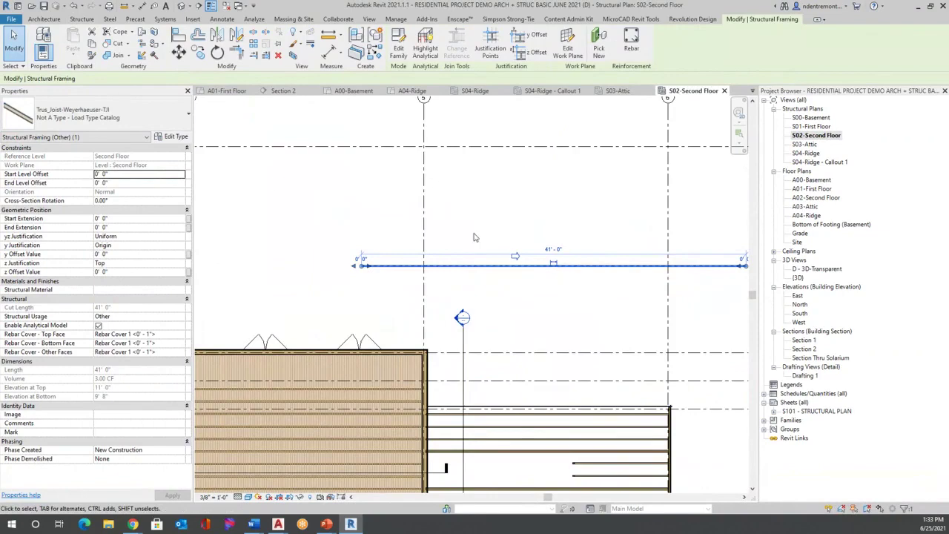
# Set the TJI beam's start and end level offsets to 9'.
pyautogui.click(121, 174)
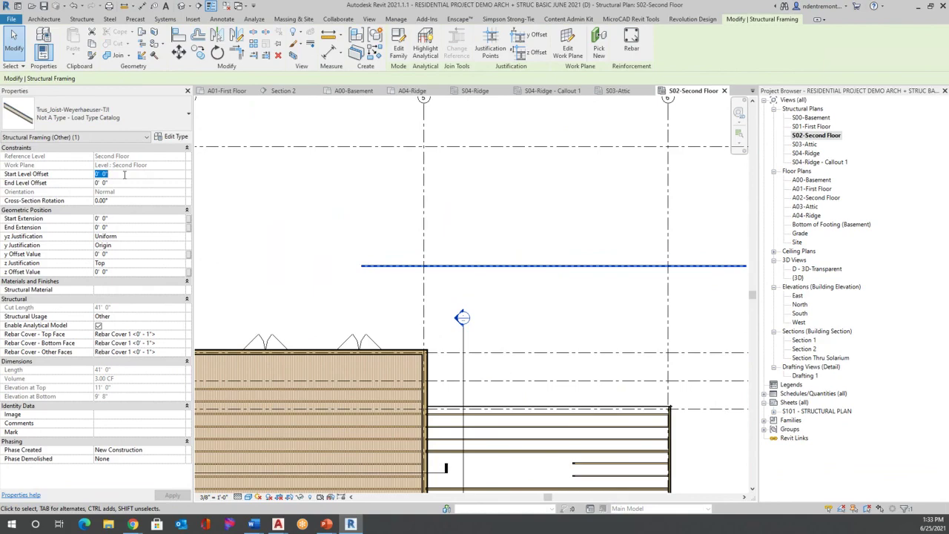
pyautogui.write('9')
pyautogui.press('Return')
pyautogui.click(116, 173)
pyautogui.write('9')
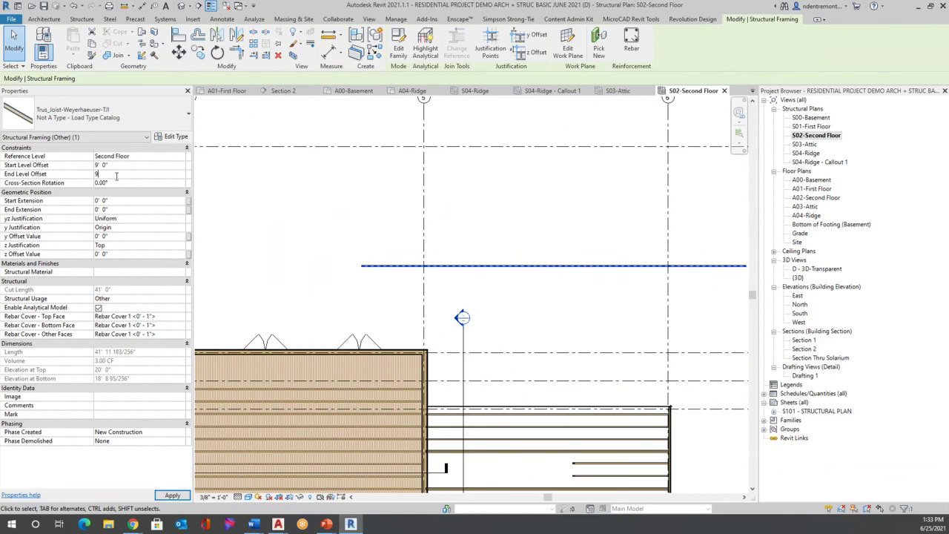
pyautogui.press('Return')
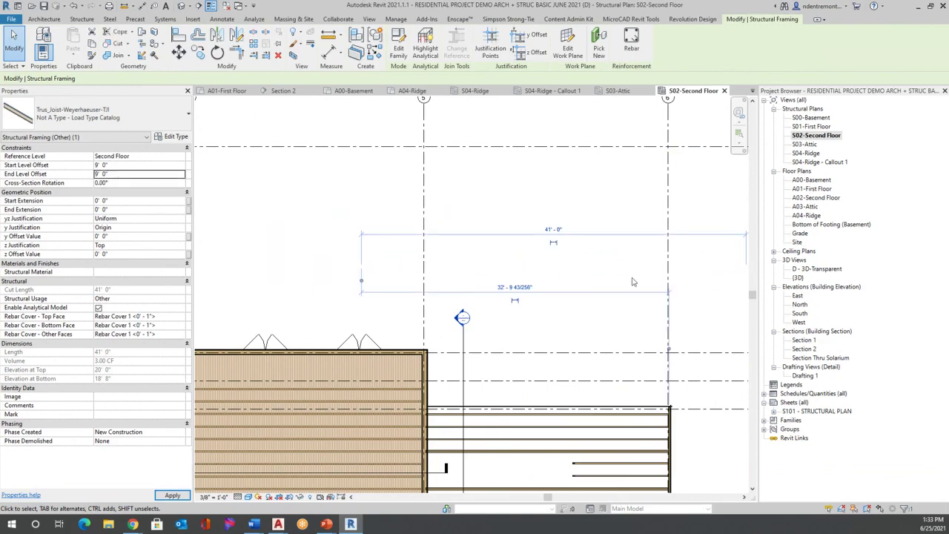
# Check the raised TJI beam in the S03-Attic structural plan, and open the default 3D view of the whole house.
pyautogui.doubleClick(806, 145)
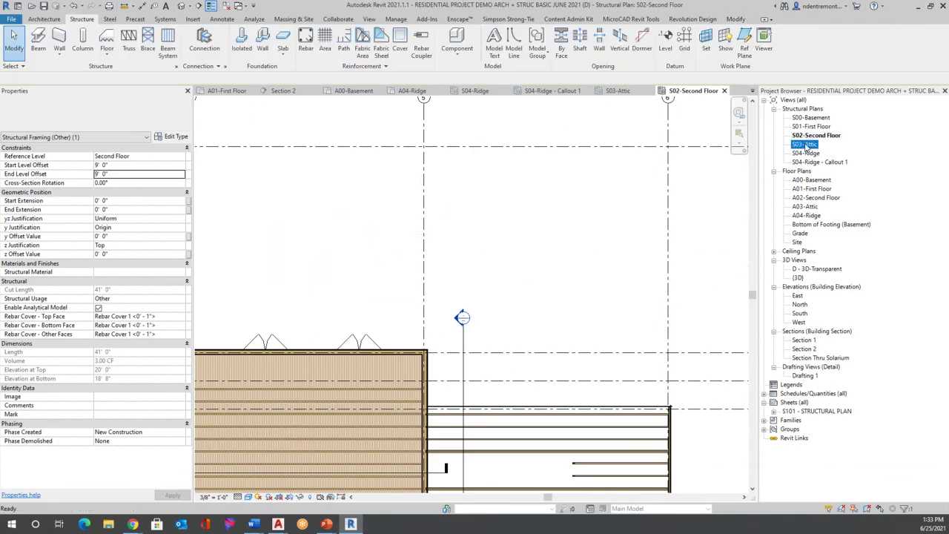
pyautogui.scroll(4, 330, 219)
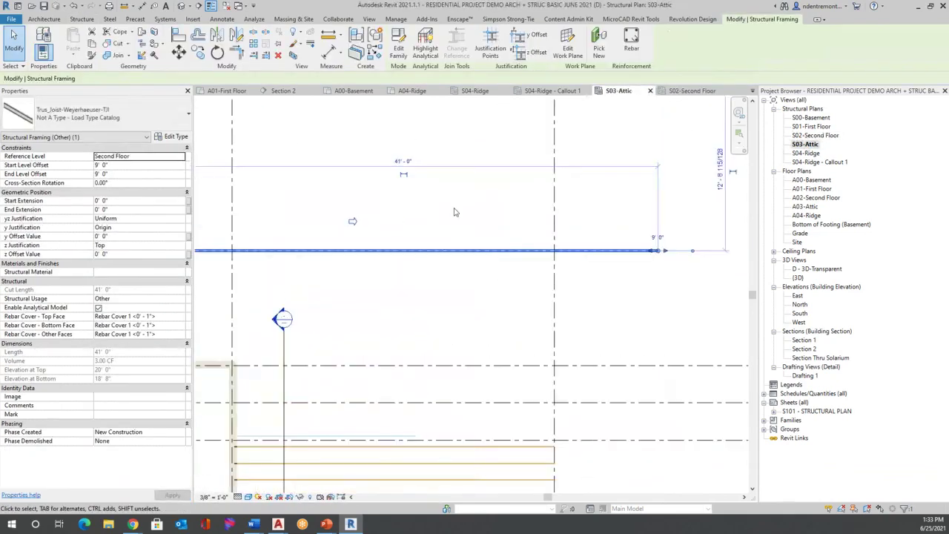
pyautogui.click(455, 212)
pyautogui.scroll(1, 450, 257)
pyautogui.click(454, 249)
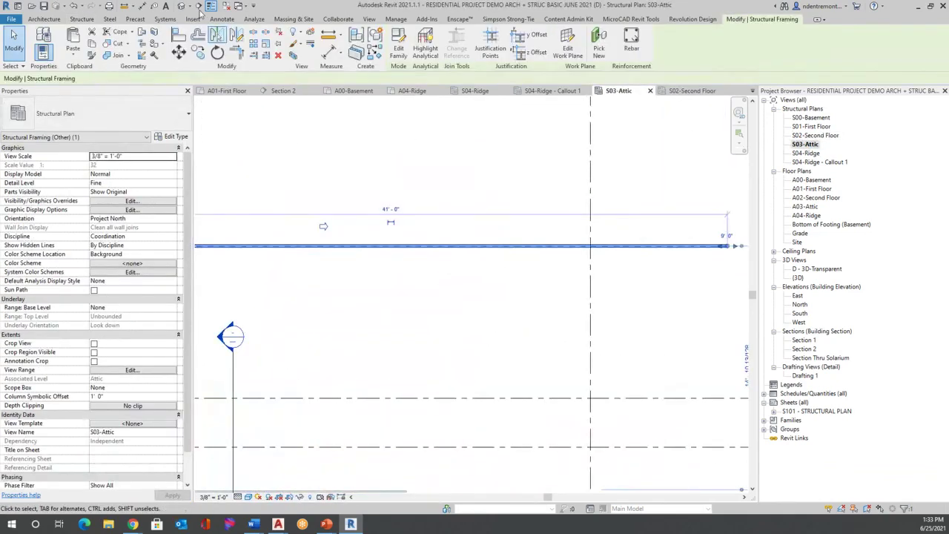
pyautogui.click(181, 5)
pyautogui.scroll(-4, 580, 344)
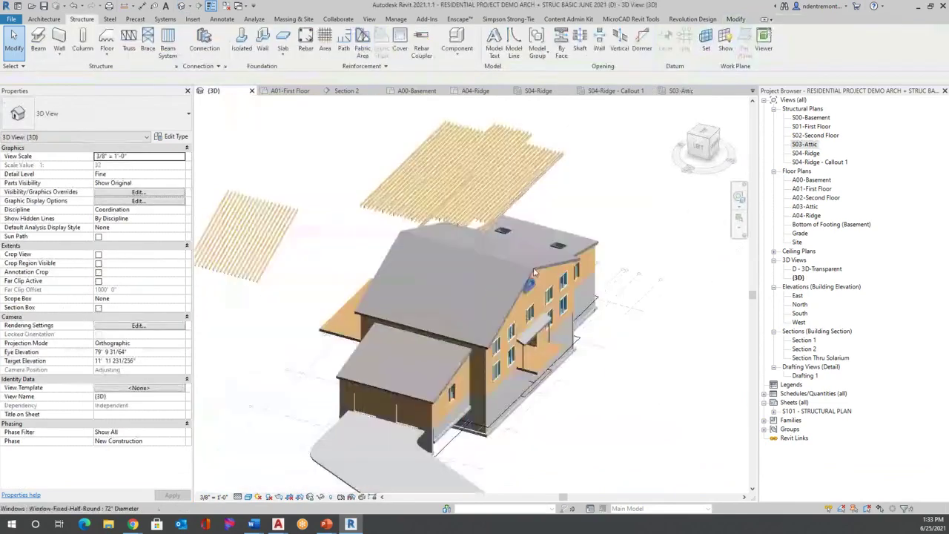
# Orbit the 3D view to the skylit glazed wing and select the TJI beam beside the house.
pyautogui.scroll(3, 503, 252)
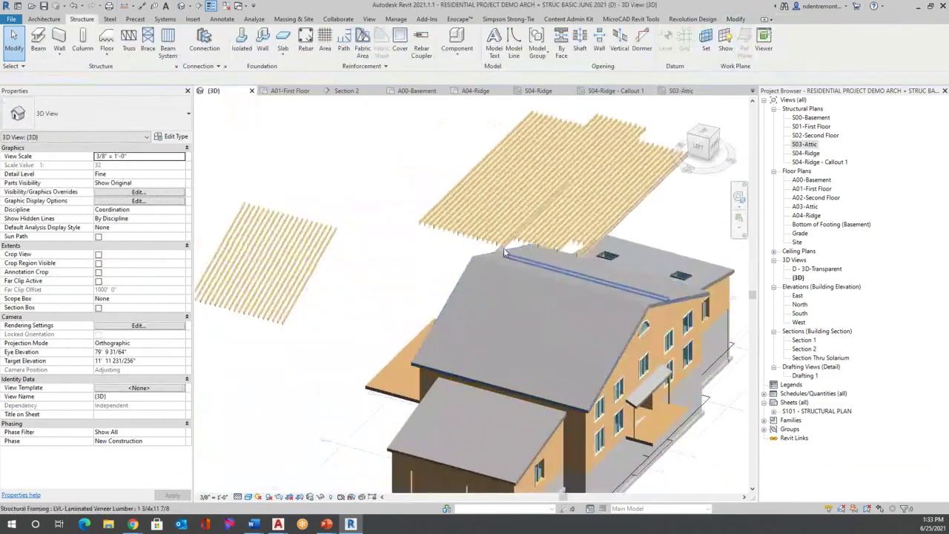
pyautogui.click(739, 198)
pyautogui.moveTo(711, 239); pyautogui.dragTo(423, 415)
pyautogui.scroll(4, 418, 435)
pyautogui.press('Escape')
pyautogui.click(403, 375)
pyautogui.scroll(-4, 519, 261)
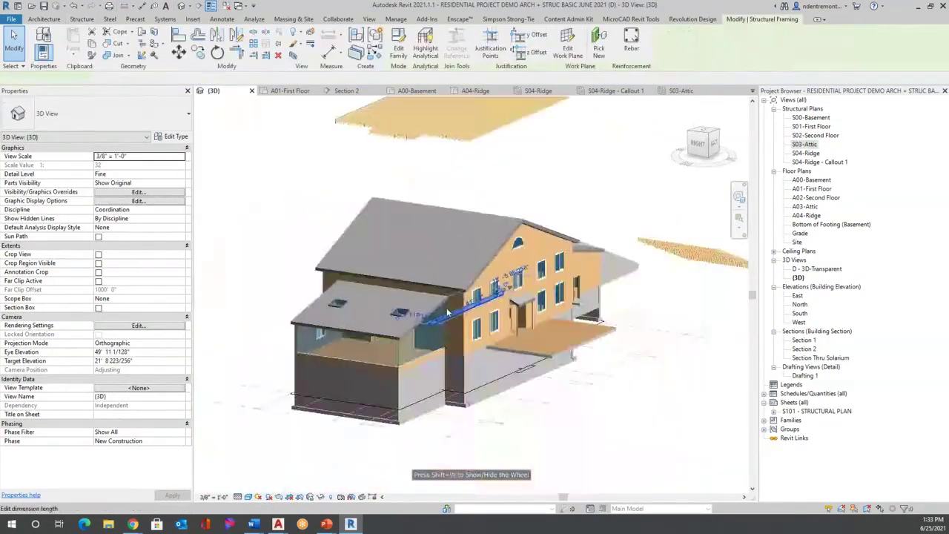
pyautogui.scroll(5, 425, 327)
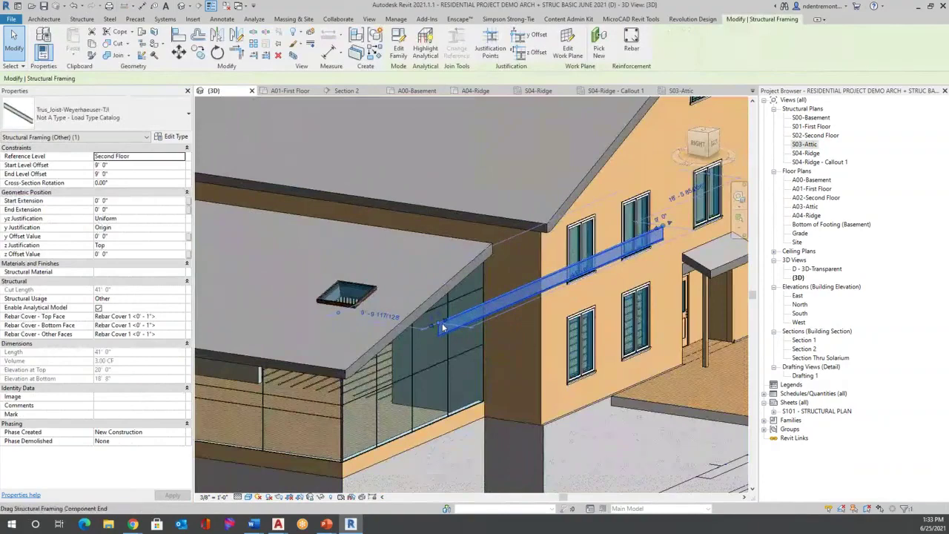
# Stretch the TJI beam's end near the glazed wing to an end extension of about 0' 9 5/16" and a length of about 38' 3".
pyautogui.scroll(3, 443, 327)
pyautogui.moveTo(438, 322); pyautogui.dragTo(458, 268)
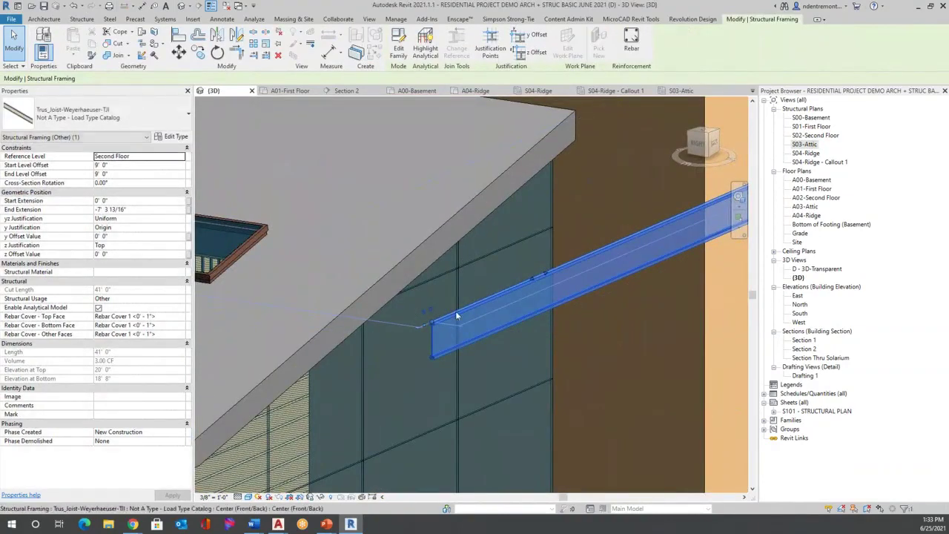
pyautogui.scroll(4, 439, 320)
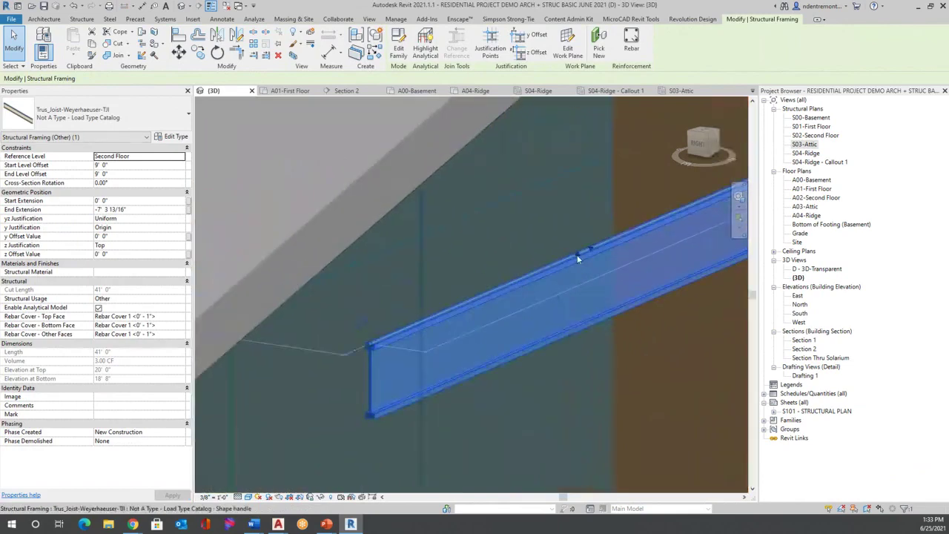
pyautogui.moveTo(577, 254); pyautogui.dragTo(360, 356)
pyautogui.scroll(3, 373, 348)
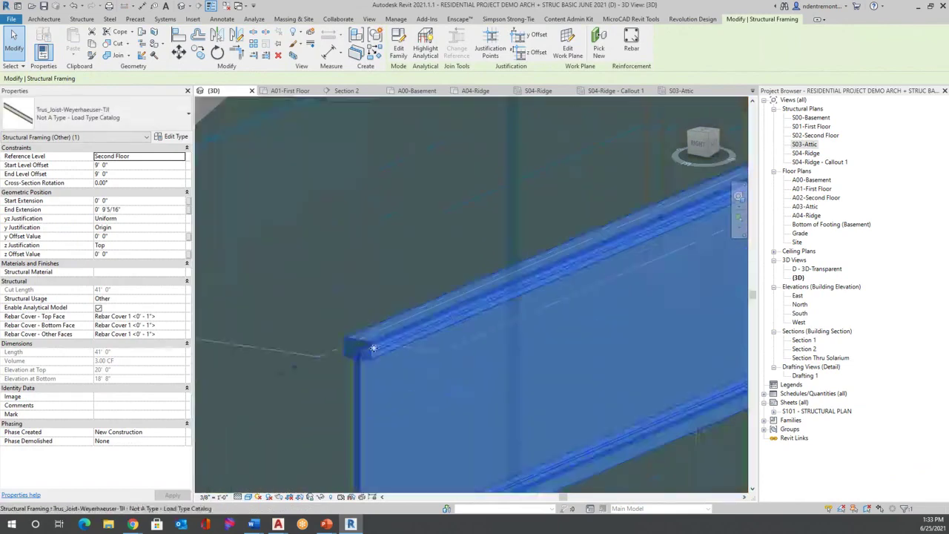
pyautogui.press('Escape')
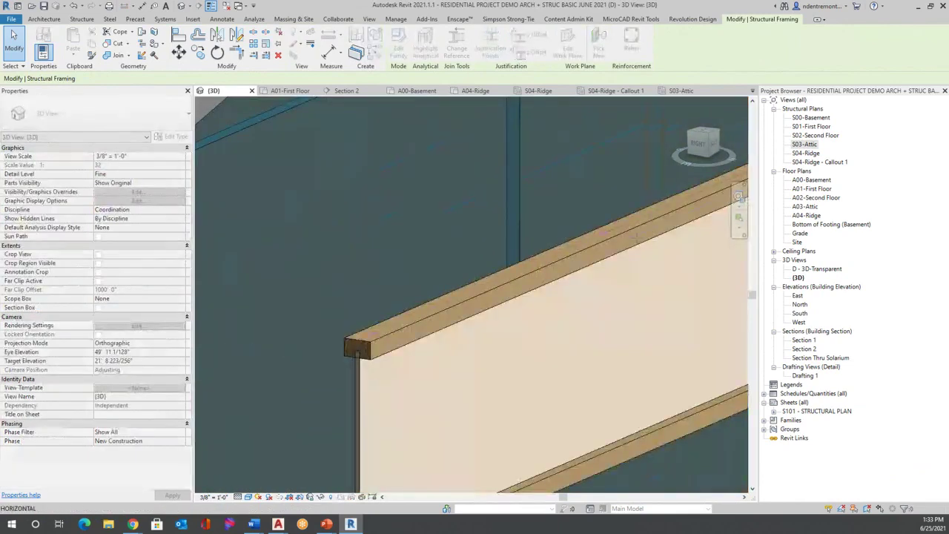
pyautogui.click(430, 288)
pyautogui.scroll(-5, 357, 296)
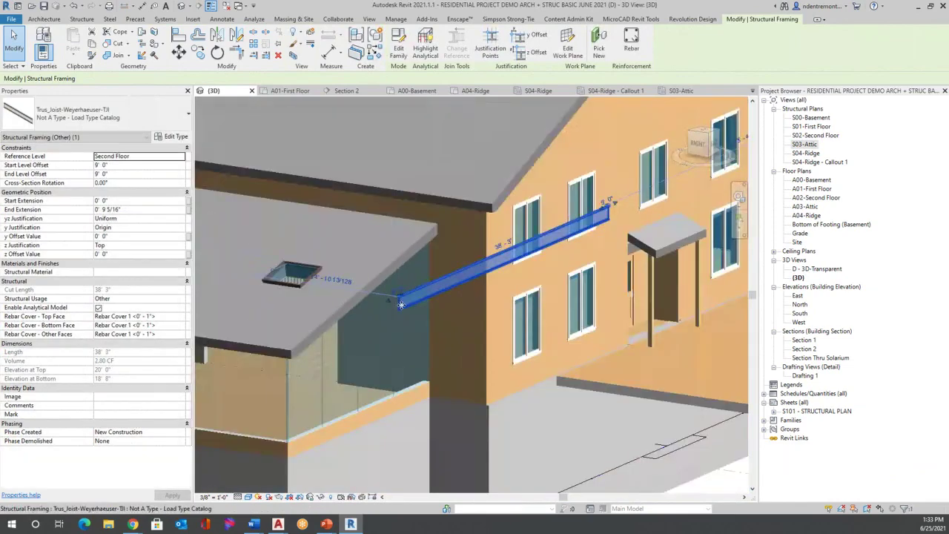
# Set the TJI beam's end level offset to 0' at the glazed wing so the beam slopes.
pyautogui.click(120, 174)
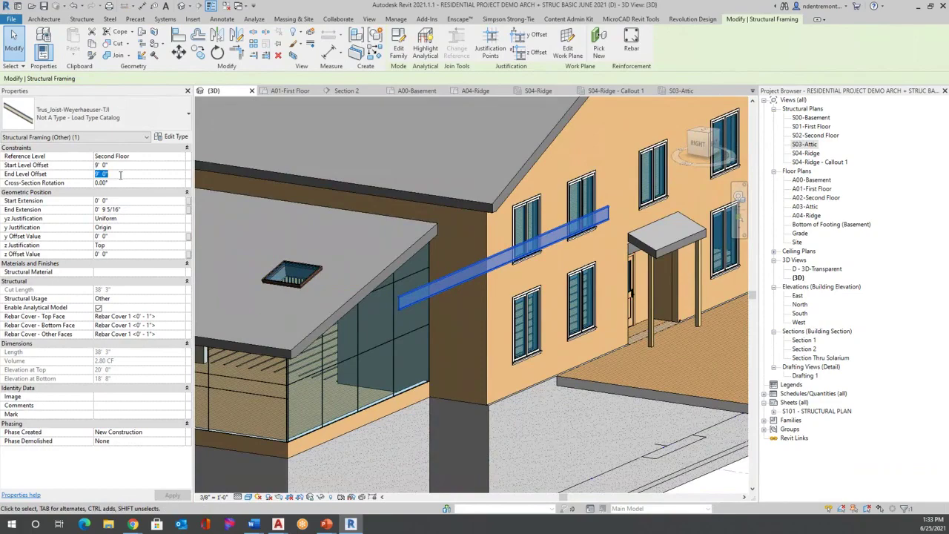
pyautogui.press('Escape')
pyautogui.click(413, 293)
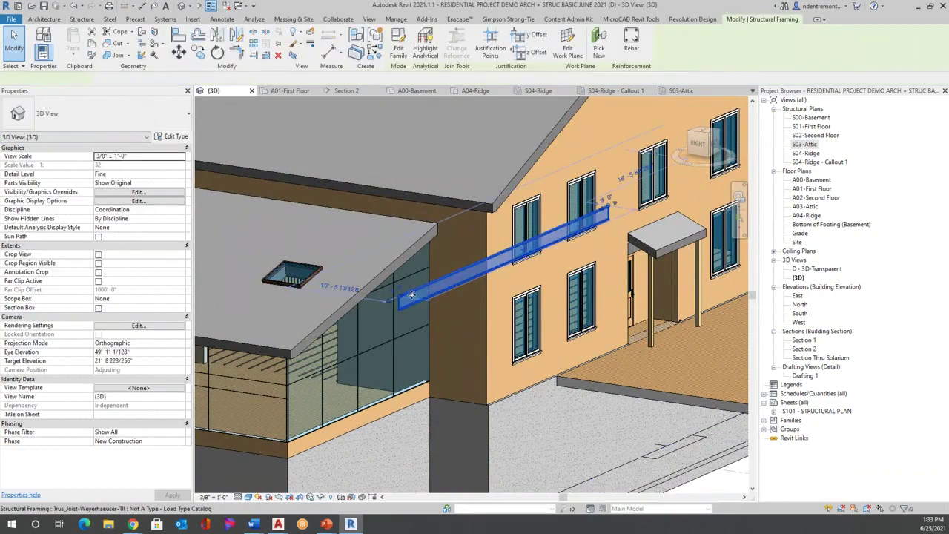
pyautogui.scroll(2, 393, 294)
pyautogui.scroll(2, 393, 293)
pyautogui.click(387, 291)
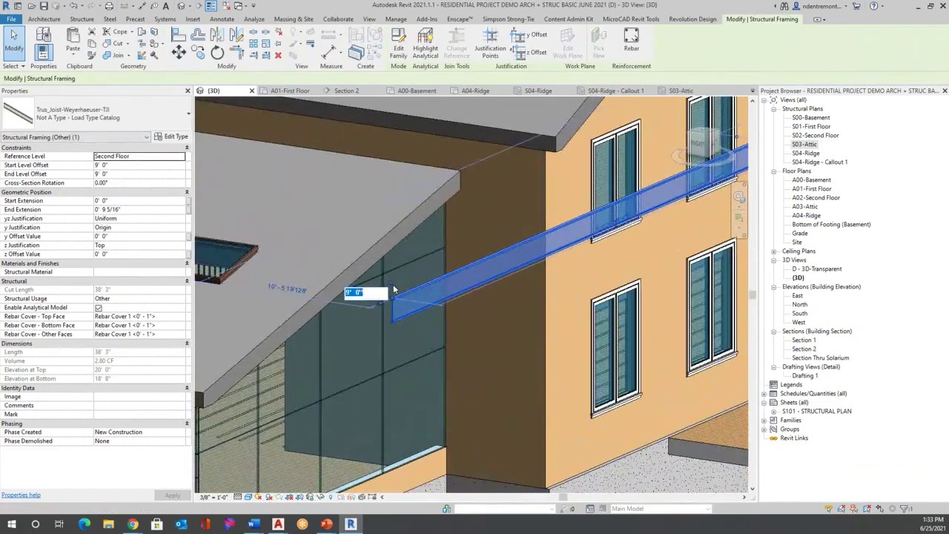
pyautogui.write('0')
pyautogui.scroll(-2, 393, 289)
pyautogui.press('Return')
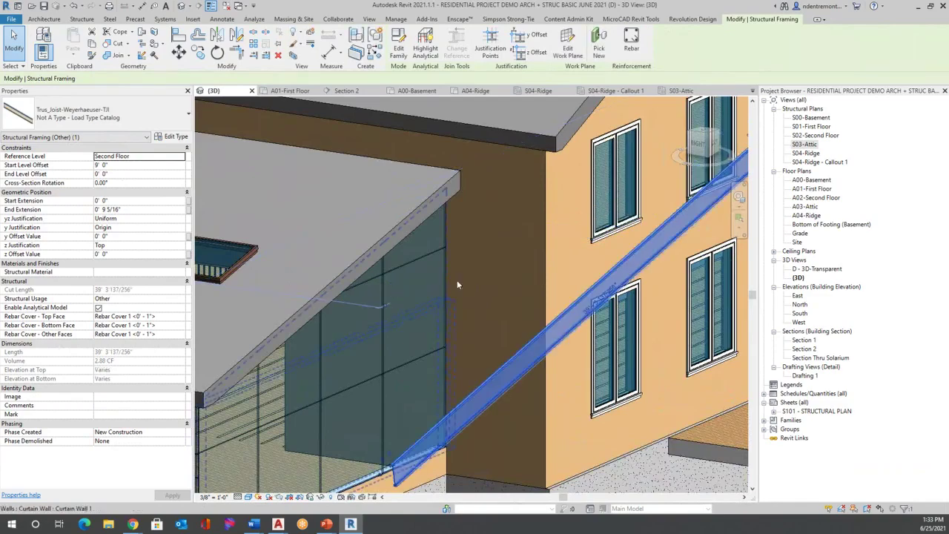
# Set the sloped TJI beam's start level offset to 10' at its upper end and deselect the beam.
pyautogui.scroll(-2, 549, 291)
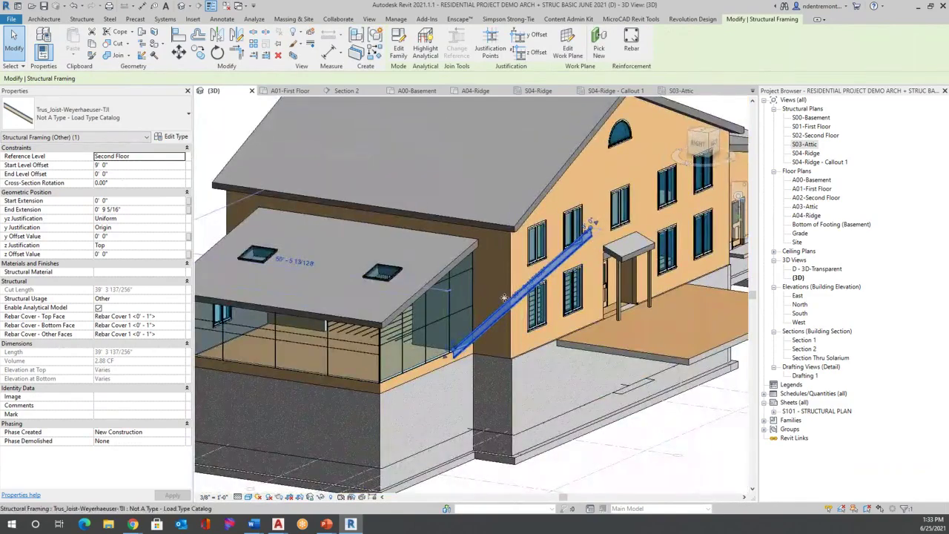
pyautogui.scroll(3, 543, 271)
pyautogui.click(647, 161)
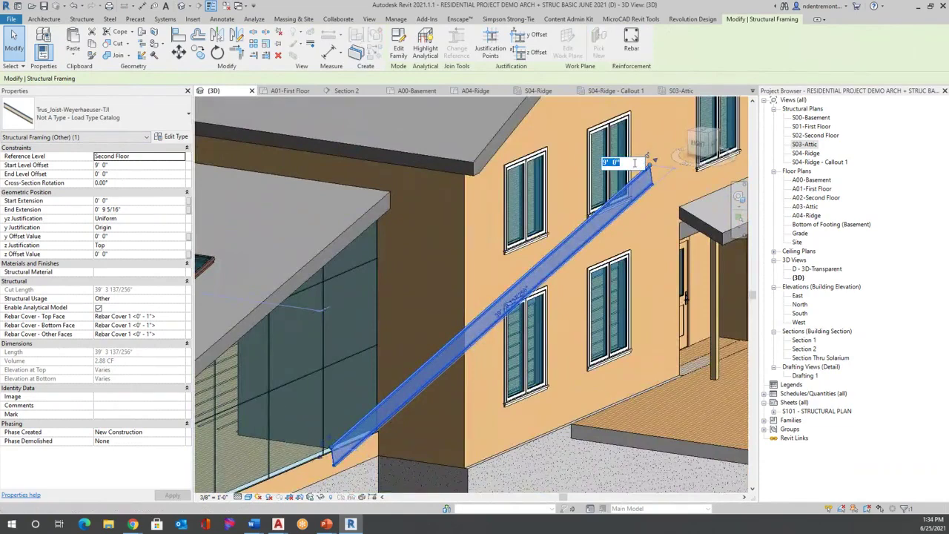
pyautogui.write("10'")
pyautogui.press('Return')
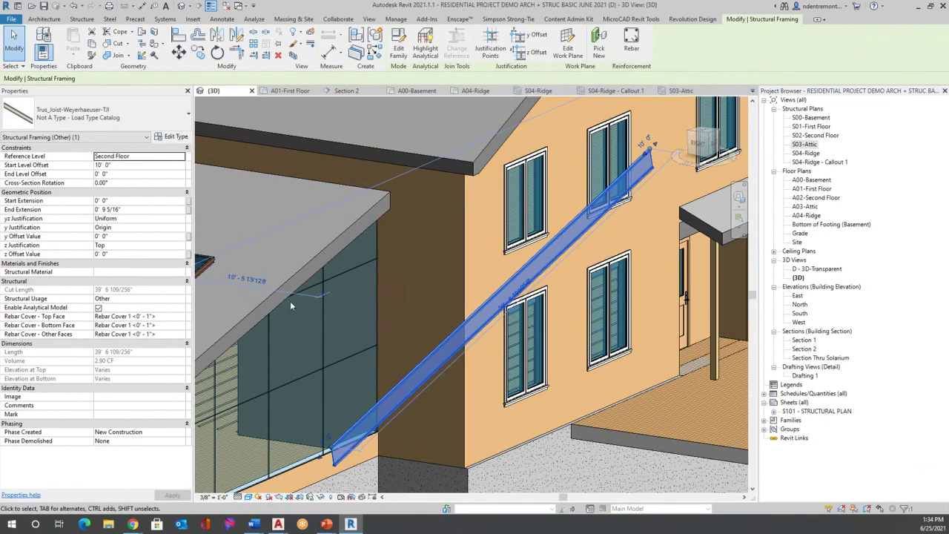
pyautogui.press('Escape')
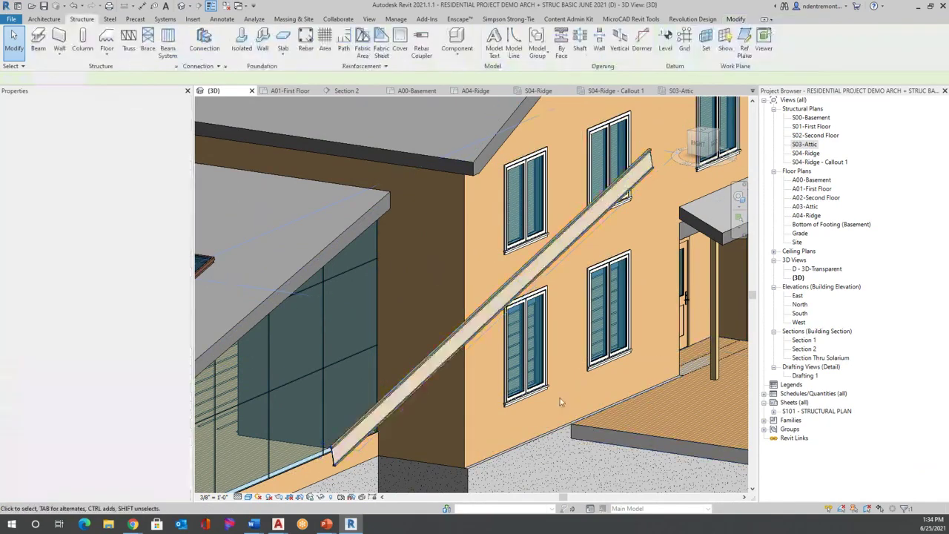
# View the whole house with its sloped beam, and switch to the running PowerPoint slide show.
pyautogui.scroll(-6, 560, 401)
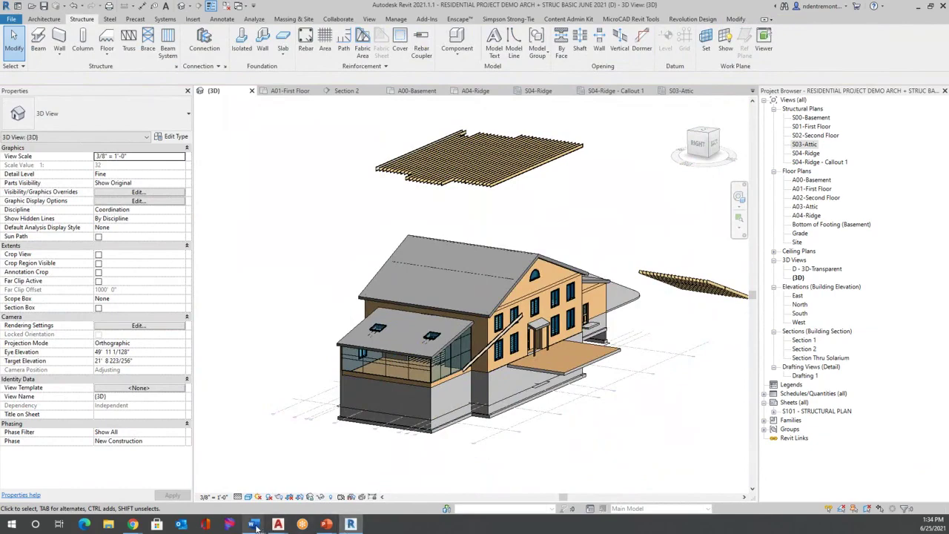
pyautogui.moveTo(326, 525)
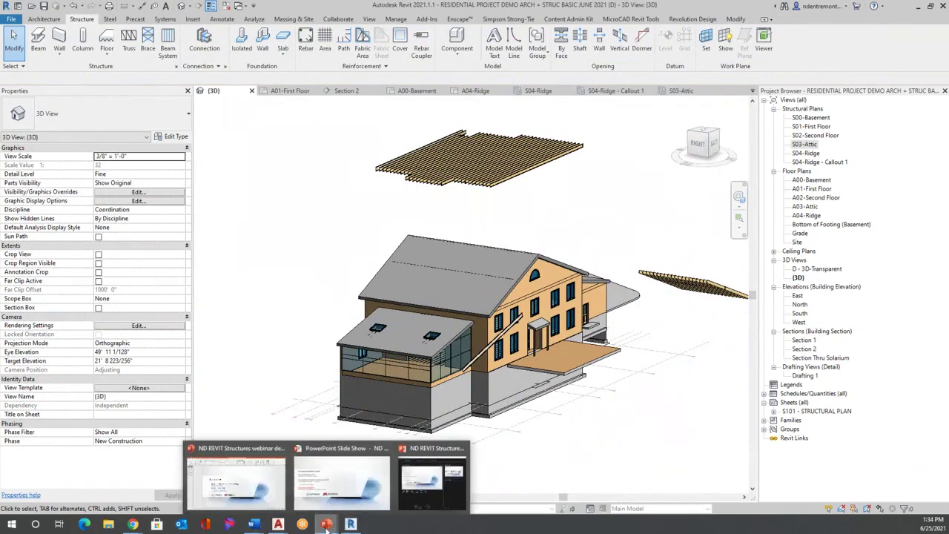
pyautogui.click(315, 482)
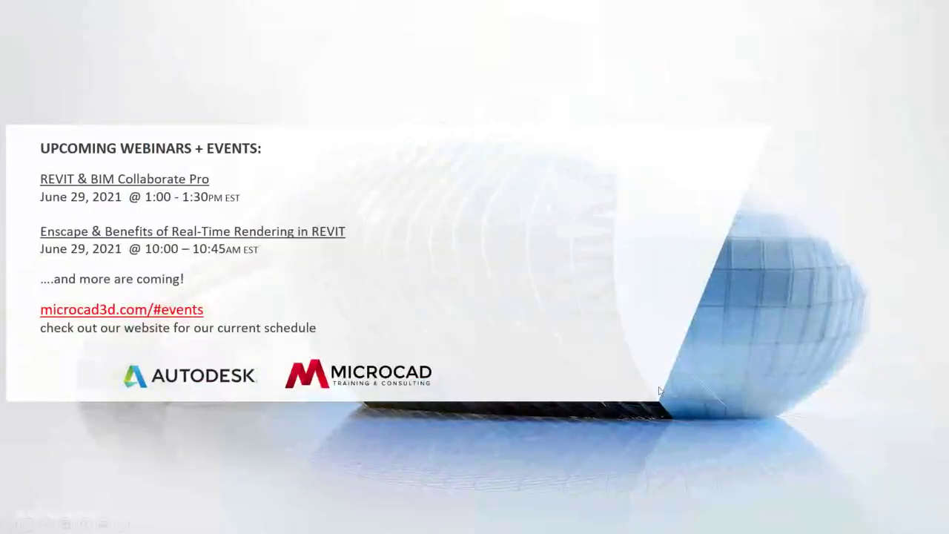